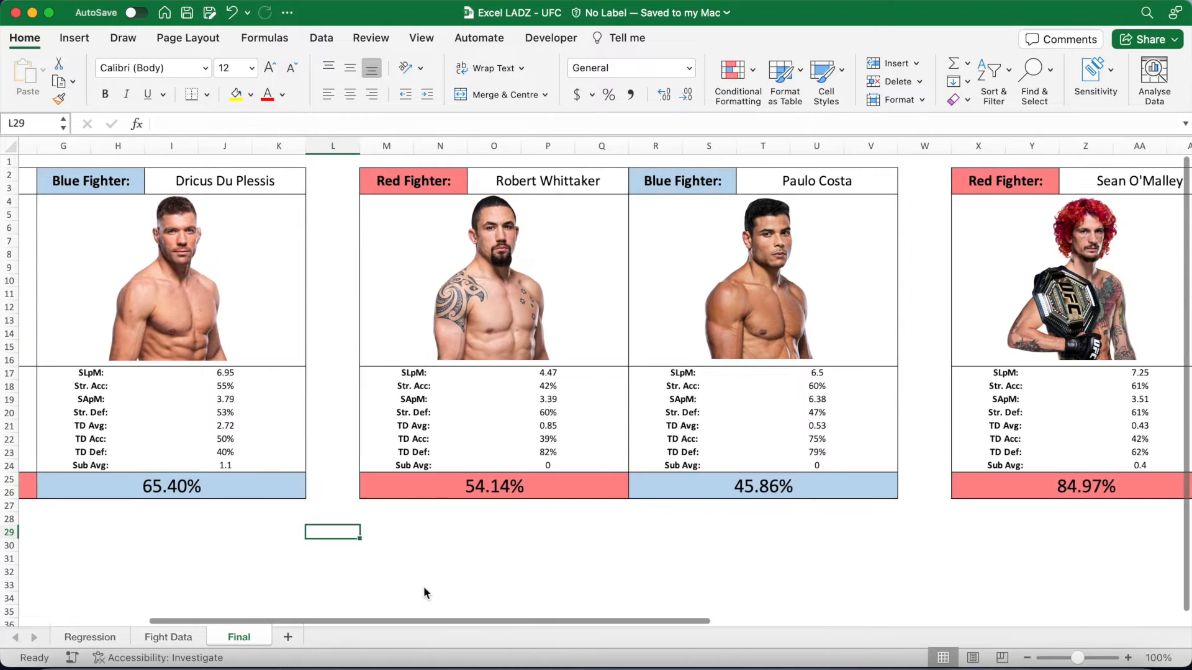
Look through the fighter matchup cards and their win percentages on the Final sheet
scroll(419, 591, "right", 10)
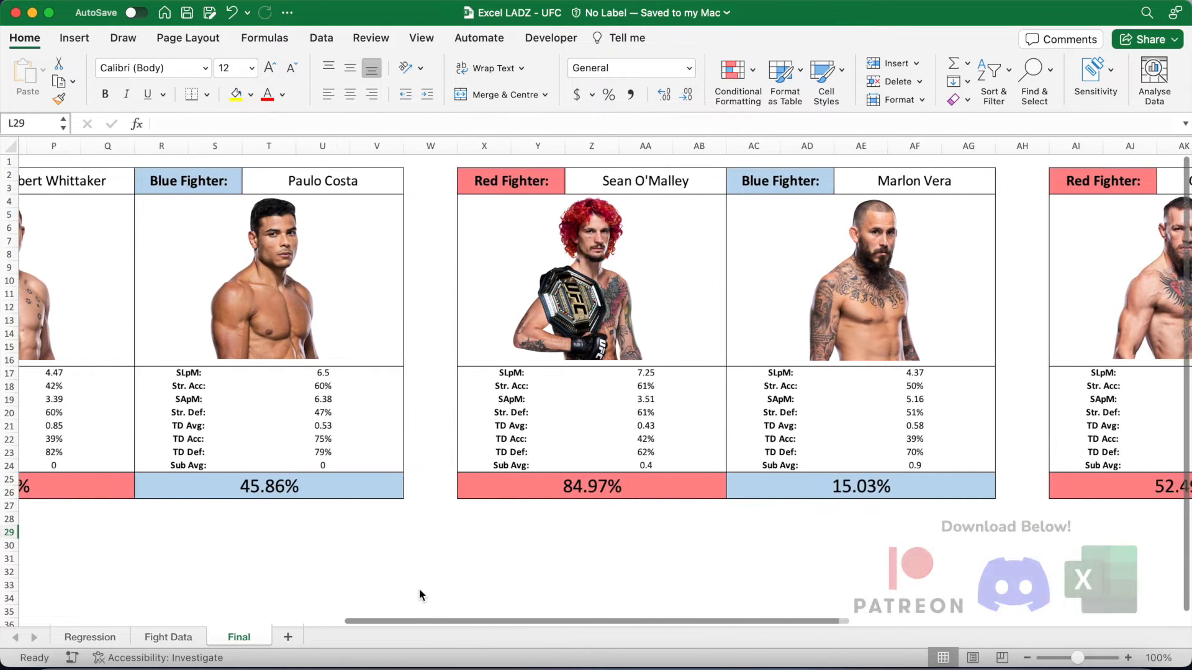
scroll(419, 594, "right", 2)
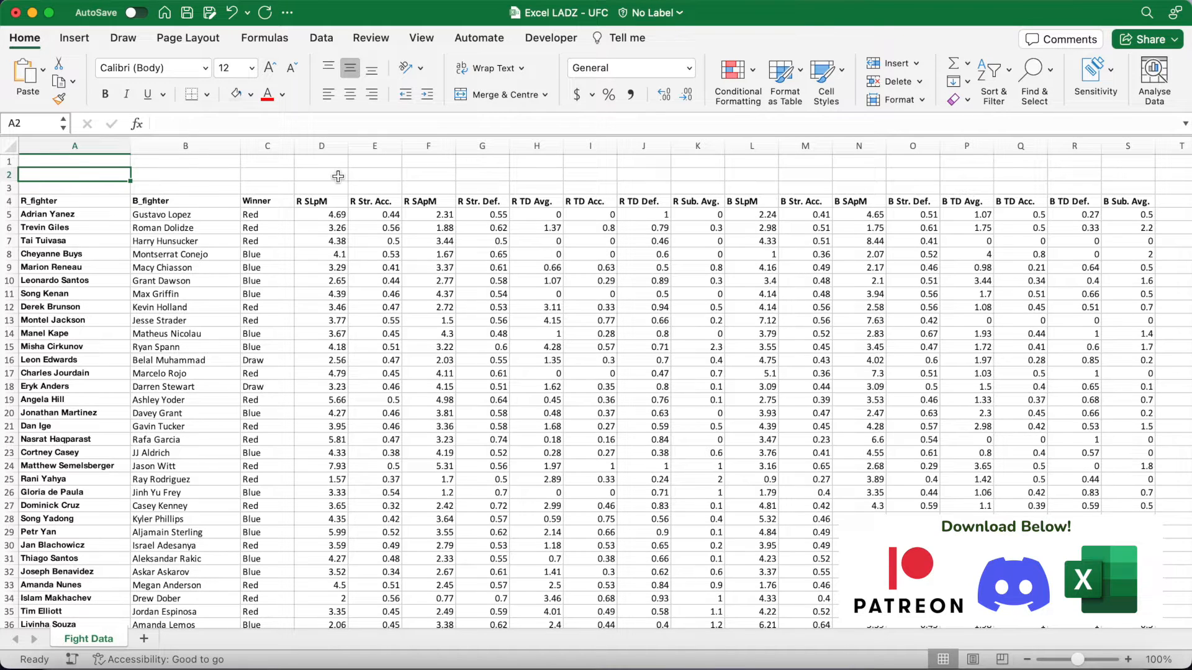
Examine the row 4 headers of the Fight Data sheet, from the fighter and Winner columns through the red and blue fighter statistics
key("Down")
key("Down")
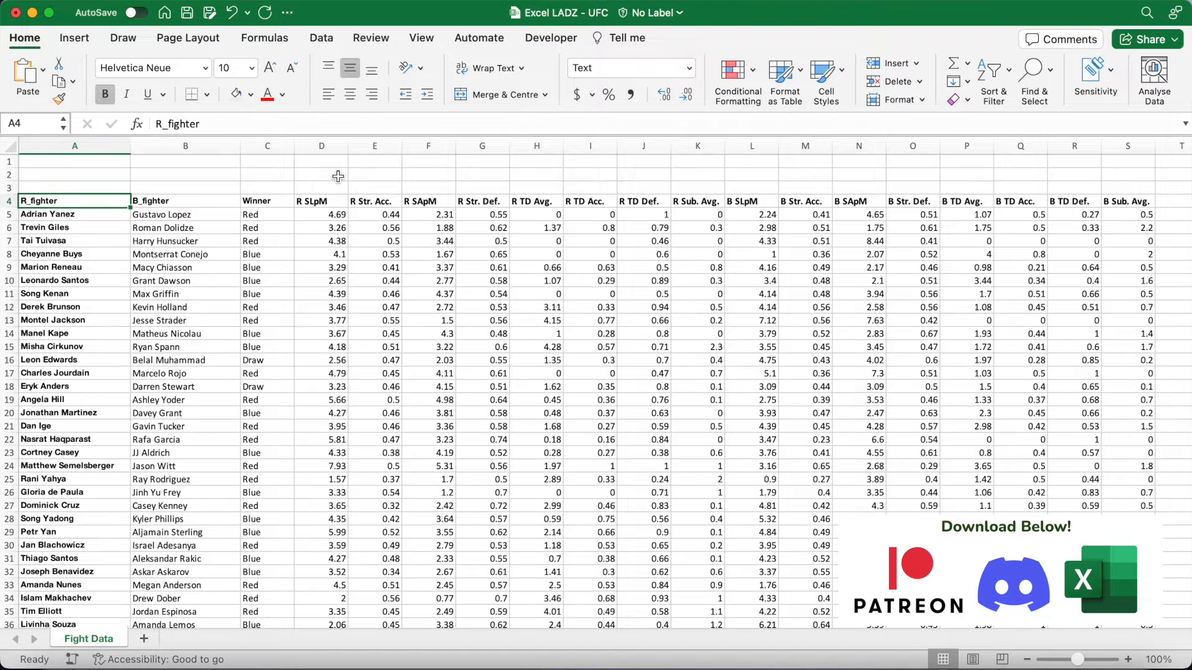
key("Right")
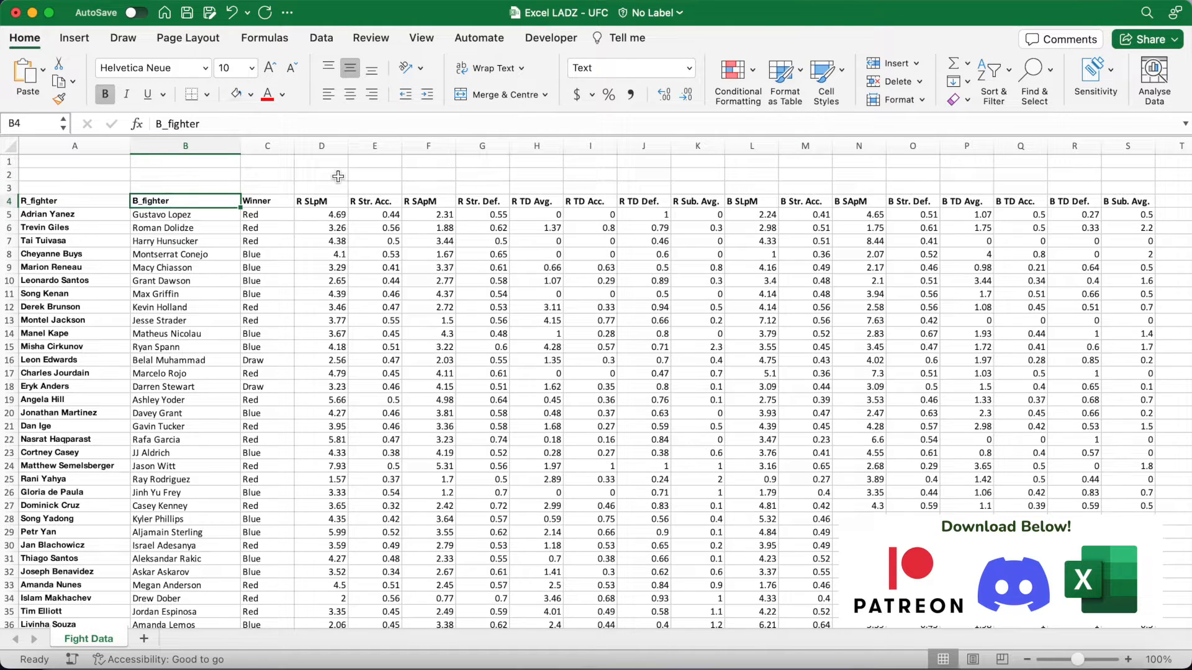
key("Right")
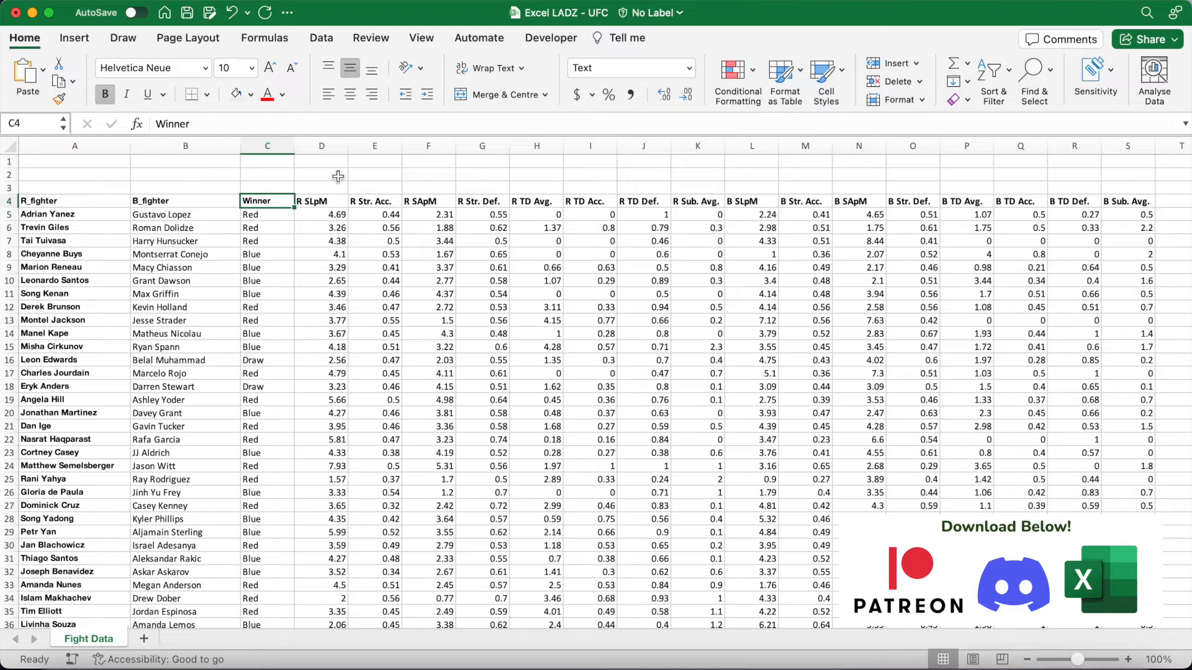
key("Right")
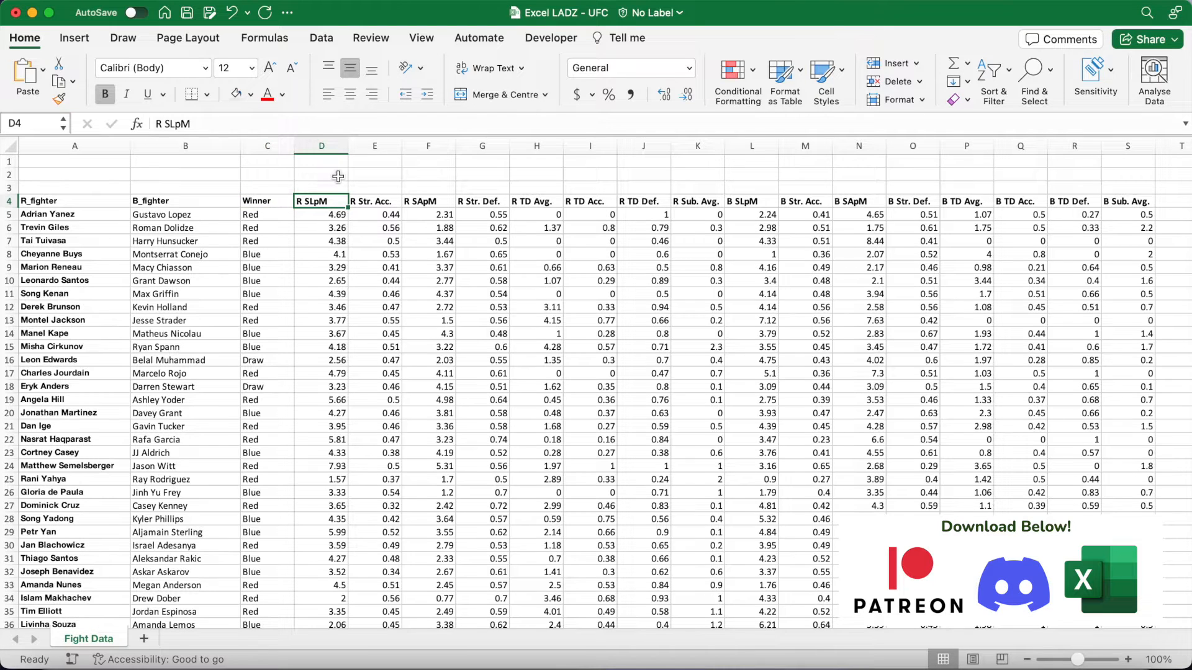
key("Right")
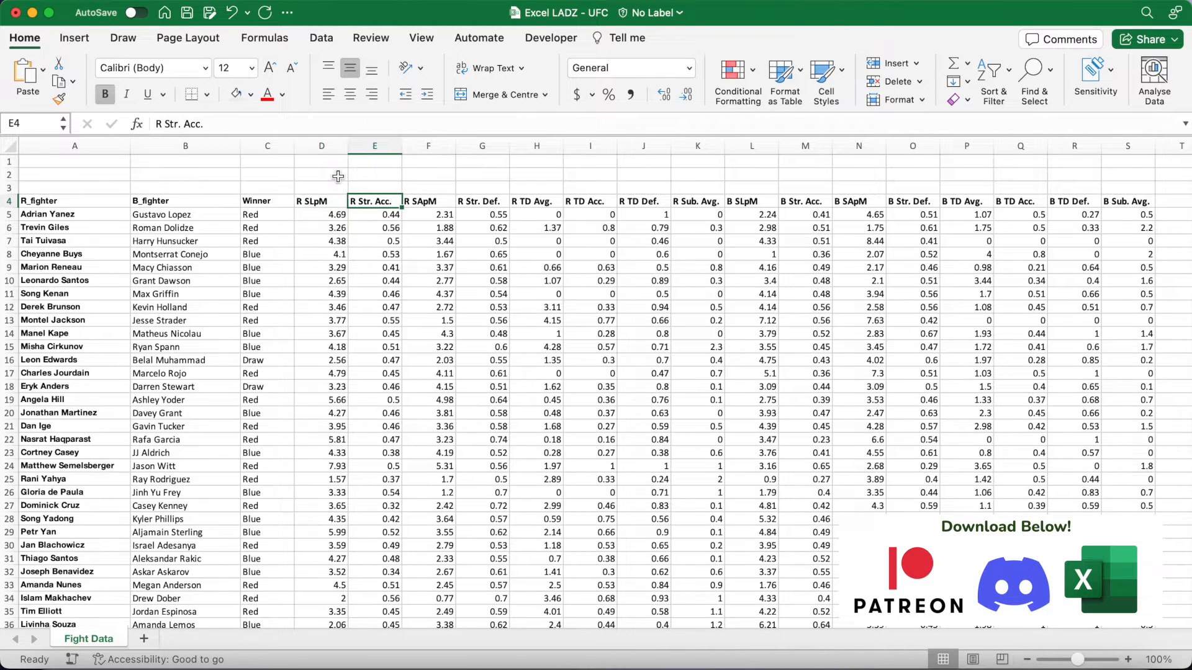
key("Right")
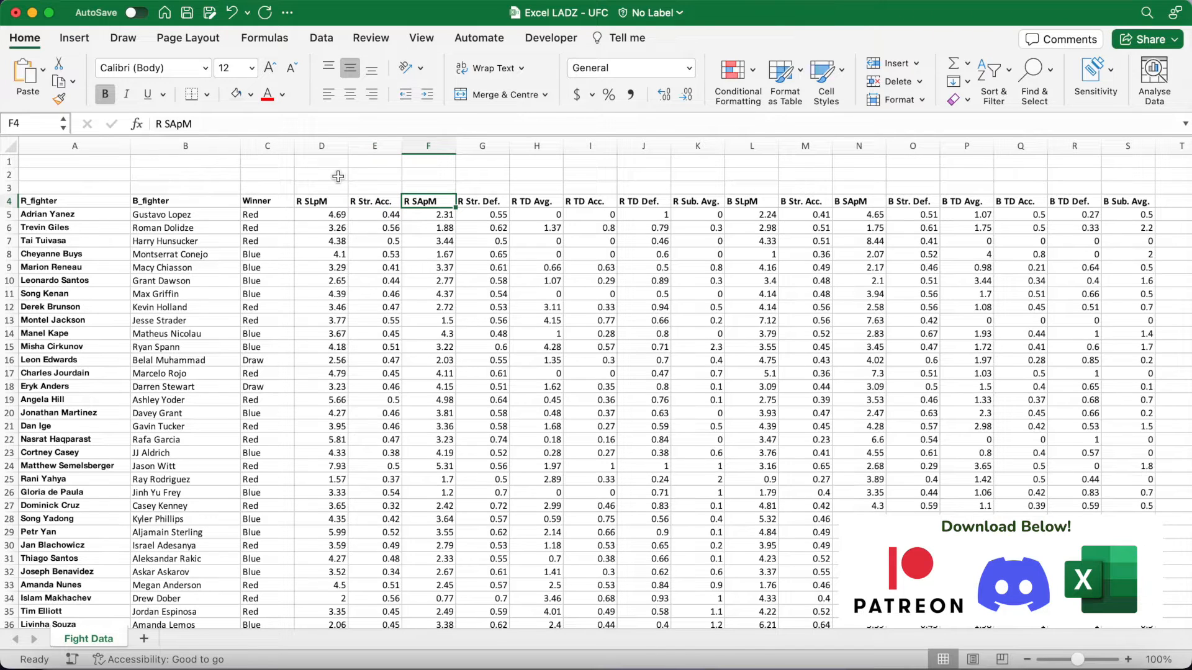
key("Right")
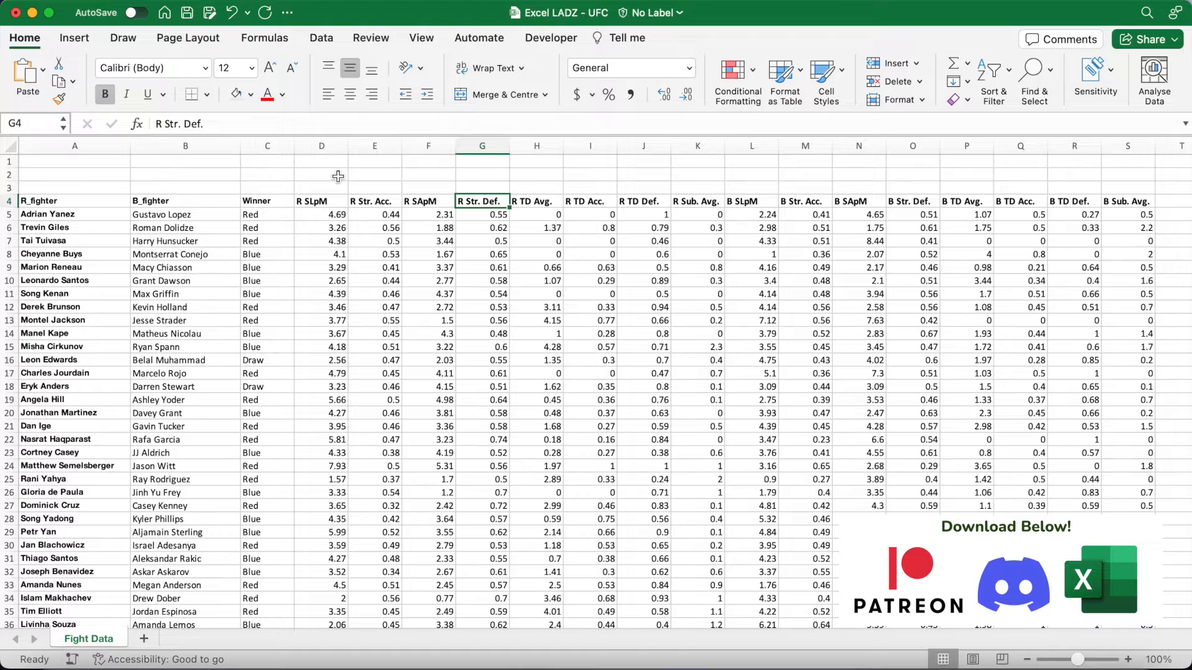
key("Right")
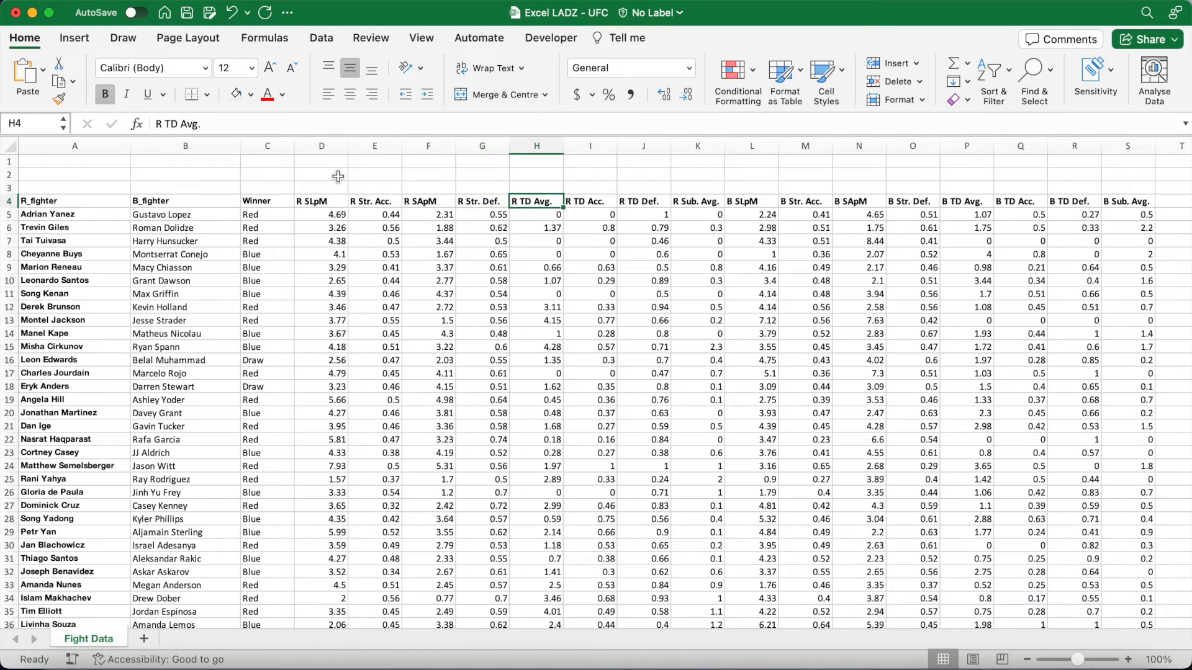
key("Right")
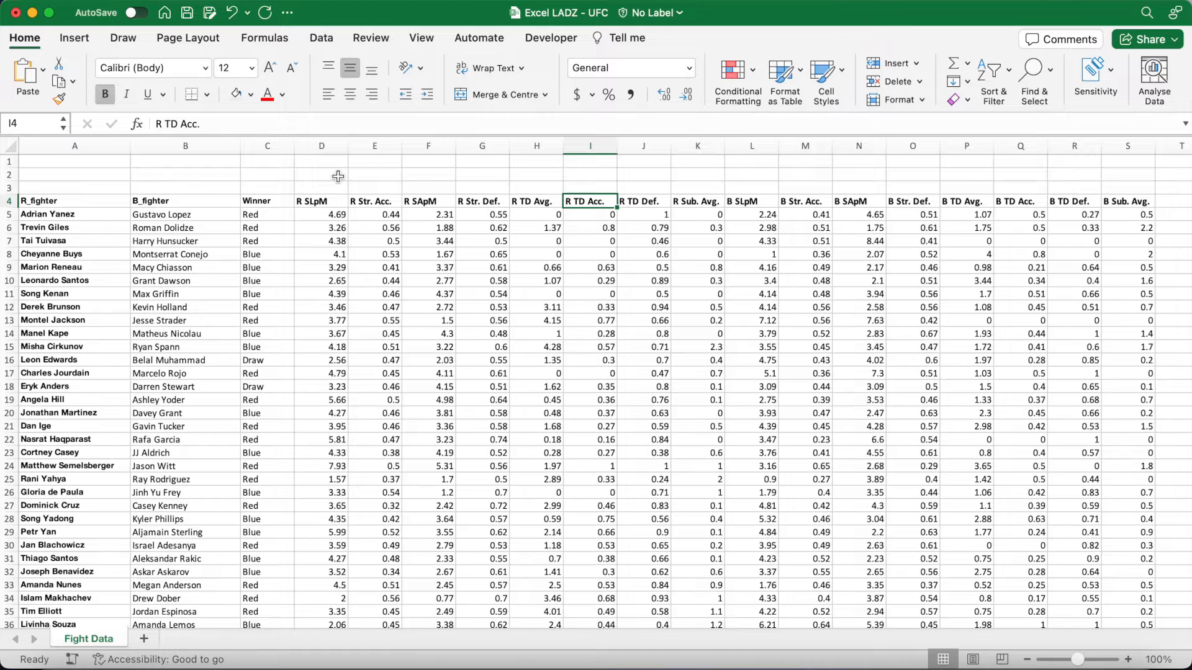
key("Right")
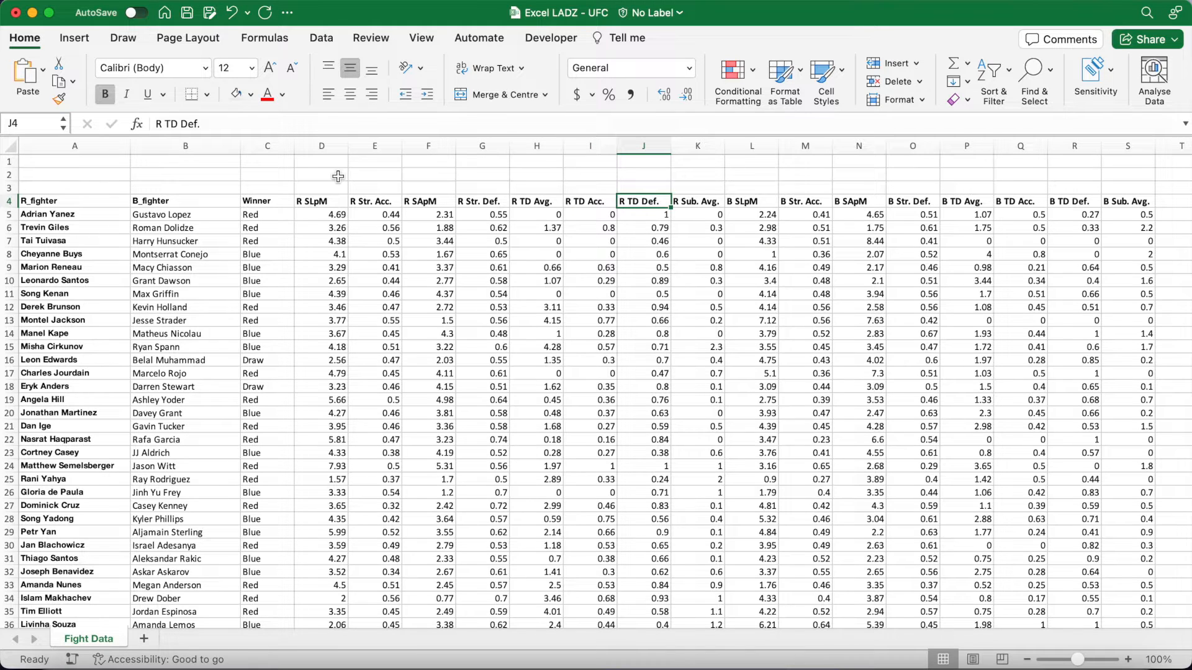
key("Right")
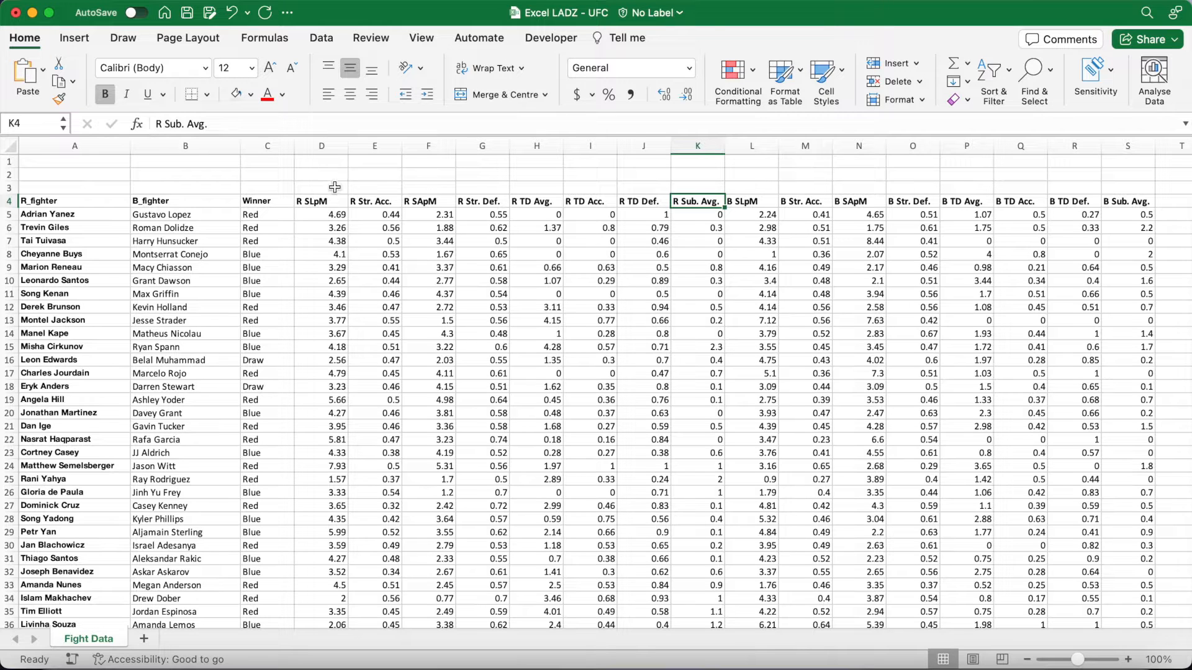
left_click_drag(323, 204, 1146, 203)
left_click(752, 204)
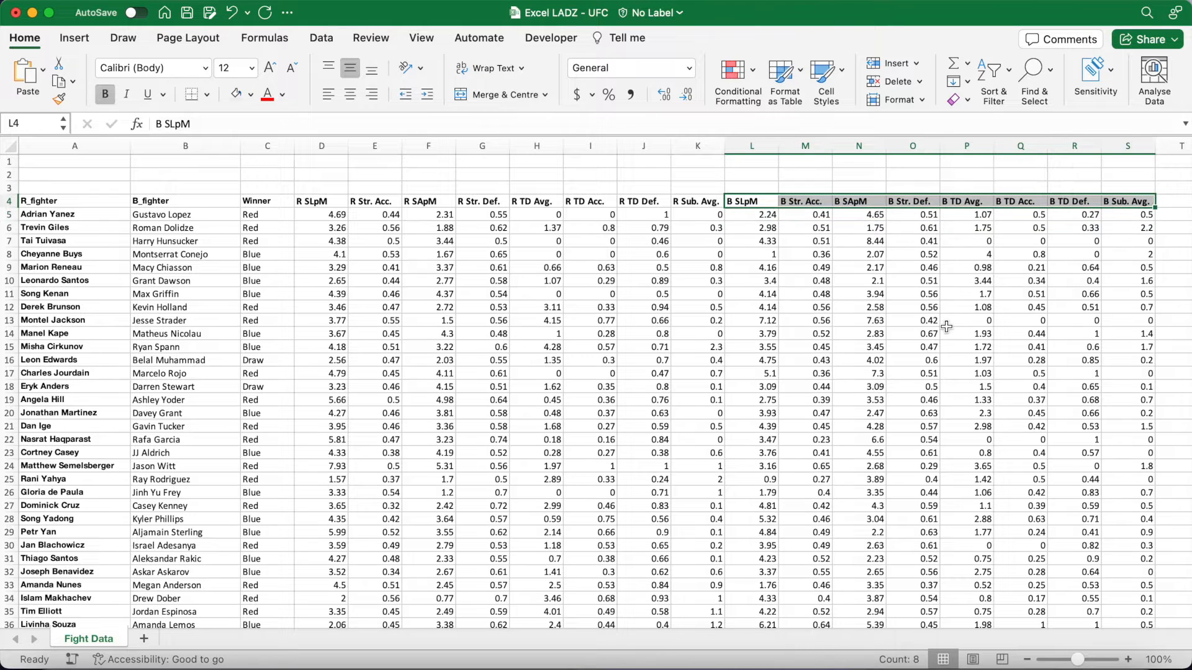
Examine the full extent of the R_fighter and B_fighter columns, plus the Winner column beside them
left_click(200, 202)
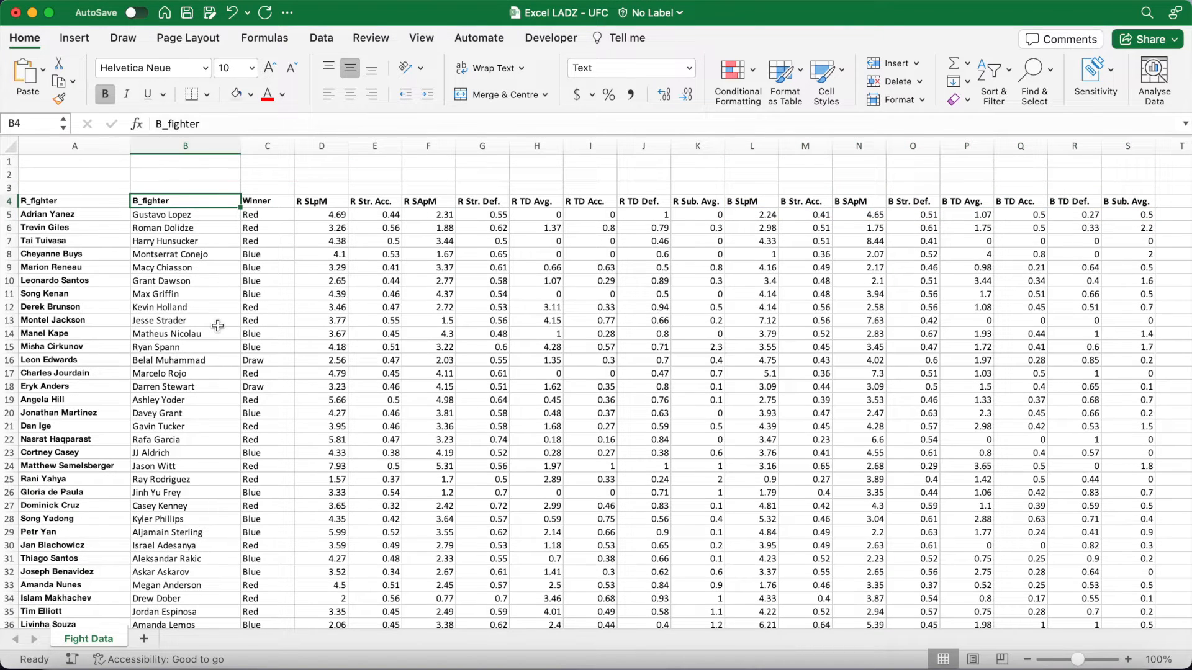
left_click(78, 215)
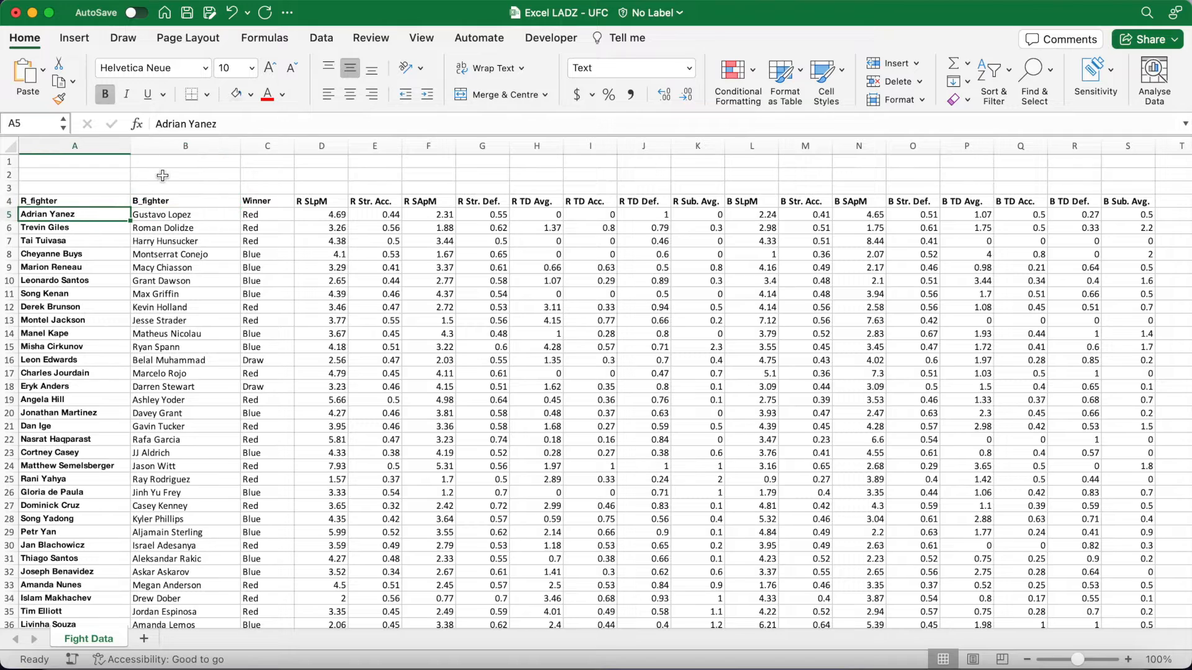
key("super+shift+Down")
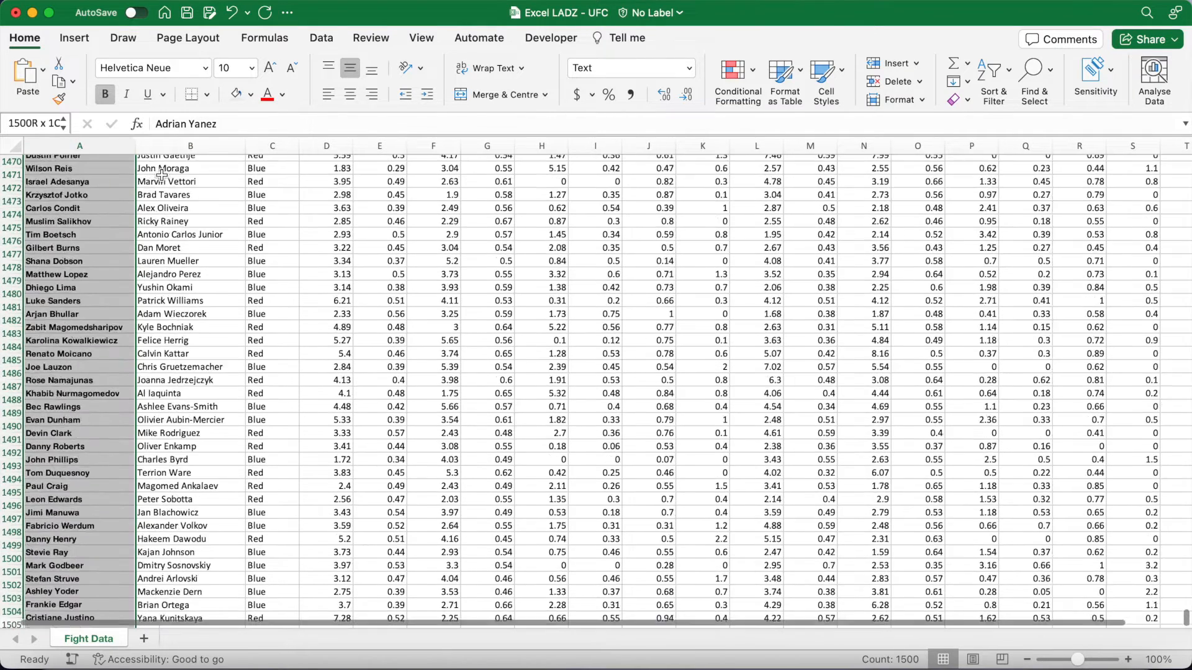
scroll(233, 473, "down", 2)
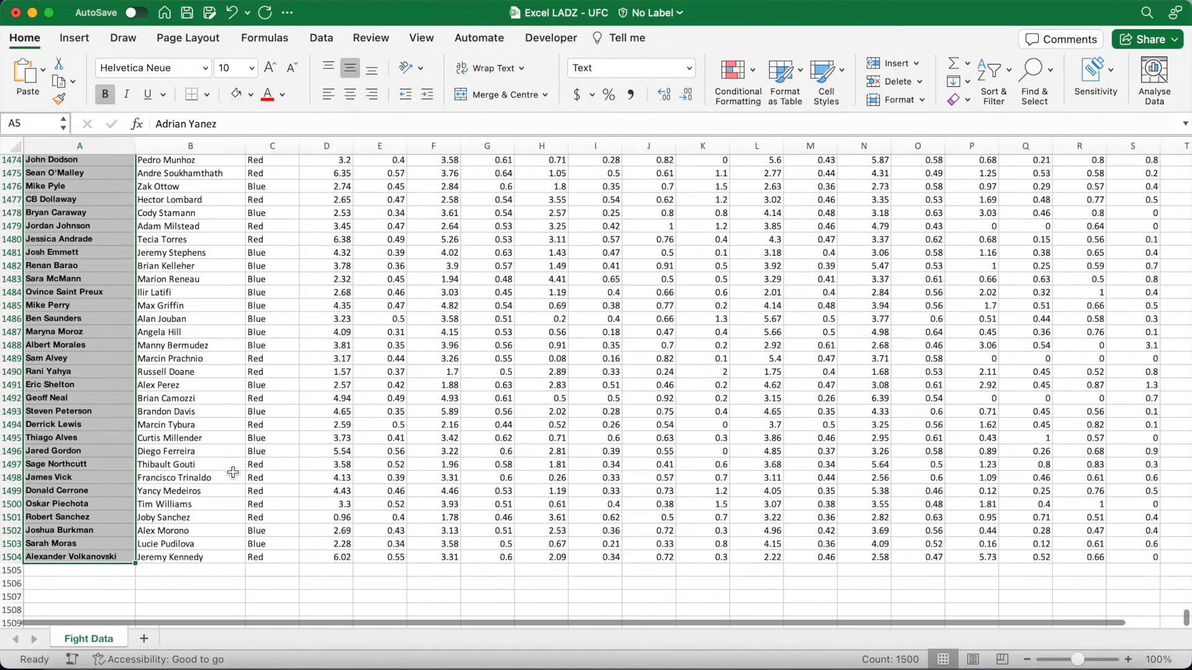
left_click(108, 558)
left_click(201, 558)
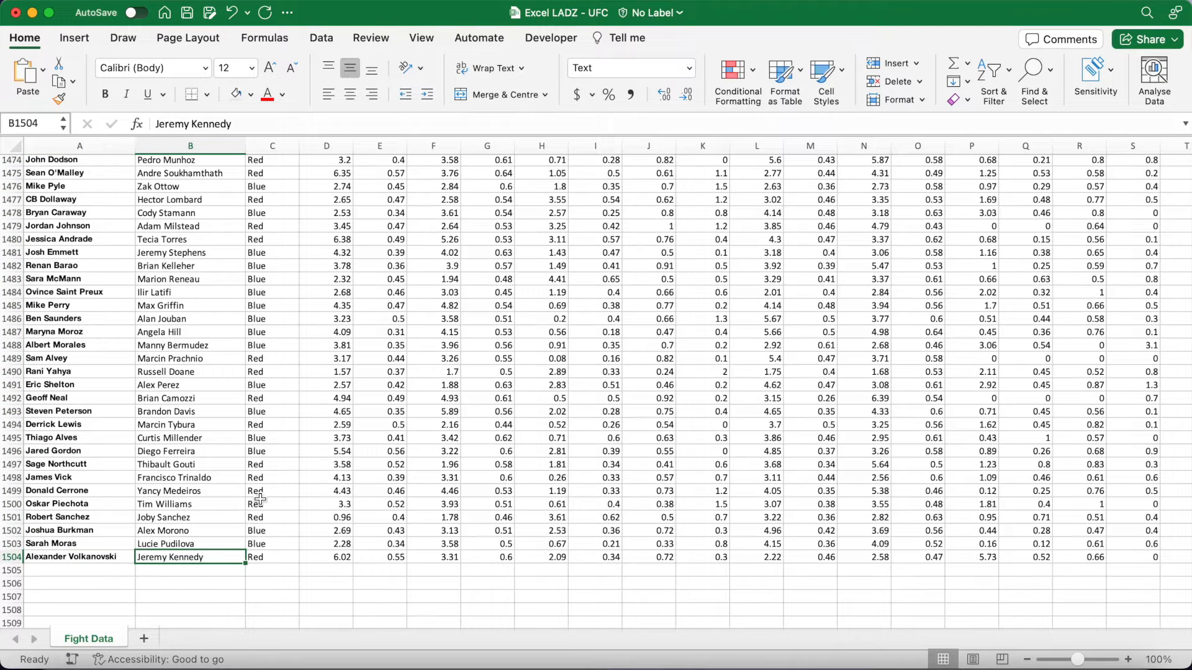
key("super+shift+Up")
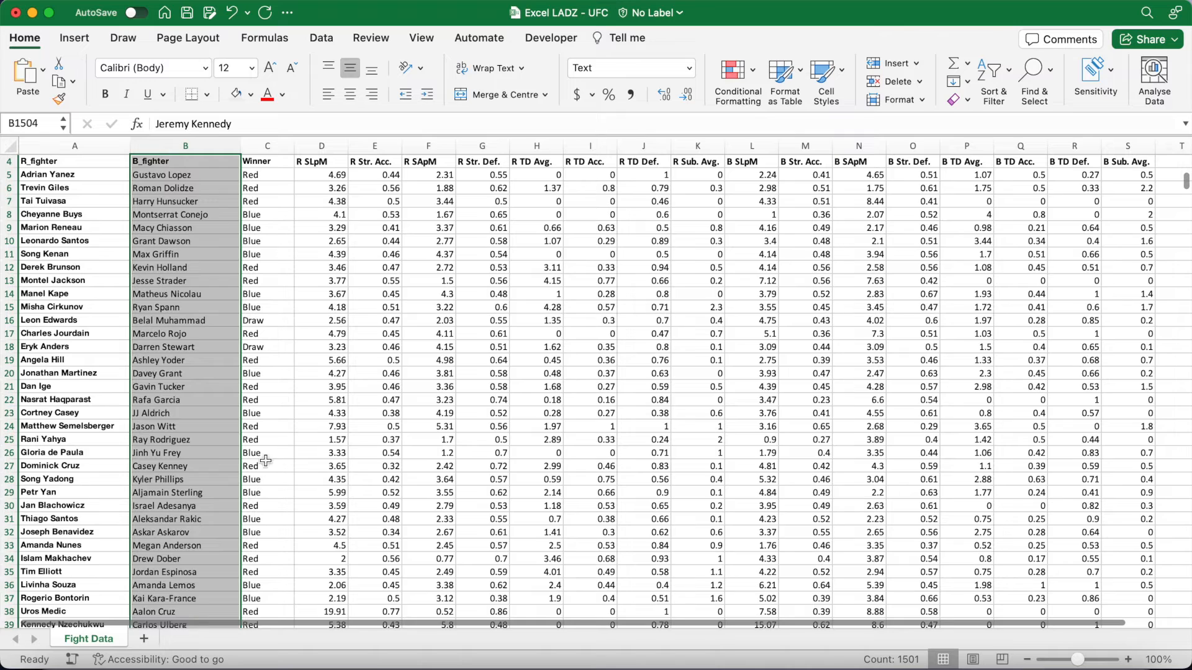
scroll(289, 319, "up", 2)
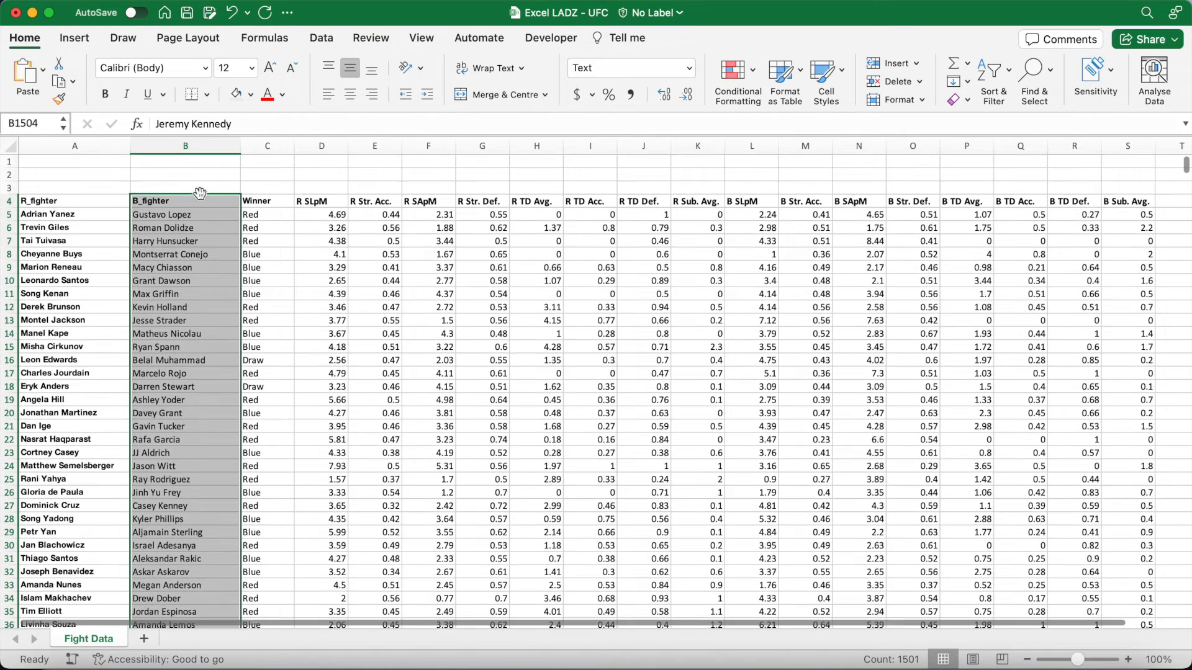
left_click(187, 178)
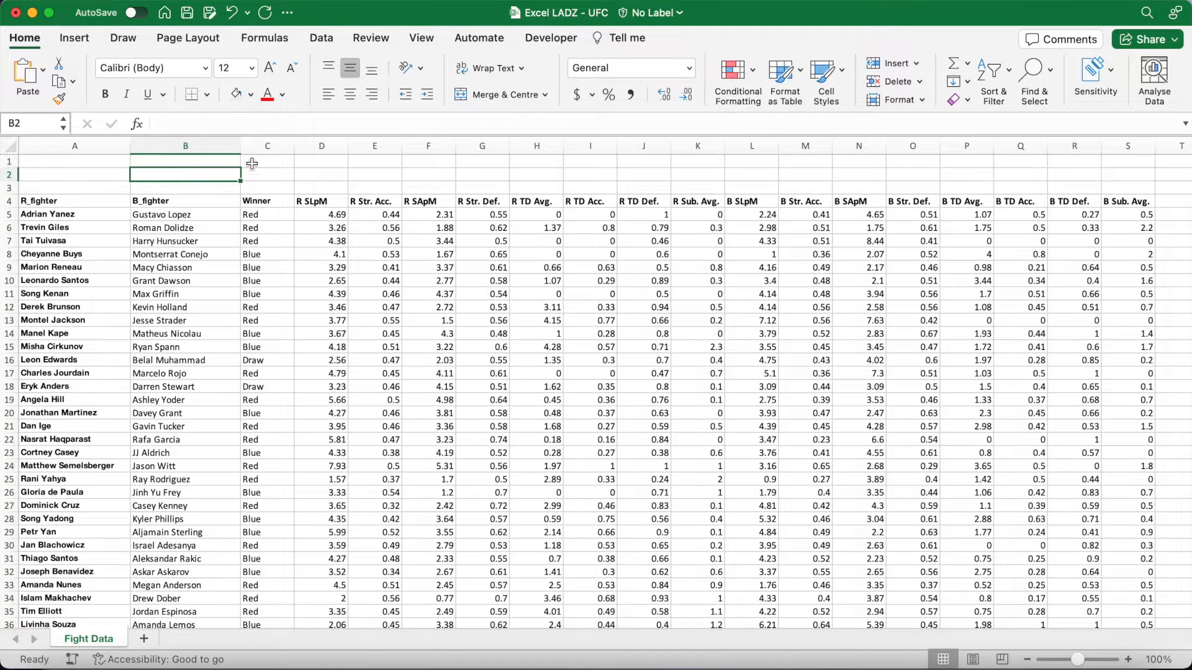
left_click(267, 146)
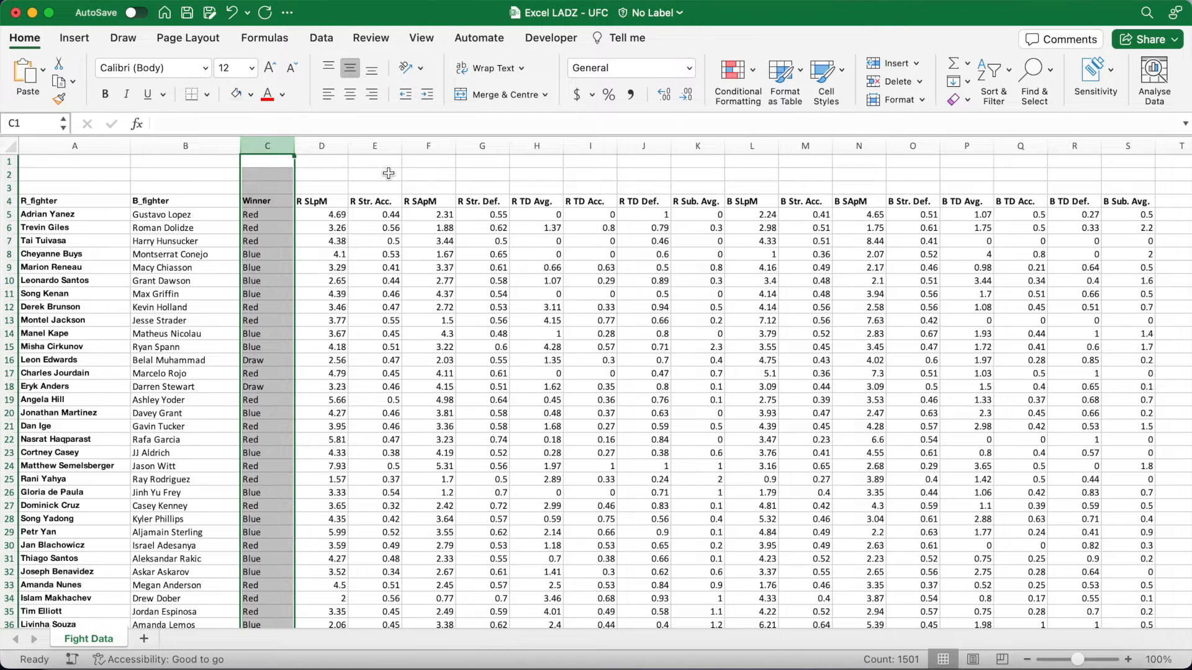
left_click(277, 216)
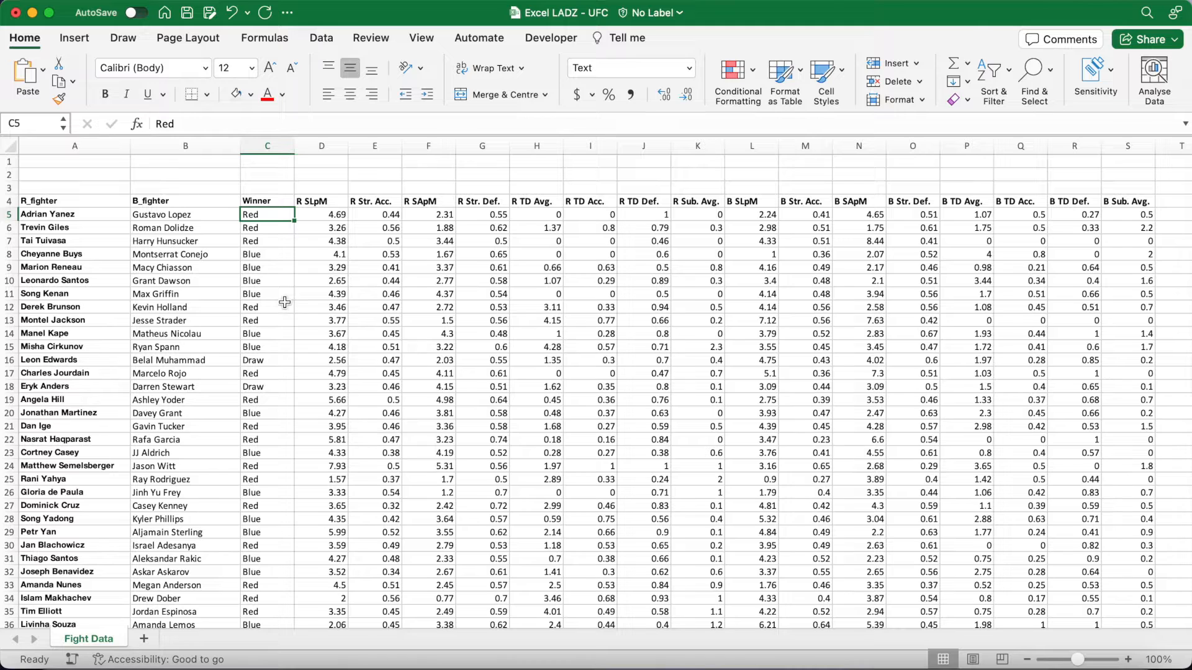
Insert a new column before the R_fighter column and enter the header Winner in A4
left_click(91, 145)
right_click(91, 146)
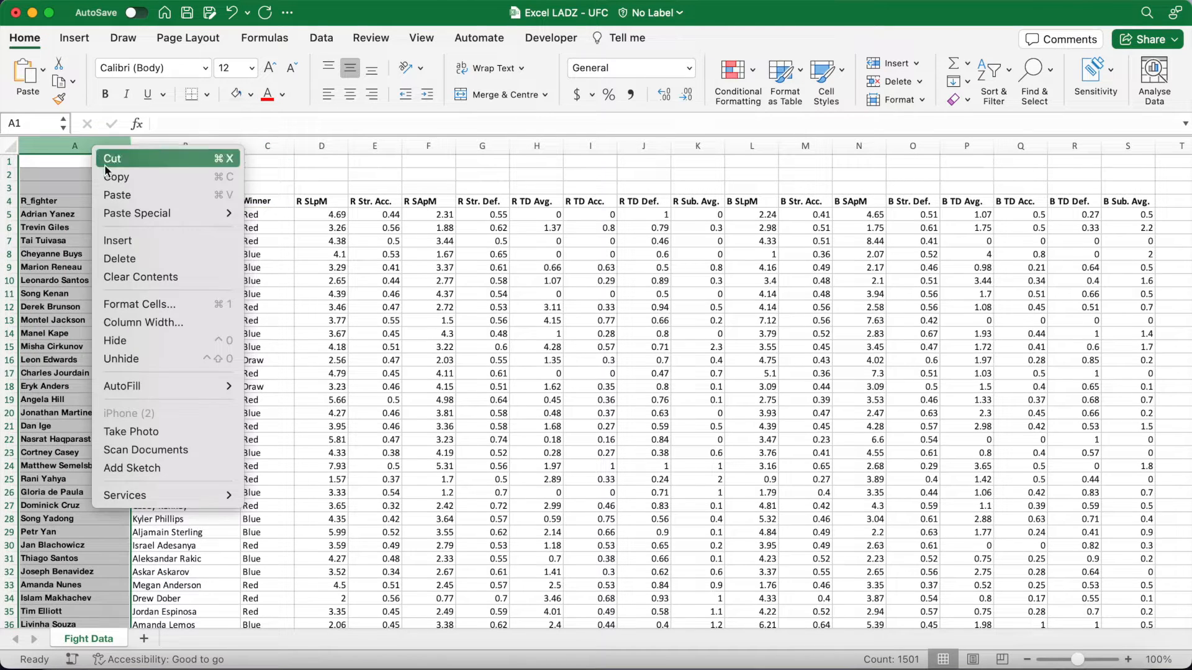
left_click(137, 242)
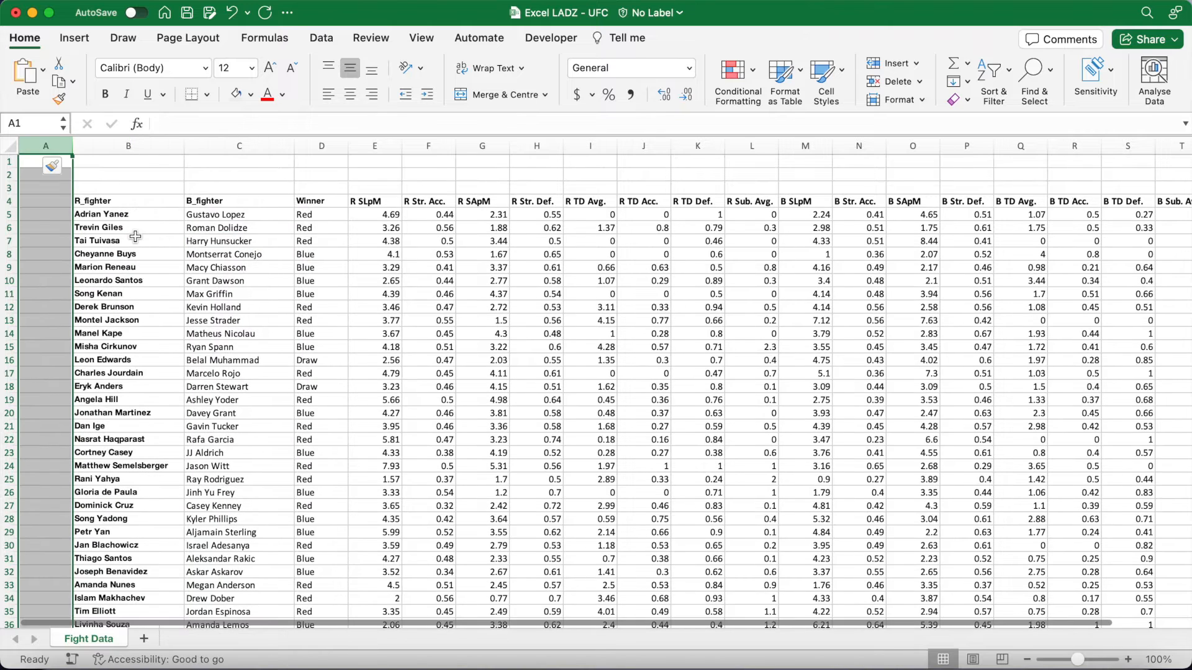
left_click(44, 200)
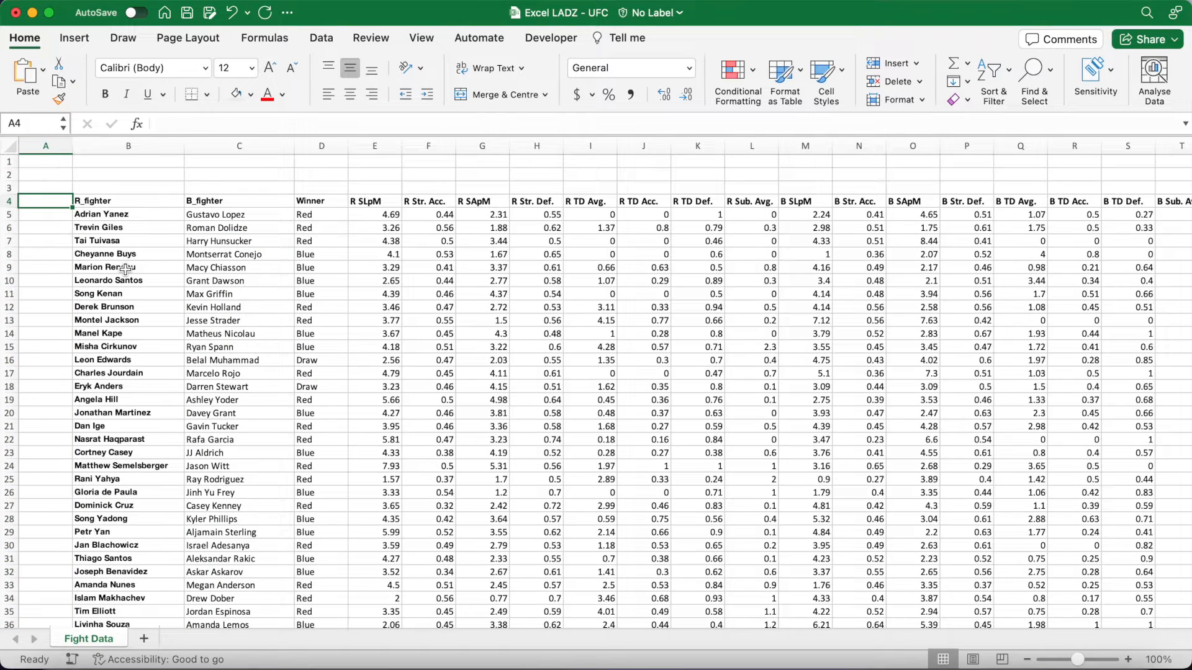
type("Winner")
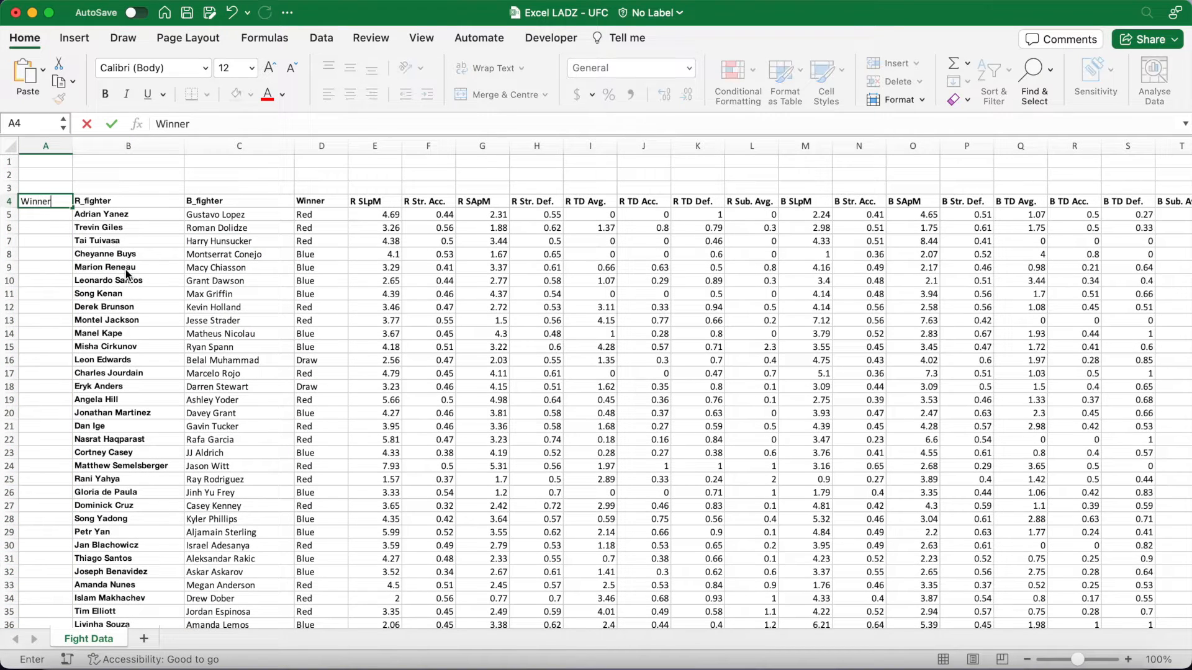
key("Return")
key("Up")
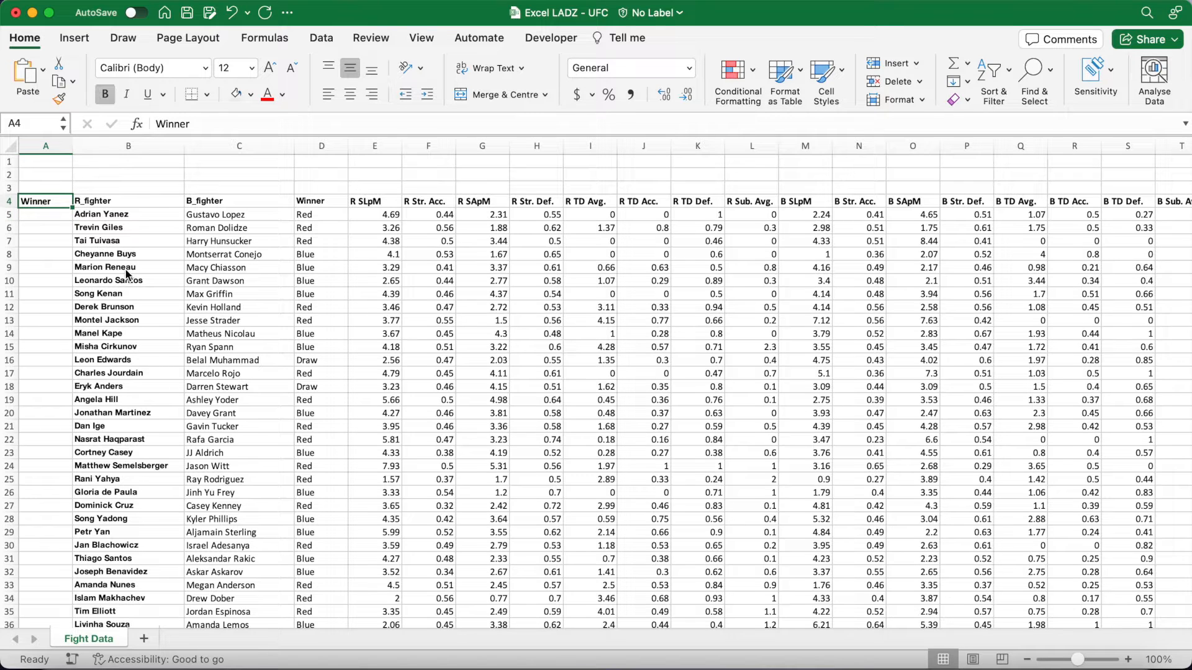
Enter the formula =IF(D5="Red",1,0) in A5 to code red wins as 1 and all other results as 0
key("Down")
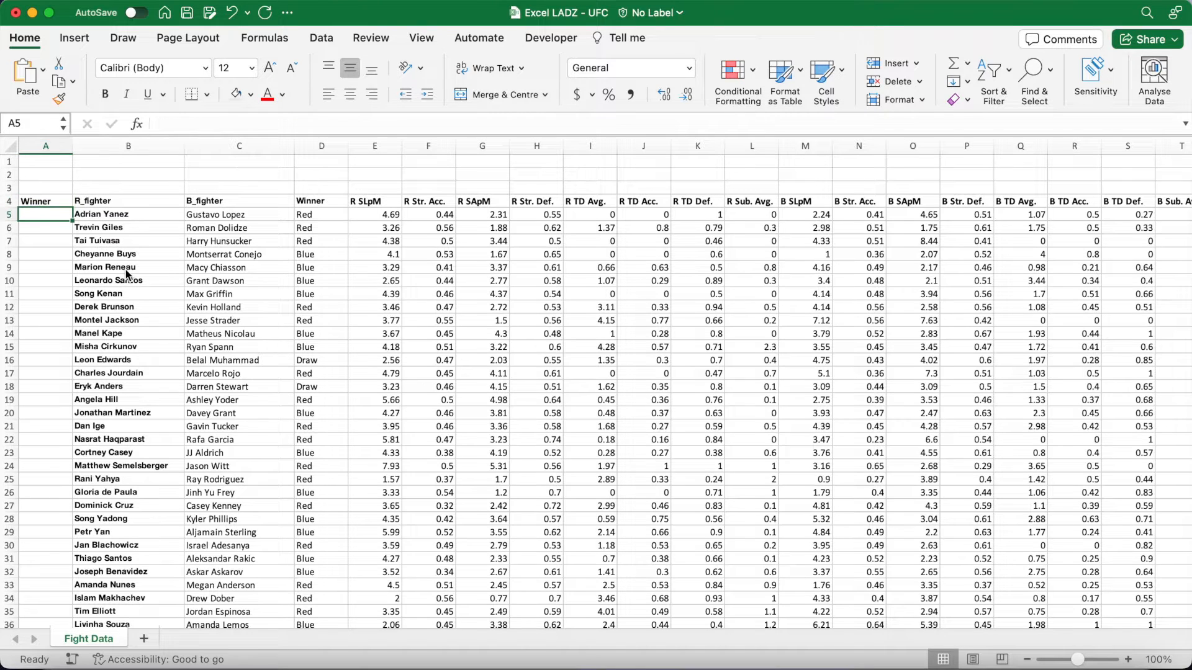
type("=")
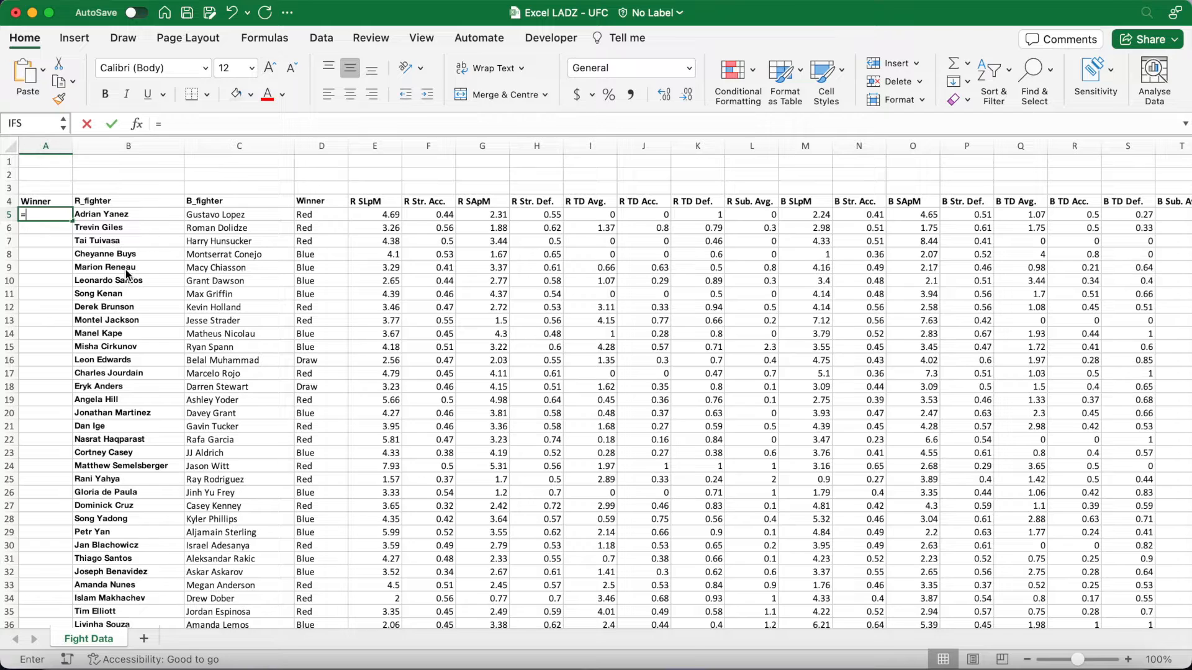
type("IF(")
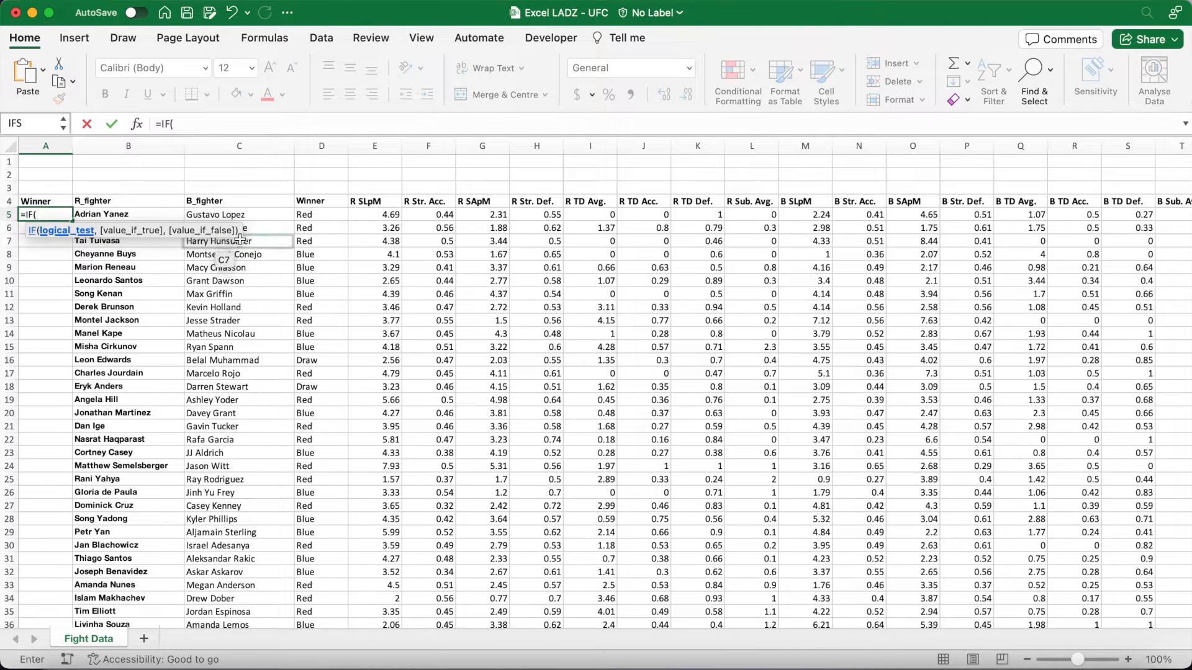
left_click(315, 218)
type("=")
type("\"Red")
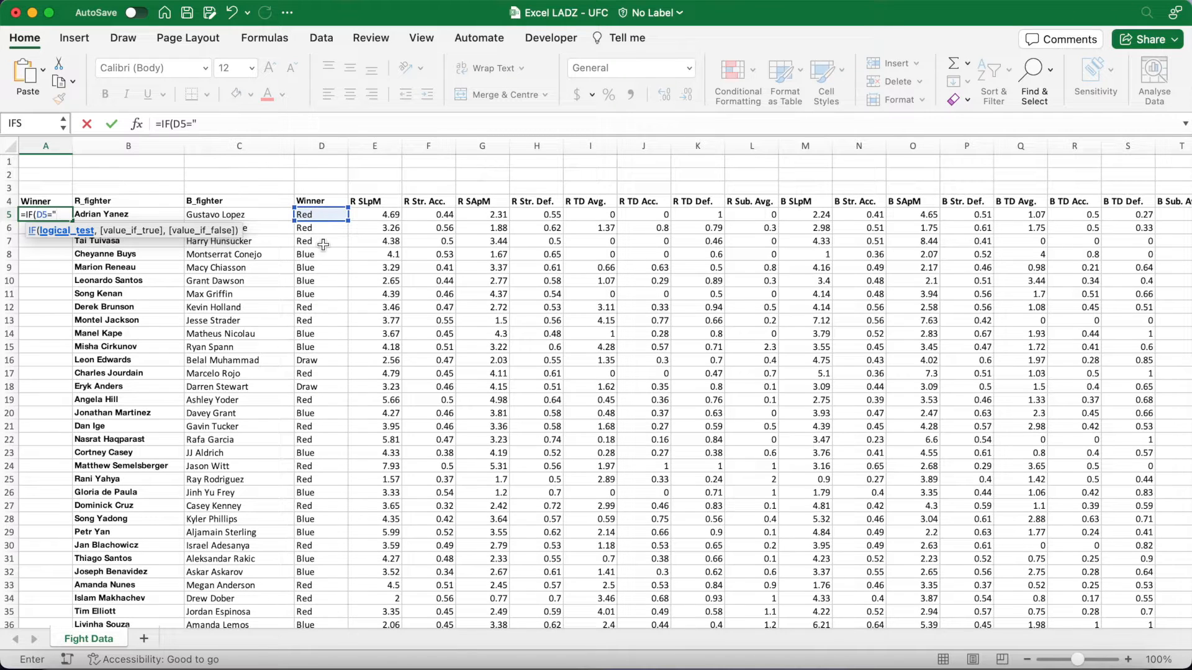
type("\"")
type(",1")
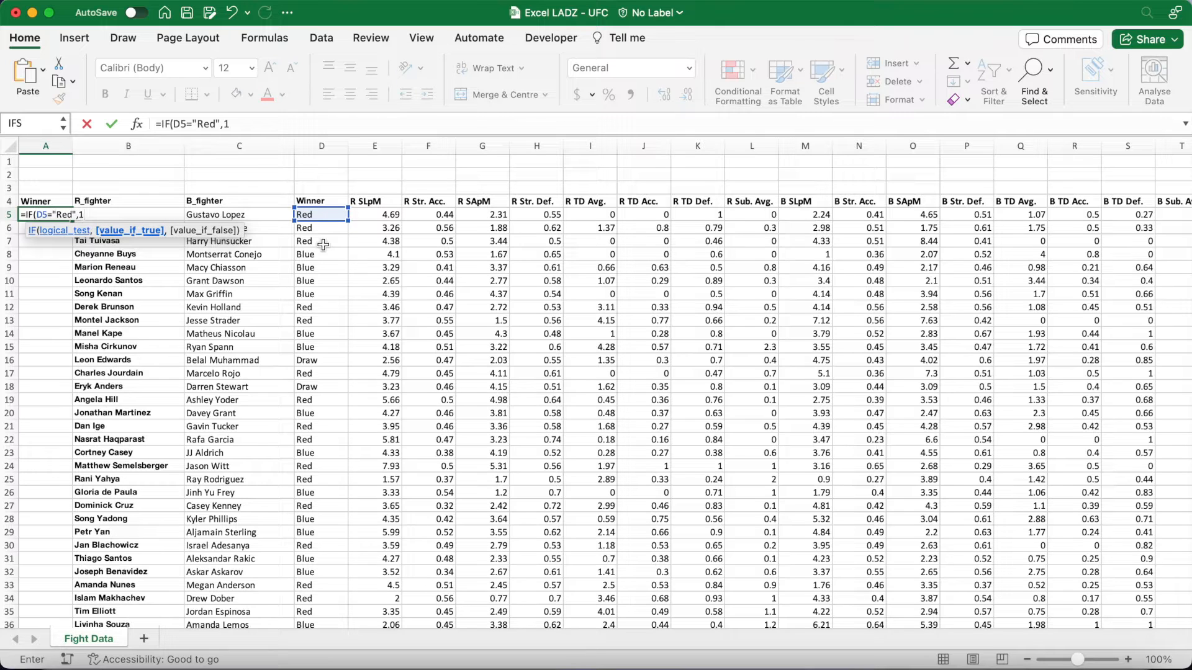
type(",0")
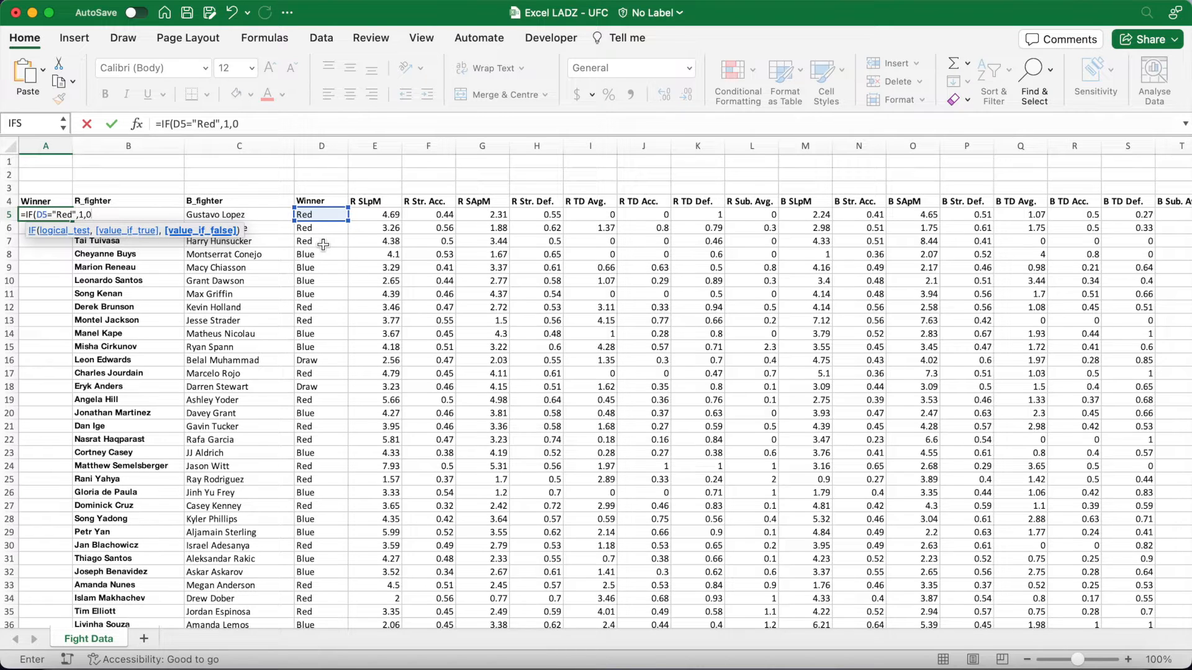
type(")")
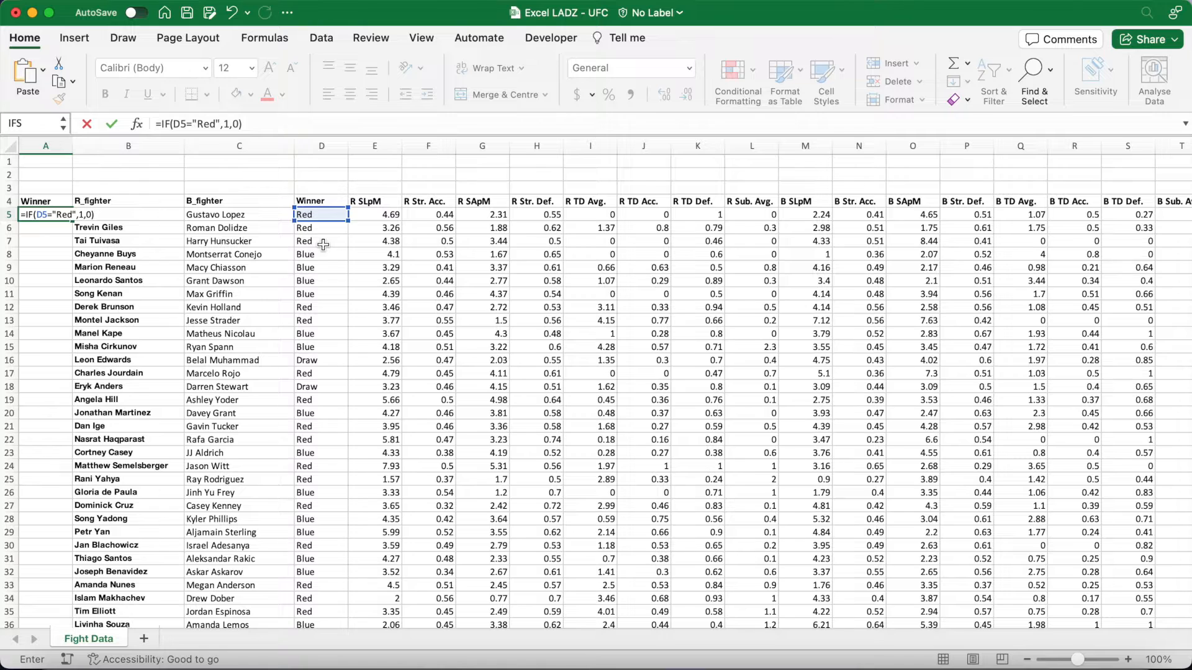
key("Return")
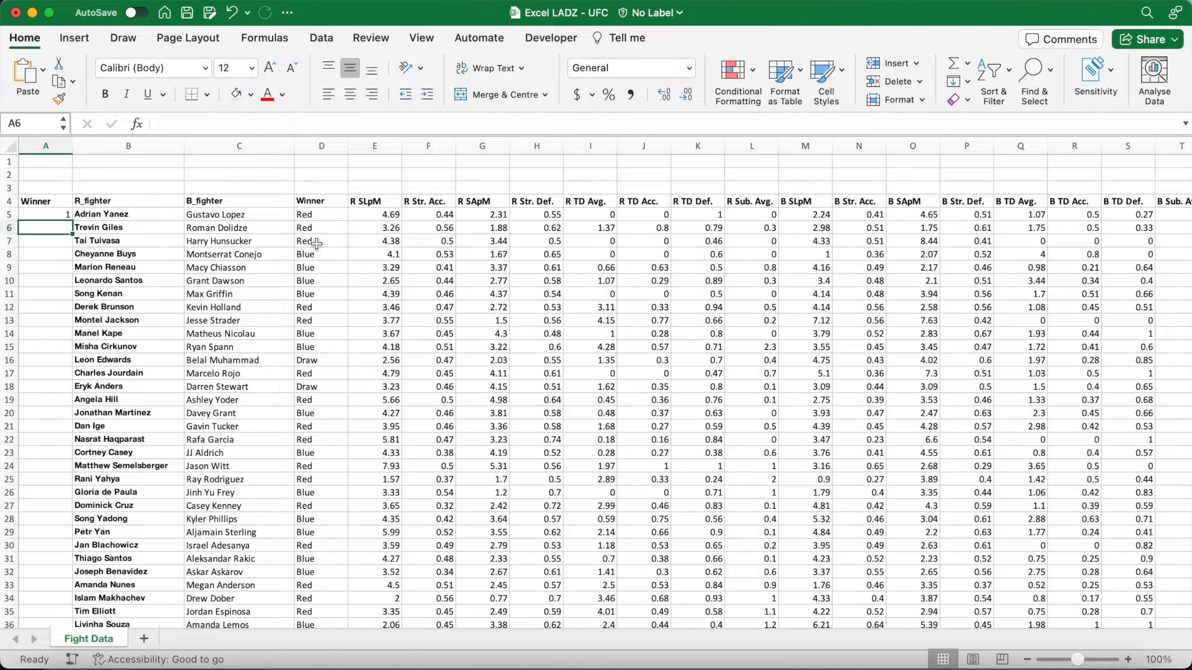
Fill the A5 formula down the new Winner column and compare rows 8 to 11 with the text results in column D
left_click(171, 217)
left_click(322, 220)
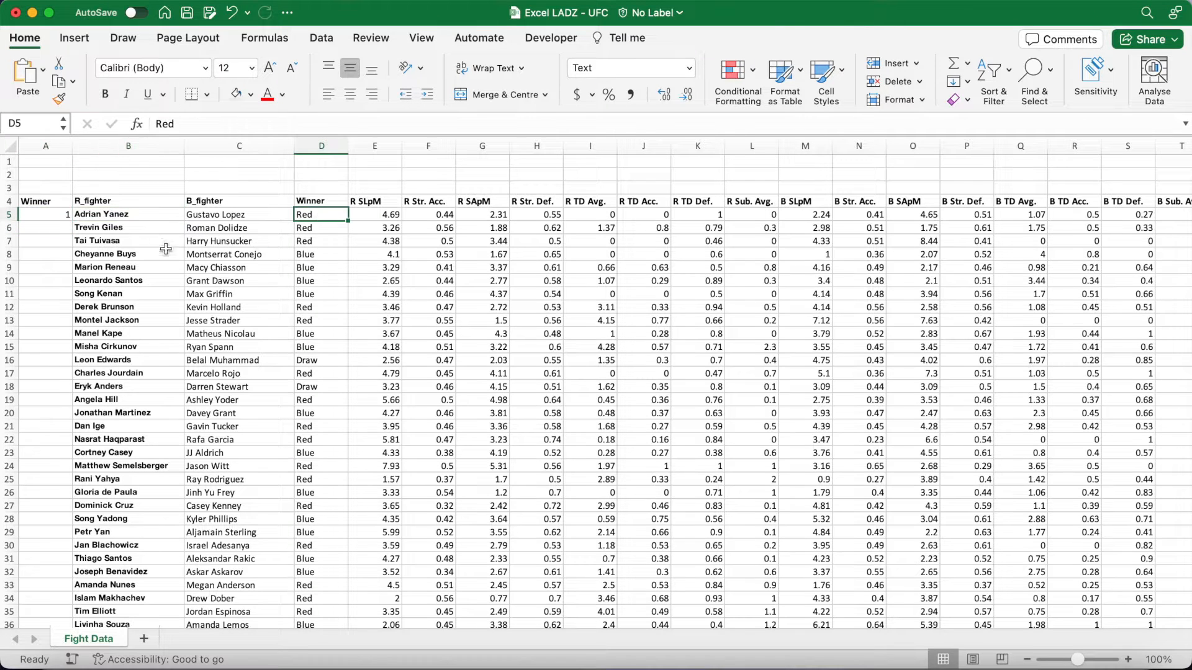
left_click(64, 220)
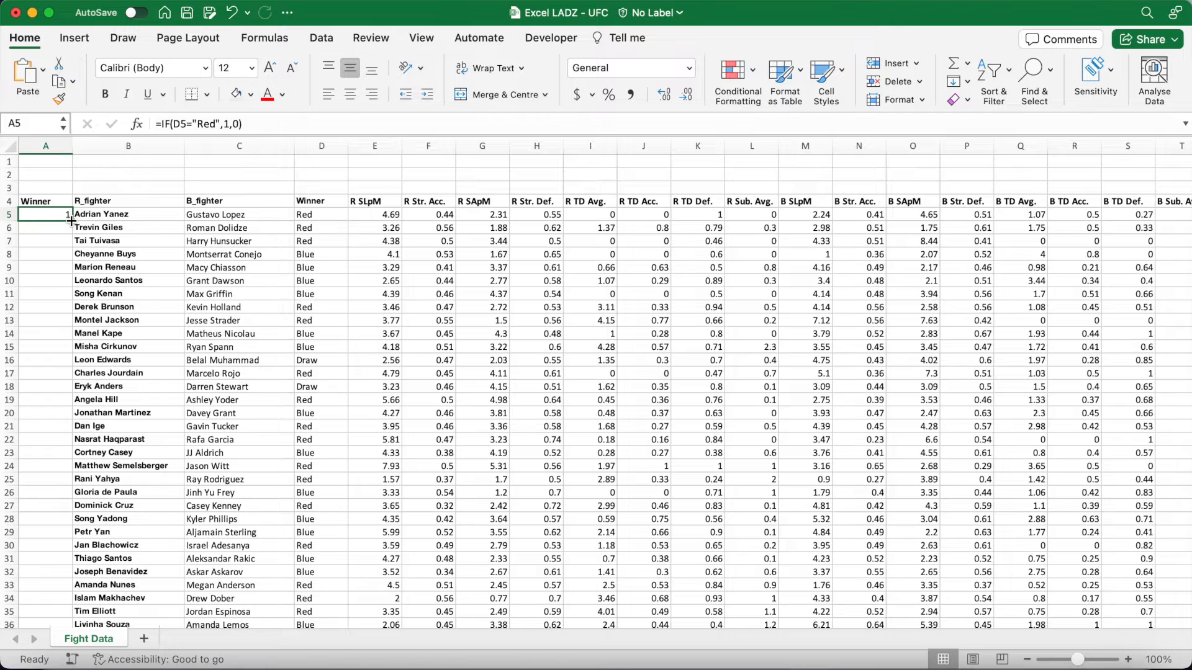
double_click(71, 221)
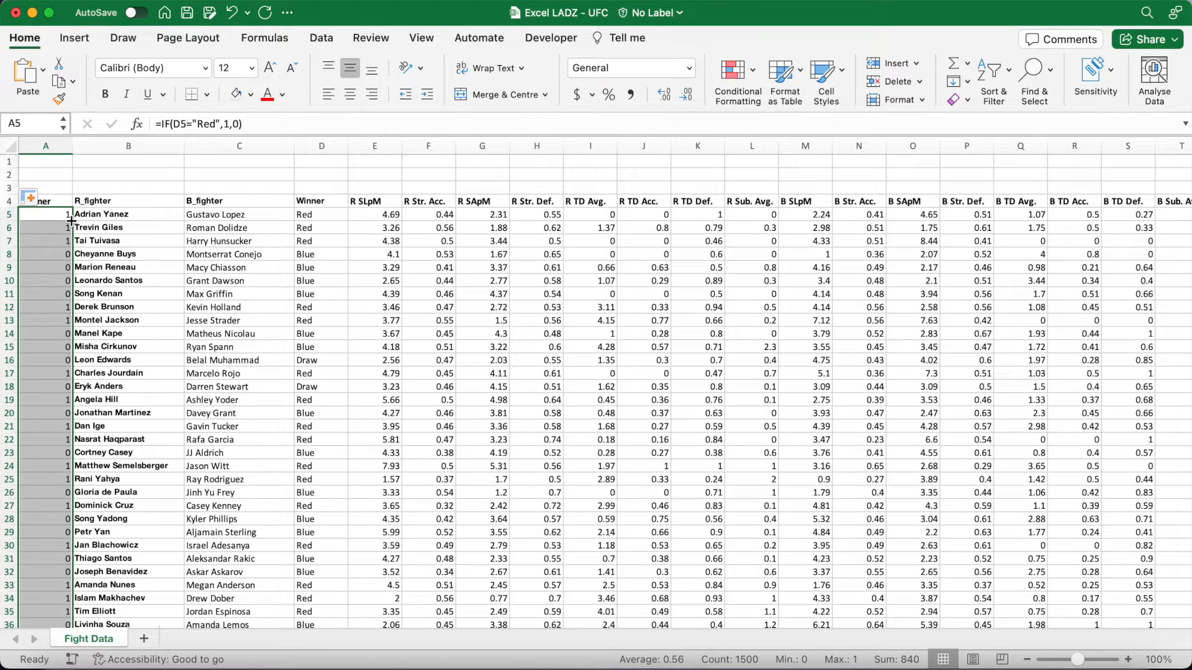
left_click_drag(59, 255, 59, 294)
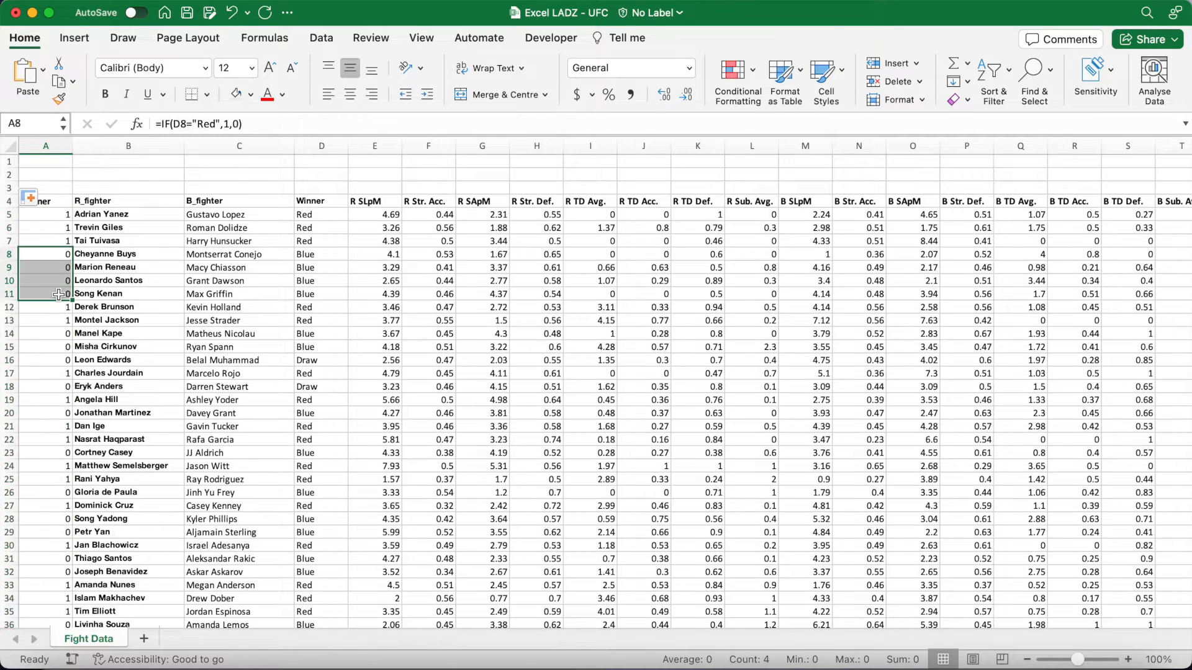
left_click_drag(307, 255, 307, 292)
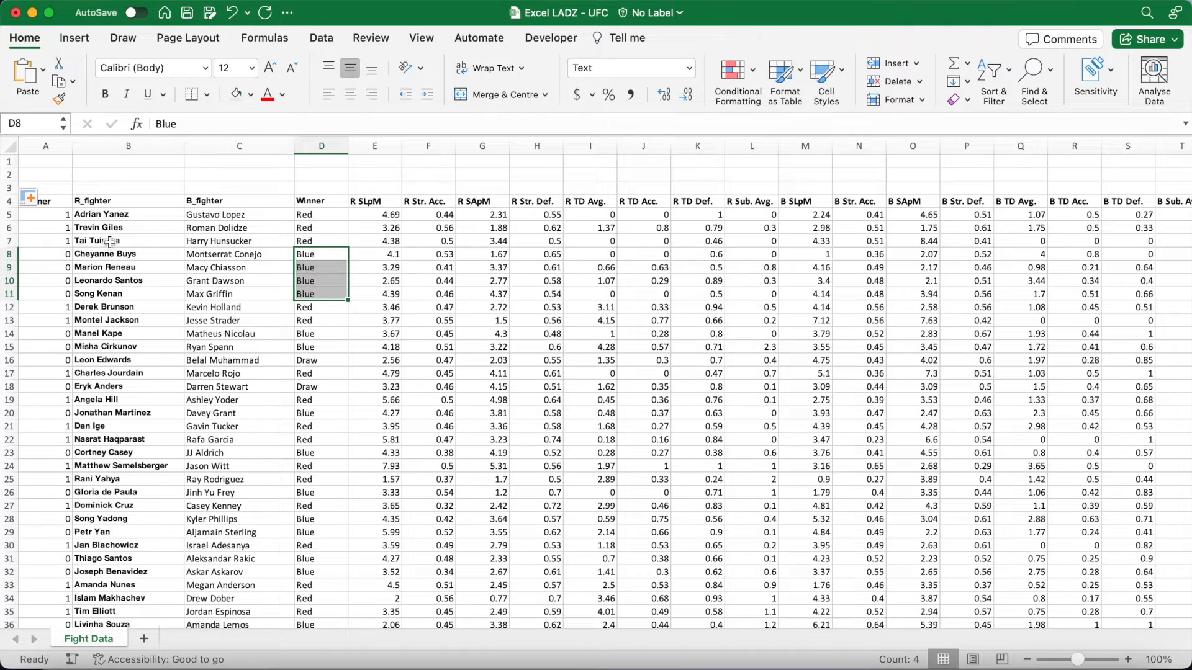
Replace the formulas in column A with their plain values and check the cells from A5 downward
left_click(61, 218)
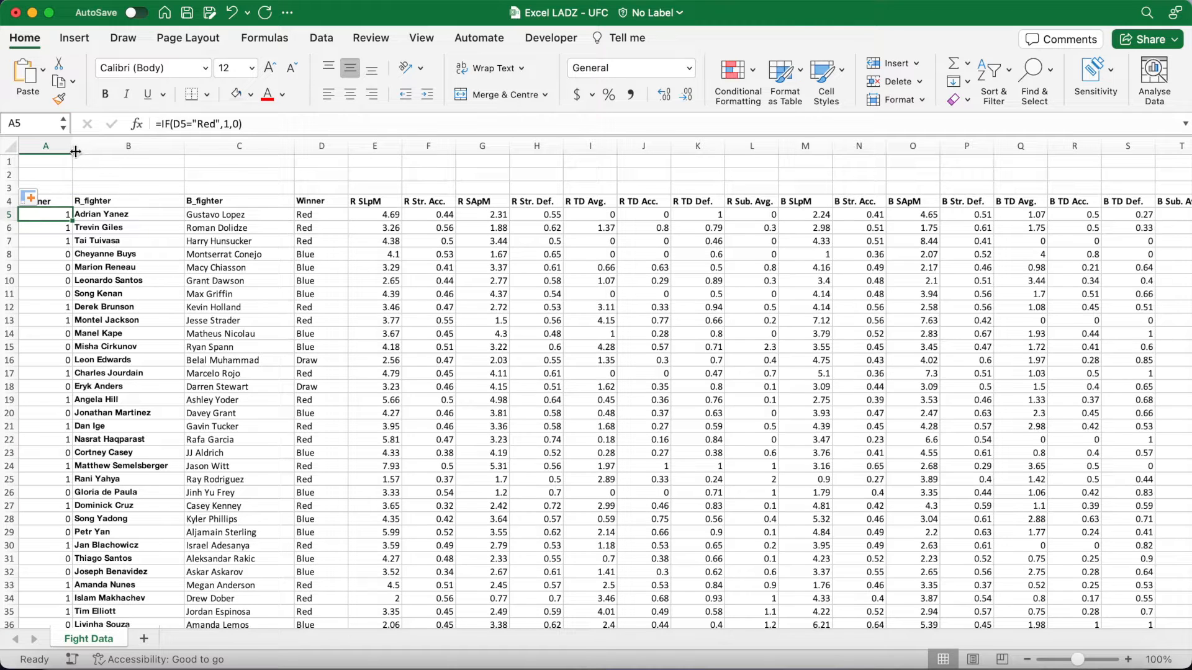
left_click(55, 146)
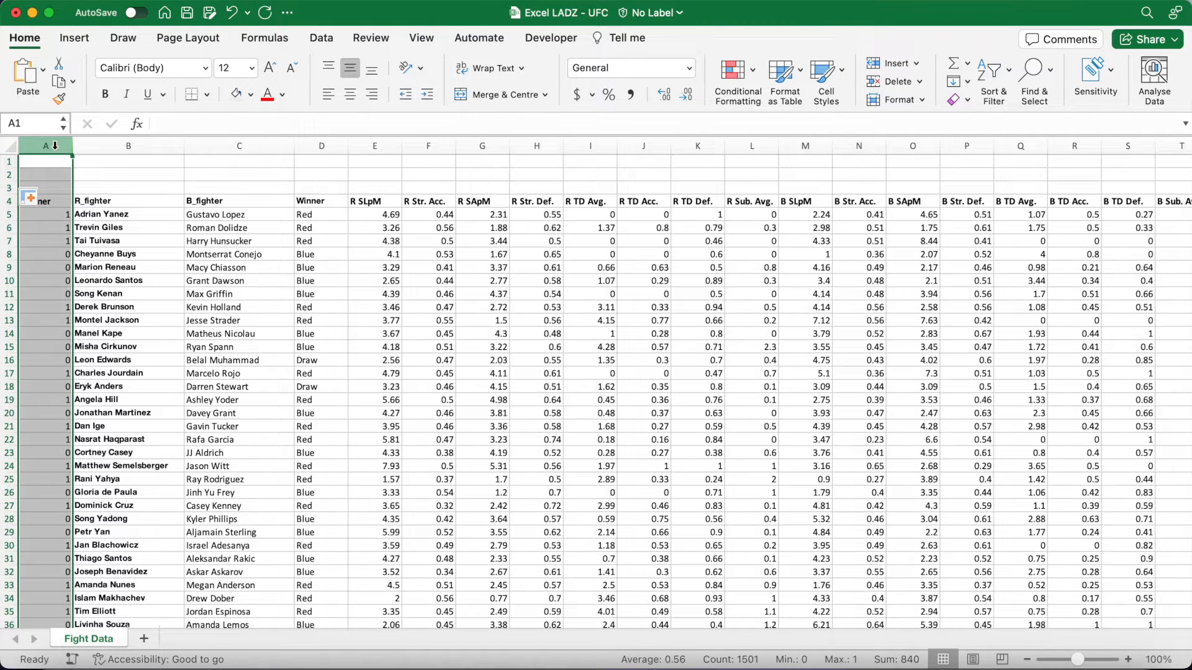
right_click(55, 147)
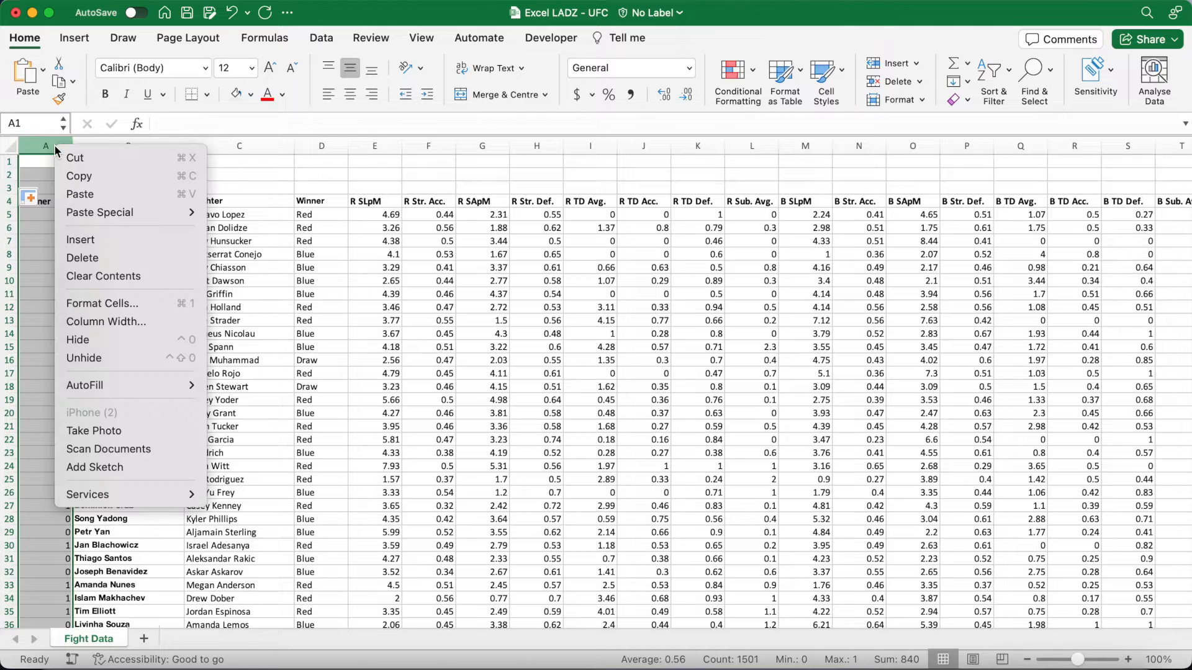
left_click(120, 182)
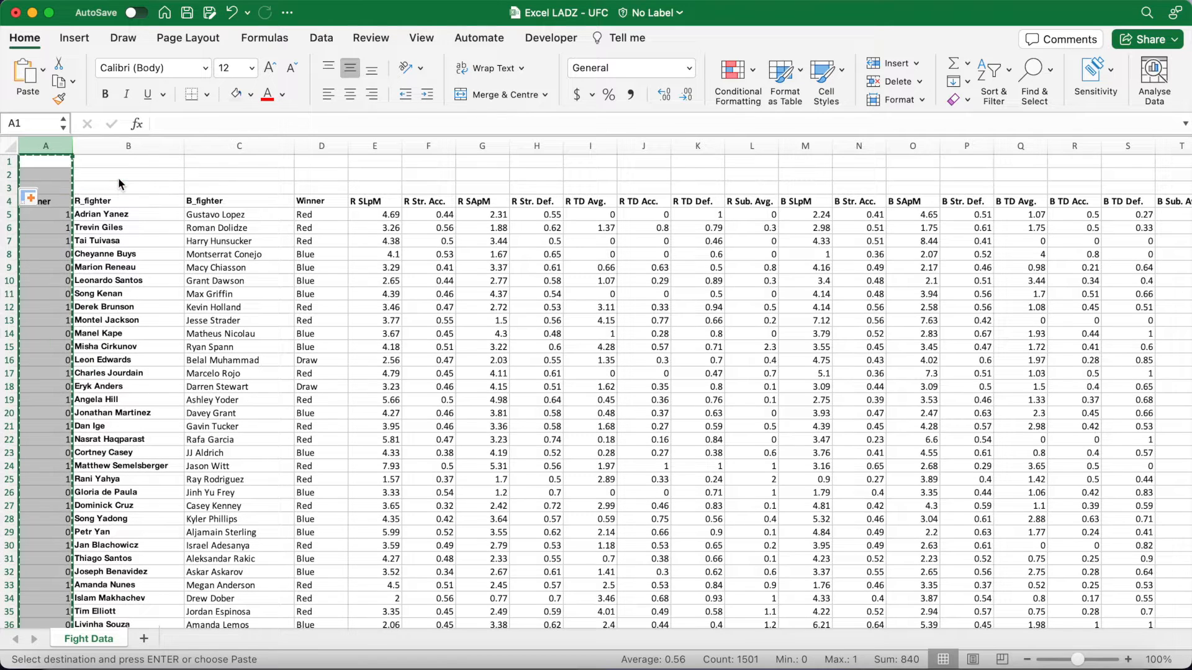
right_click(59, 146)
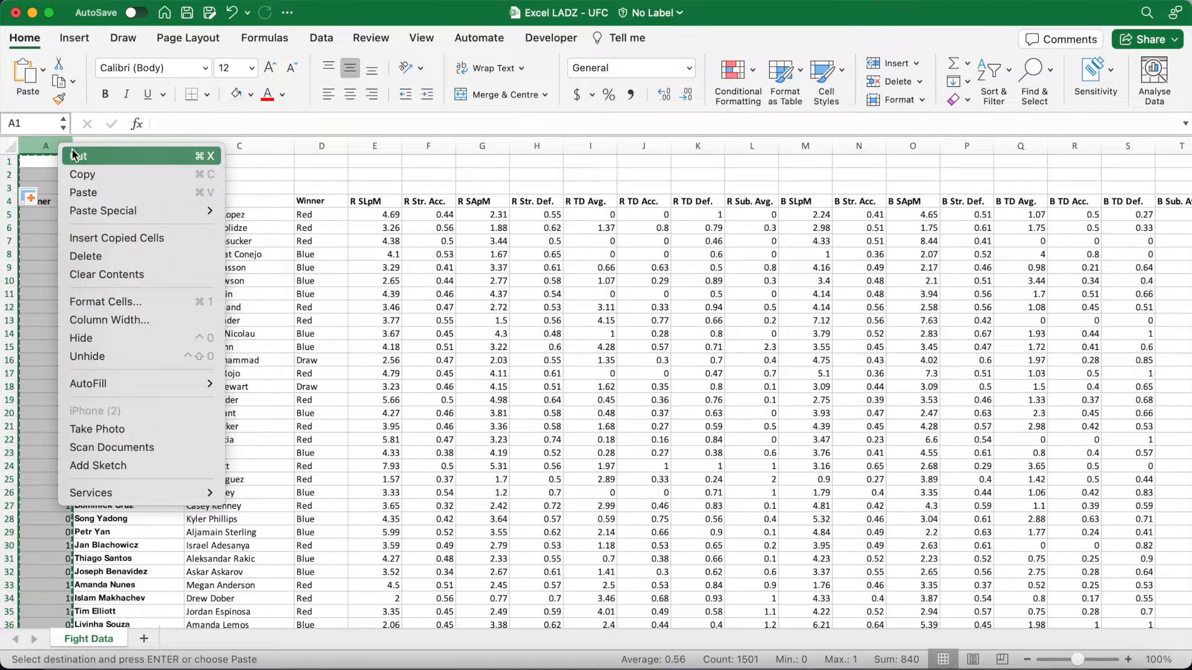
mouse_move(135, 211)
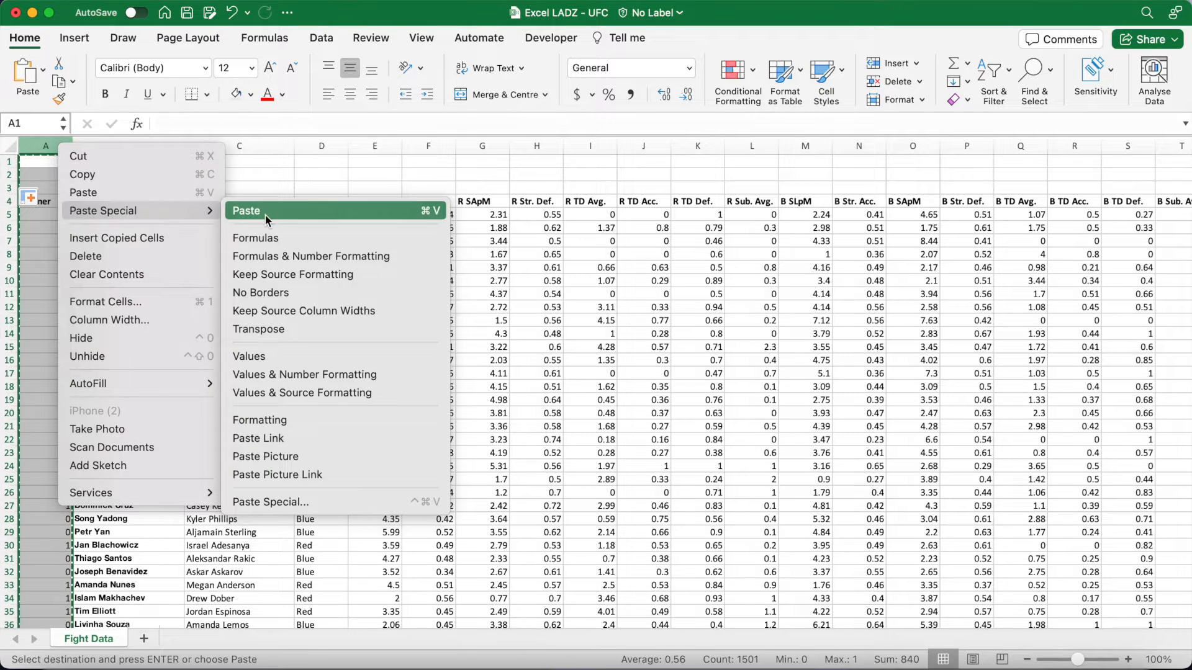
left_click(292, 361)
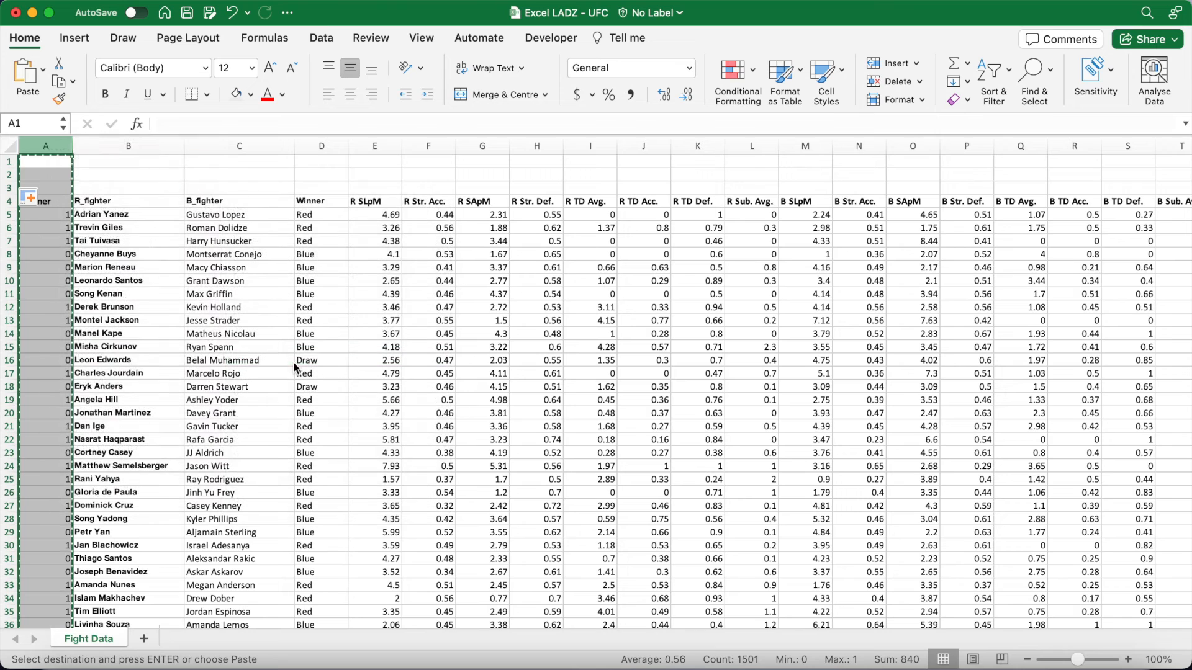
left_click(134, 175)
key("Escape")
left_click(62, 216)
key("Down")
key("Down")
key("Down")
key("Down")
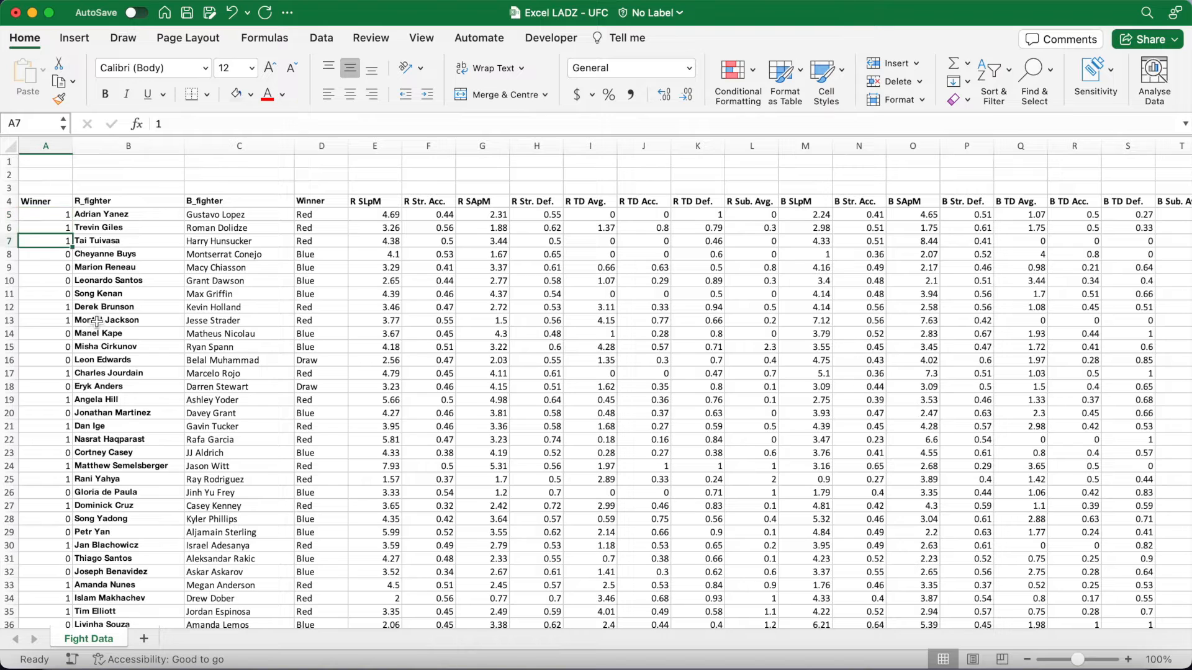
key("Down")
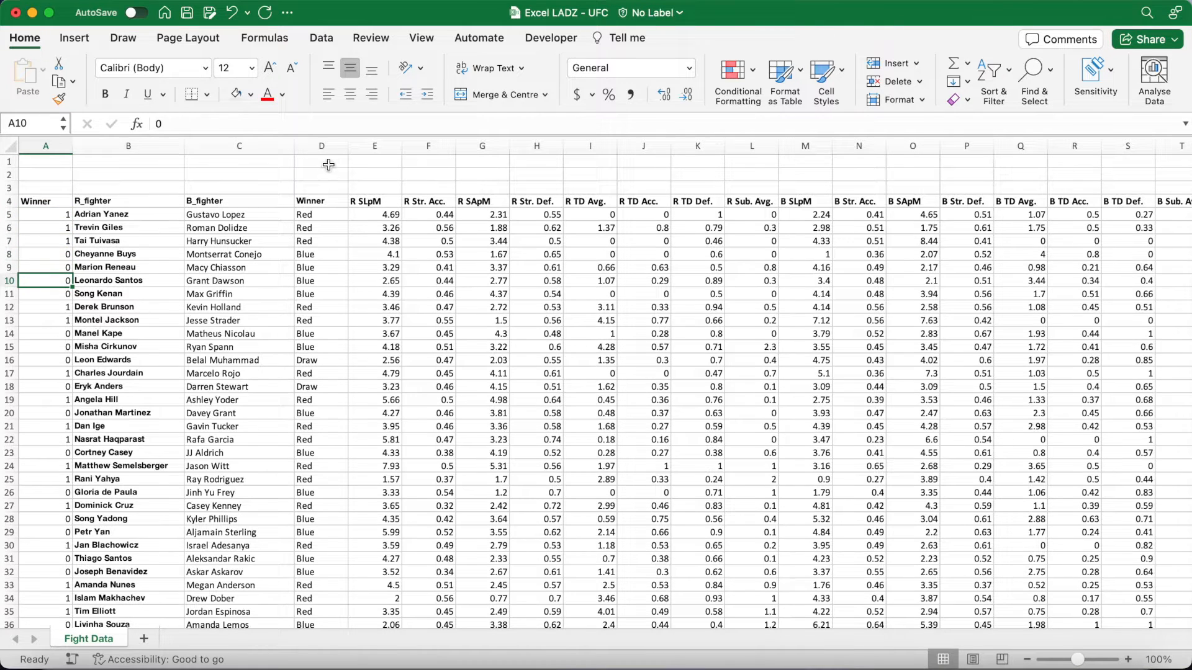
Delete the original text Winner column D
left_click(337, 146)
right_click(336, 147)
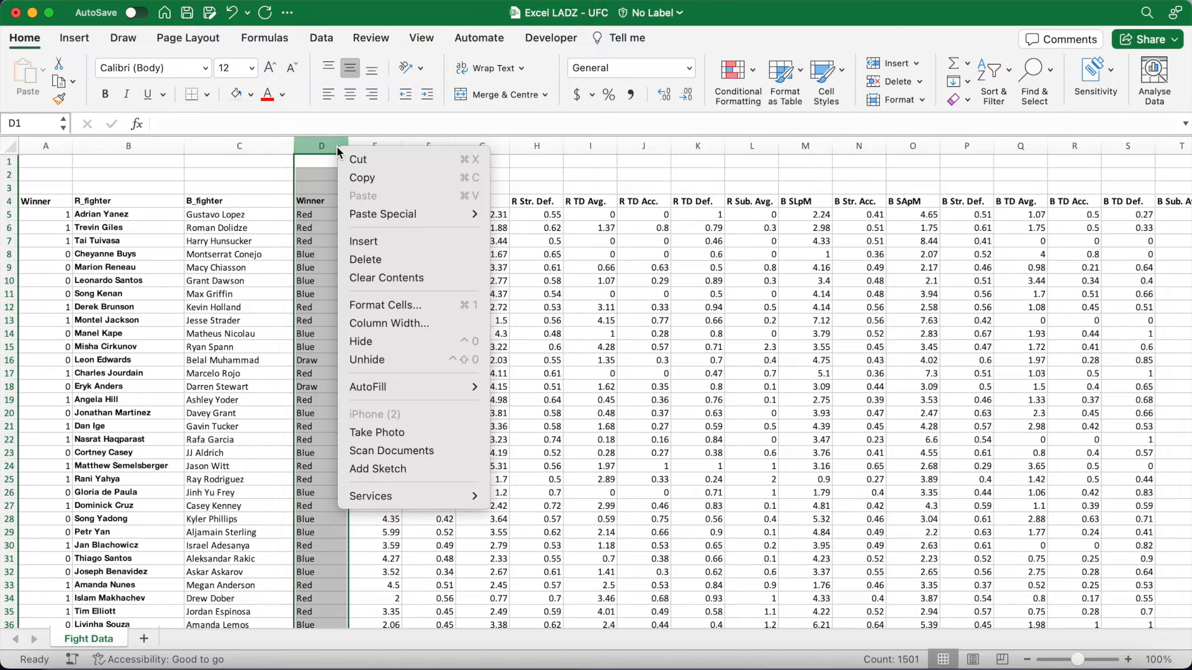
left_click(378, 261)
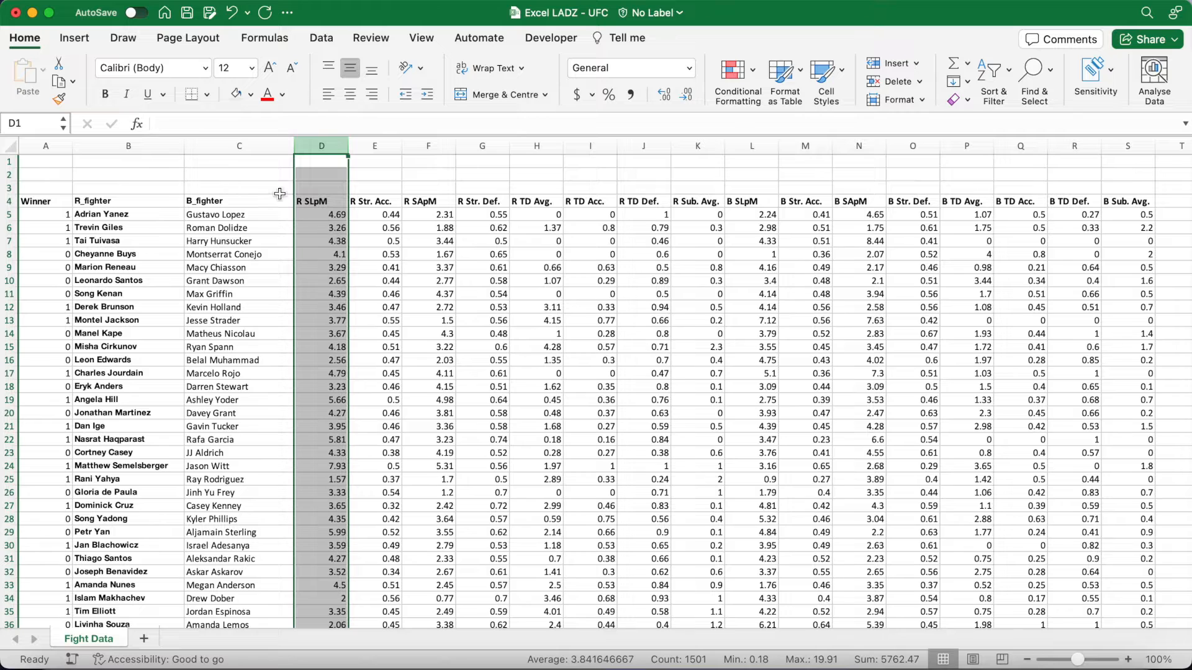
left_click(267, 178)
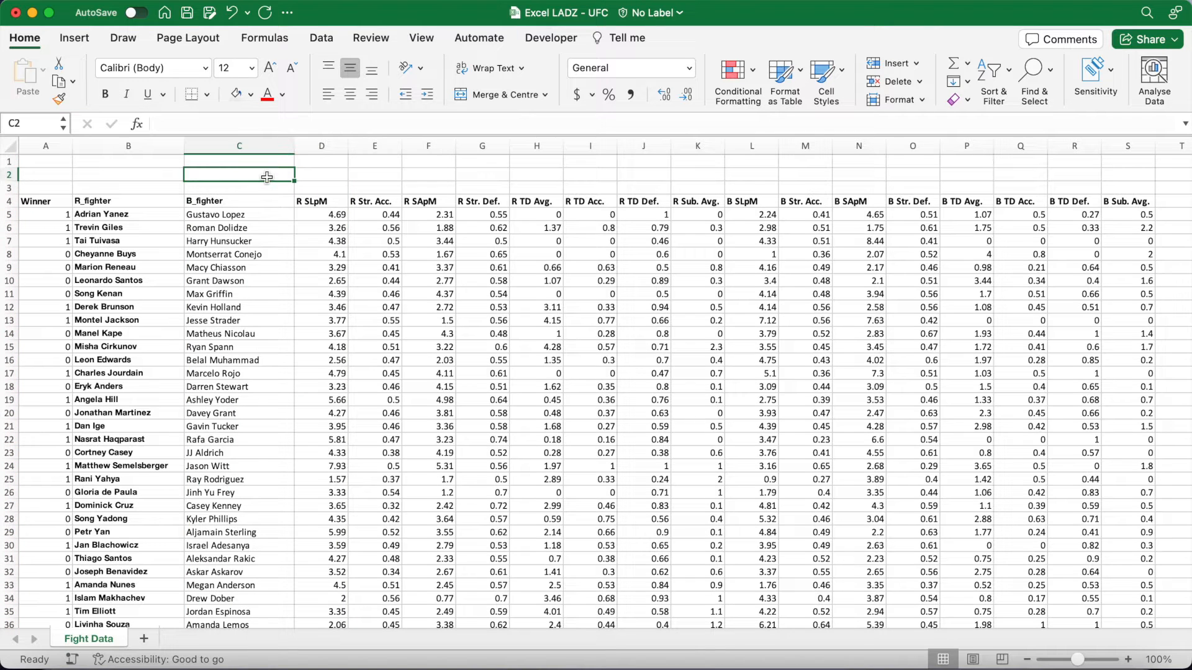
Review the statistic headers from D4 to S4 and reapply bold to the whole of row 4
left_click(315, 204)
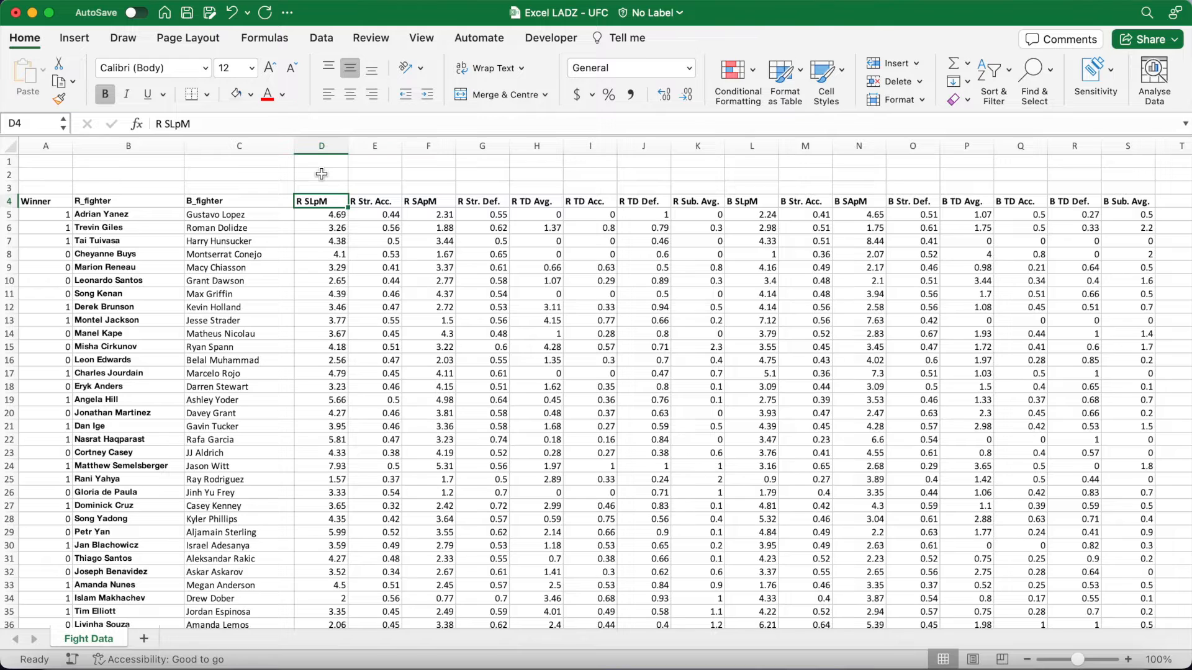
key("super+shift+Right")
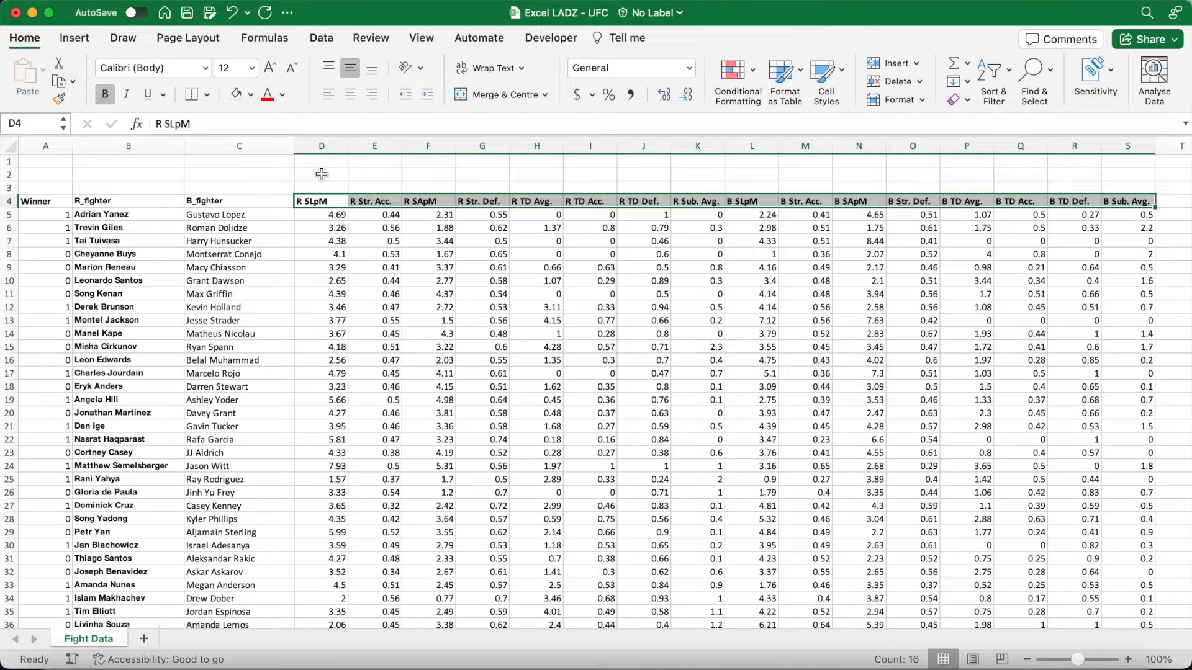
key("Right")
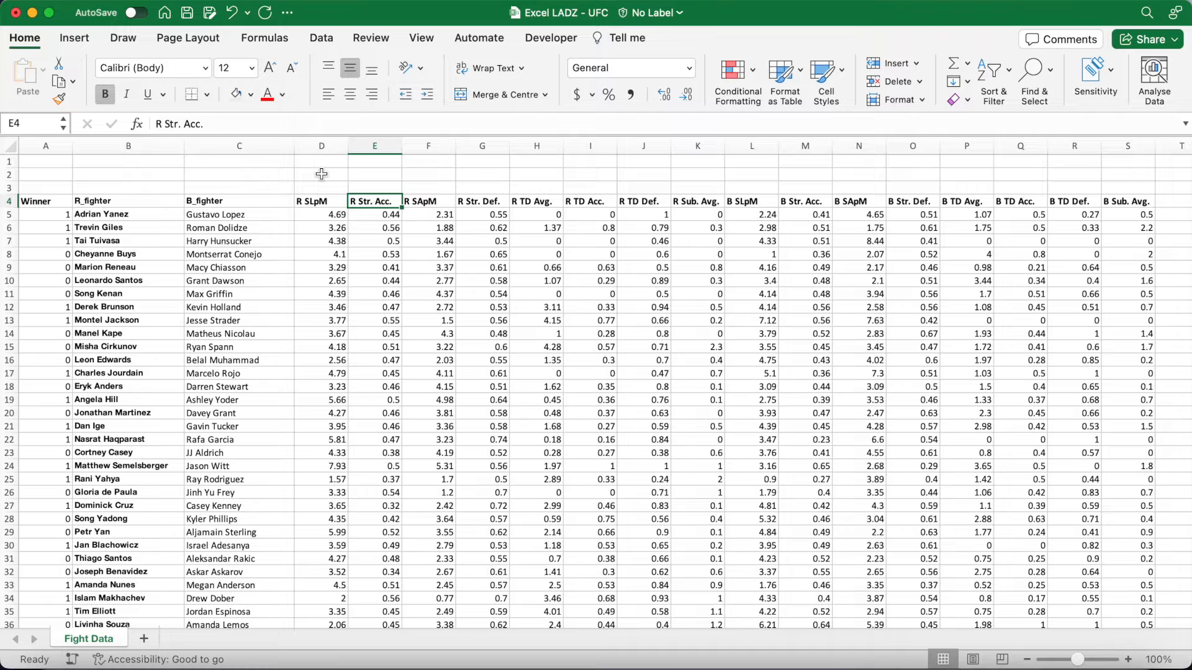
left_click(9, 201)
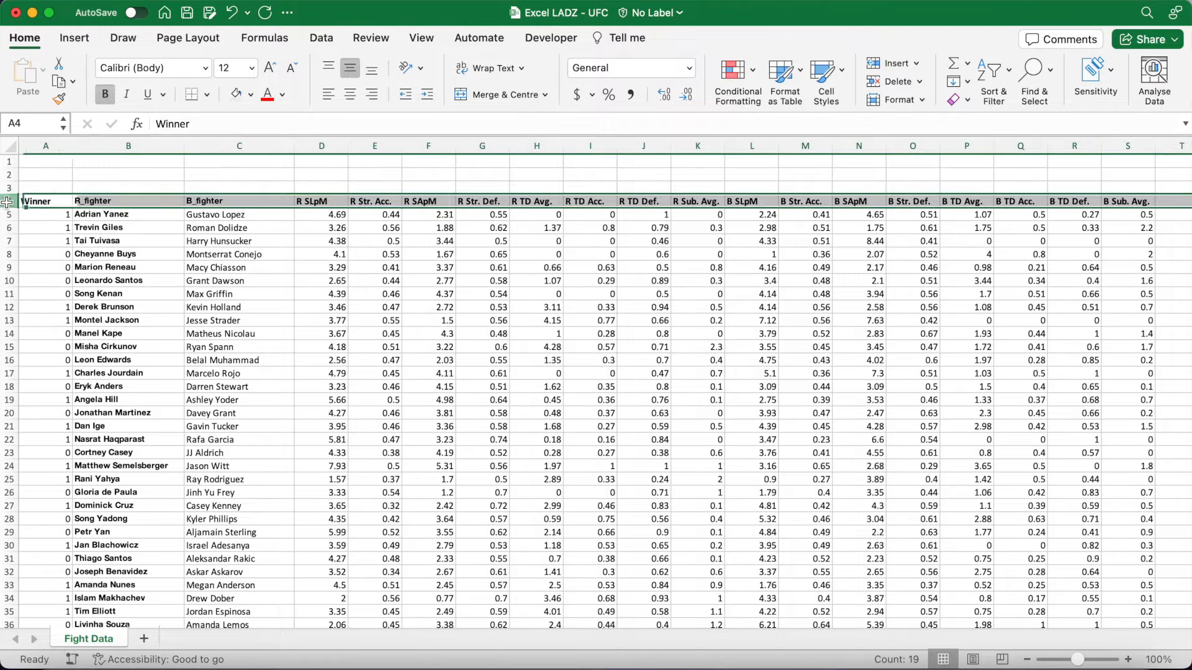
left_click(106, 98)
left_click(106, 98)
Add the header SLpM Diff. in T4, directly after the B Sub. Avg. column
left_click(1117, 201)
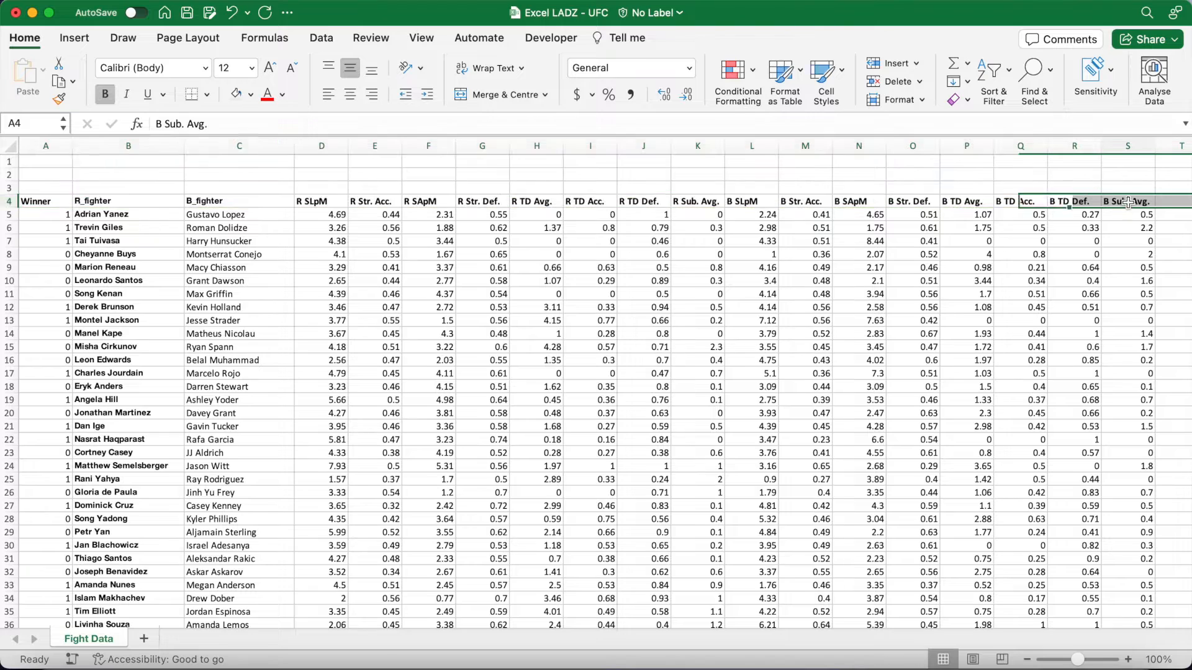
key("Right")
scroll(933, 285, "right", 3)
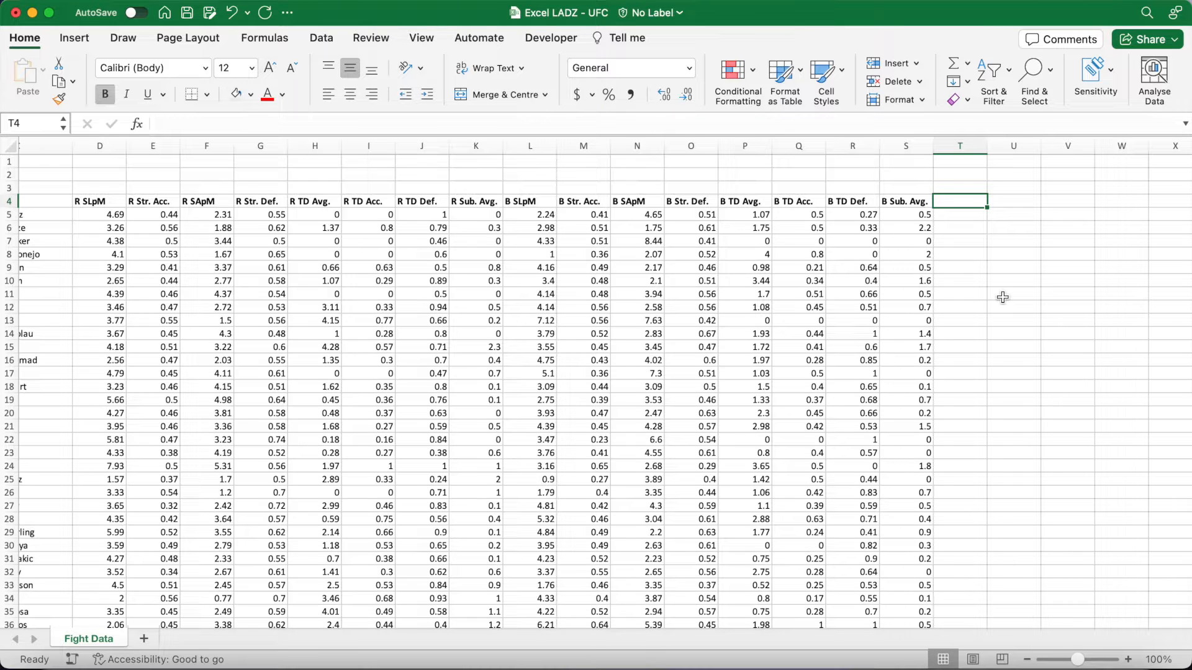
type("SLp")
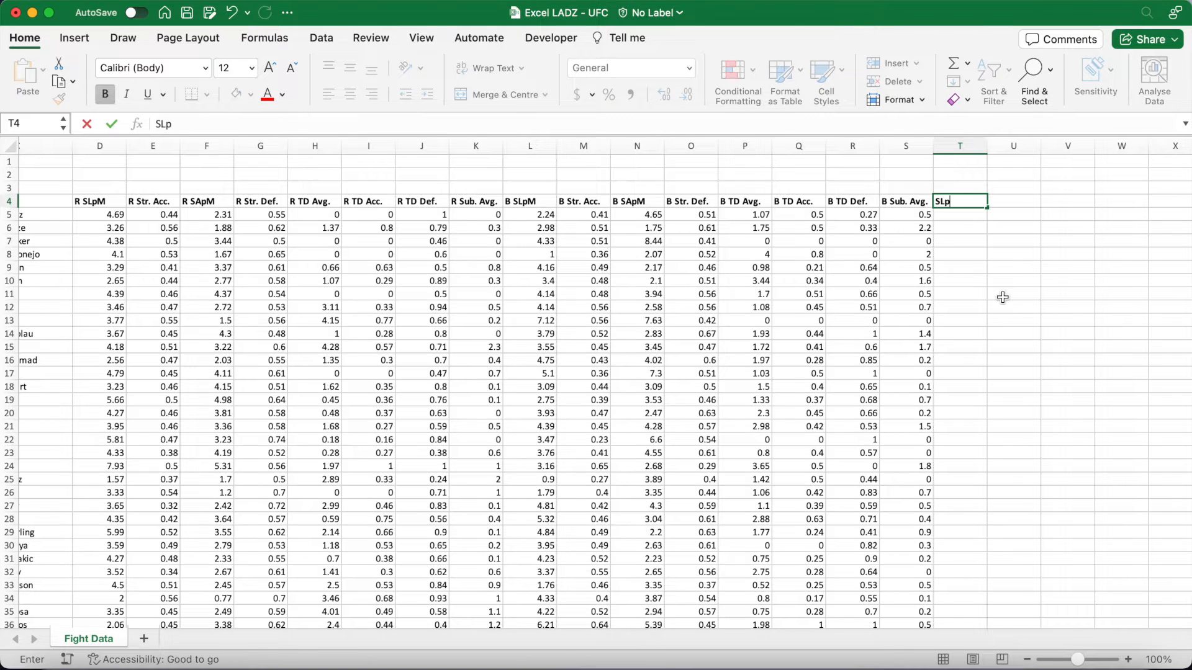
type("M Diff.")
key("Return")
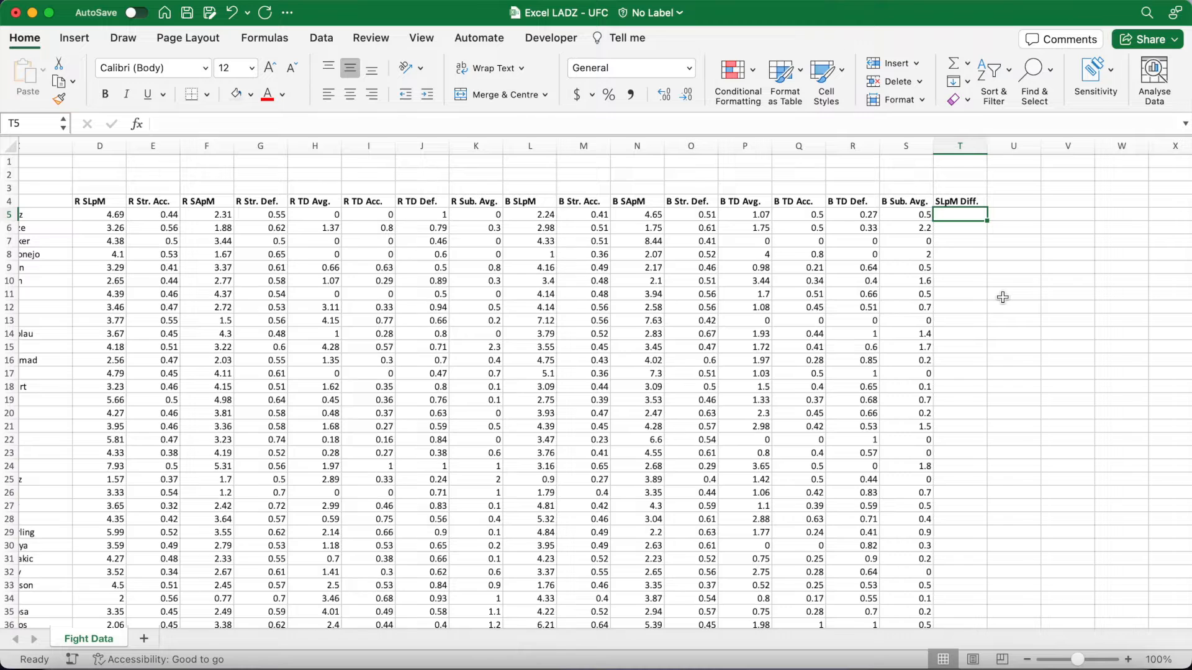
Calculate SLpM Diff. in T5 as =D5-L5 and fill the formula down column T
type("=")
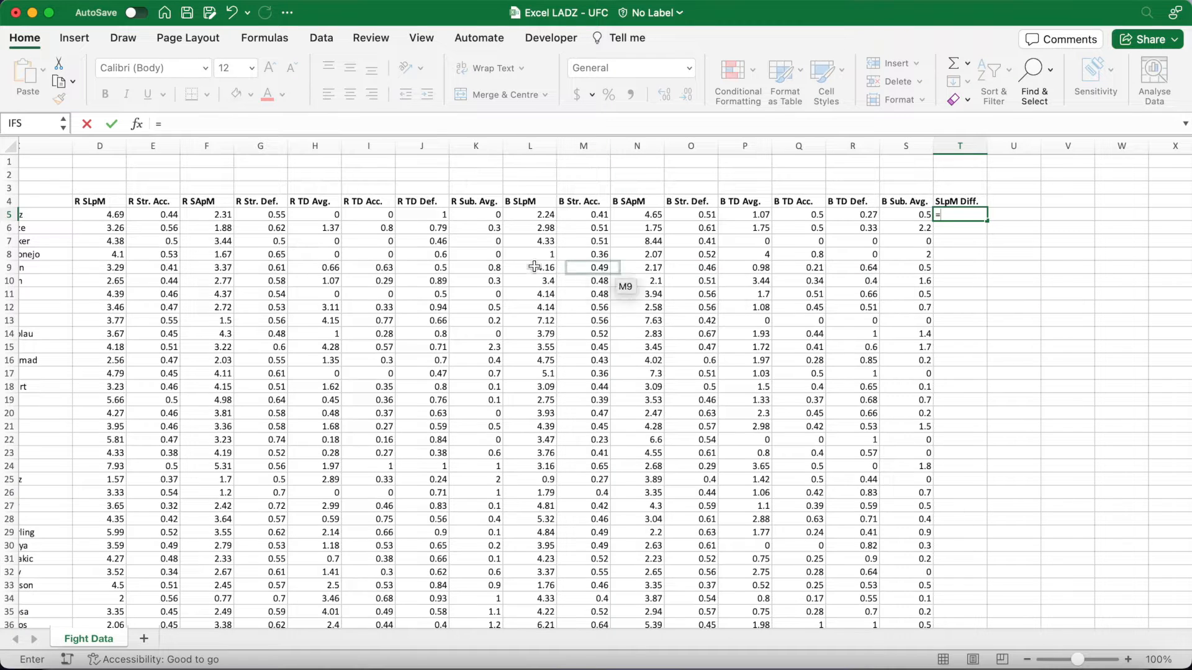
left_click(118, 215)
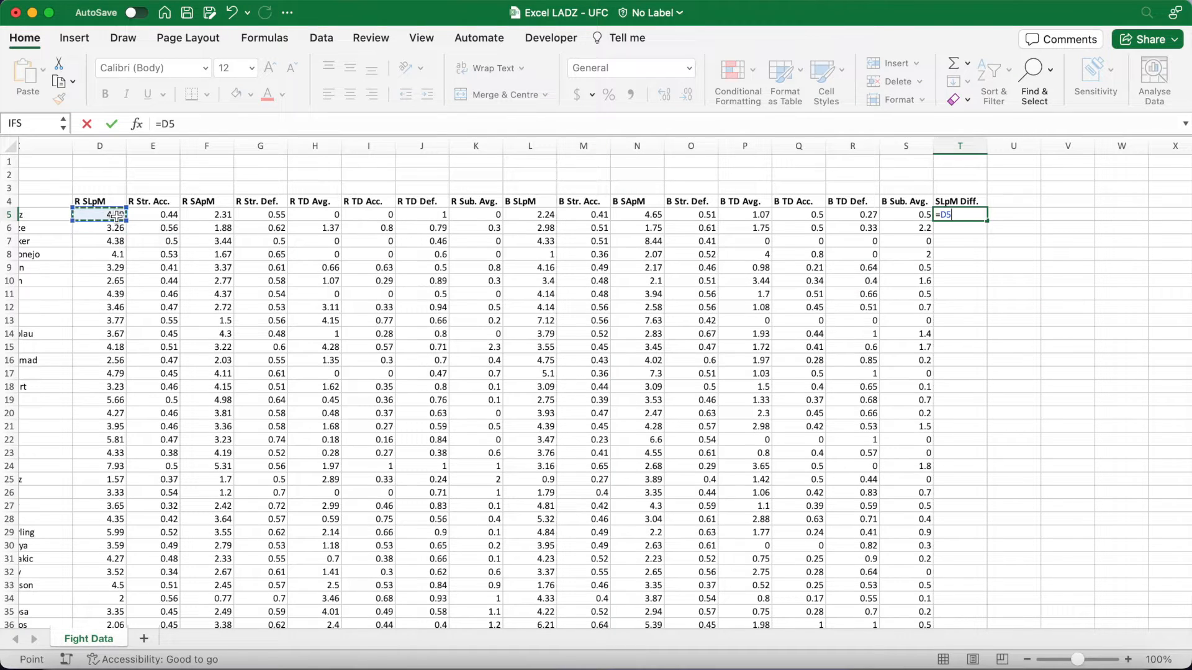
type("-")
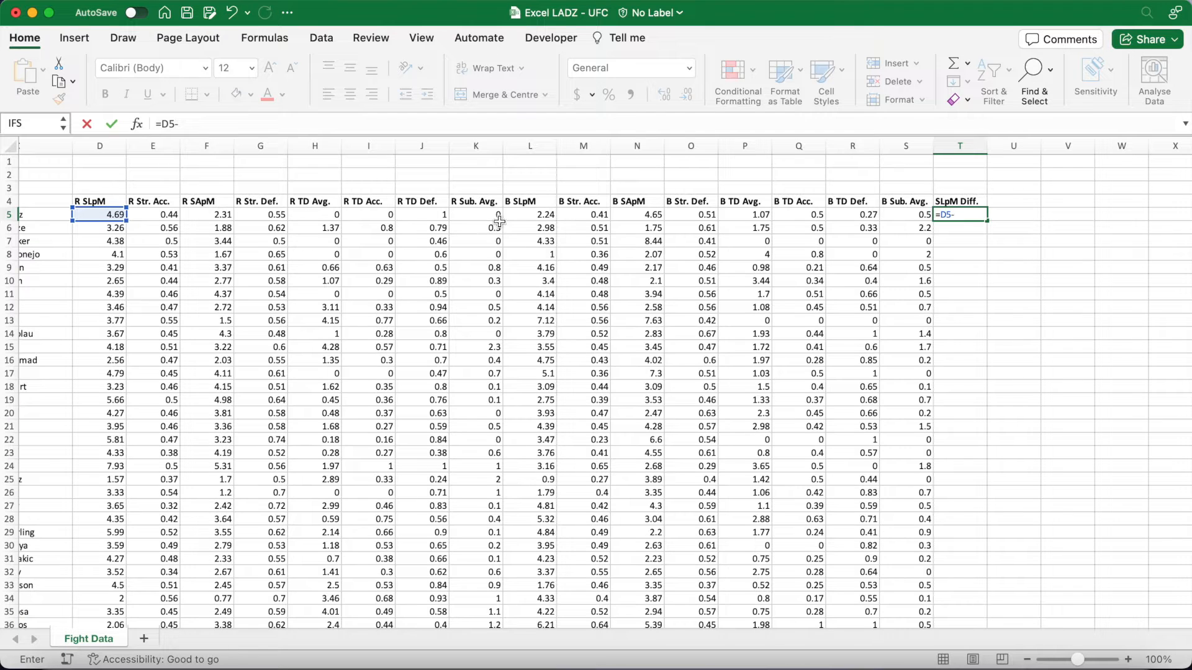
left_click(537, 215)
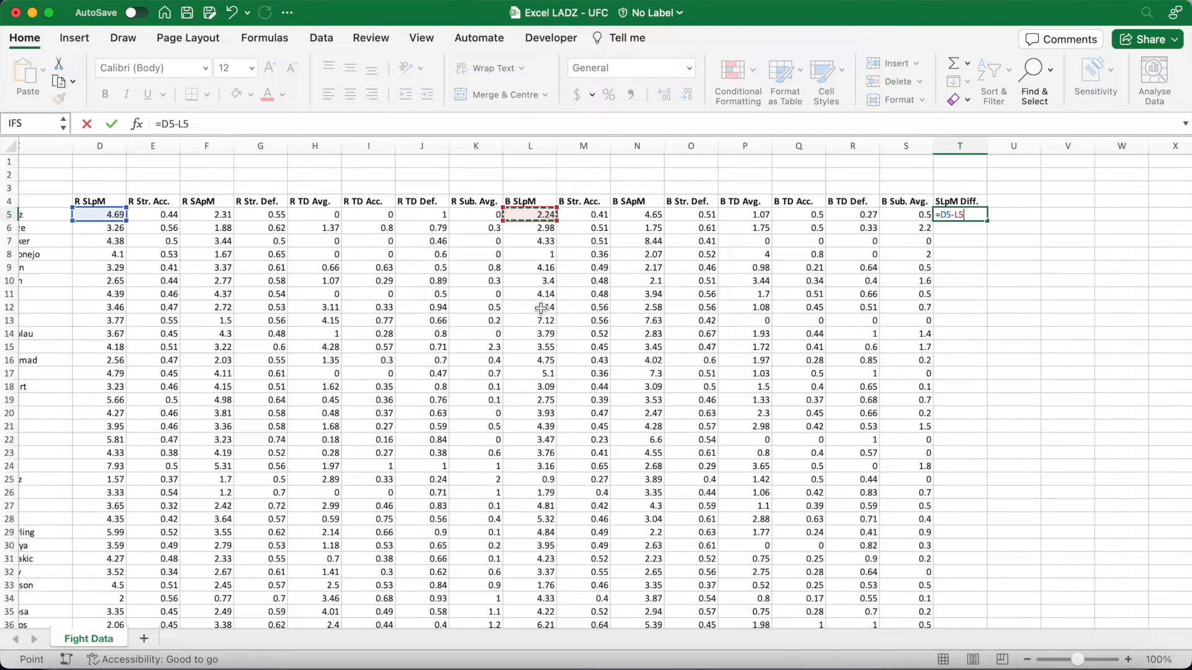
key("Return")
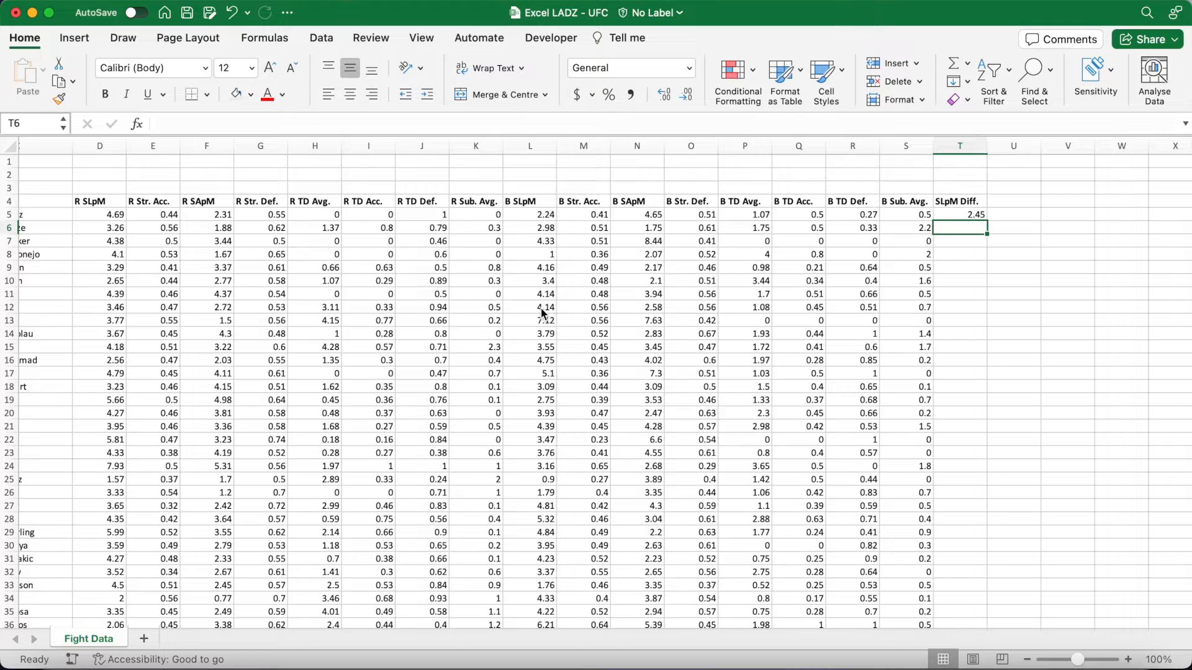
left_click(946, 214)
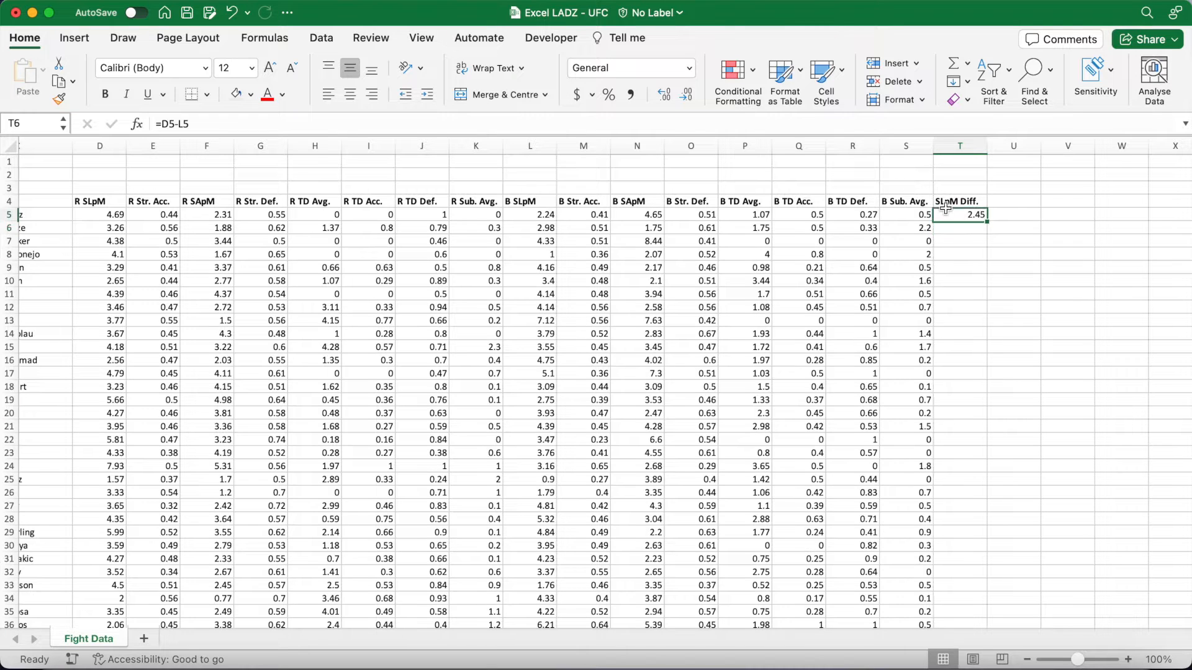
double_click(985, 220)
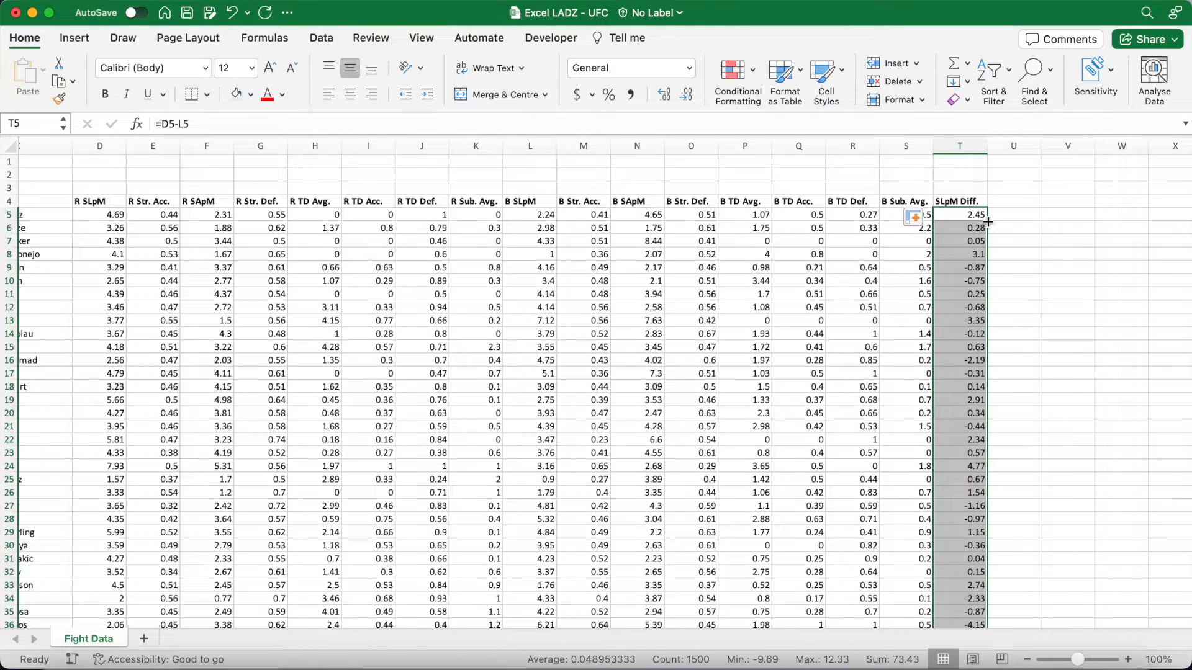
Add the header Exp. Str. Acc. Diff. in U4 and fit the width of column U to it
left_click(1011, 201)
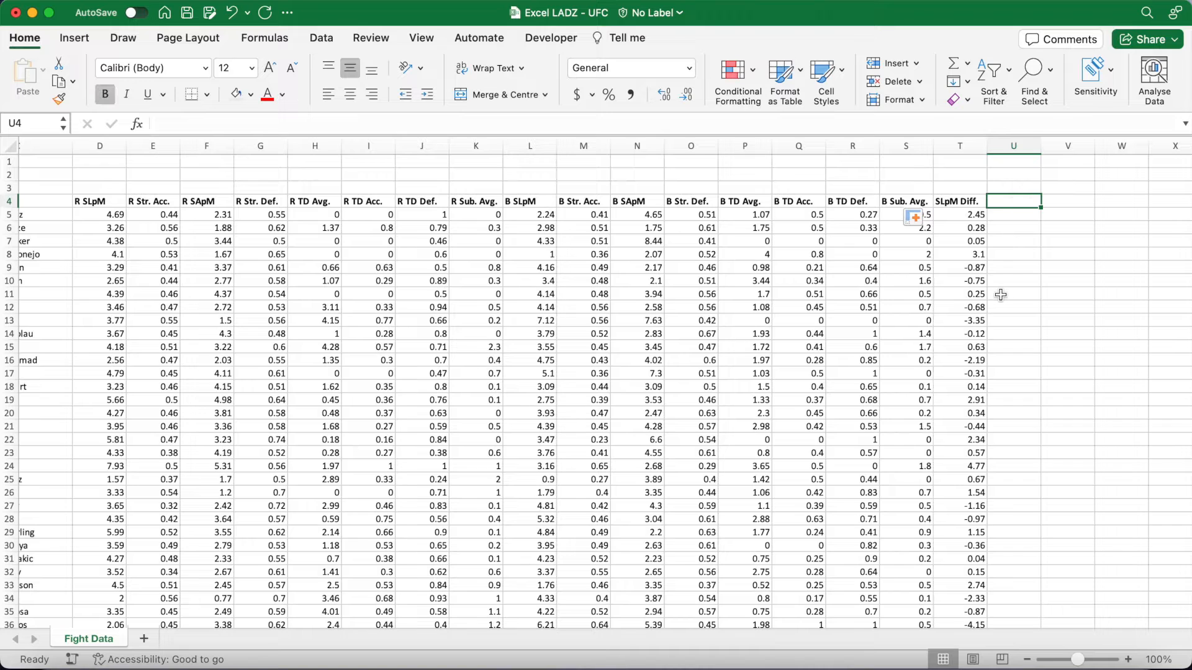
type("Exp. St")
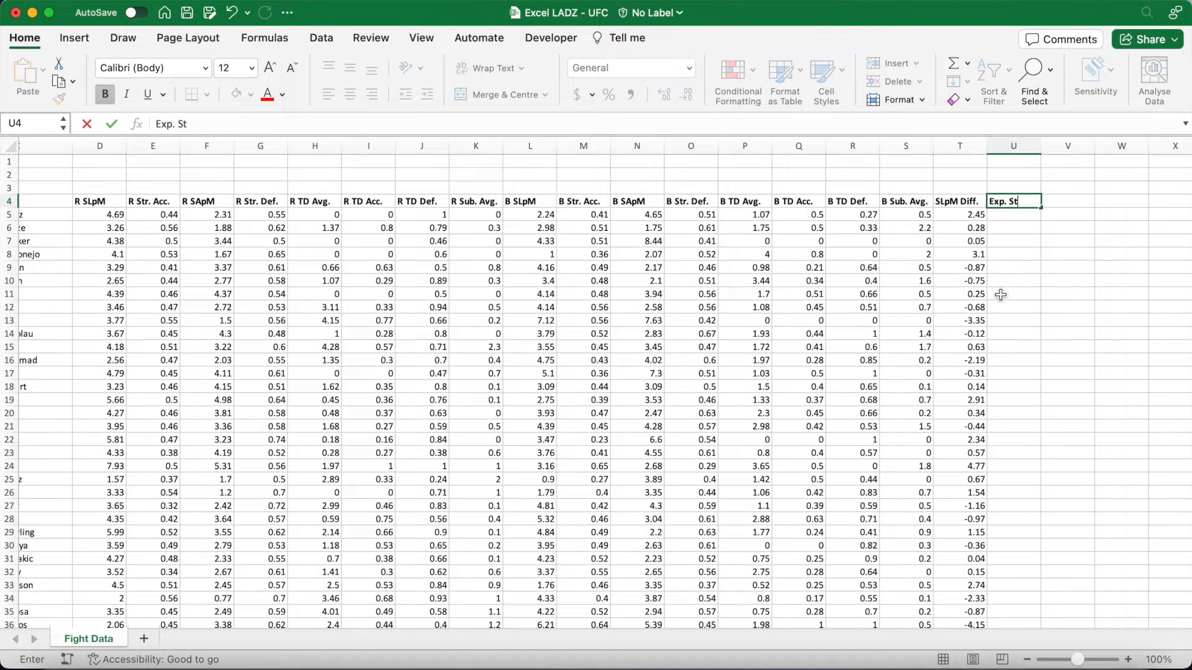
type("r. Acc. Diff.")
key("Return")
double_click(1041, 145)
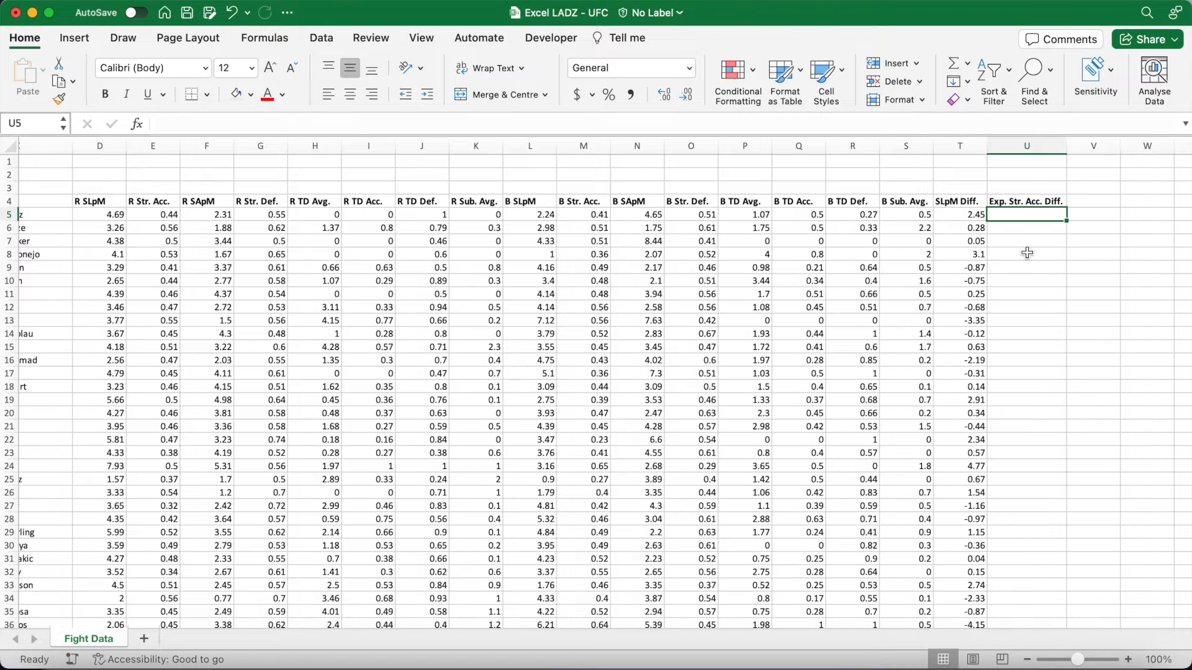
Calculate the expected striking accuracy difference in U5 as =SQRT(E5*(1-O5))-SQRT(M5*(1-G5)) and fill the formula down column U
left_click(900, 123)
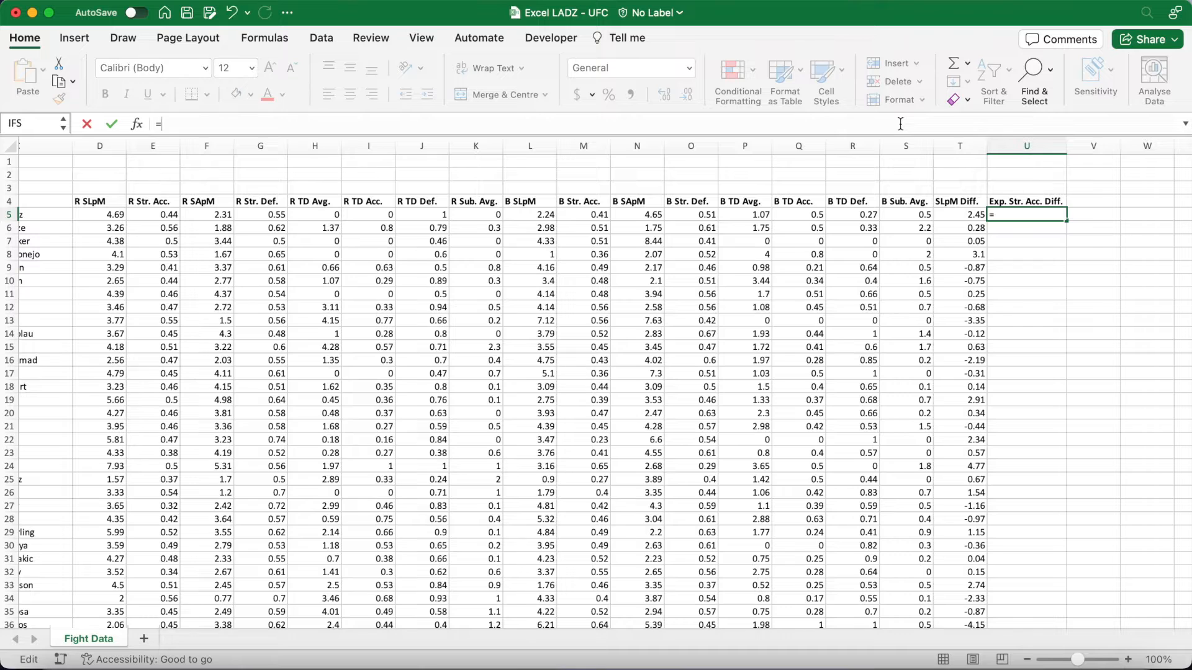
type("SQRT(")
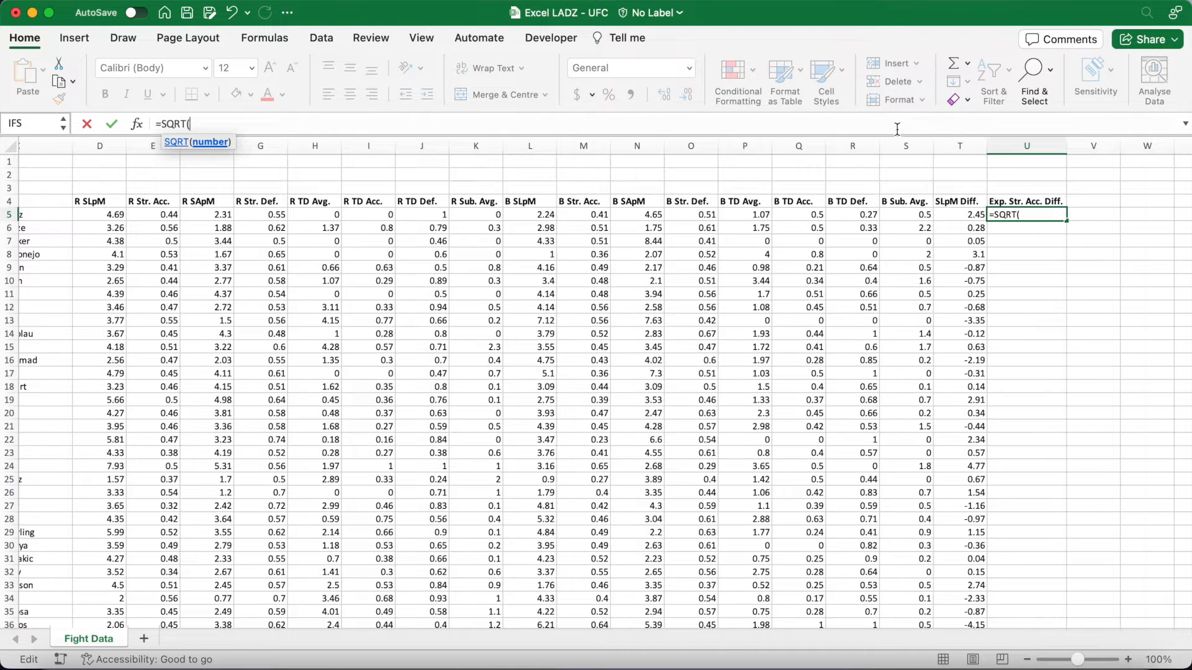
left_click(163, 214)
type("*")
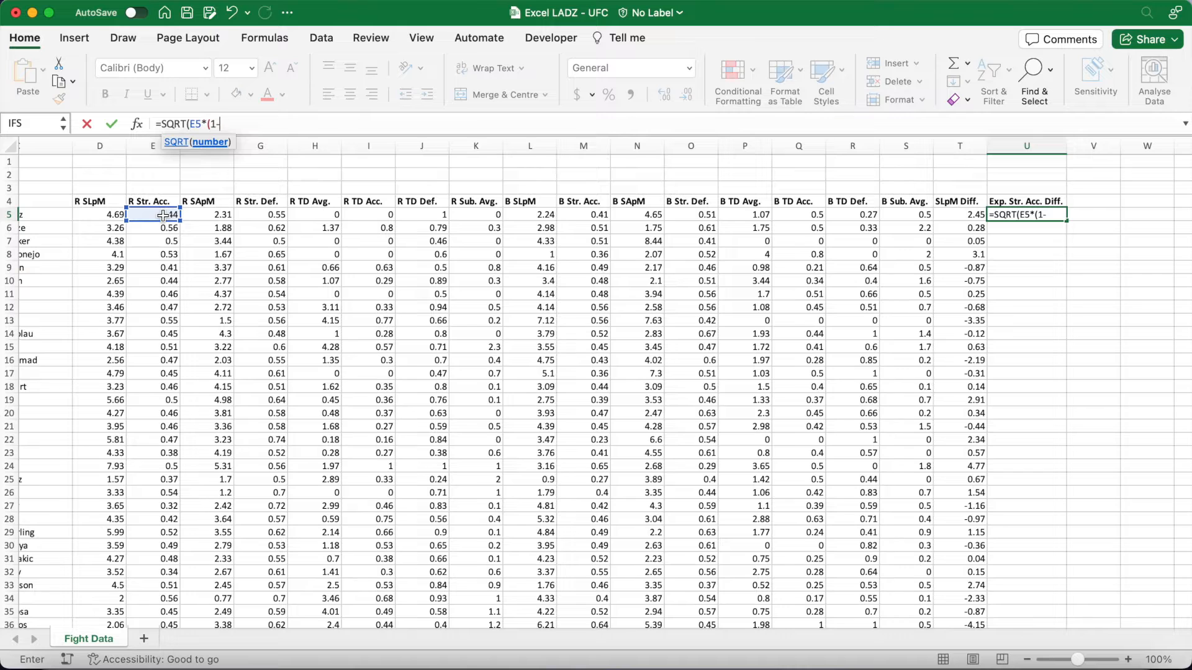
left_click(688, 215)
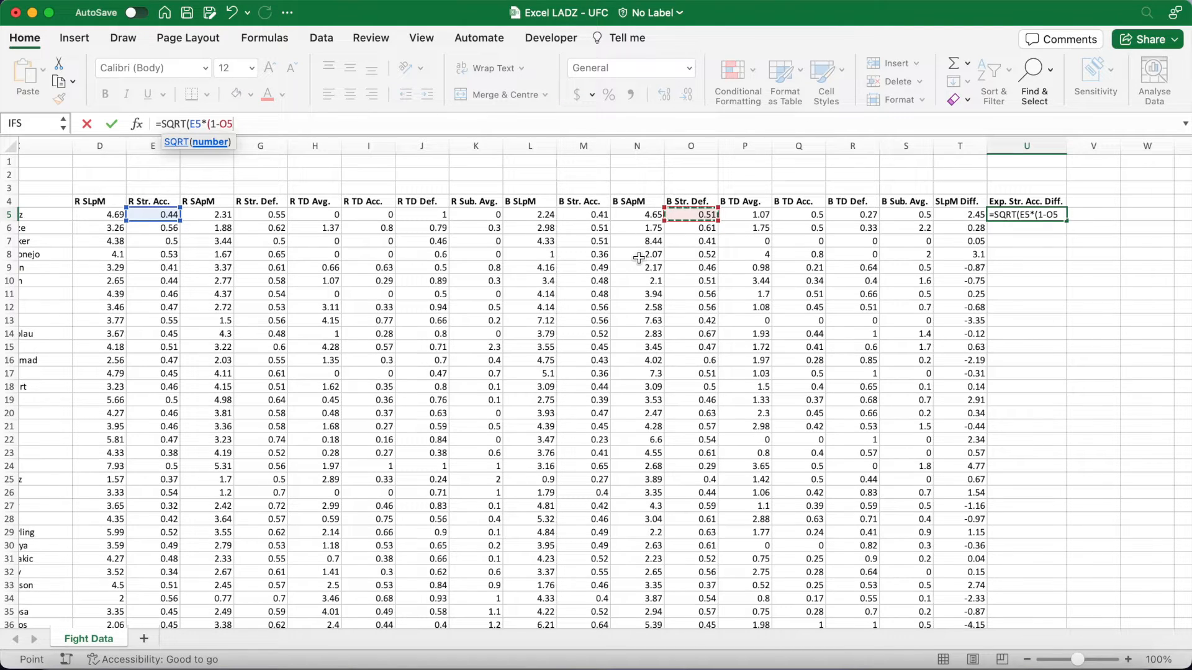
type("))-")
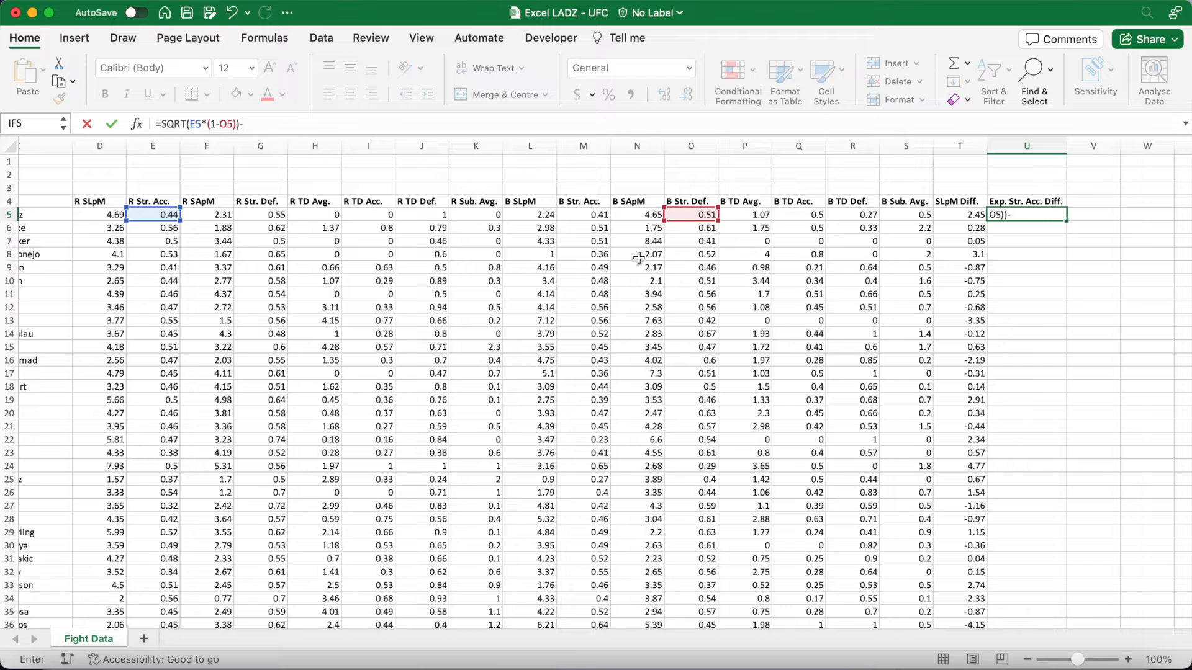
type("SQRT")
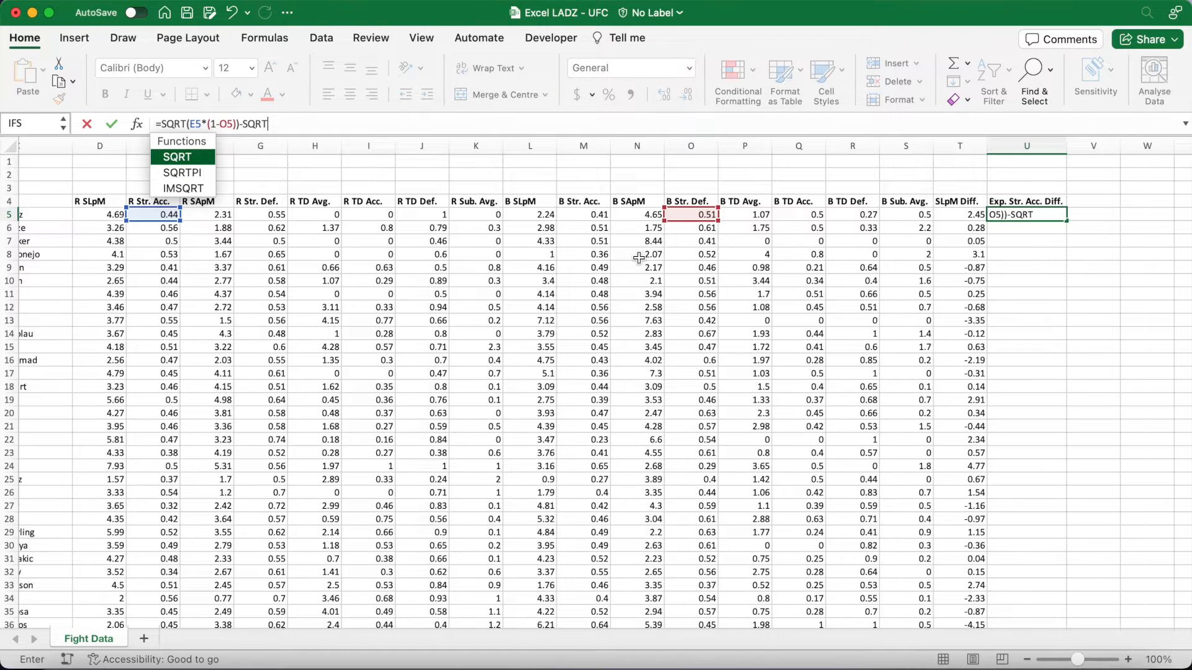
type("(")
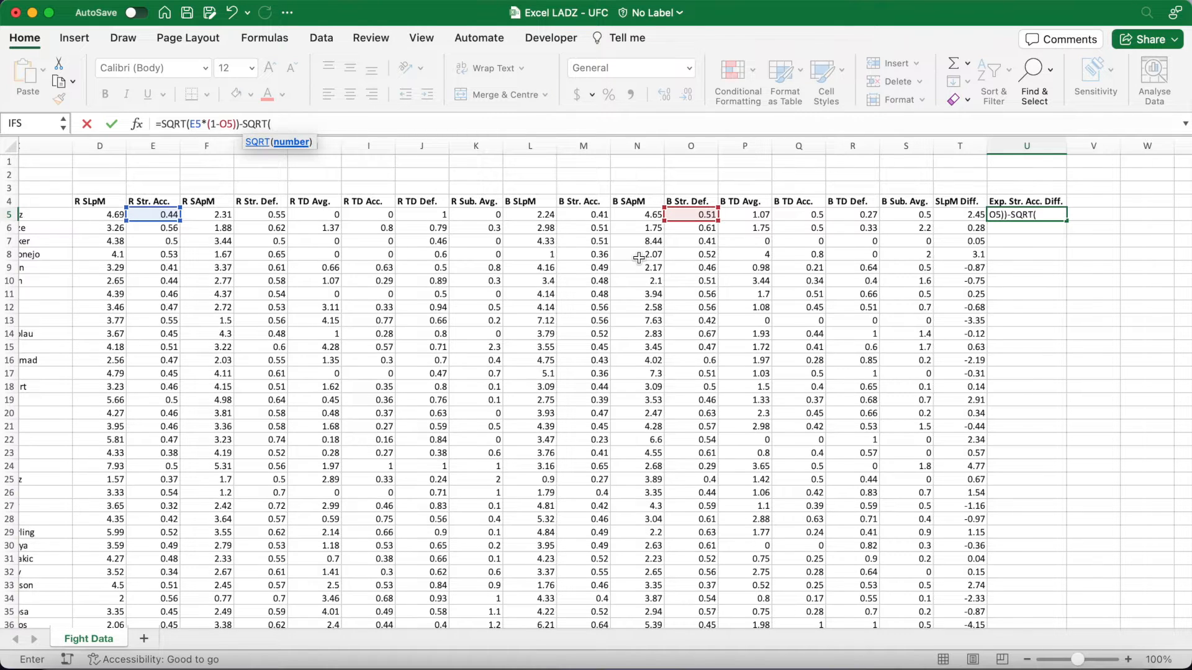
left_click(588, 215)
type("*(1-")
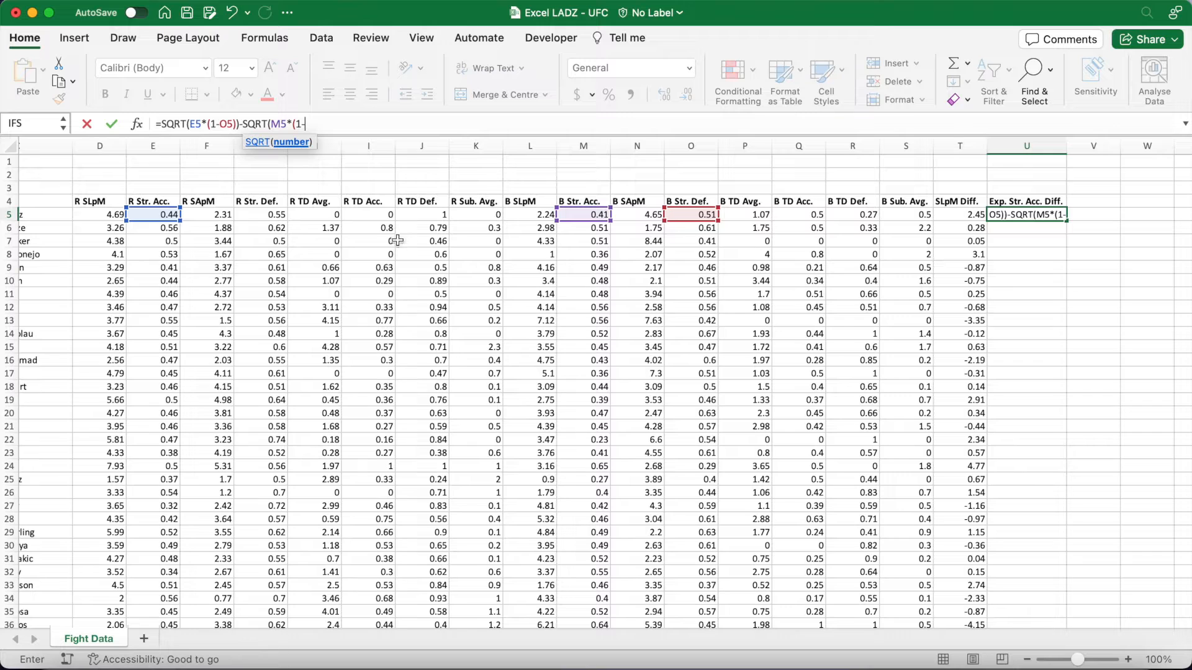
left_click(268, 215)
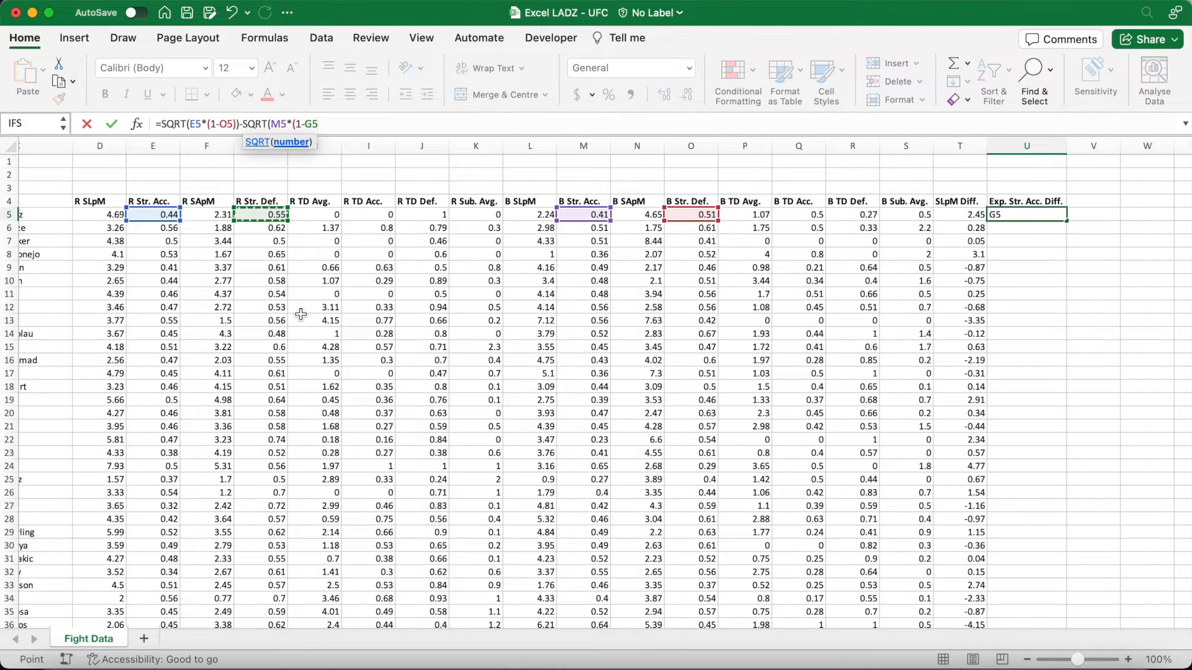
type("))")
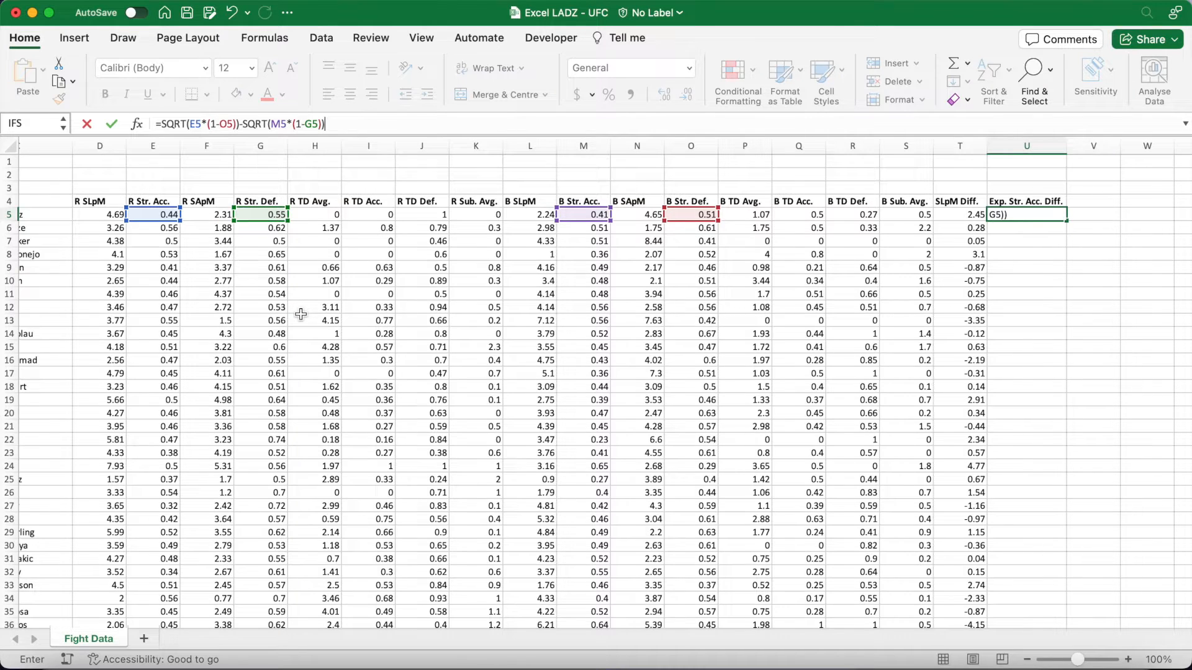
key("Return")
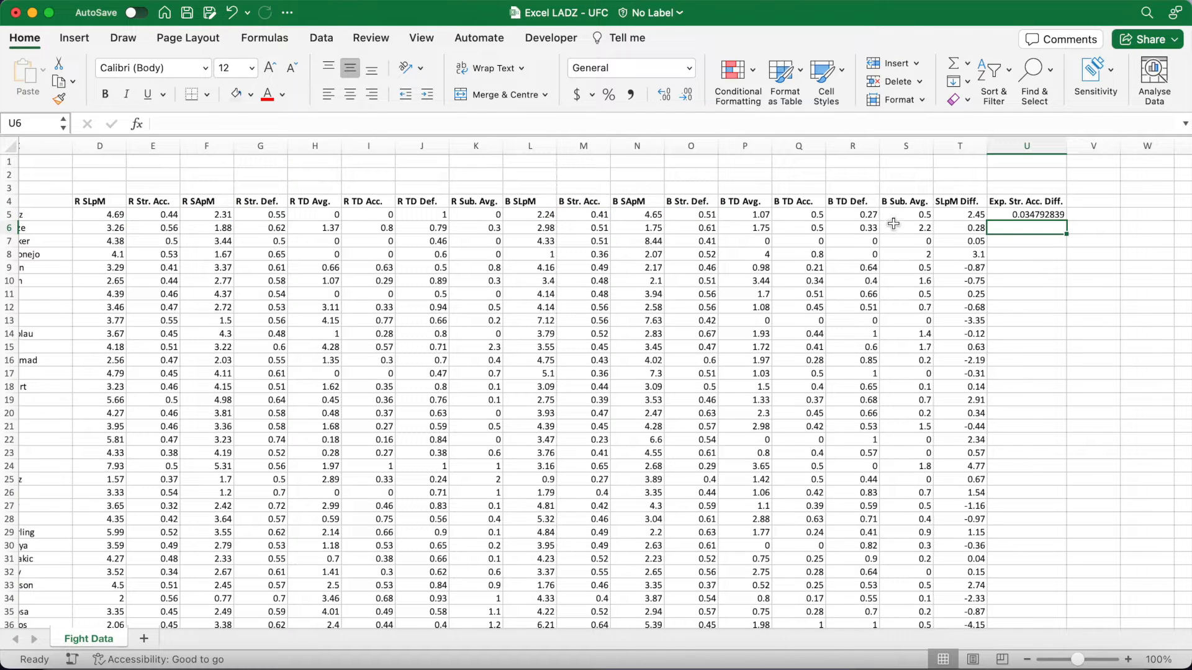
left_click(1028, 215)
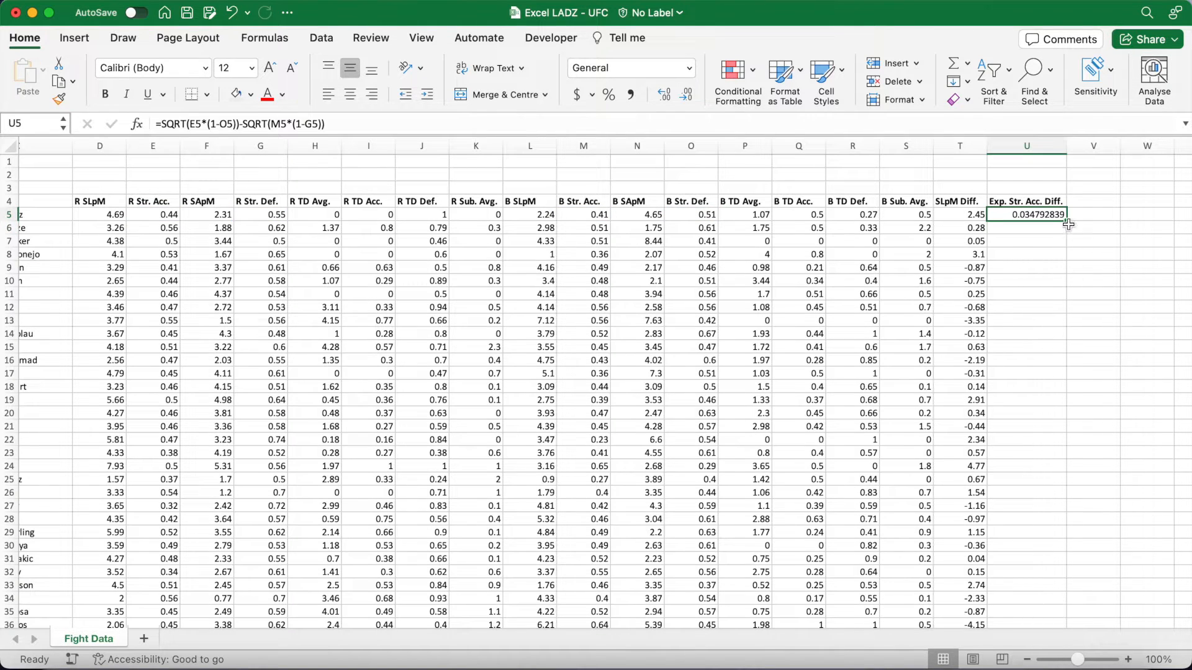
double_click(1066, 221)
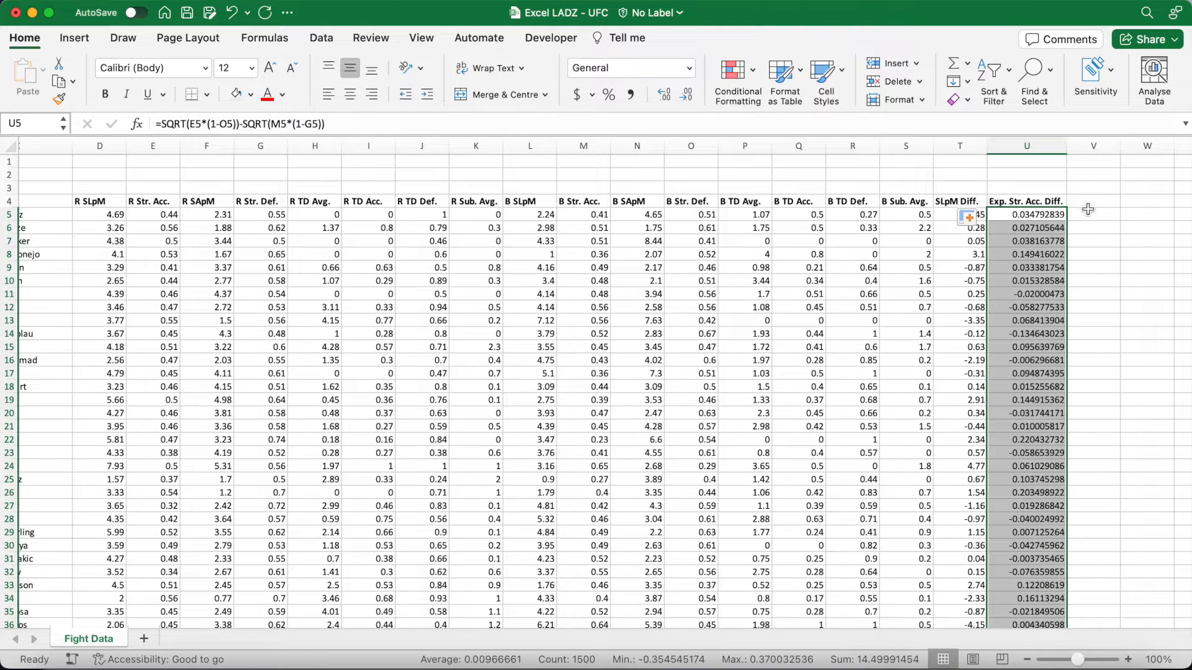
Add the bold header SApM Diff. in V4, directly after the Exp. Str. Acc. Diff. column
left_click(1089, 205)
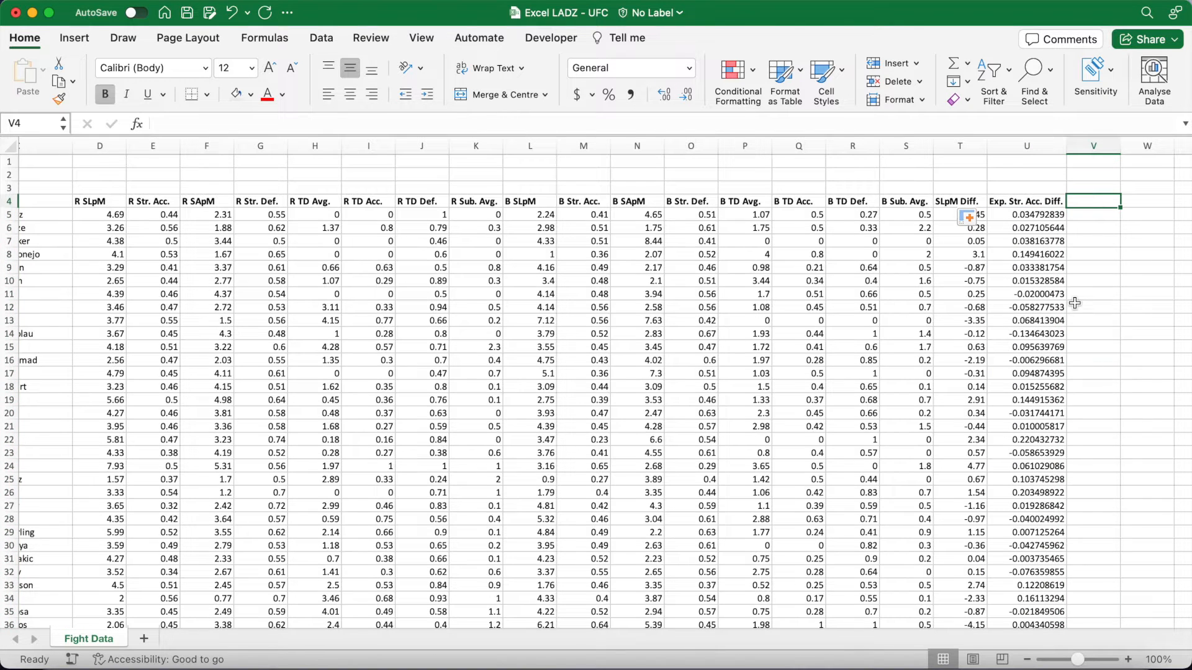
type("SApM Diff.")
key("Return")
key("Up")
key("super+b")
key("Down")
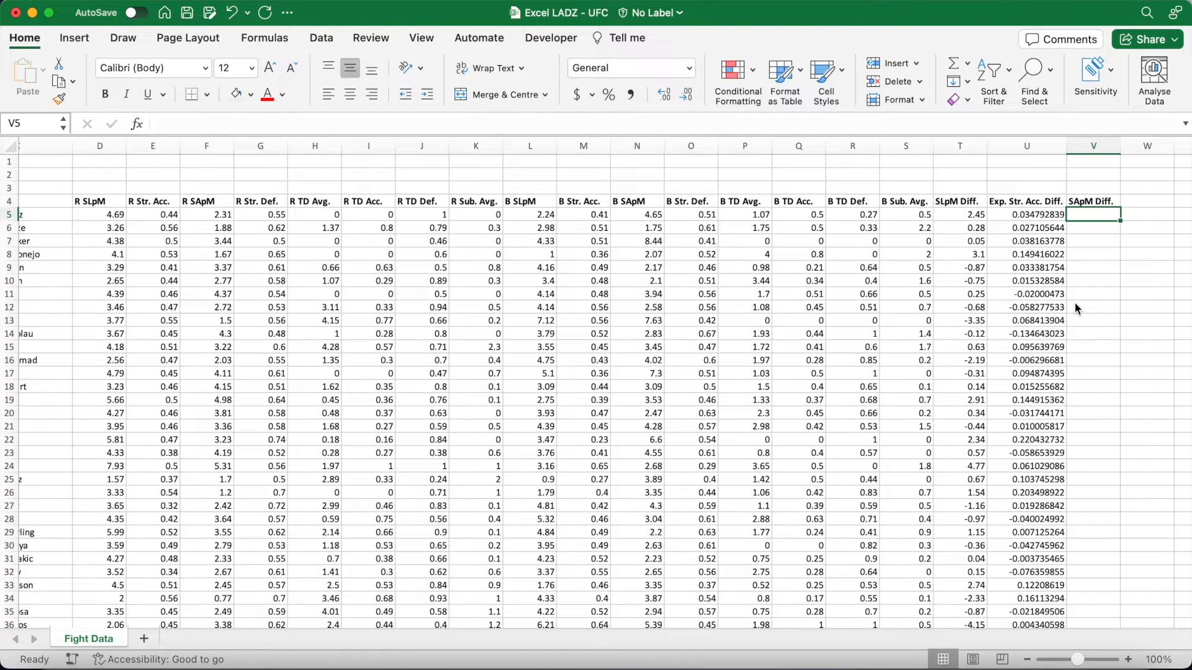
Calculate SApM Diff. in V5 as =F5-N5 and fill the formula down column V
type("=")
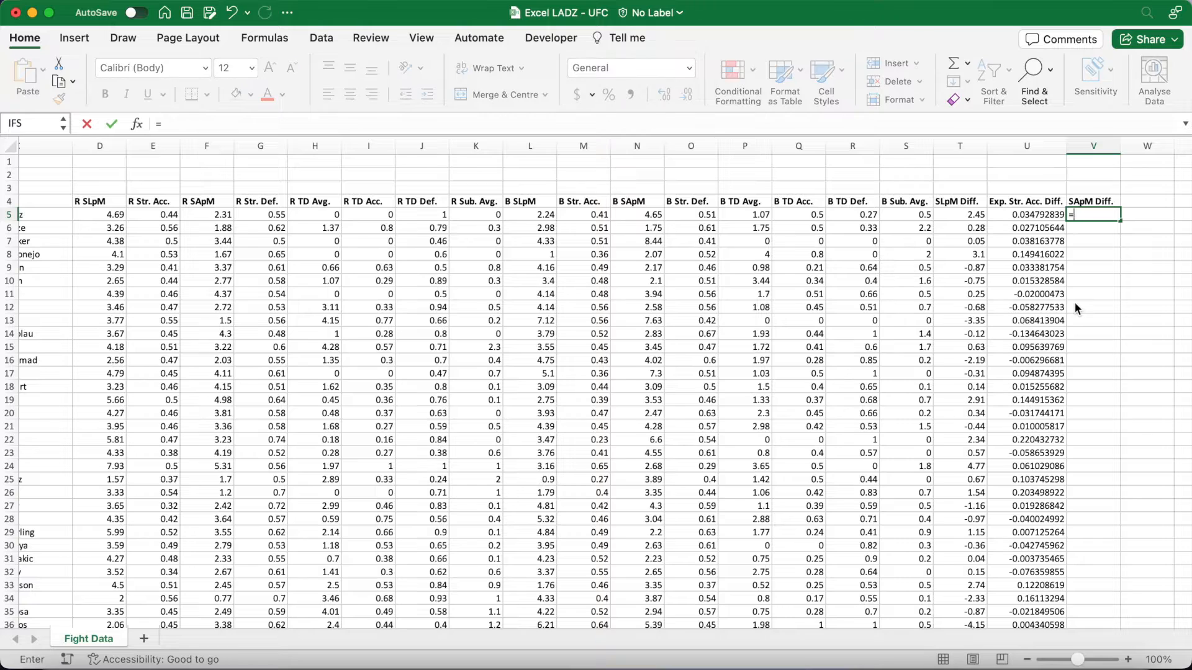
left_click(222, 215)
type("-")
left_click(628, 215)
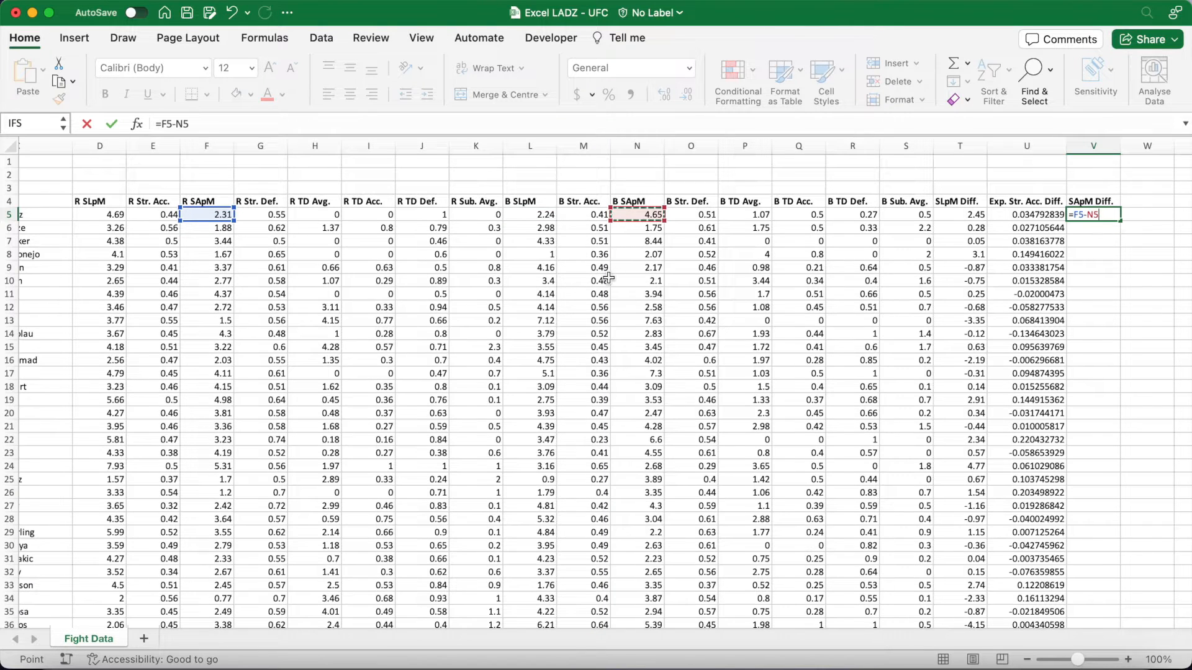
key("Return")
left_click(1104, 215)
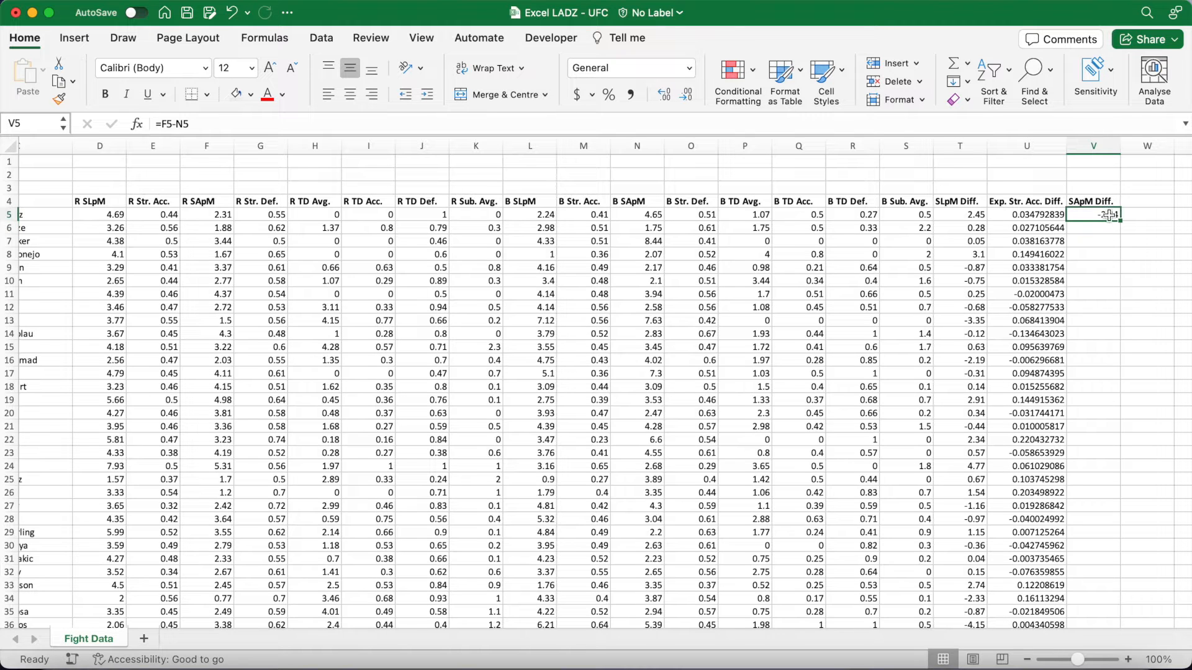
double_click(1120, 222)
Add the header TD Avg Diff. in W4 and widen column W slightly
left_click(1141, 203)
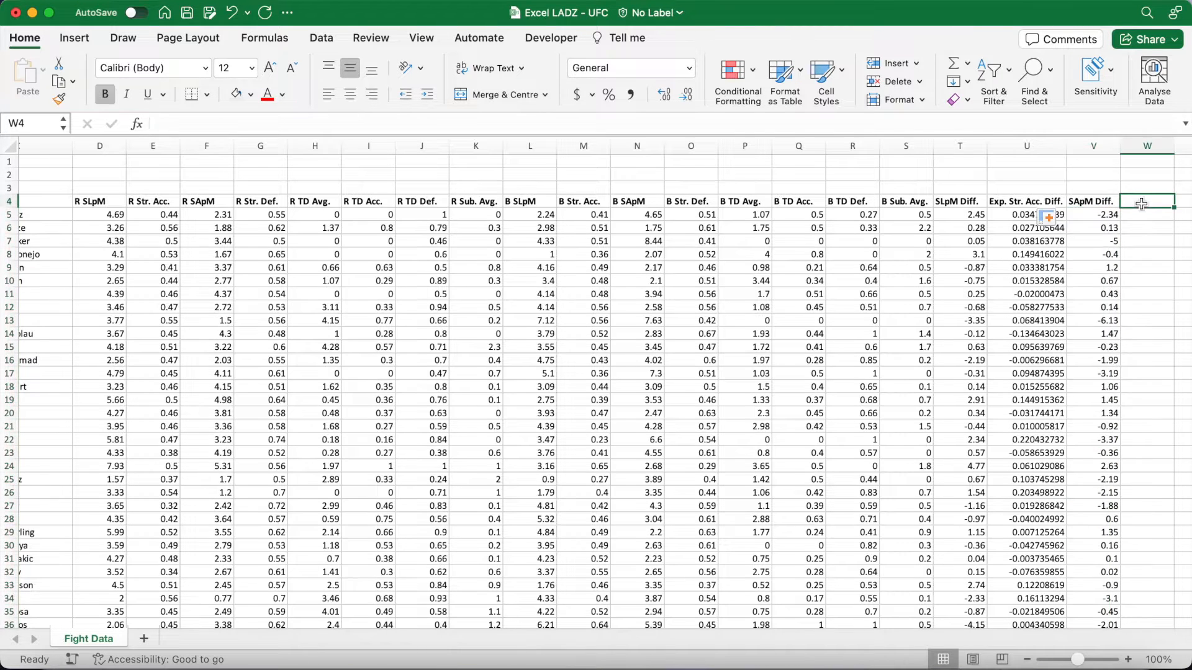
scroll(1109, 313, "right", 3)
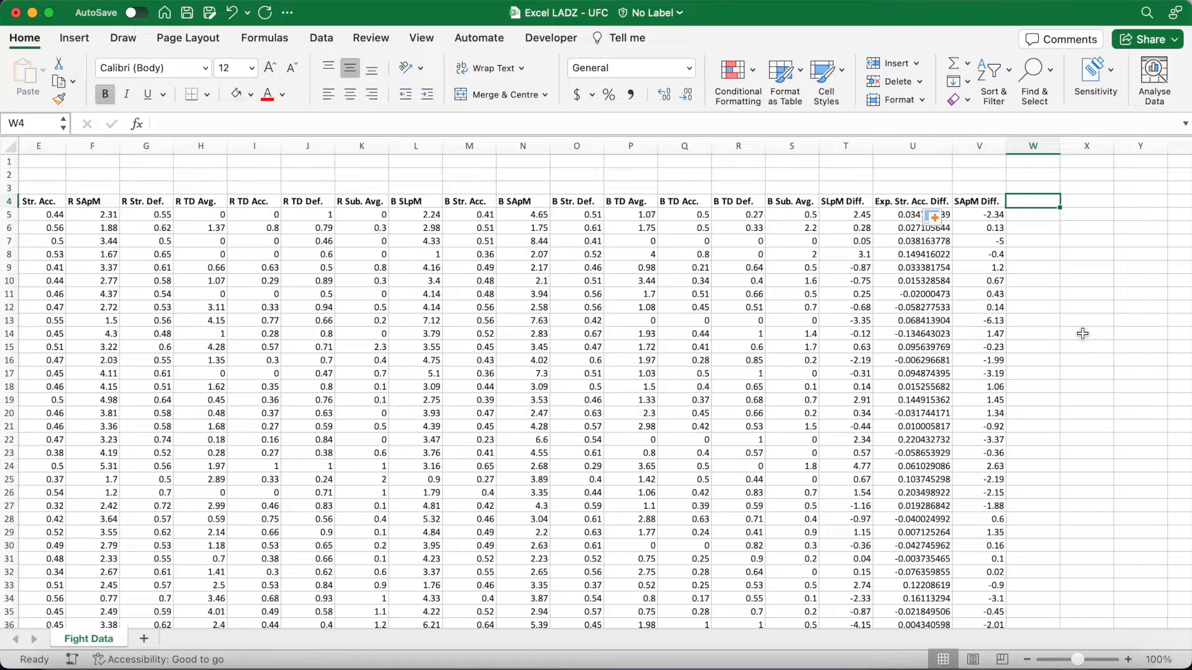
type("TD Avg Diff.")
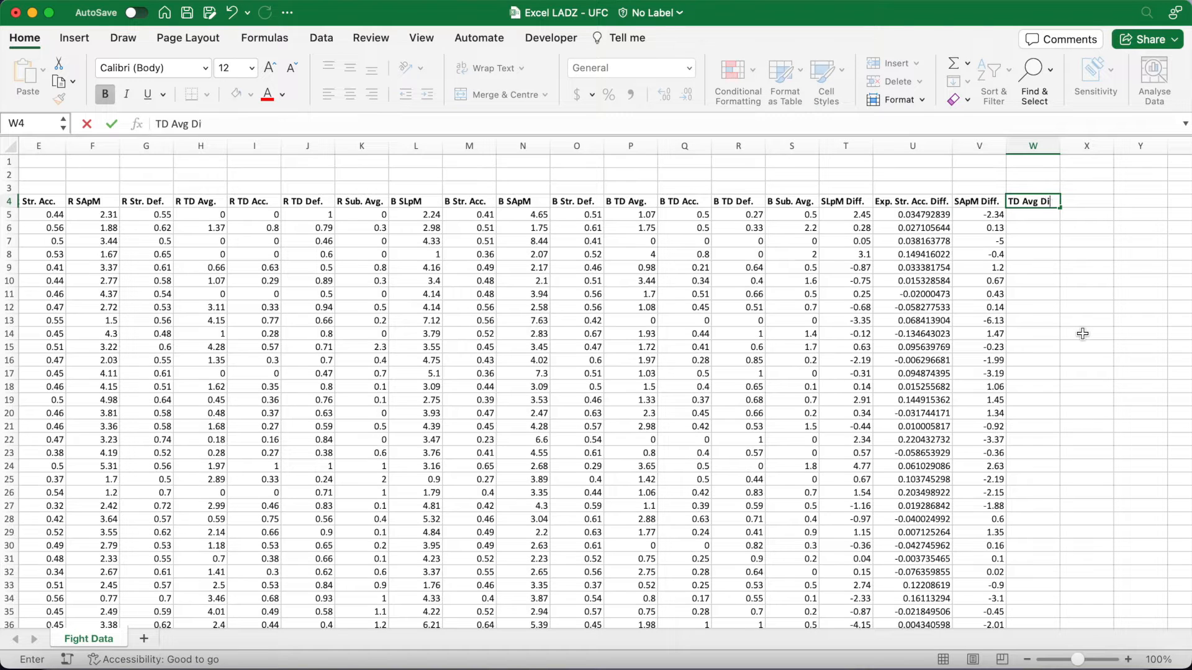
key("Return")
left_click_drag(1060, 147, 1068, 147)
Calculate TD Avg Diff. in W5 as =H5-P5 and fill the formula down column W
type("=")
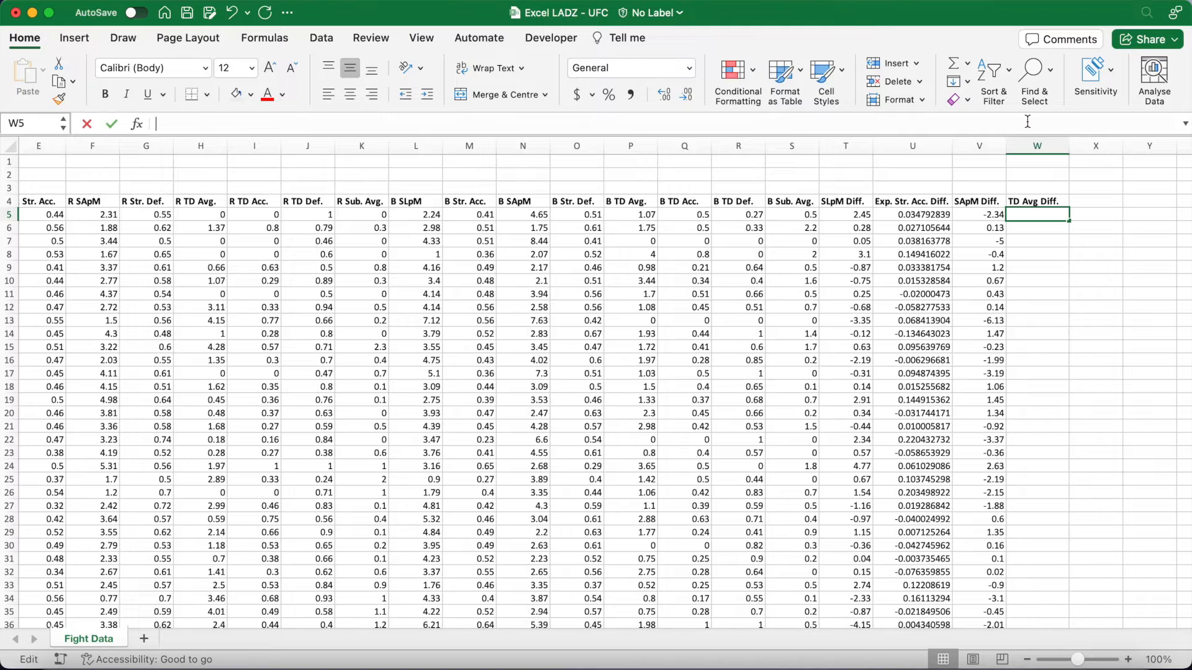
left_click(221, 213)
type("-")
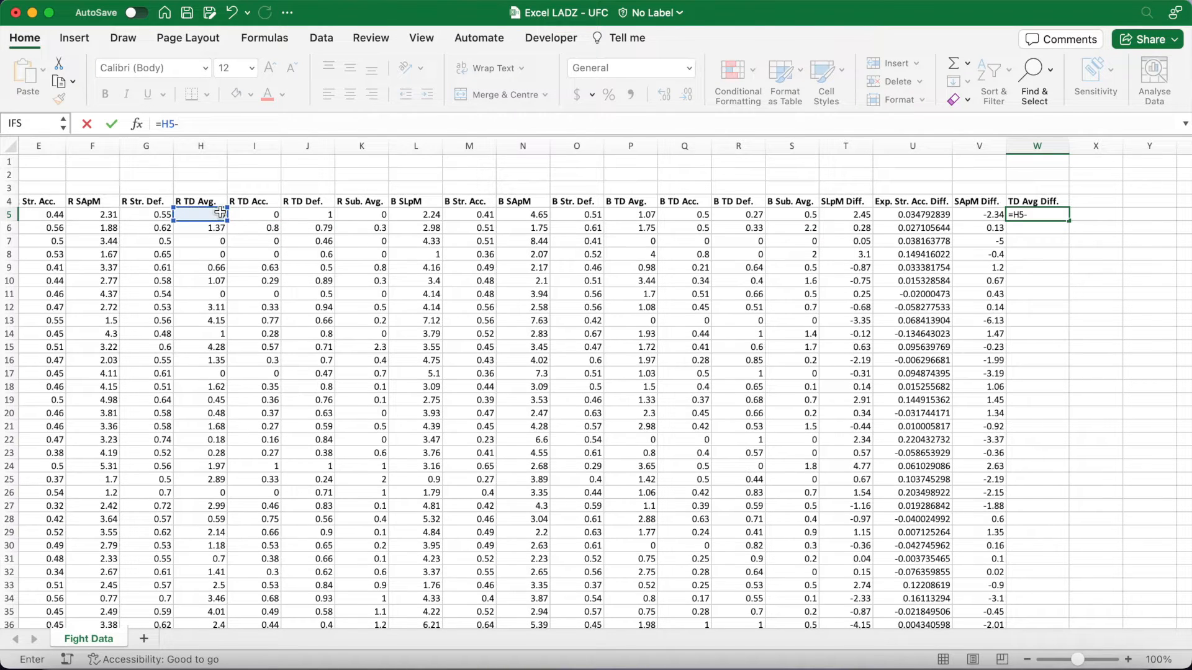
left_click(628, 215)
key("Return")
left_click(1047, 218)
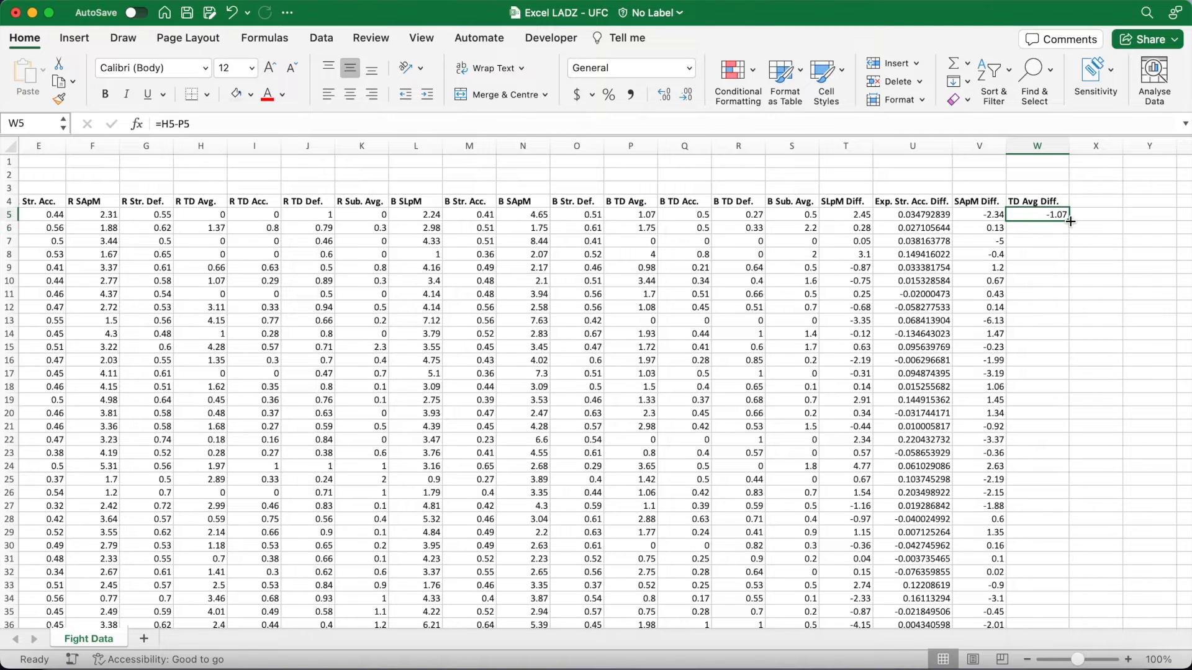
double_click(1070, 221)
Add the header Exp. TD Acc. Diff. in X4 and widen column X to fit it
left_click(1094, 205)
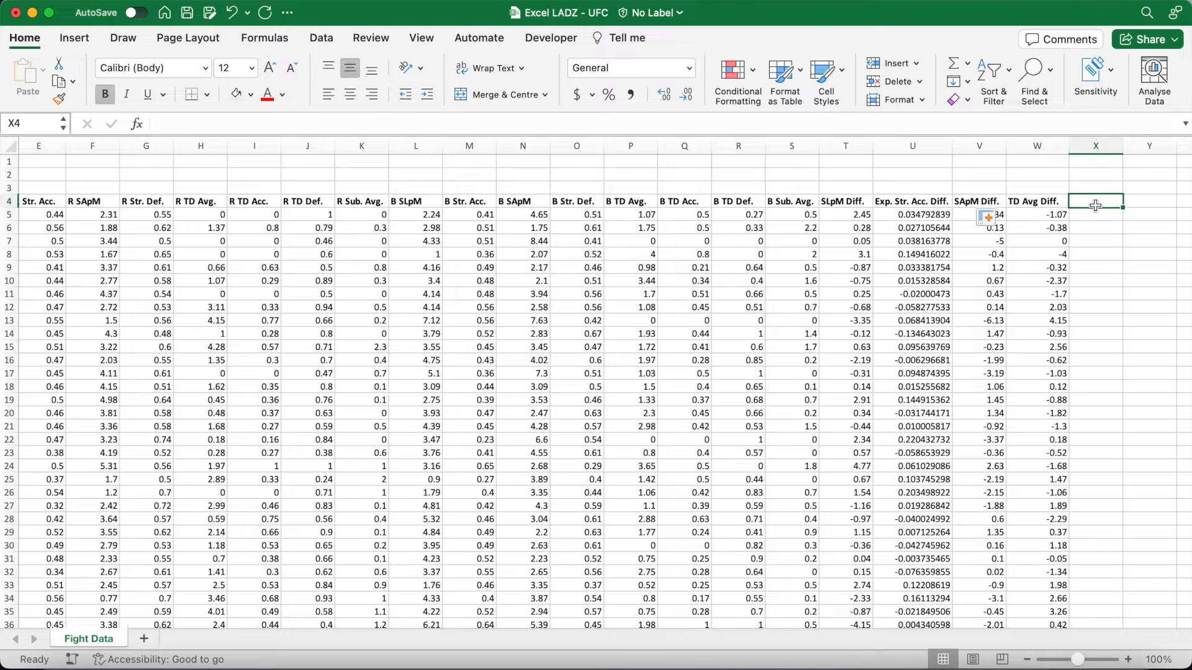
type("Exp. TD Acc.")
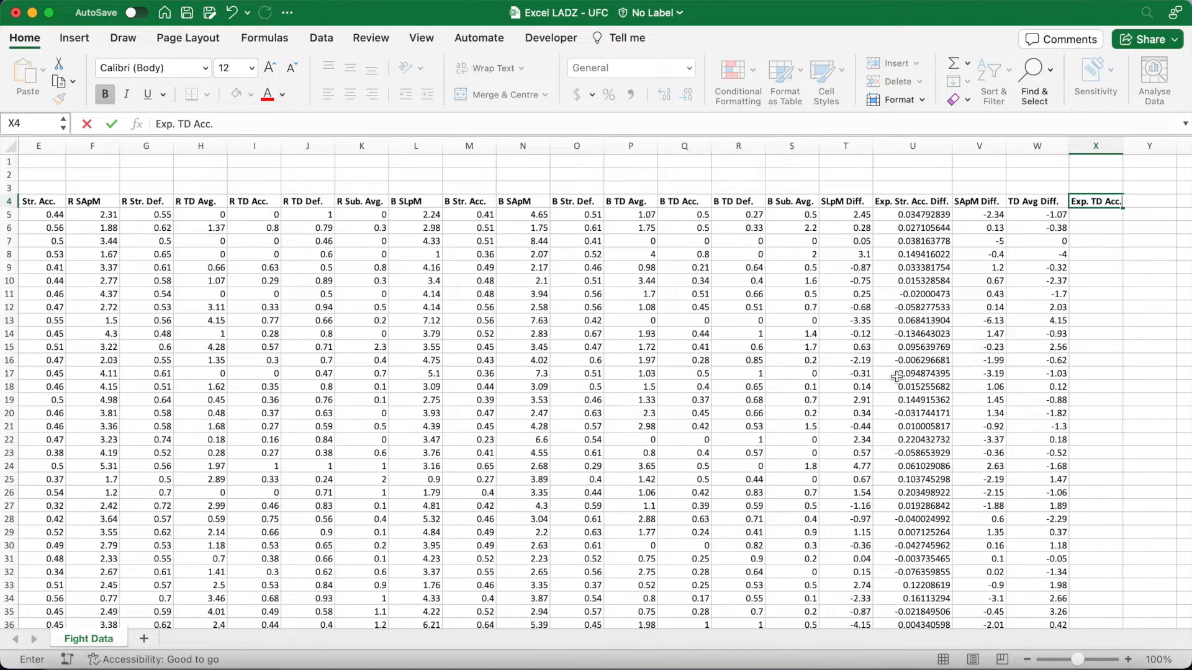
type(" Diff.")
key("Return")
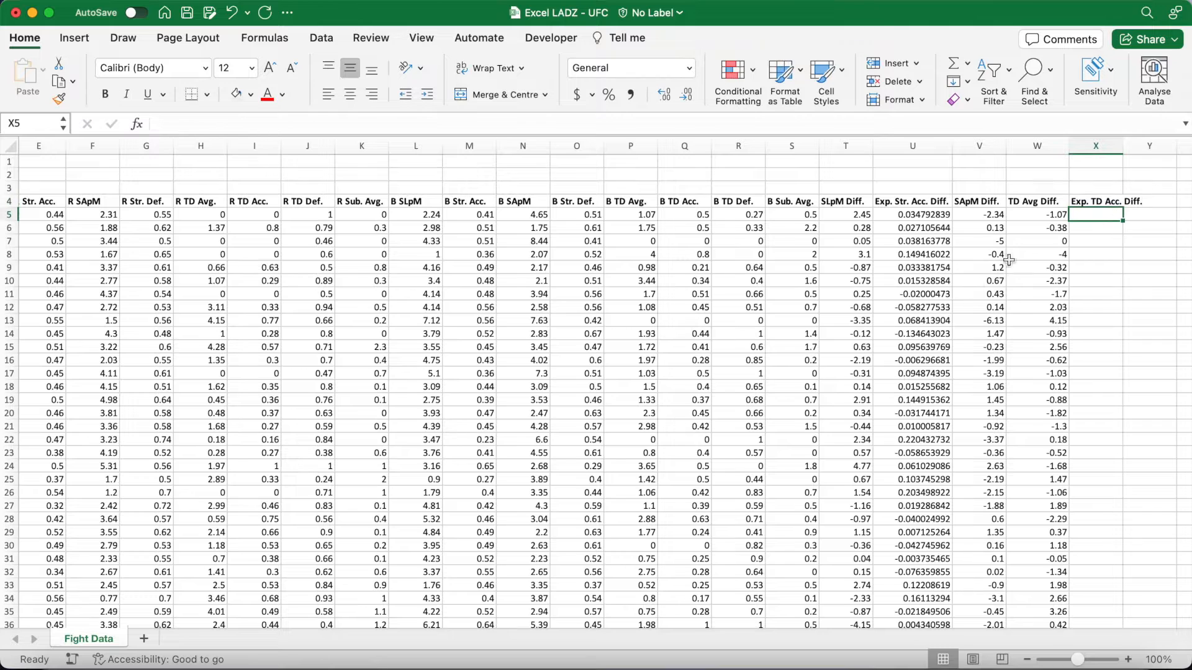
left_click_drag(1121, 146, 1156, 146)
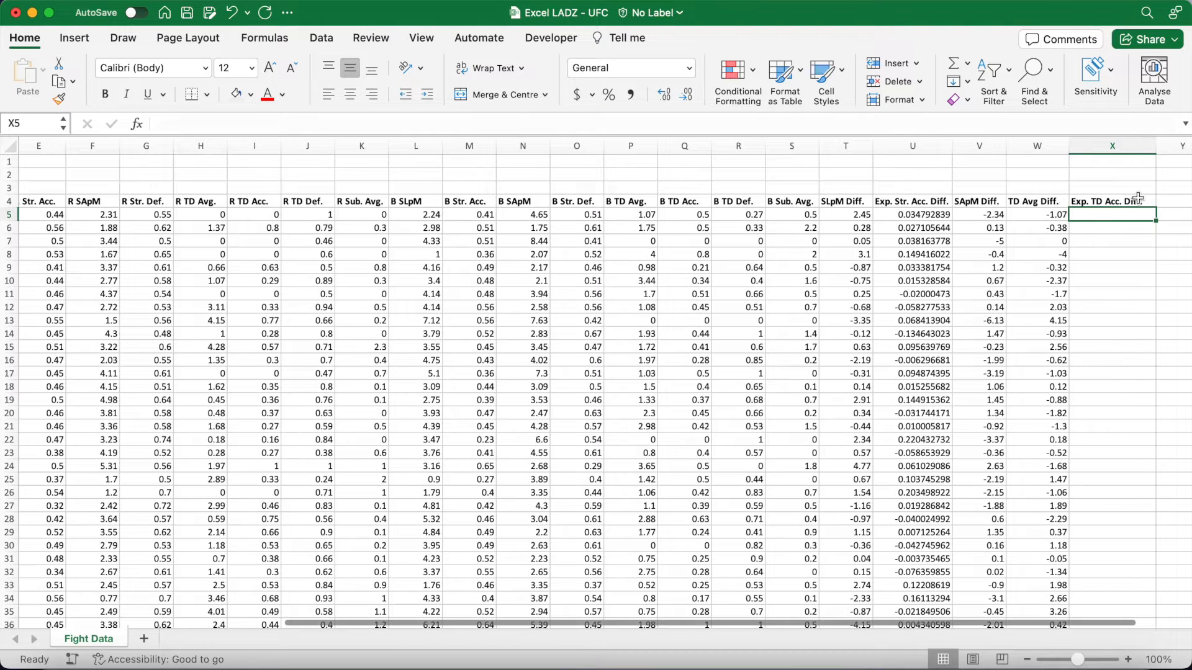
Calculate Exp. TD Acc. Diff. in X5 as =SQRT(I5*(1-R5))-SQRT(Q5*(1-J5)) and fill the formula down column X
type("=")
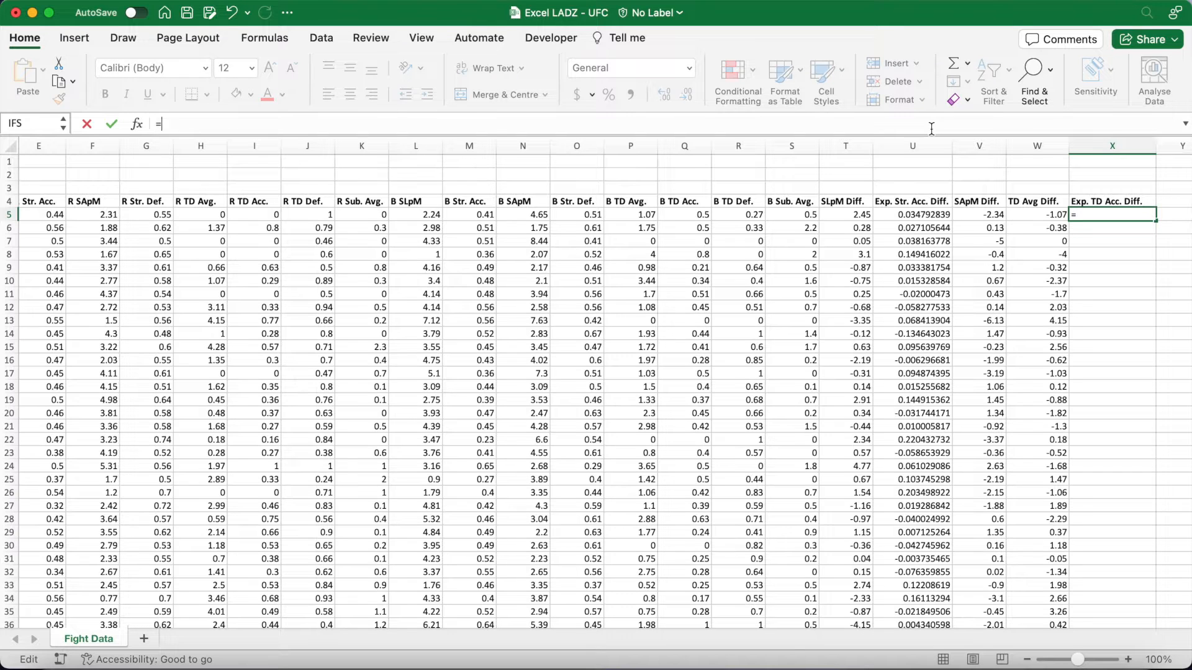
type("SQRT")
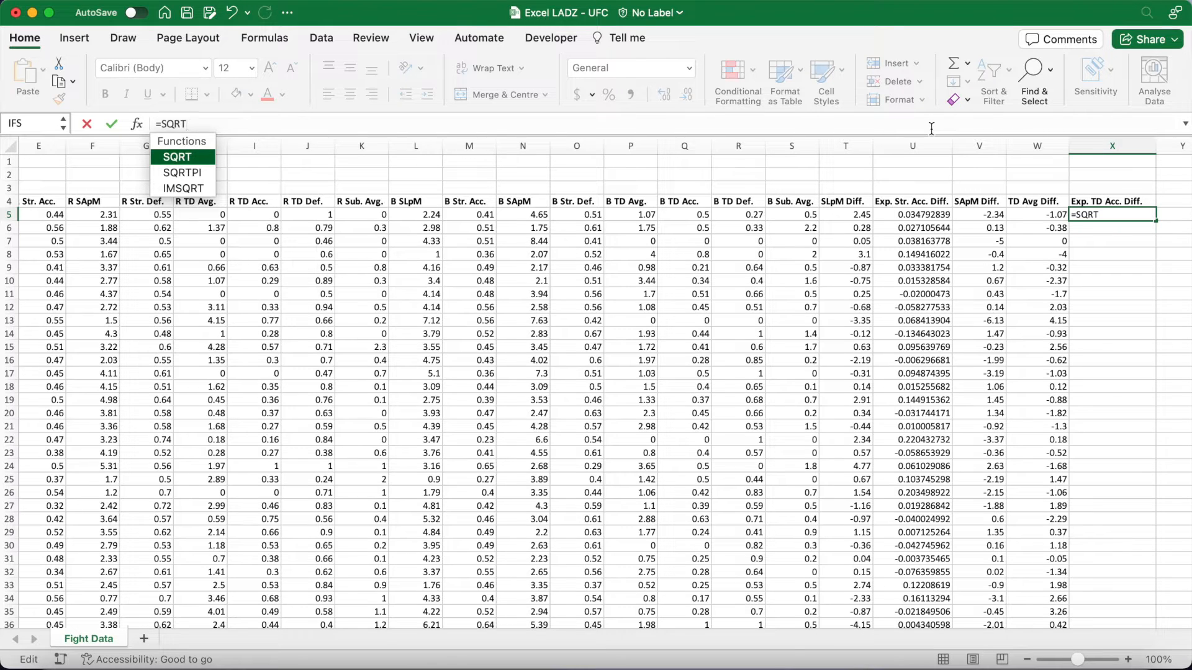
type("(")
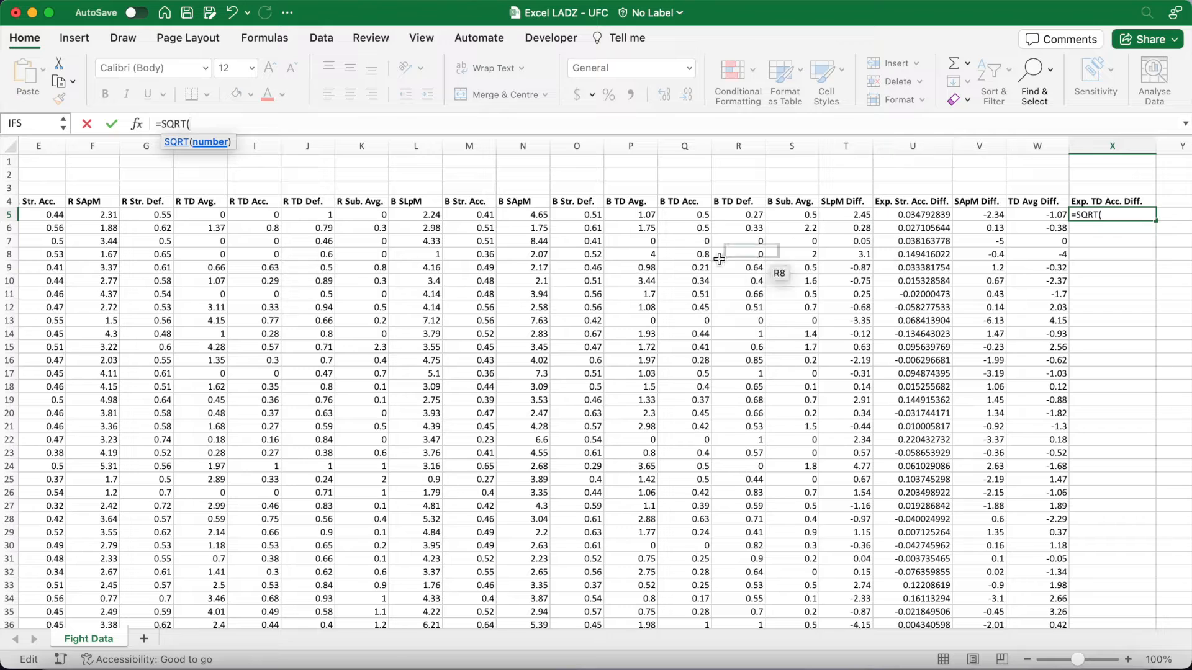
left_click(257, 215)
type("*")
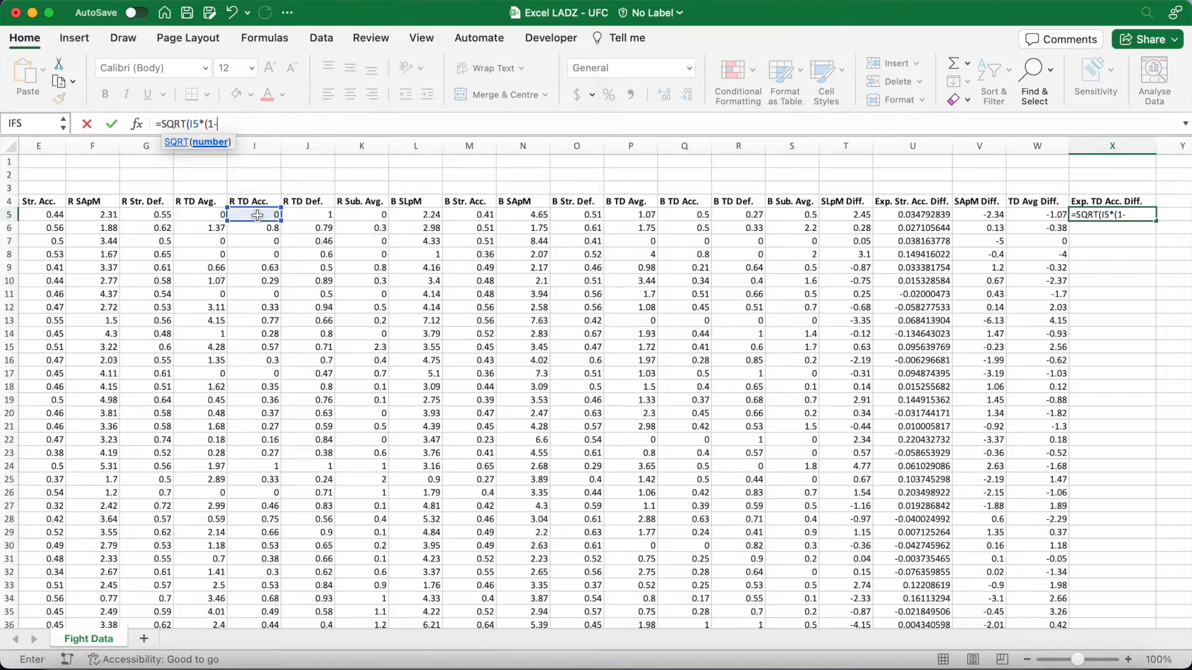
left_click(739, 217)
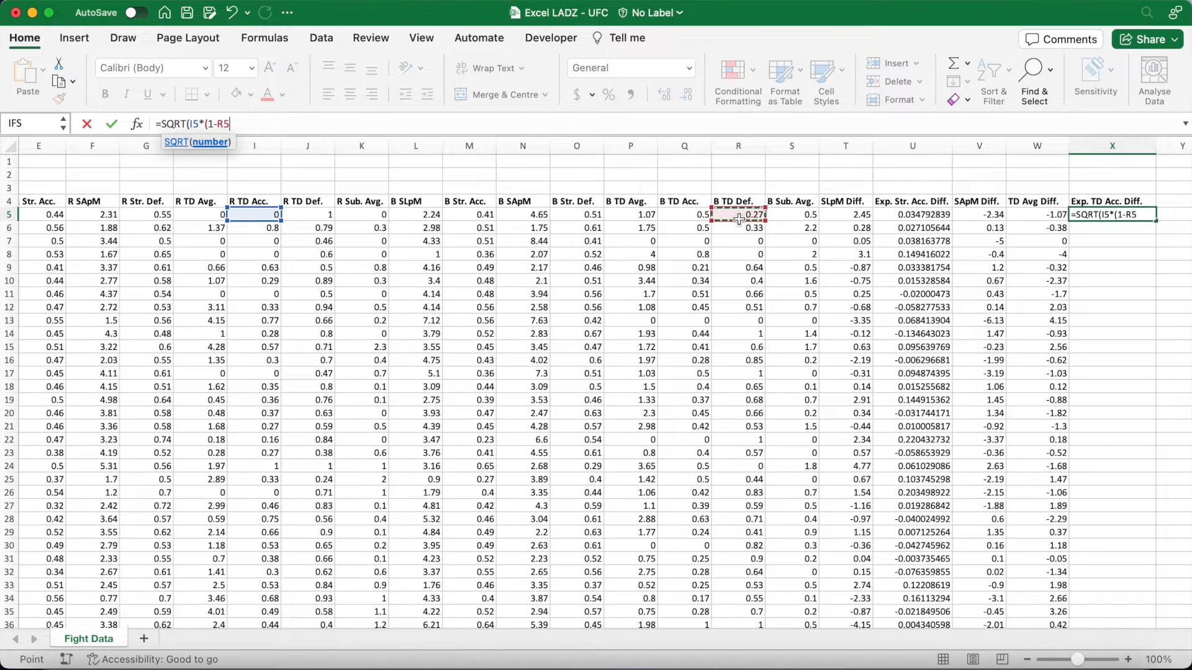
type("))")
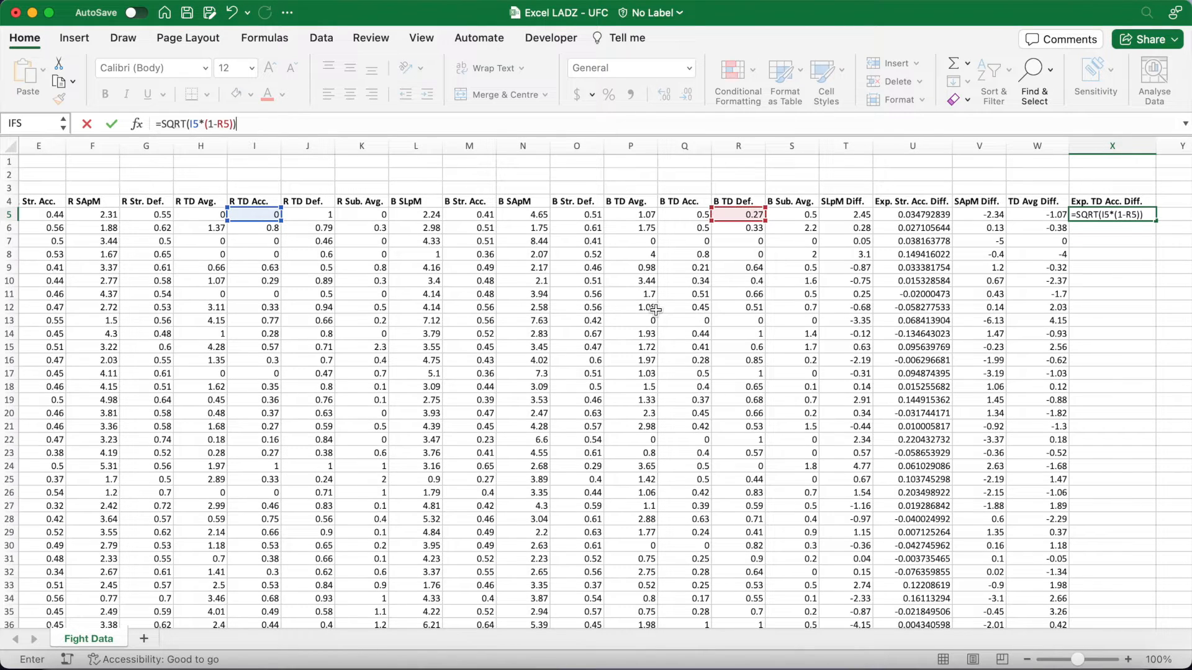
type("-SQRT(")
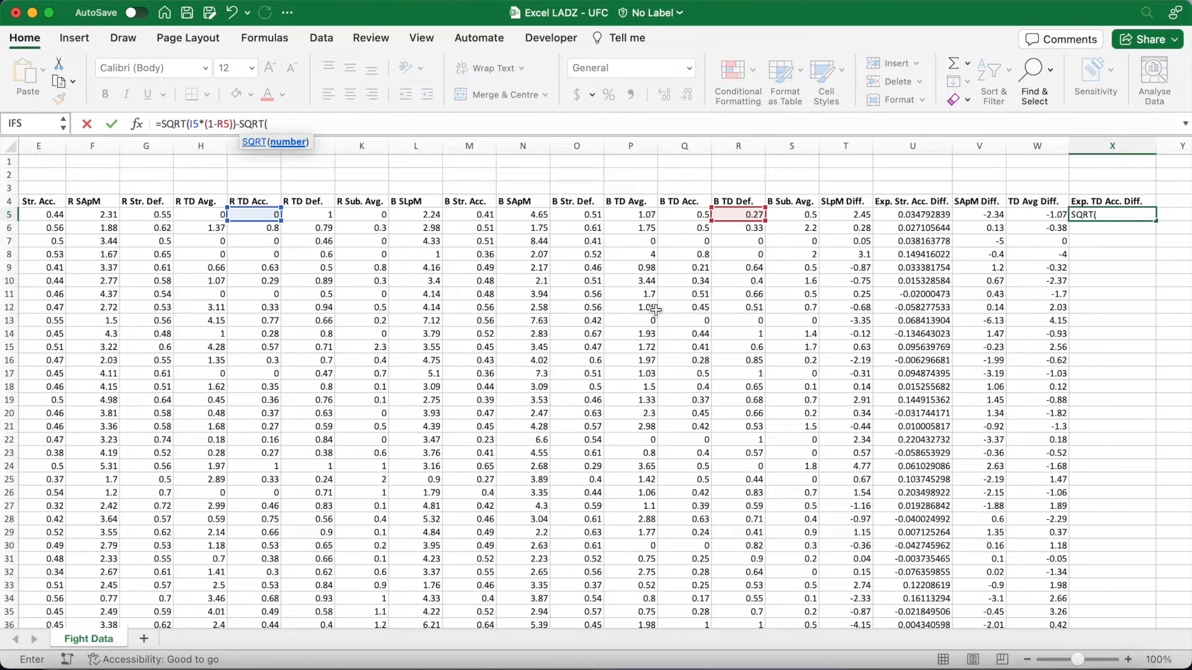
left_click(678, 214)
type("*")
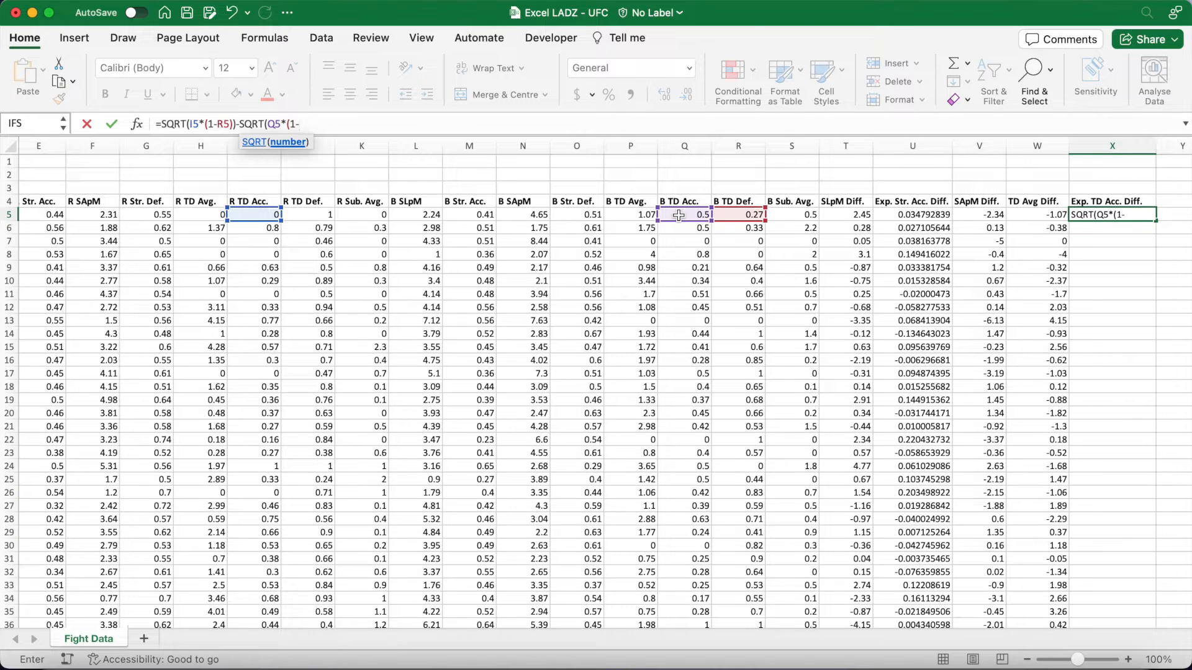
left_click(315, 214)
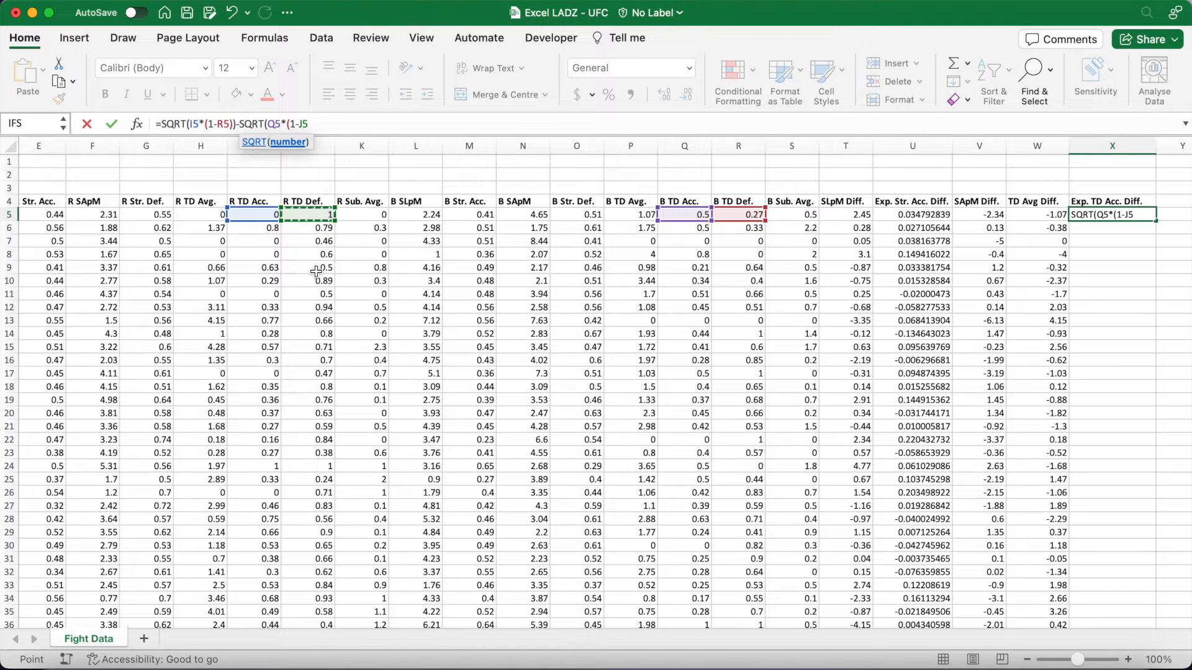
type("))")
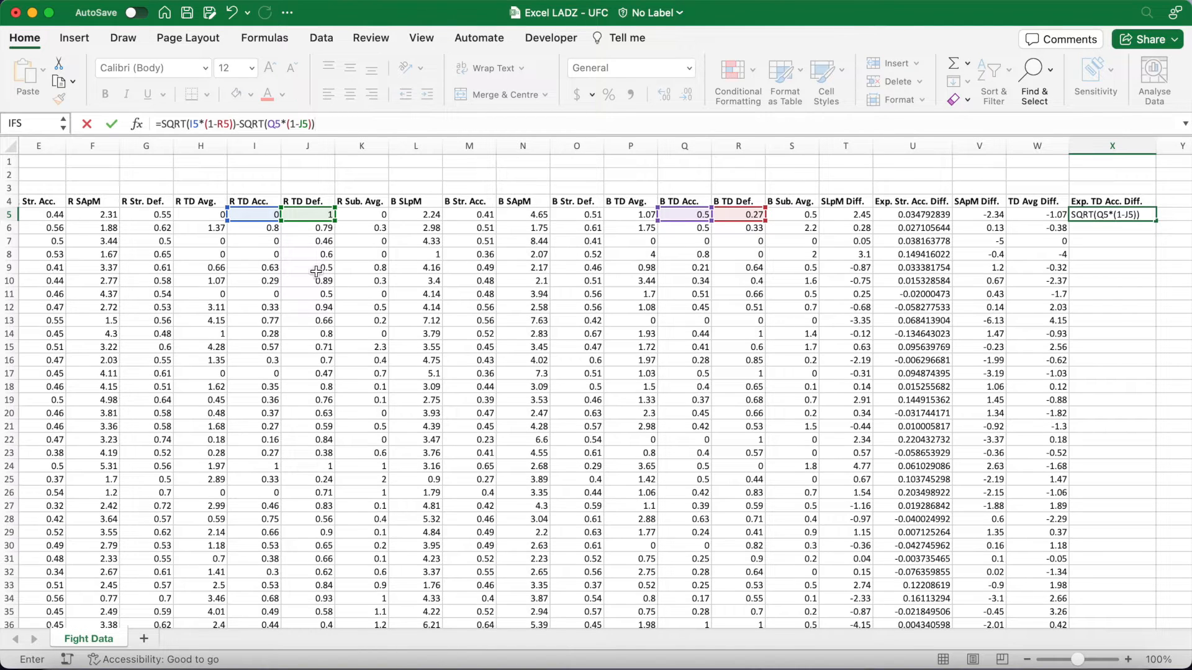
key("Return")
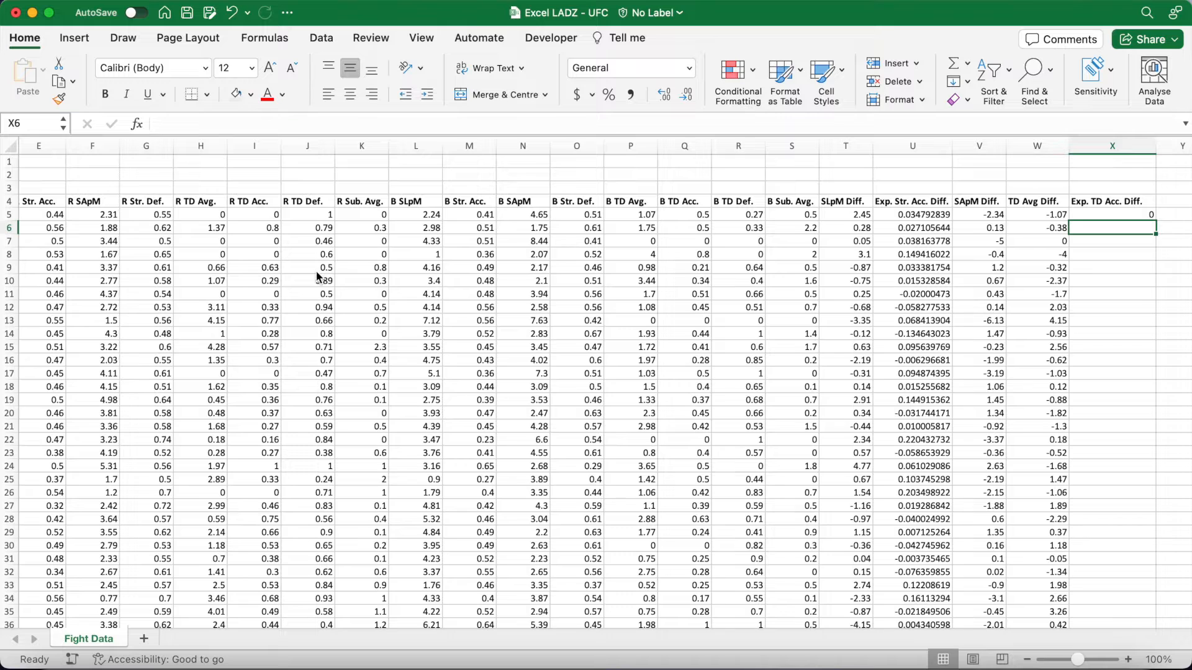
left_click(1145, 214)
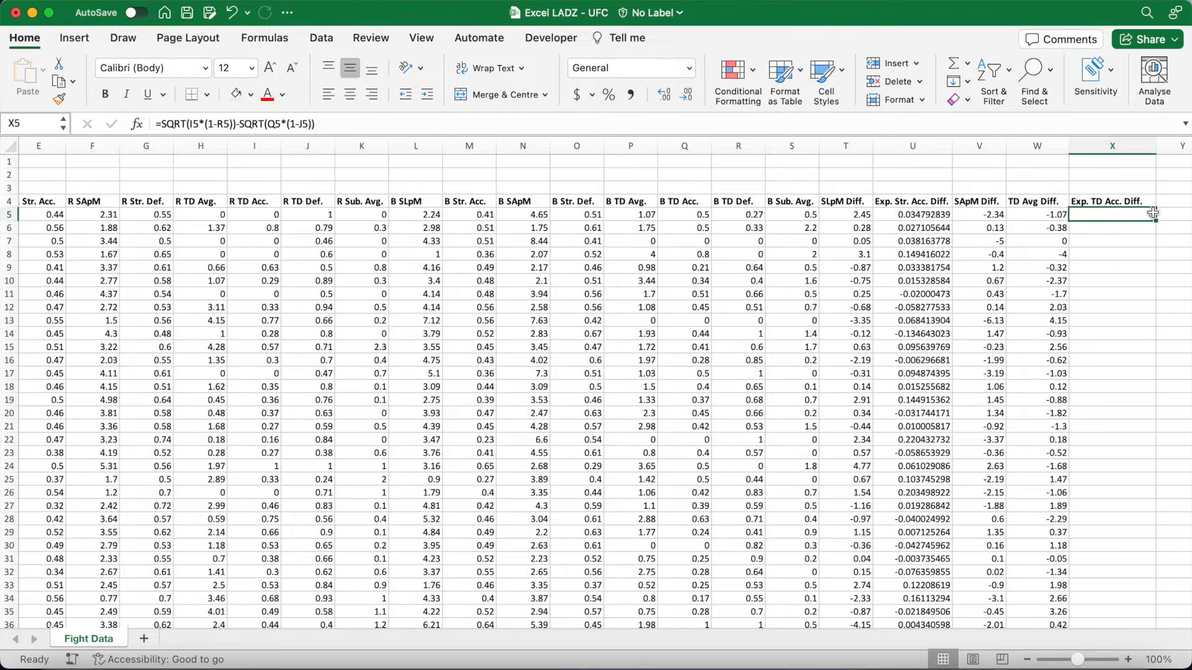
double_click(1155, 221)
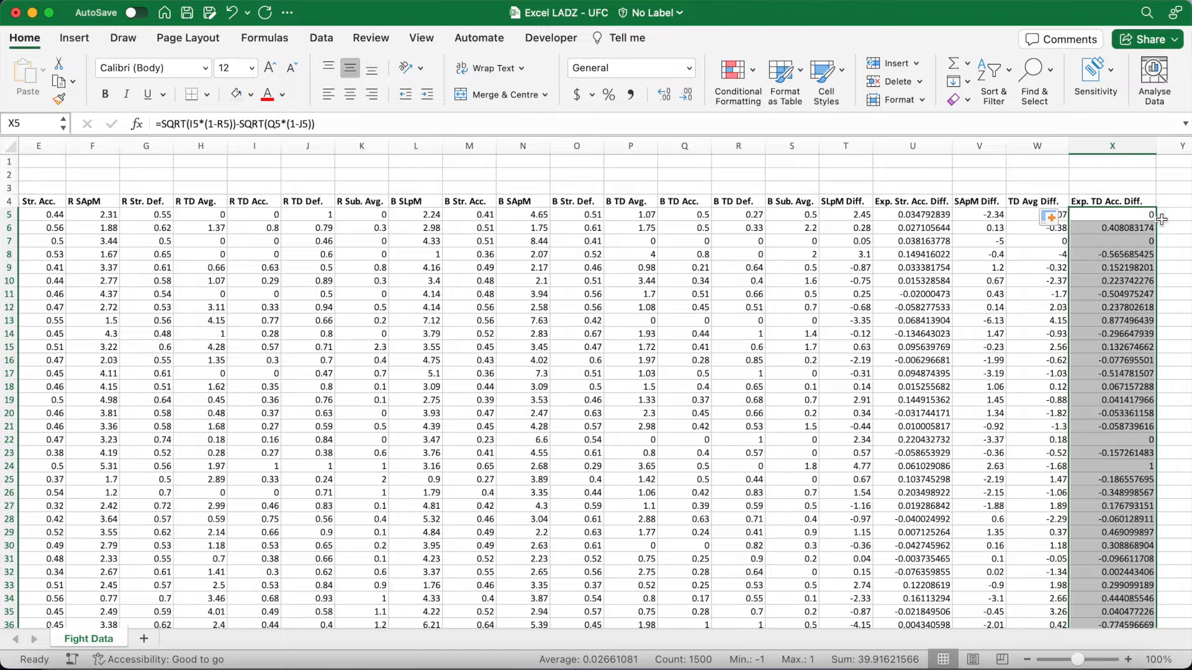
Add the header Sub. Avg Diff. in Y4 and widen column Y to fit it
left_click(1167, 202)
scroll(1161, 235, "right", 6)
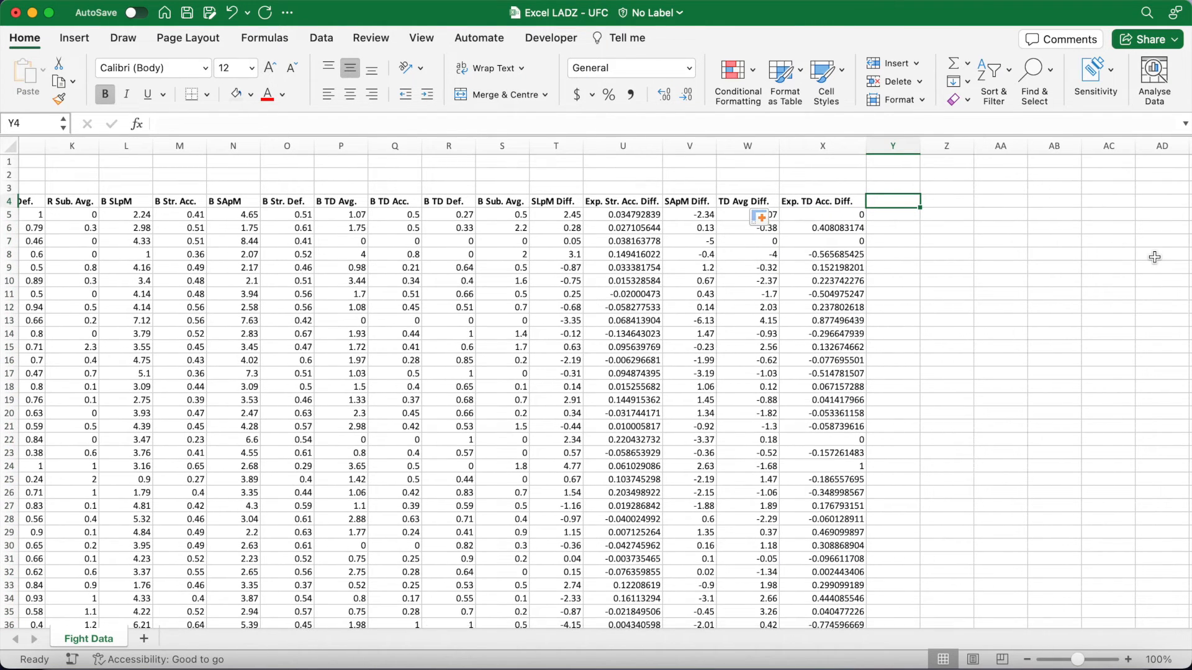
type("Sub. Avg Diff.")
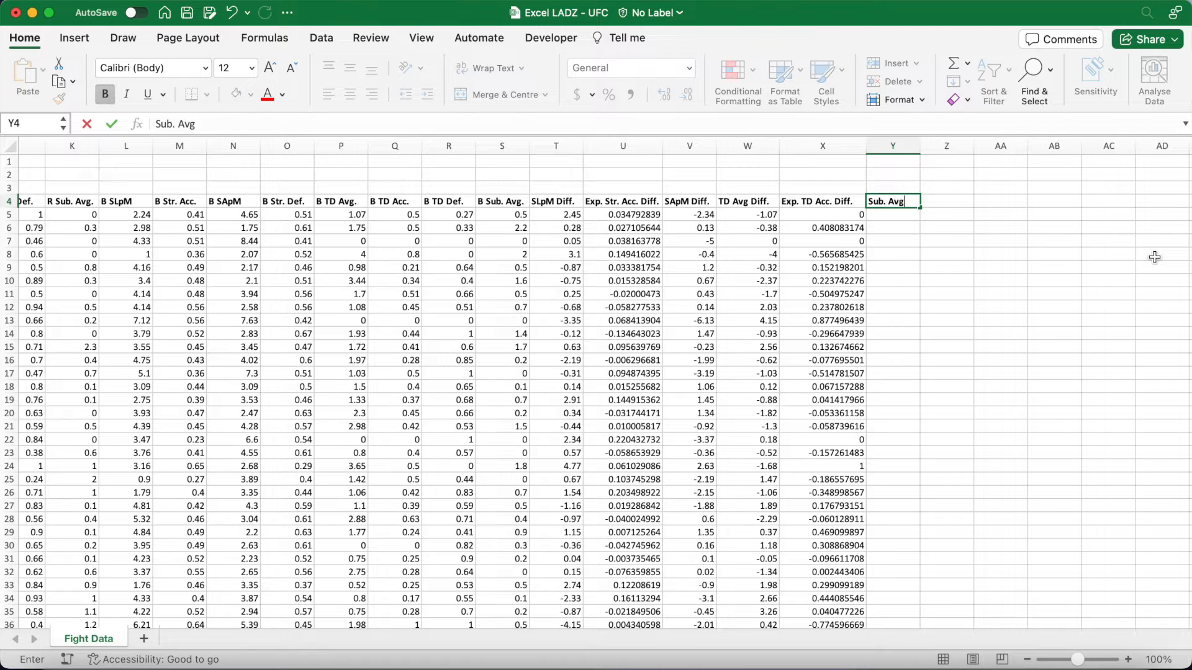
key("Return")
left_click_drag(919, 146, 944, 145)
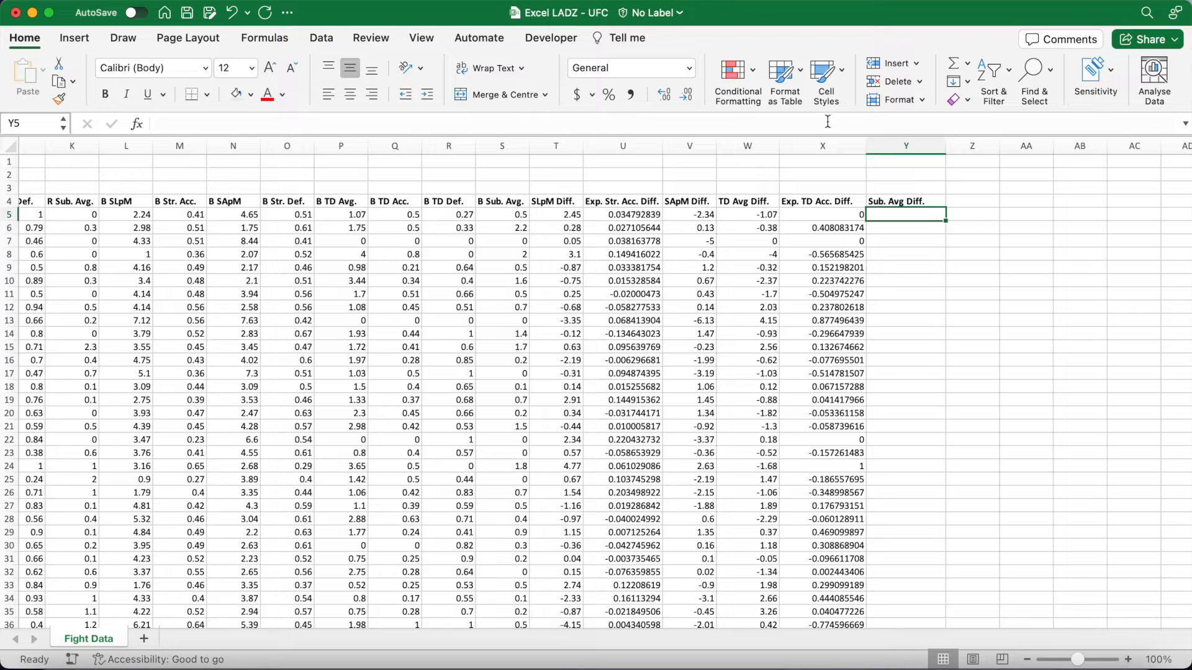
Calculate Sub. Avg Diff. in Y5 as =K5-S5 and fill the formula down column Y
type("=")
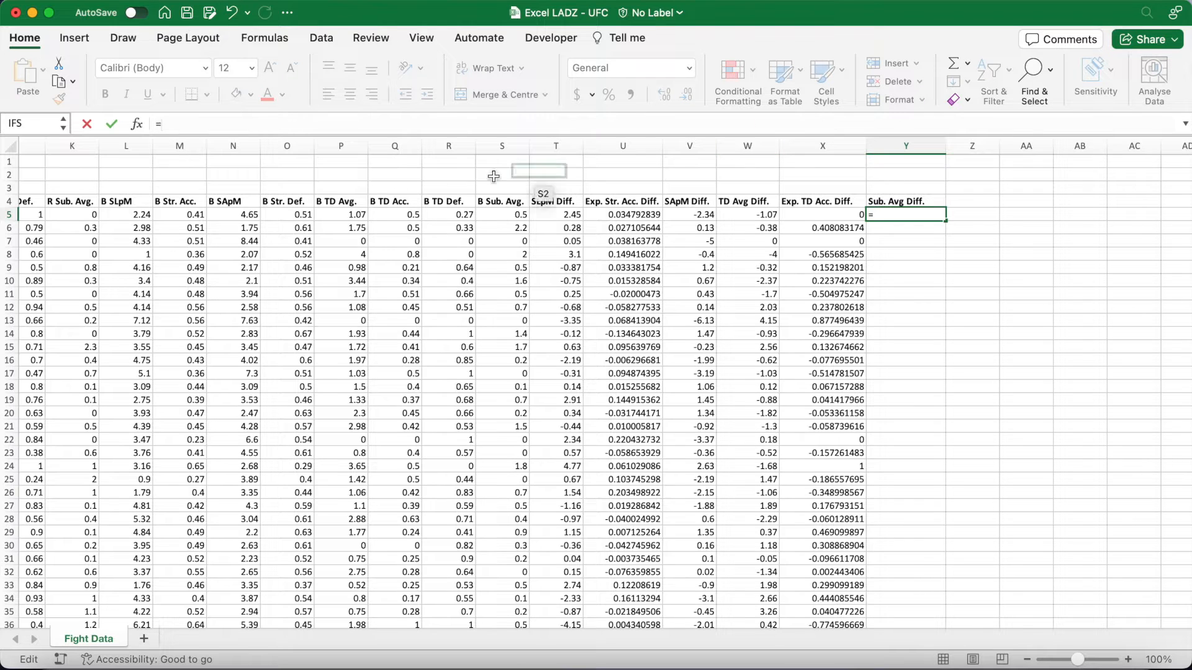
left_click(90, 213)
type("-")
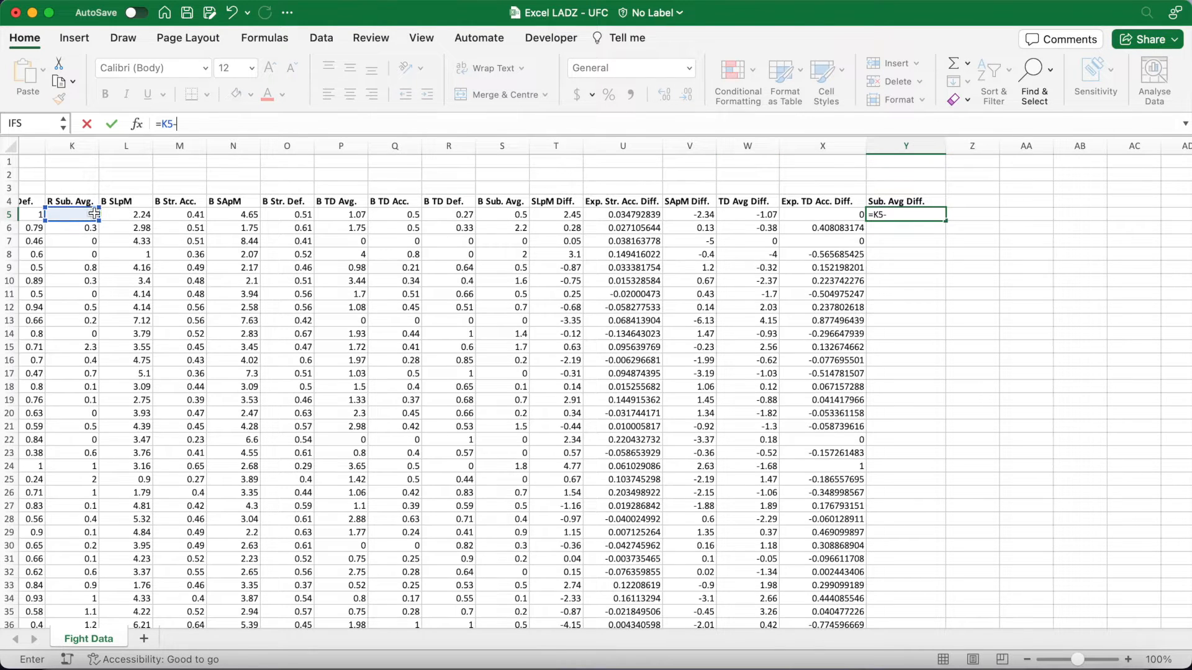
left_click(500, 213)
key("Return")
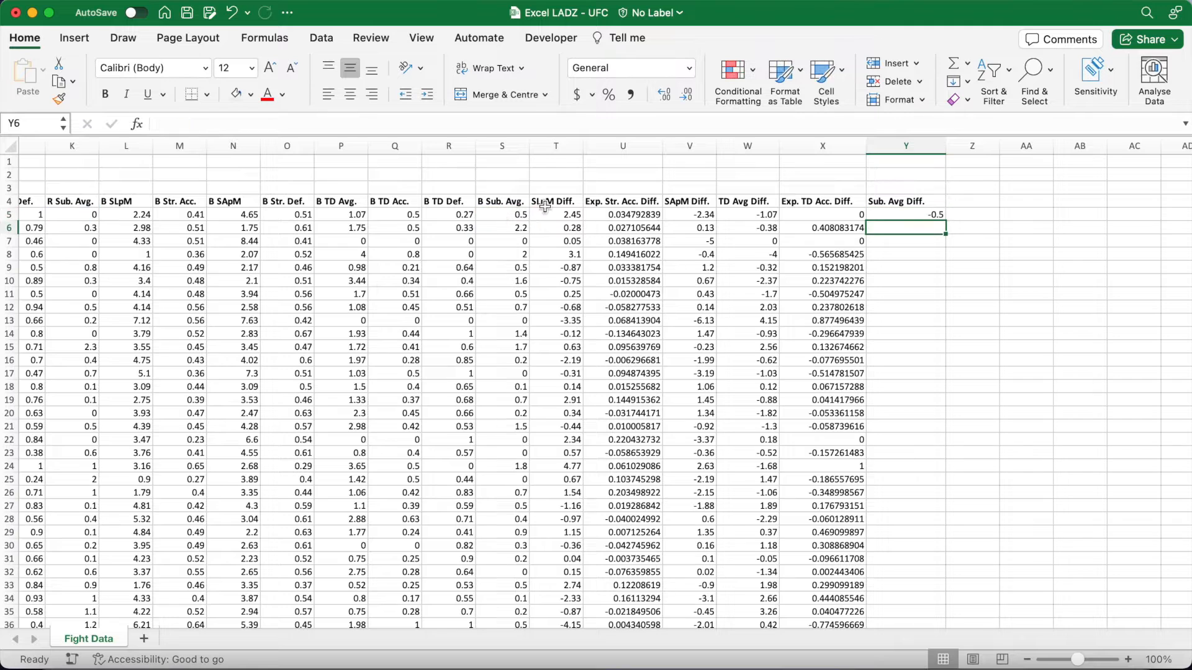
left_click(912, 214)
double_click(948, 221)
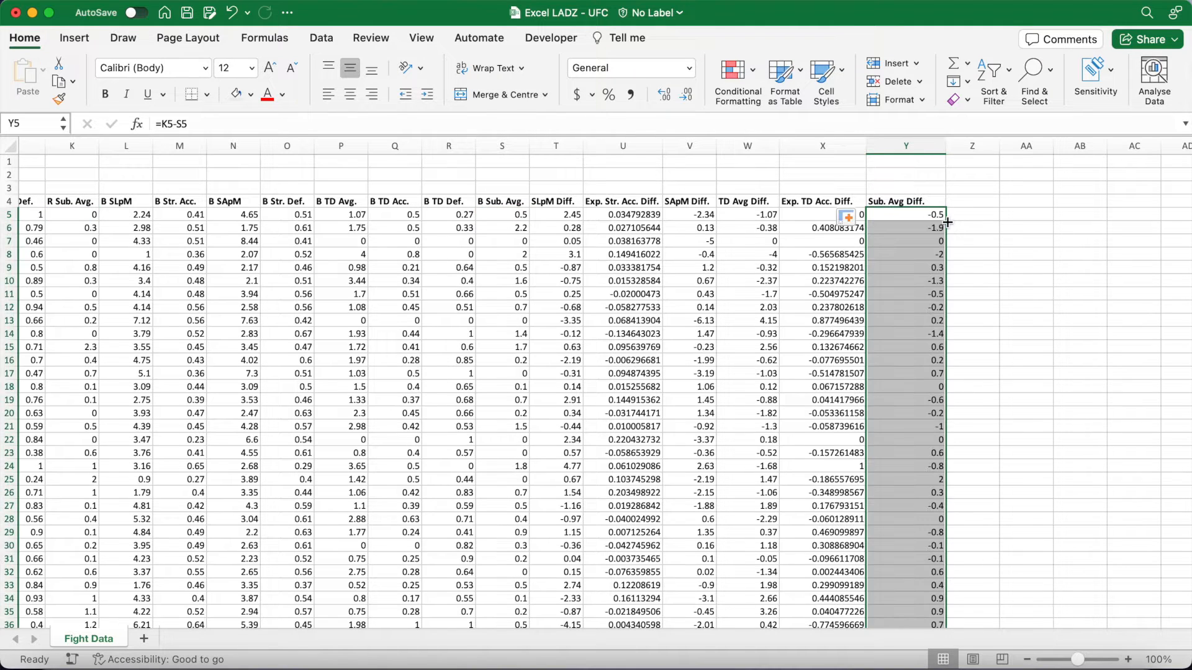
left_click(1011, 240)
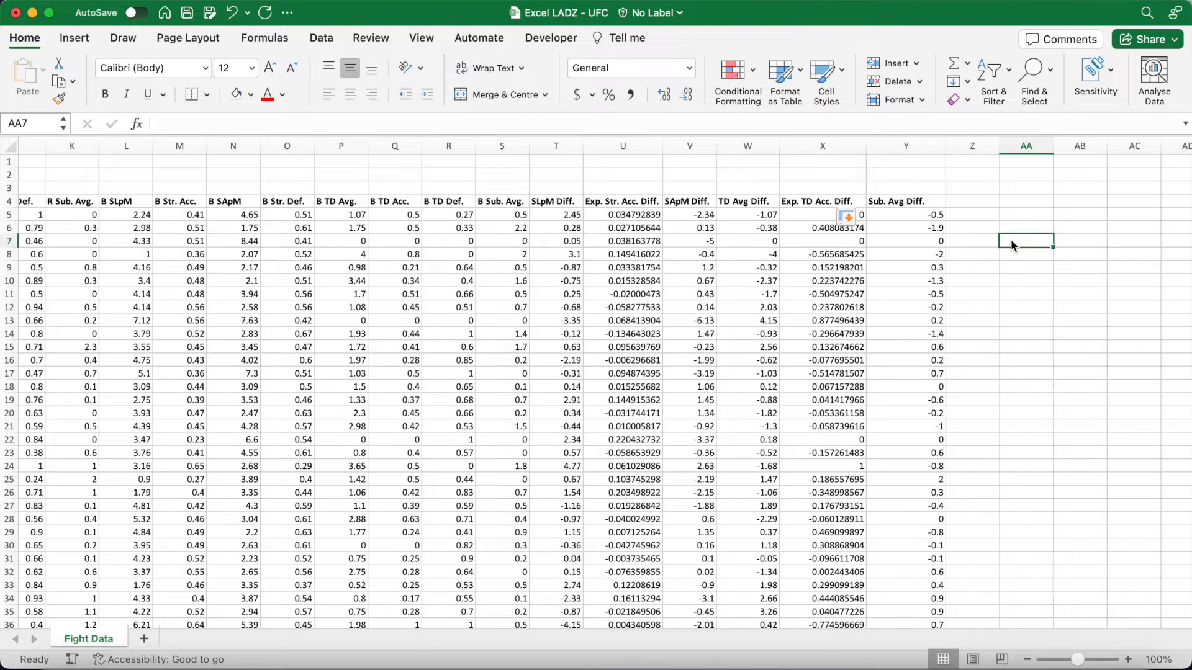
Copy the six difference columns from T4 to Y1504 and paste them in place as values only
left_click(562, 203)
left_click_drag(714, 199, 911, 205)
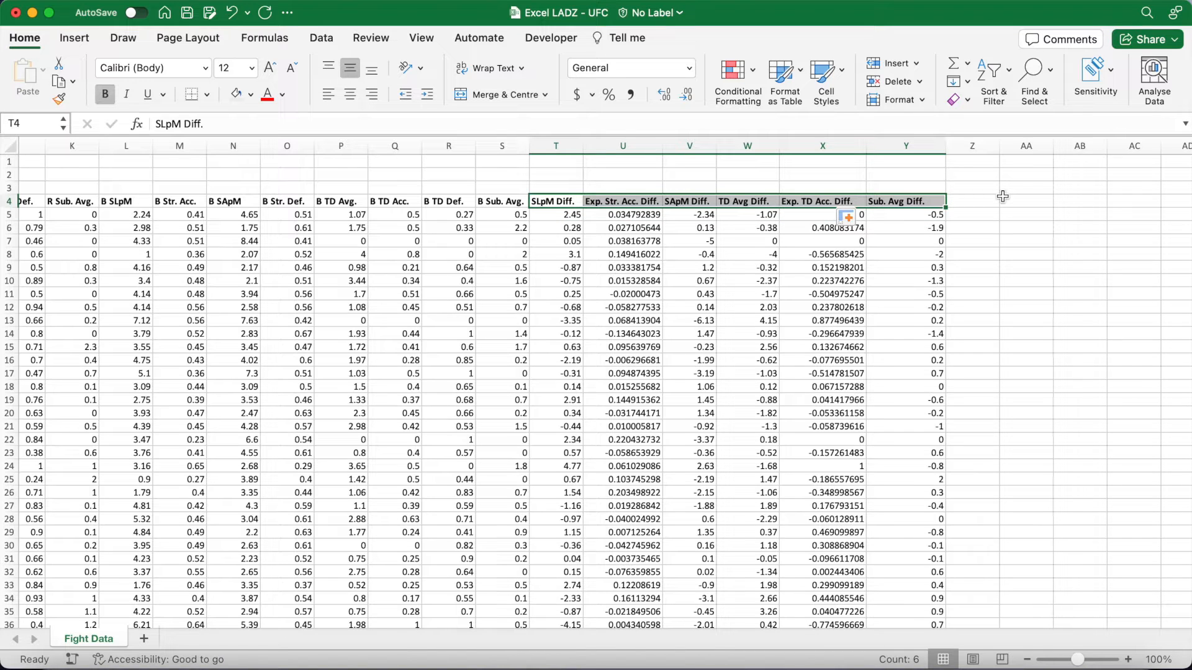
key("super+shift+Down")
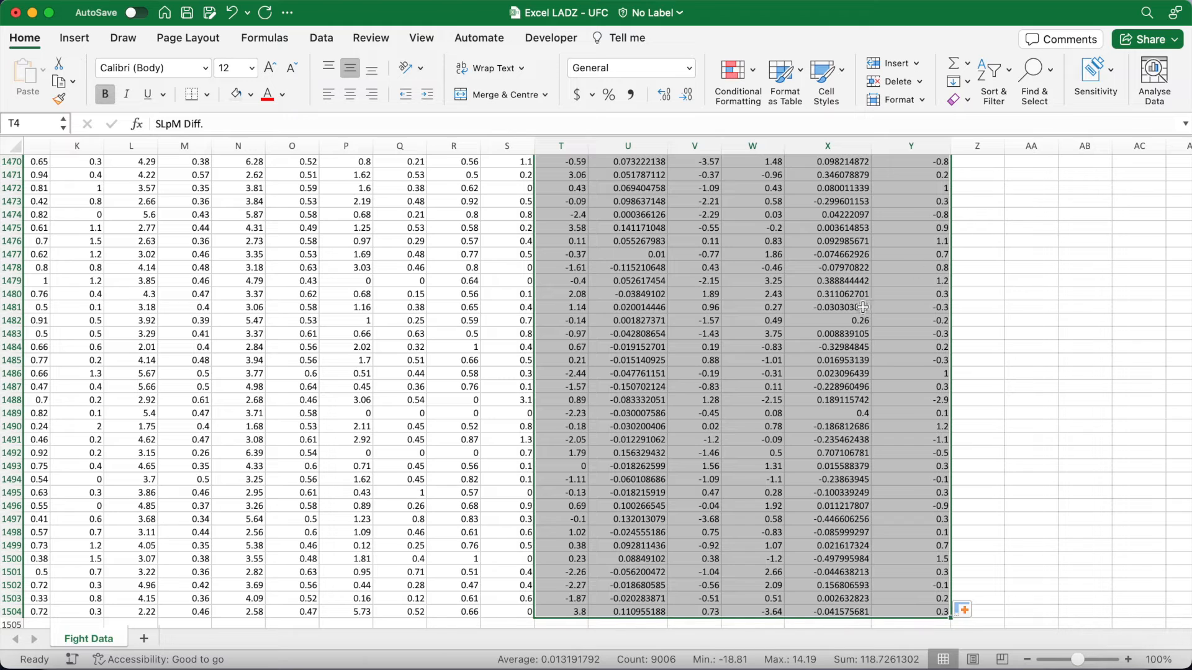
right_click(815, 344)
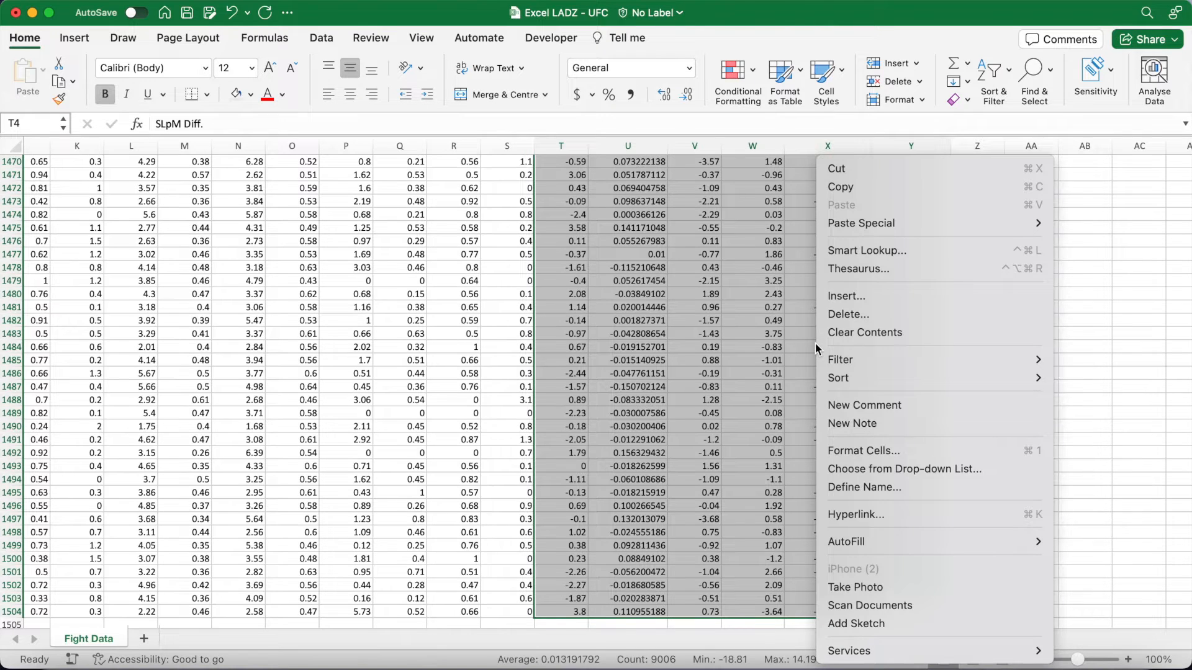
left_click(854, 185)
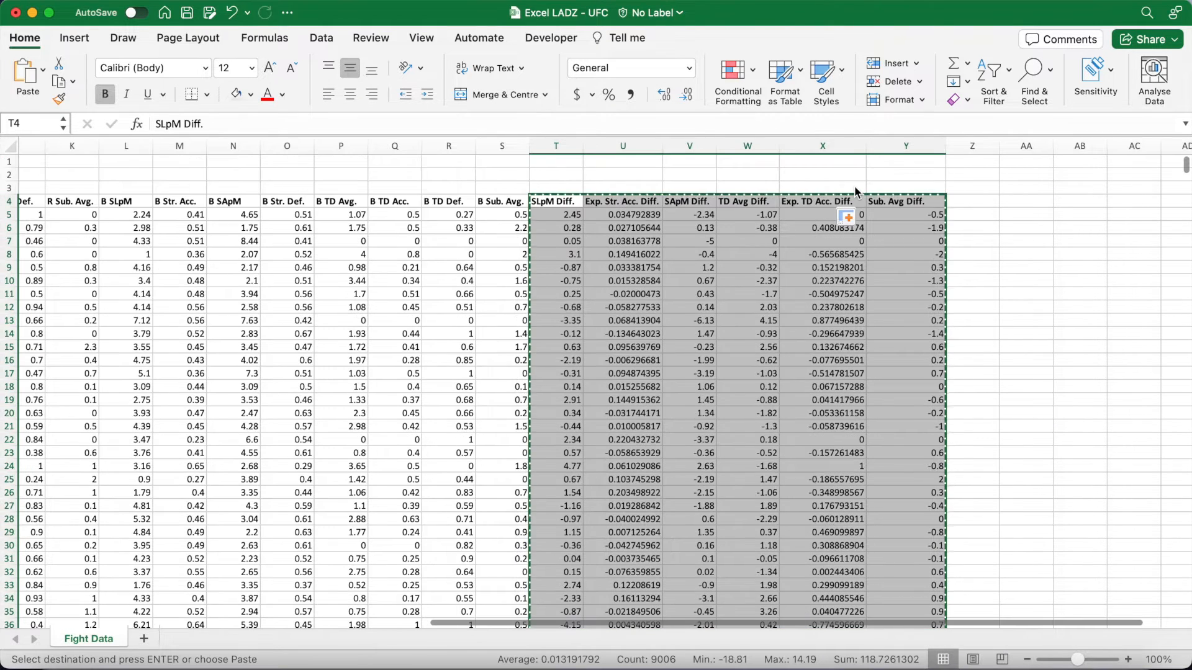
right_click(568, 208)
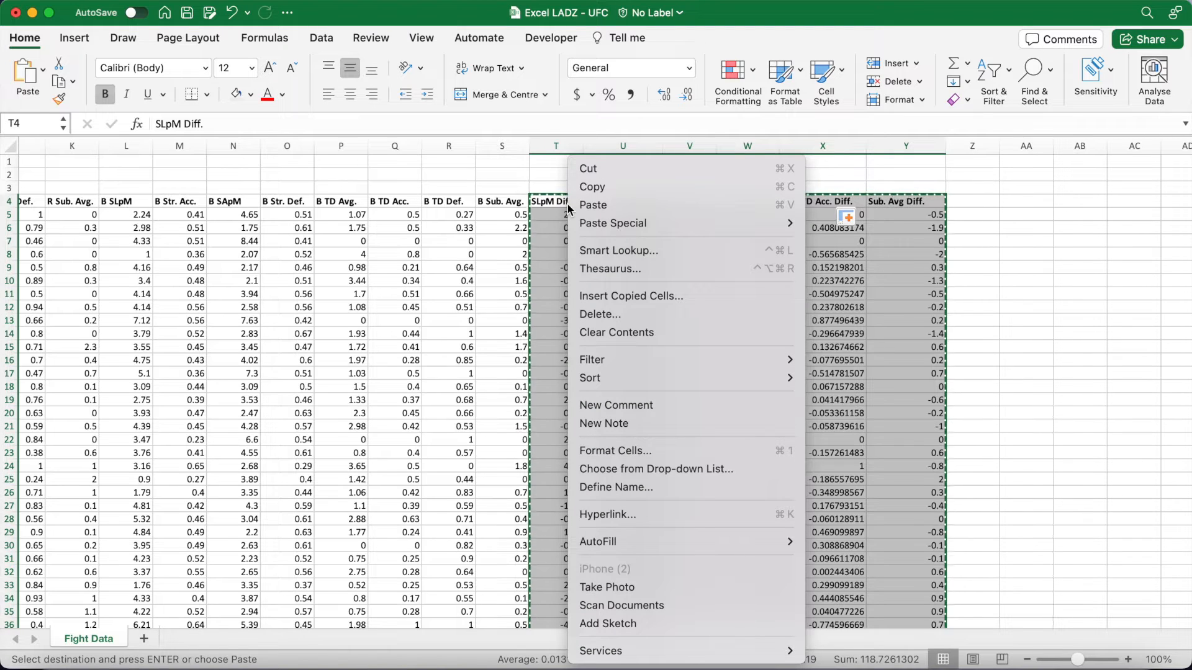
mouse_move(594, 226)
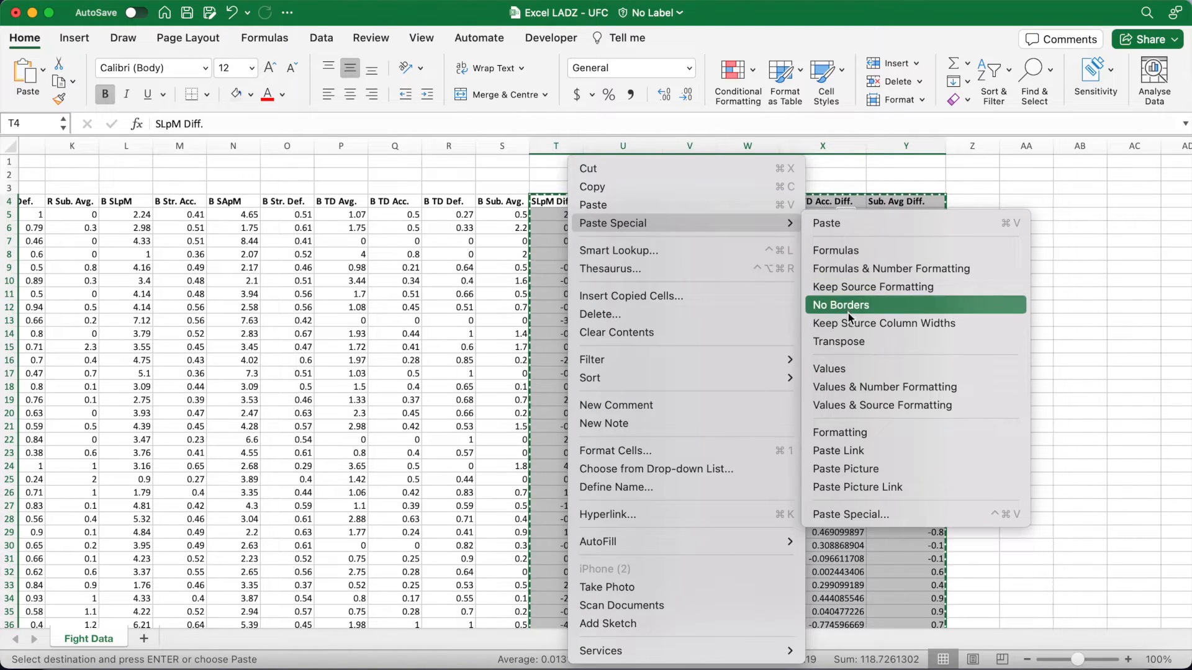
left_click(859, 371)
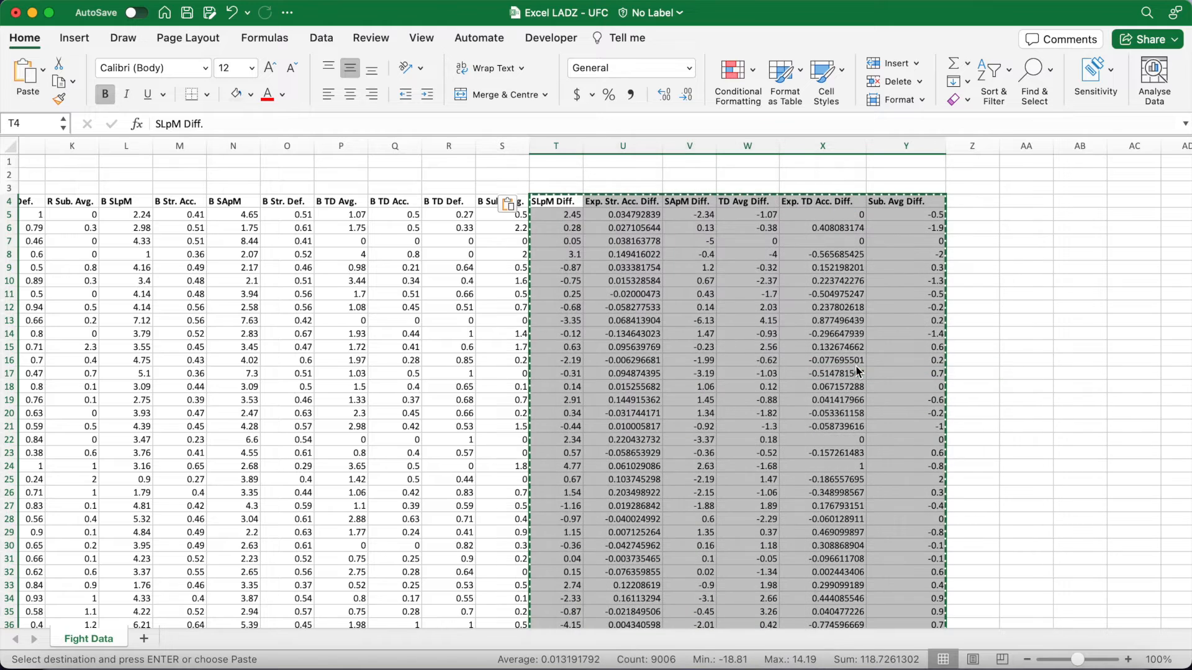
left_click(1009, 285)
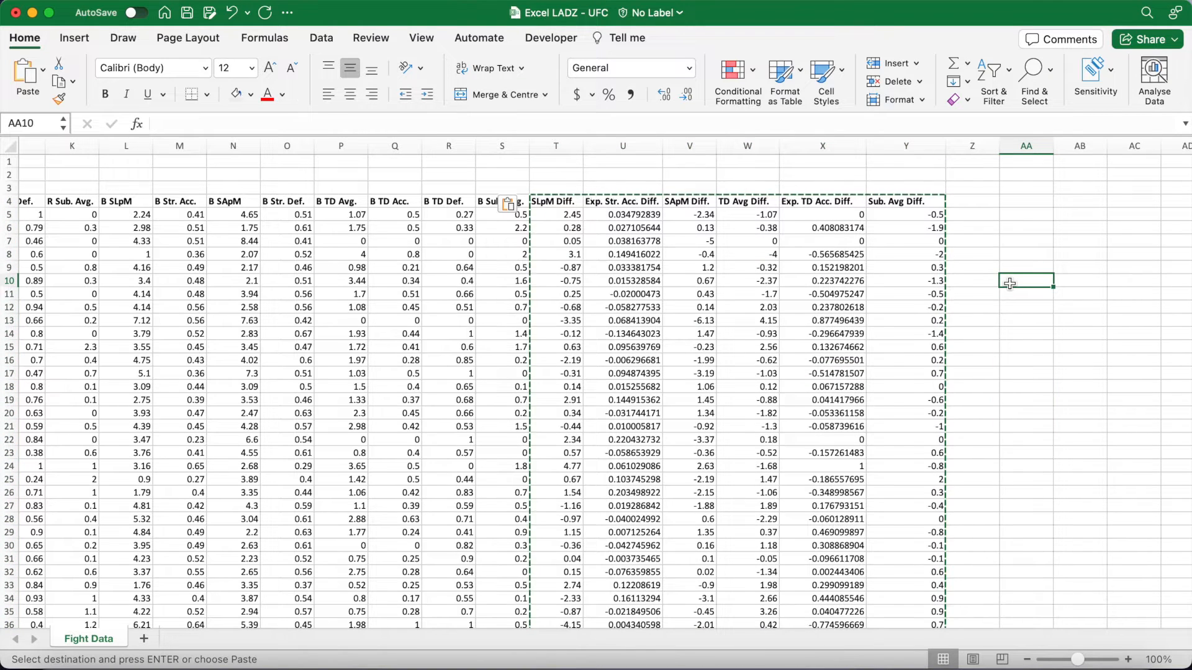
Check sample cells across the difference columns T to Y for plain values instead of formulas
left_click(910, 291)
left_click(910, 268)
left_click(829, 298)
left_click(829, 361)
left_click(765, 308)
left_click(677, 316)
left_click(556, 213)
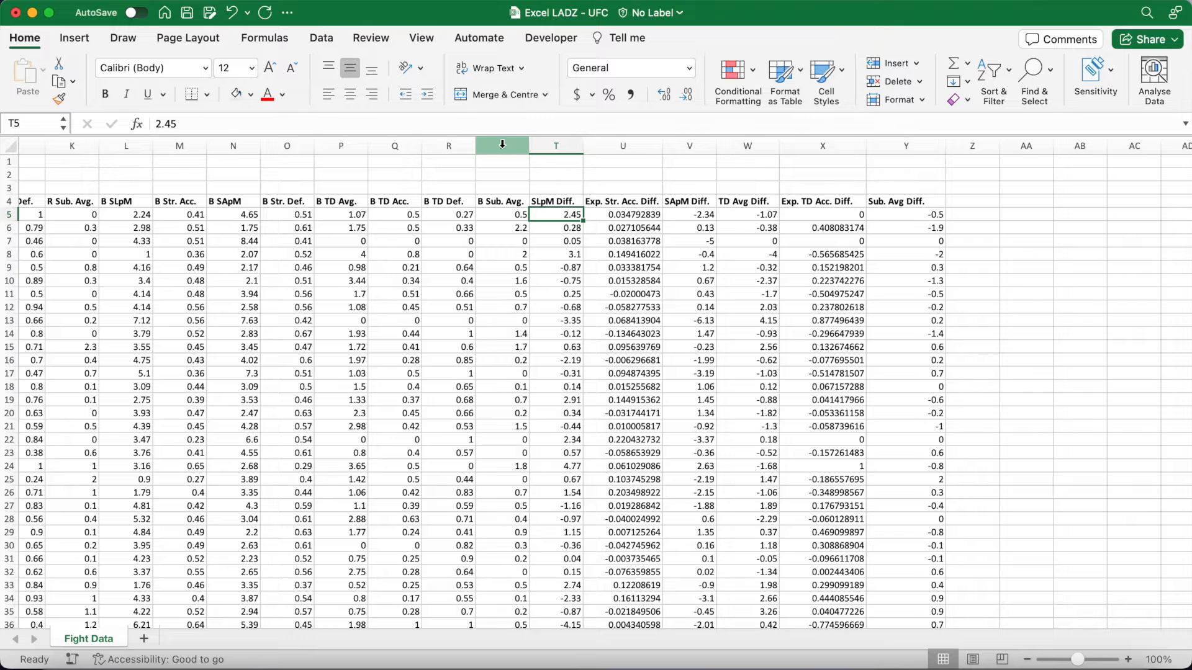
Delete the individual red and blue stat columns D through S, keeping the six difference columns
left_click_drag(502, 144, 159, 144)
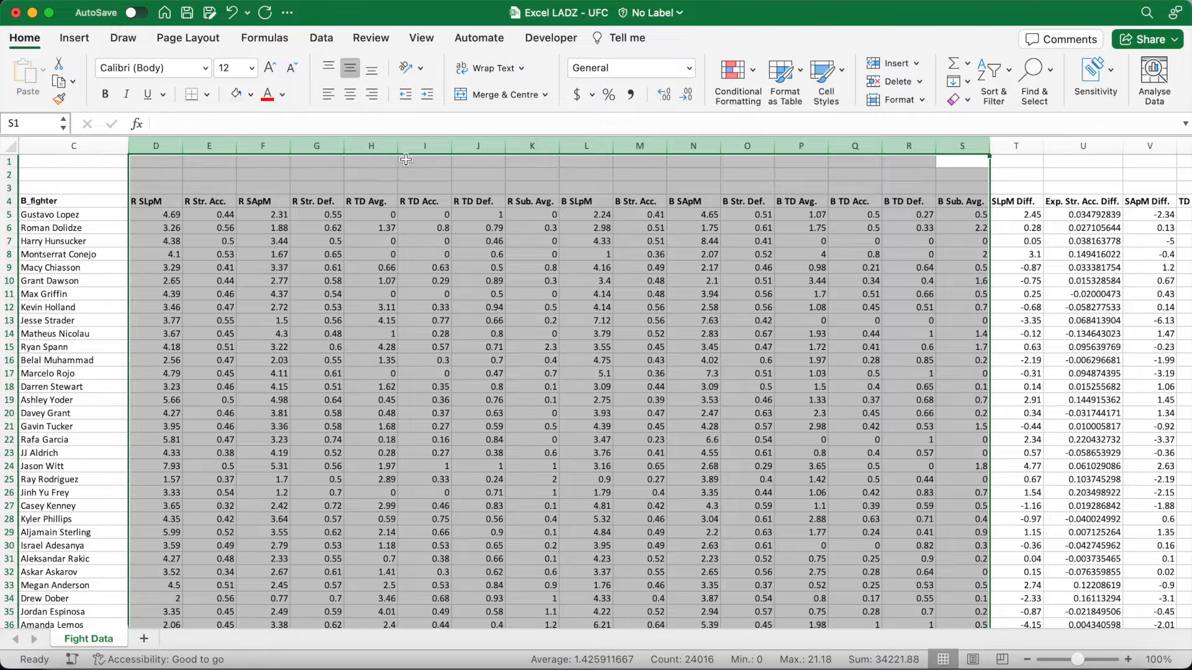
right_click(423, 146)
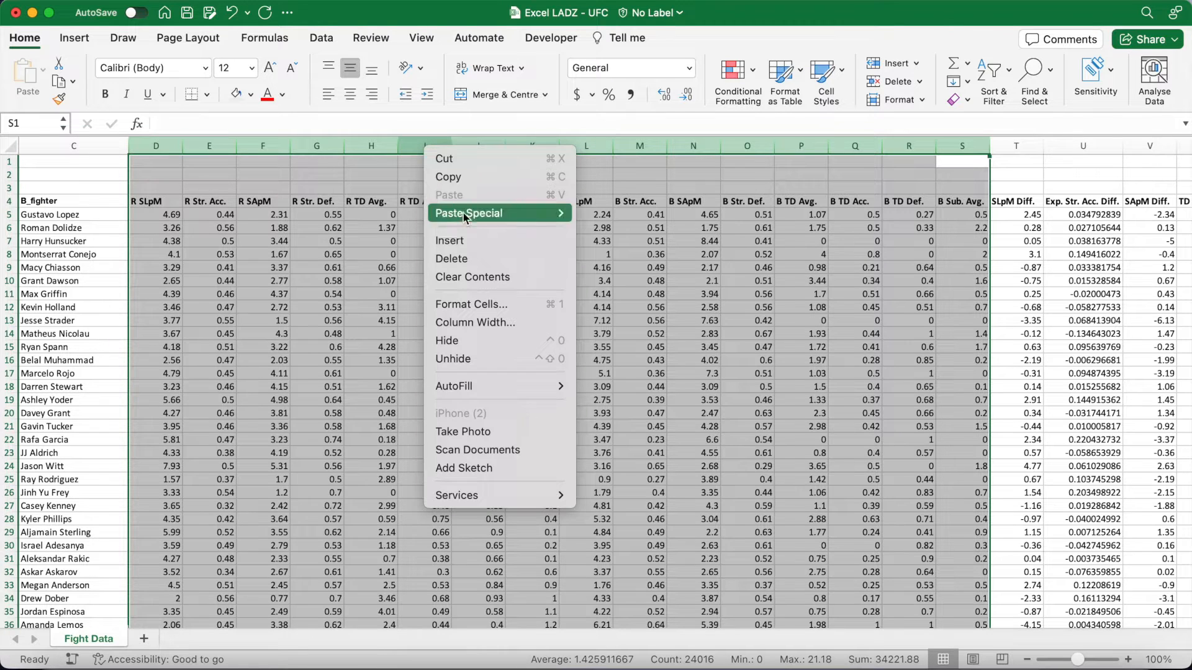
left_click(493, 262)
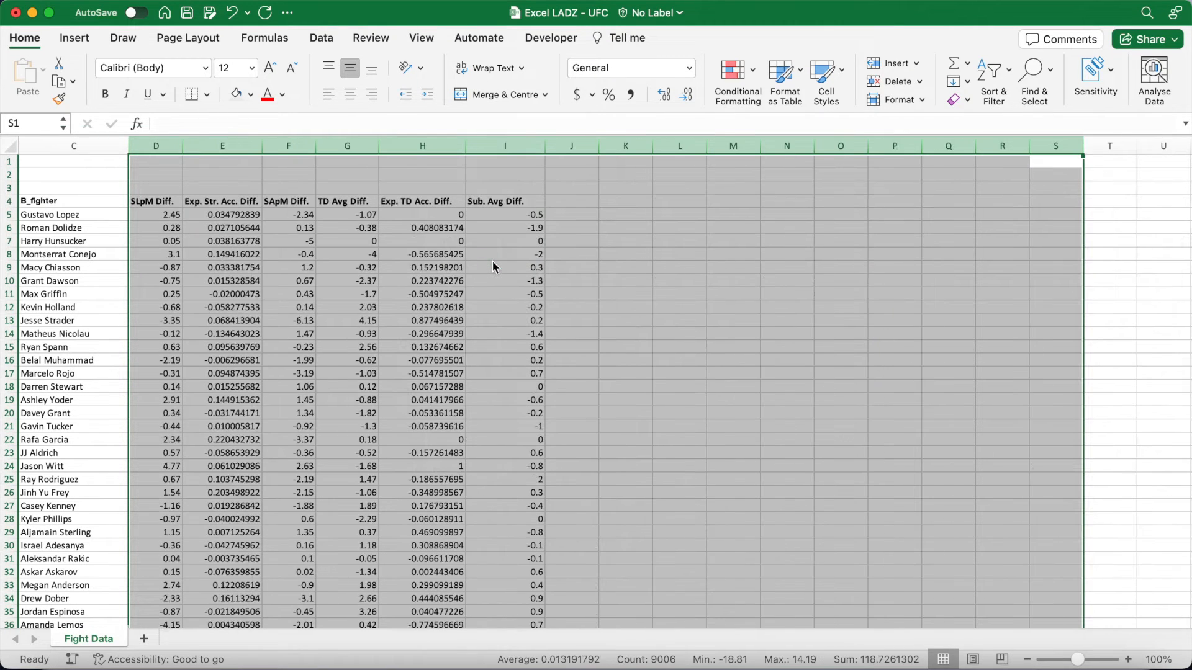
left_click(563, 269)
scroll(561, 376, "left", 5)
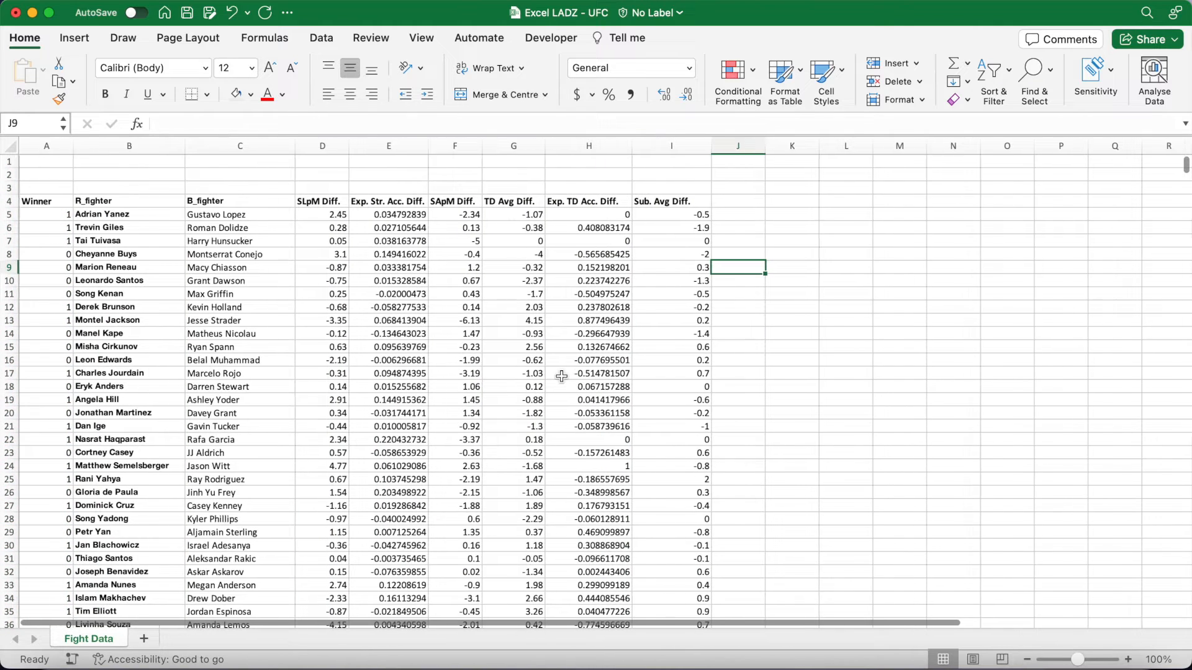
Review the row 4 headers from Winner through Sub. Avg Diff. and the first winner value
left_click(40, 200)
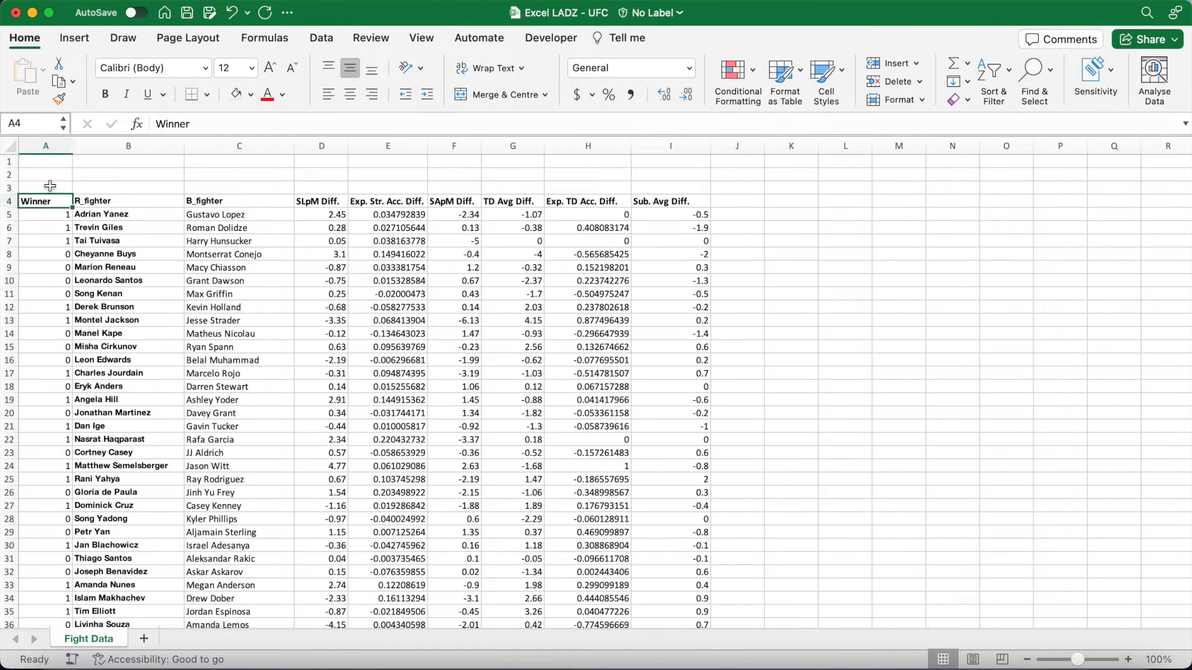
key("Right")
key("Right")
key("Right")
key("Right")
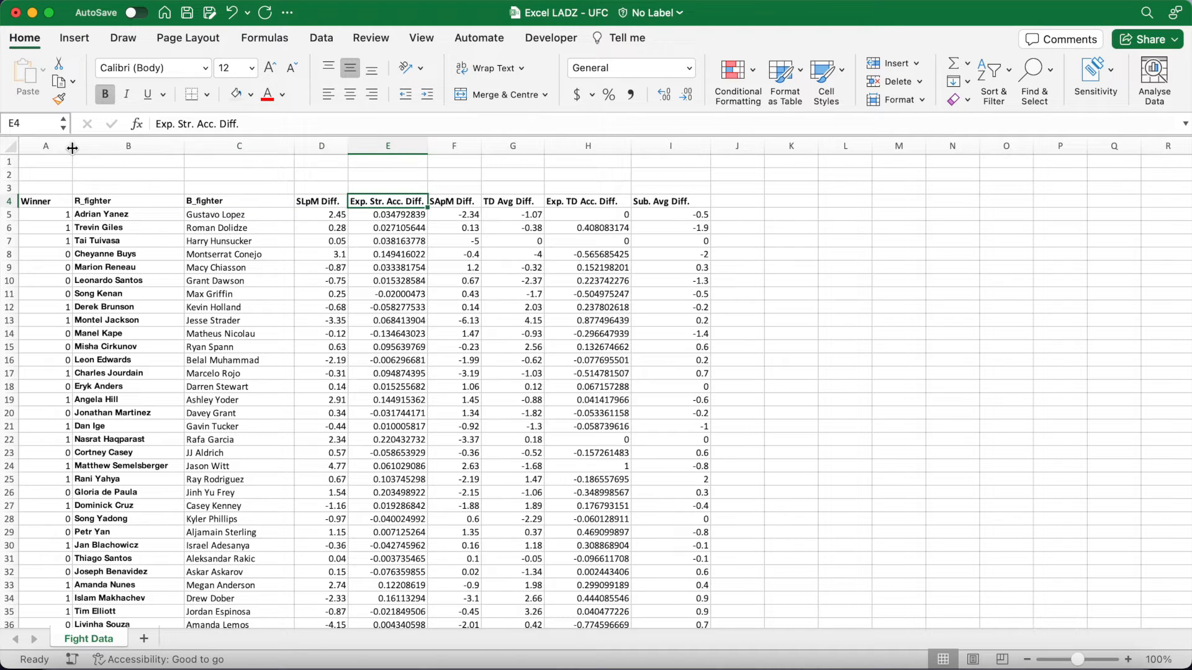
key("Right")
key("Right")
key("Right")
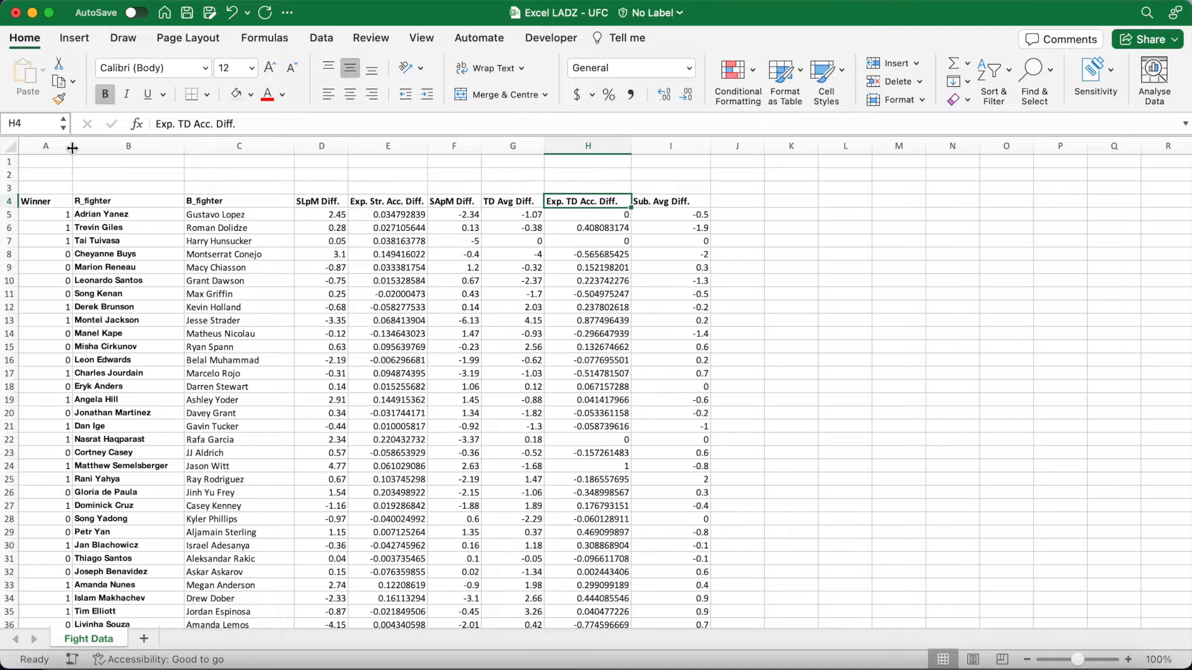
key("Right")
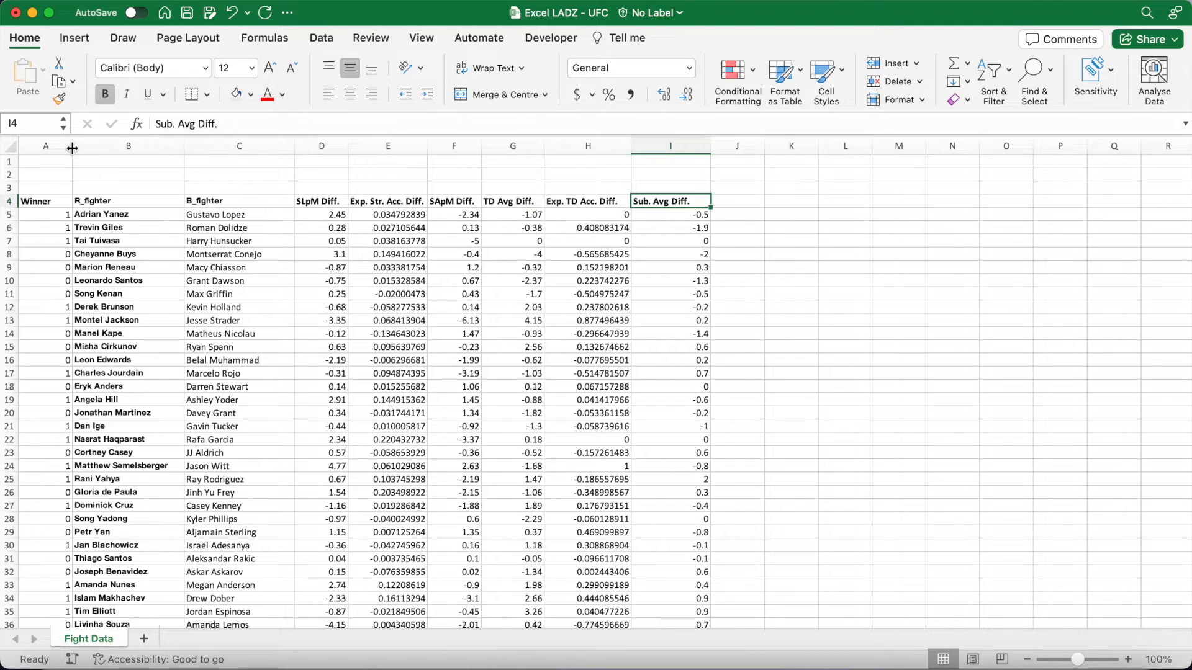
key("Right")
key("Right")
key("Down")
key("Down")
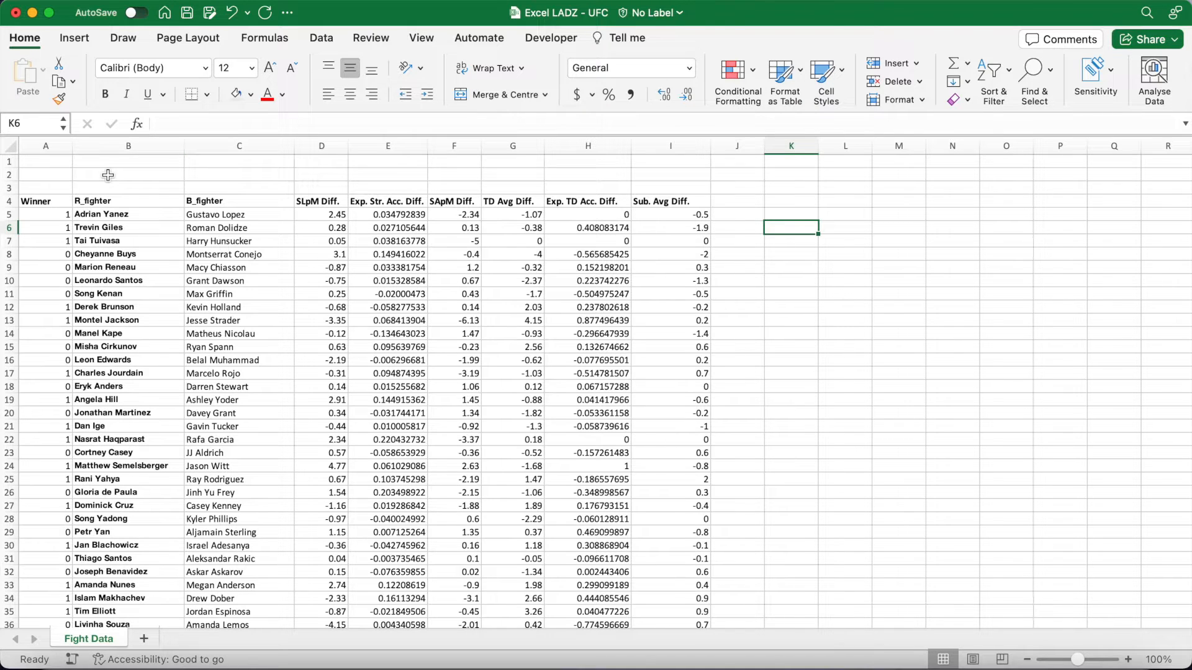
left_click_drag(320, 203, 683, 202)
left_click(43, 214)
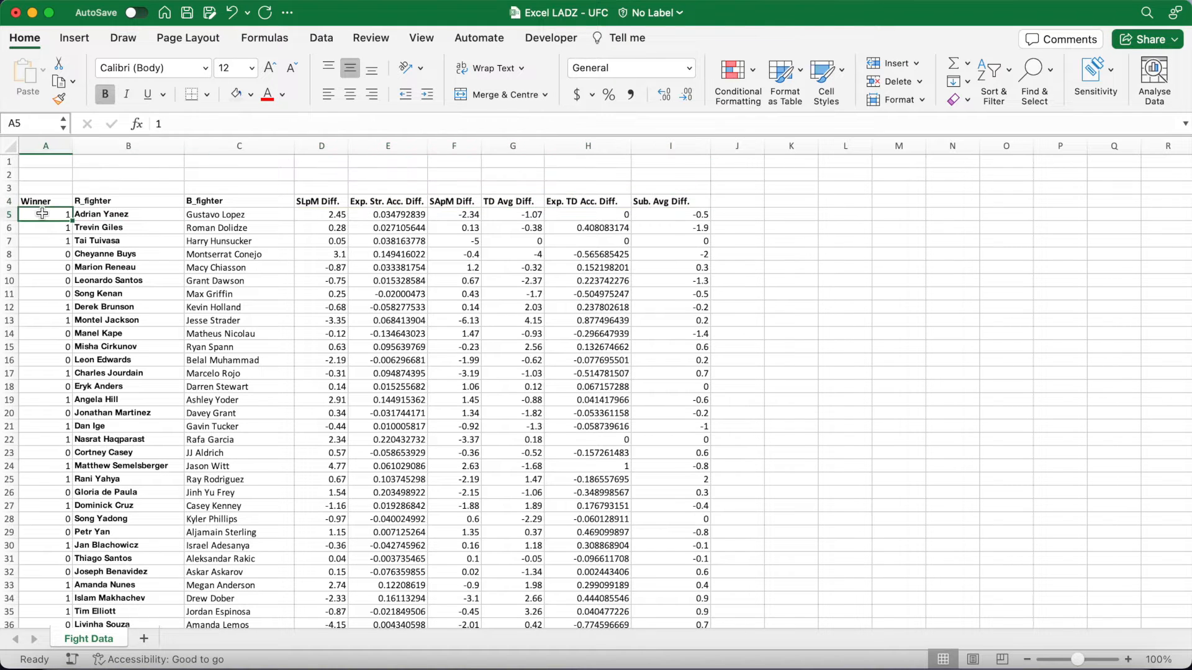
left_click(217, 173)
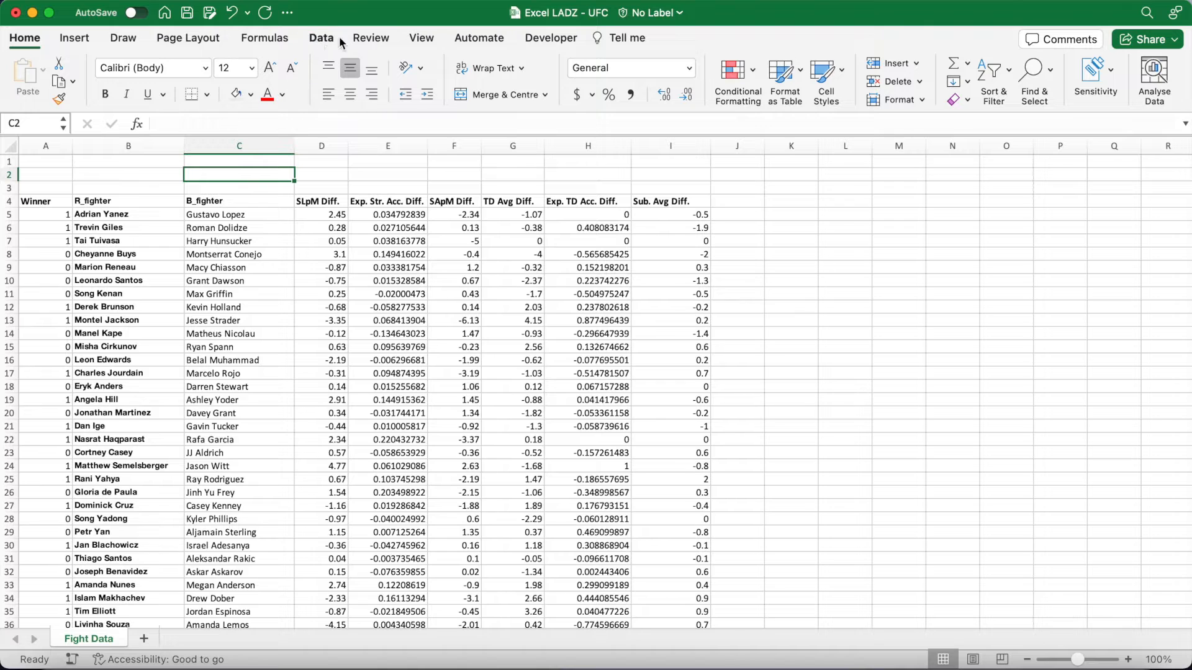
Open the Regression tool from Data Analysis and place its dialog clear of the data
left_click(320, 39)
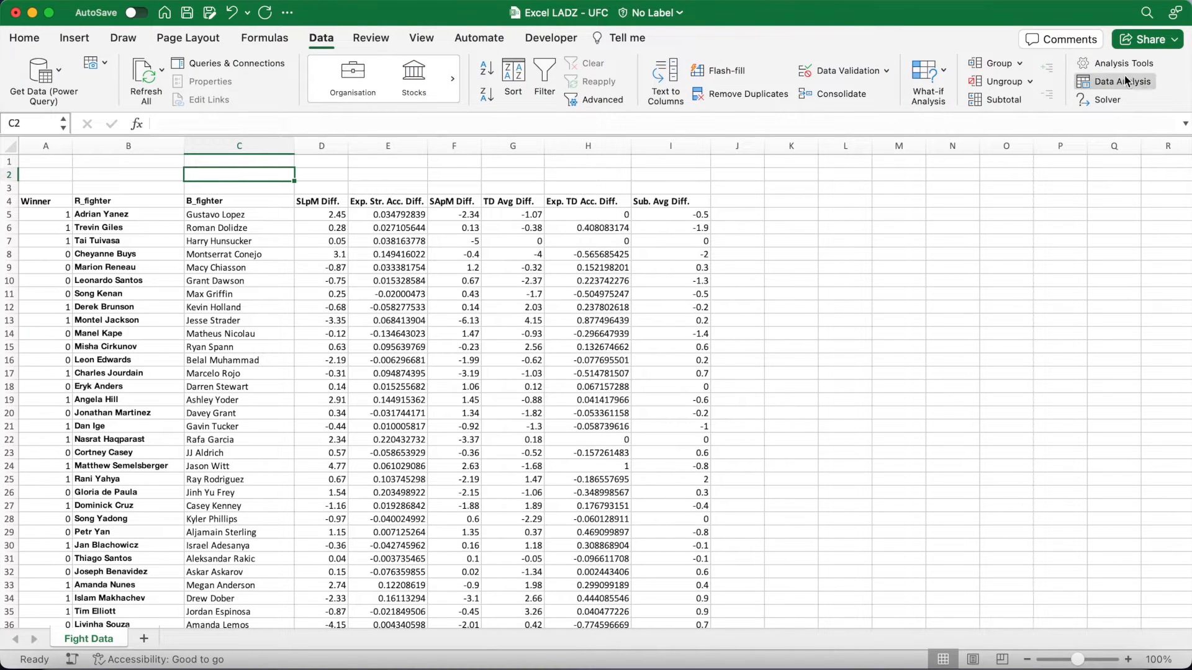
left_click(1141, 82)
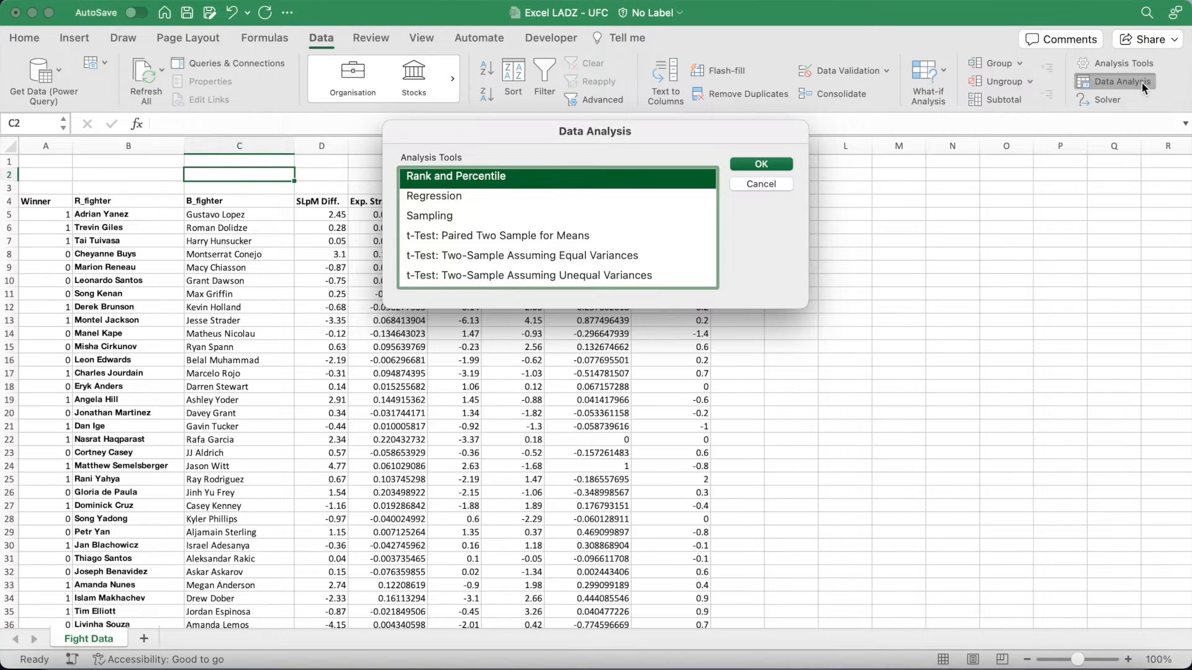
left_click(593, 199)
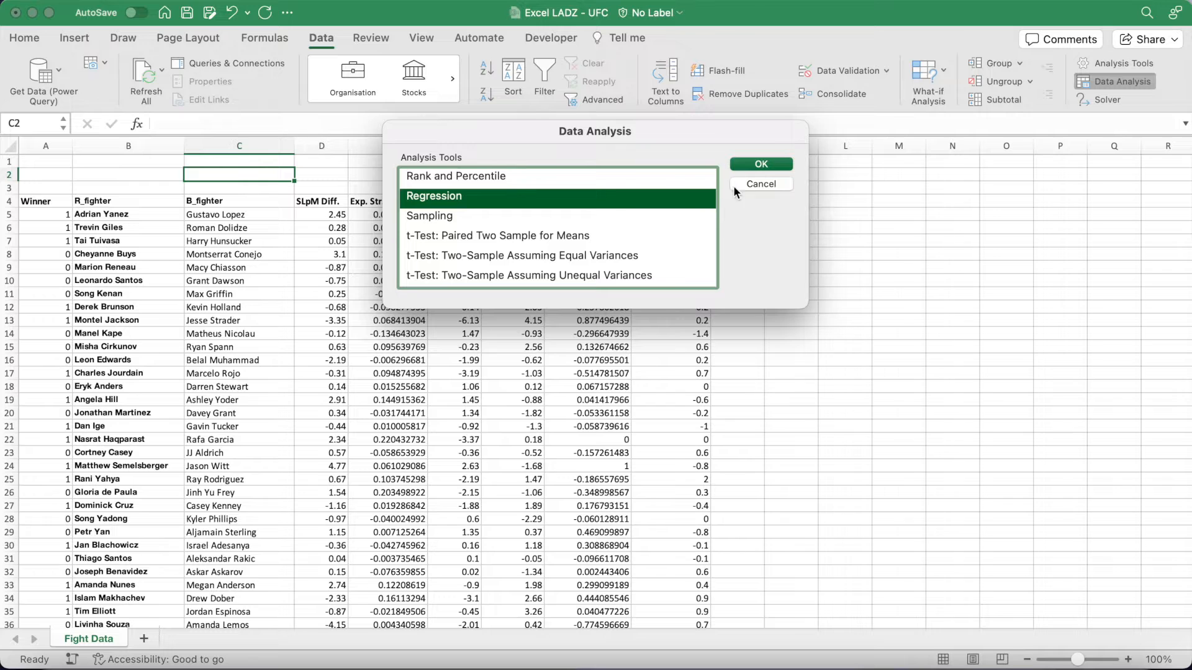
left_click(761, 164)
left_click_drag(662, 92, 1028, 217)
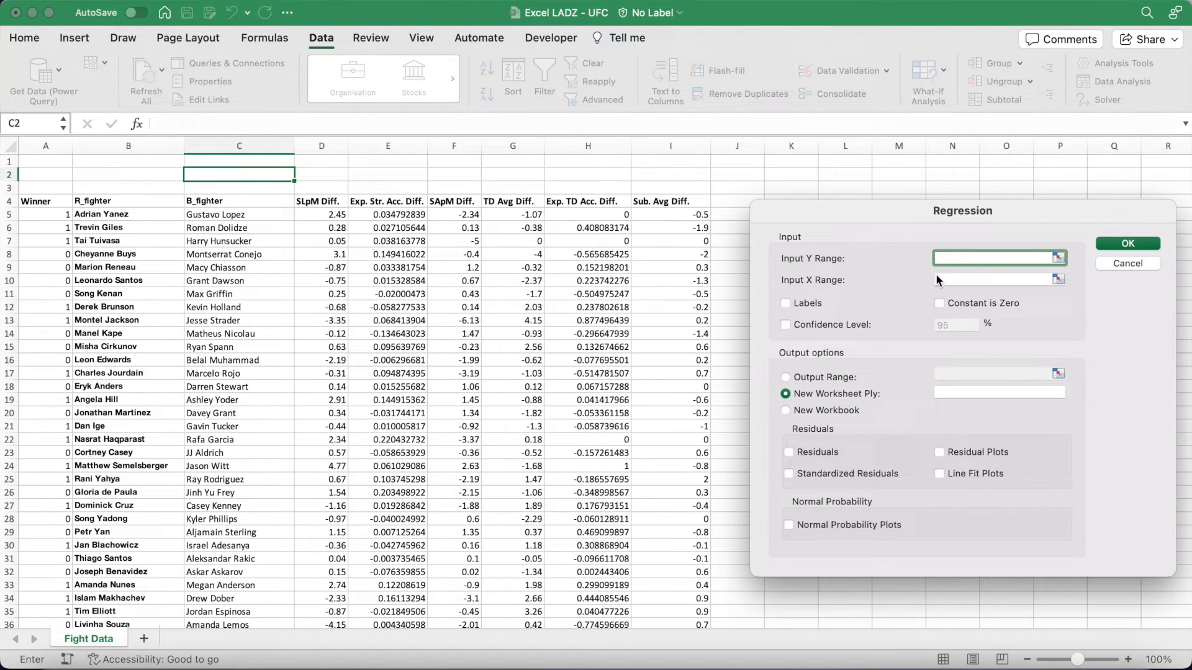
Set the regression's Y range to $A$5:$A$1504 and its X range to $D$5:$I$1504
left_click(42, 217)
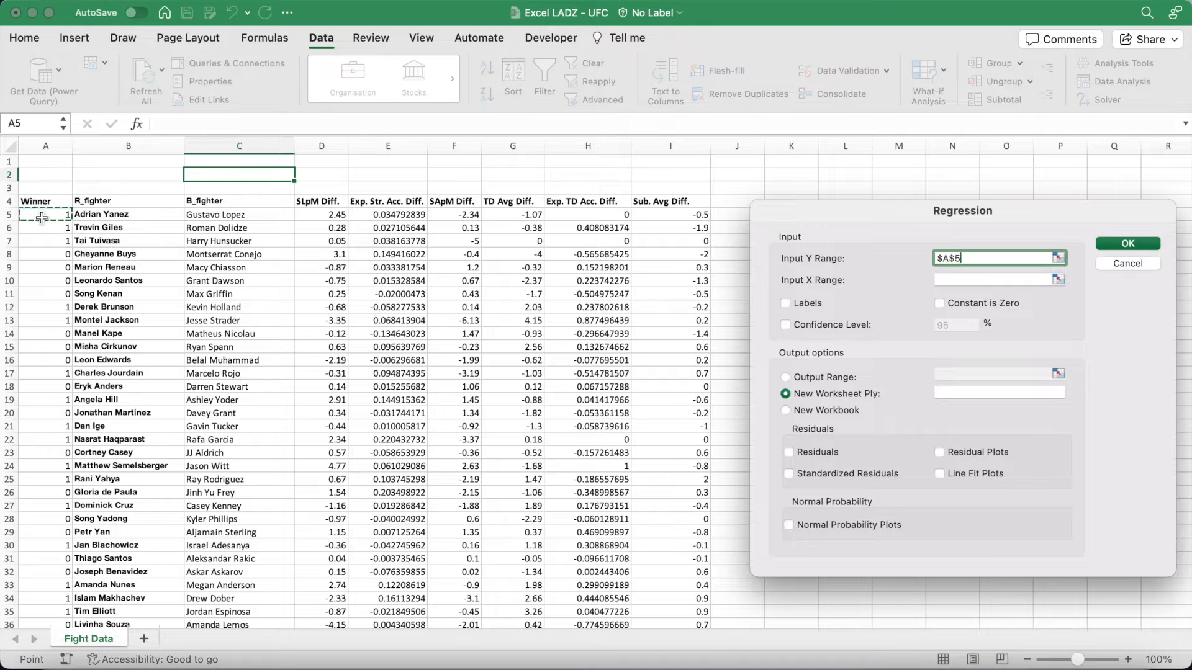
key("super+shift+Down")
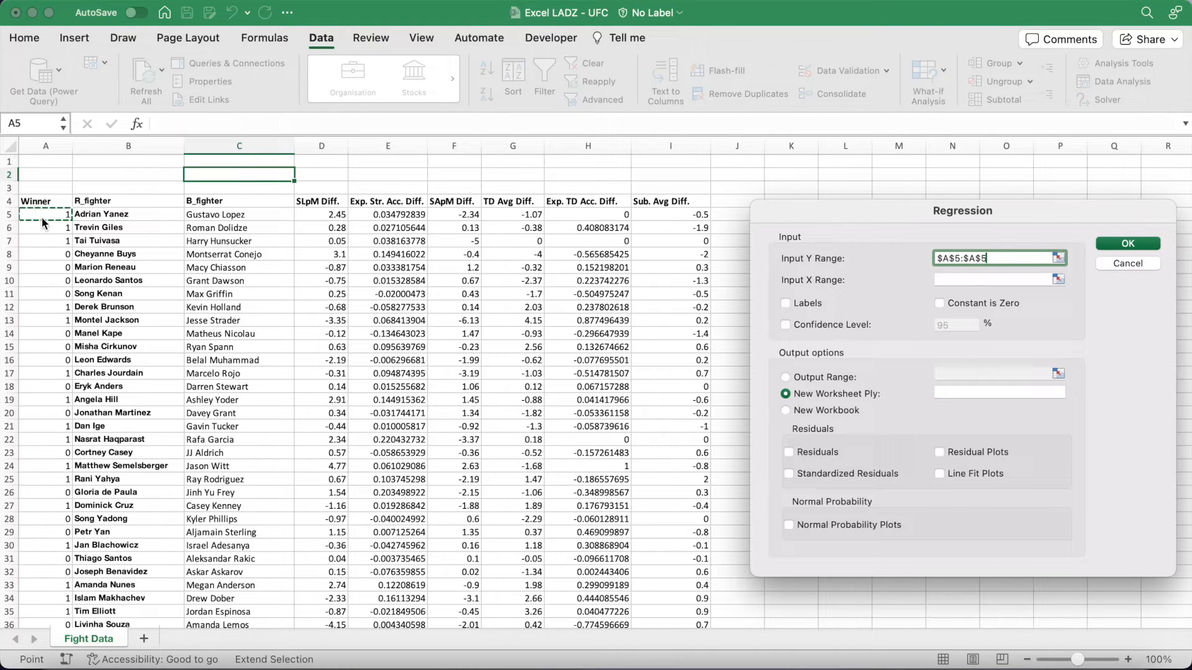
key("BackSpace")
type("1504")
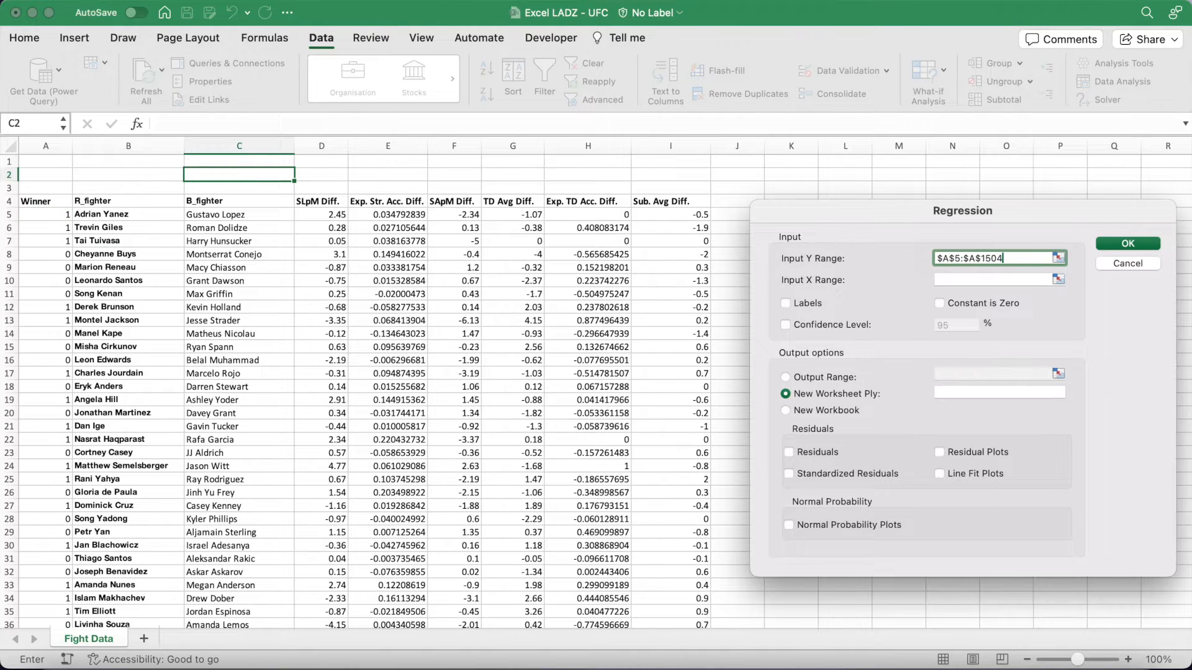
left_click(952, 280)
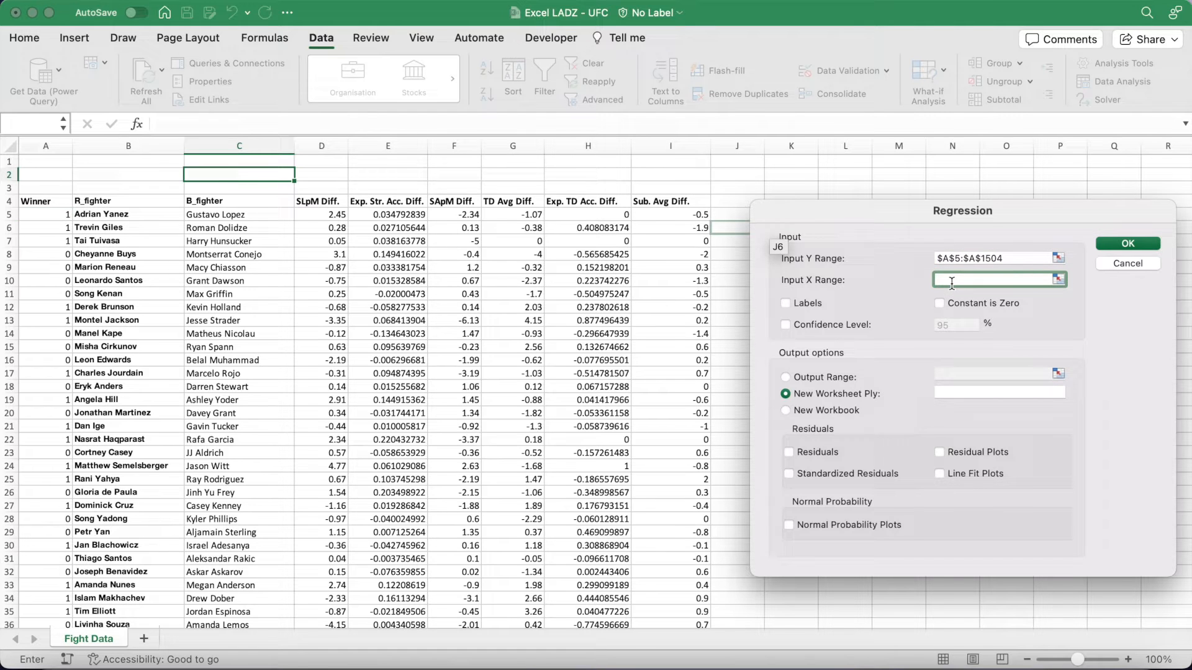
left_click_drag(320, 214, 673, 222)
key("super+shift+Down")
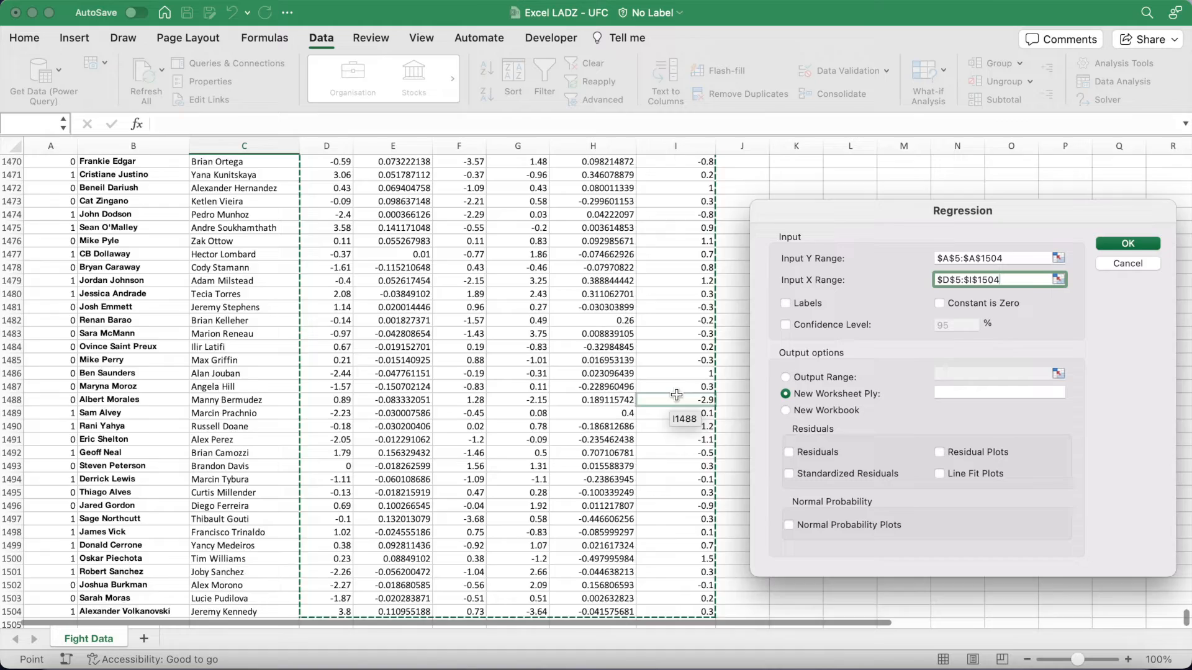
Change the start row of both regression ranges to 380, giving $A$380:$A$1504 for Y and $D$380:$I$1504 for X
left_click(1010, 261)
scroll(646, 345, "up", 2)
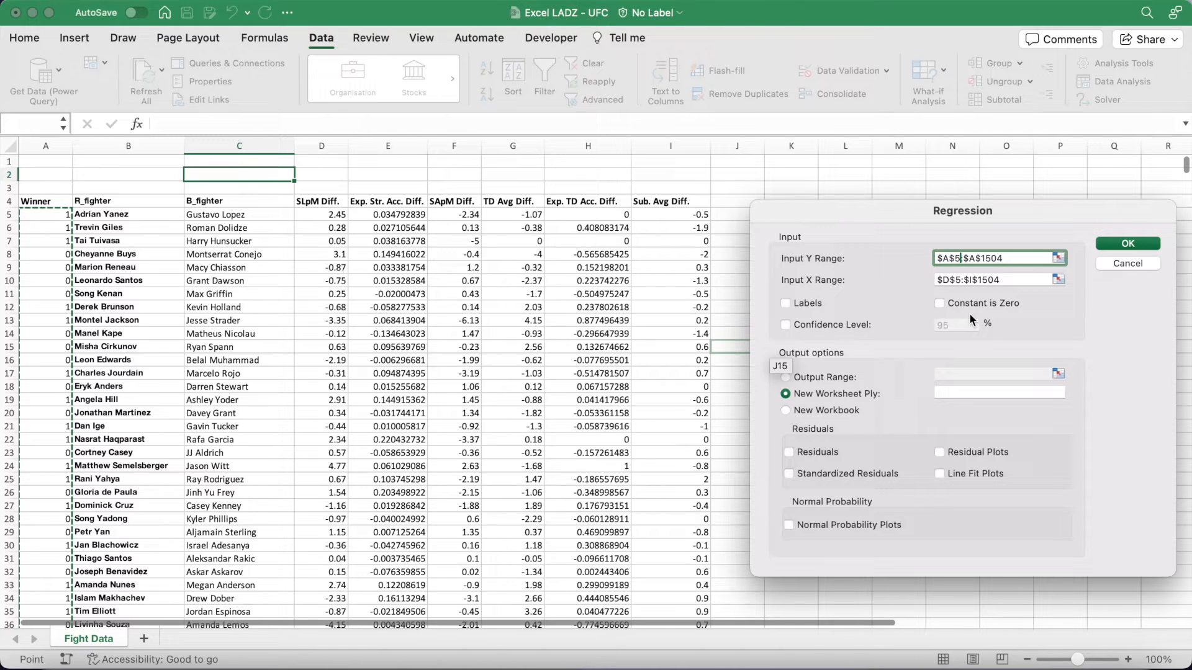
key("BackSpace")
type("380")
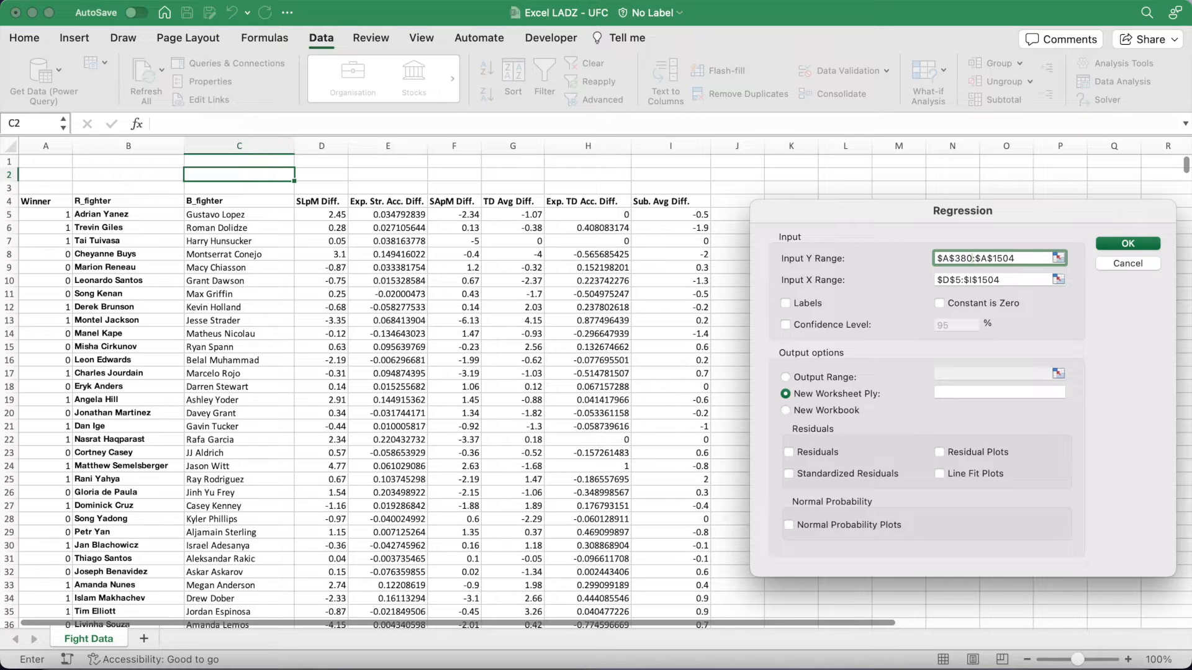
left_click(960, 281)
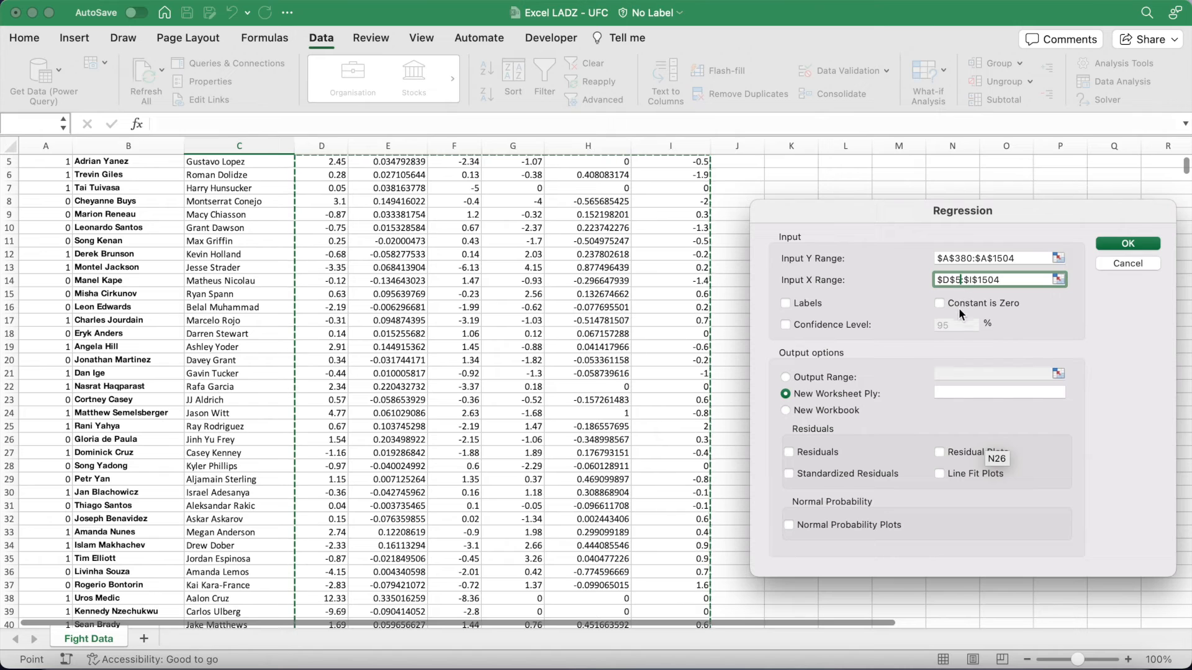
key("BackSpace")
type("380")
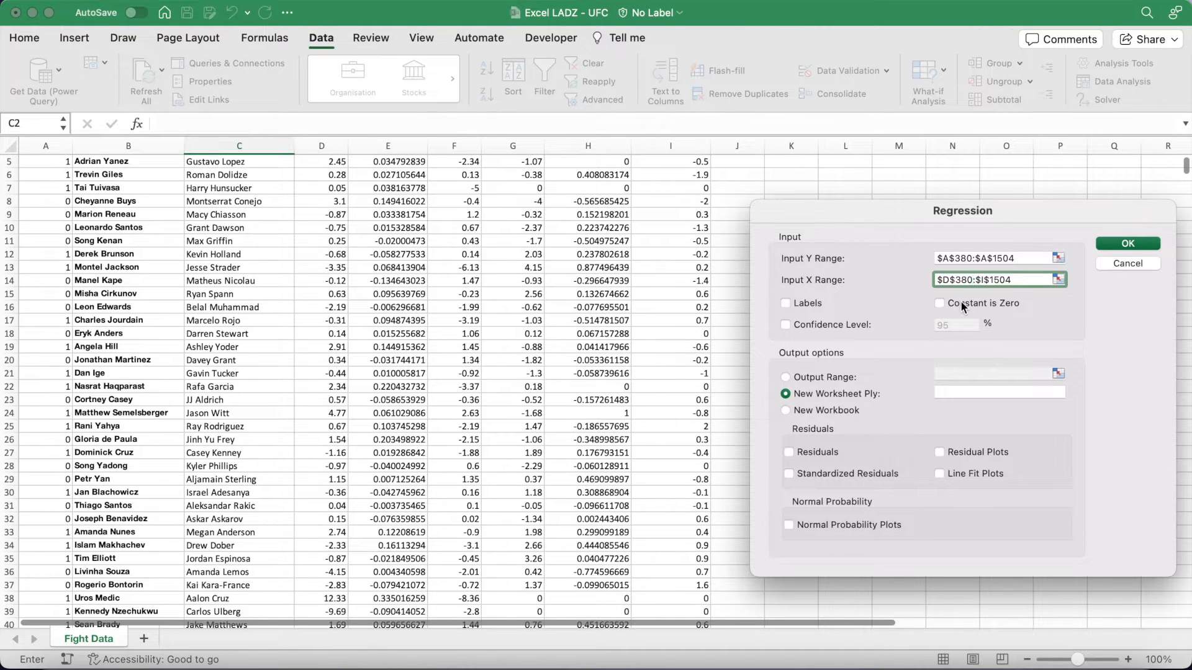
Name the new output worksheet Regression and run the regression
left_click(967, 395)
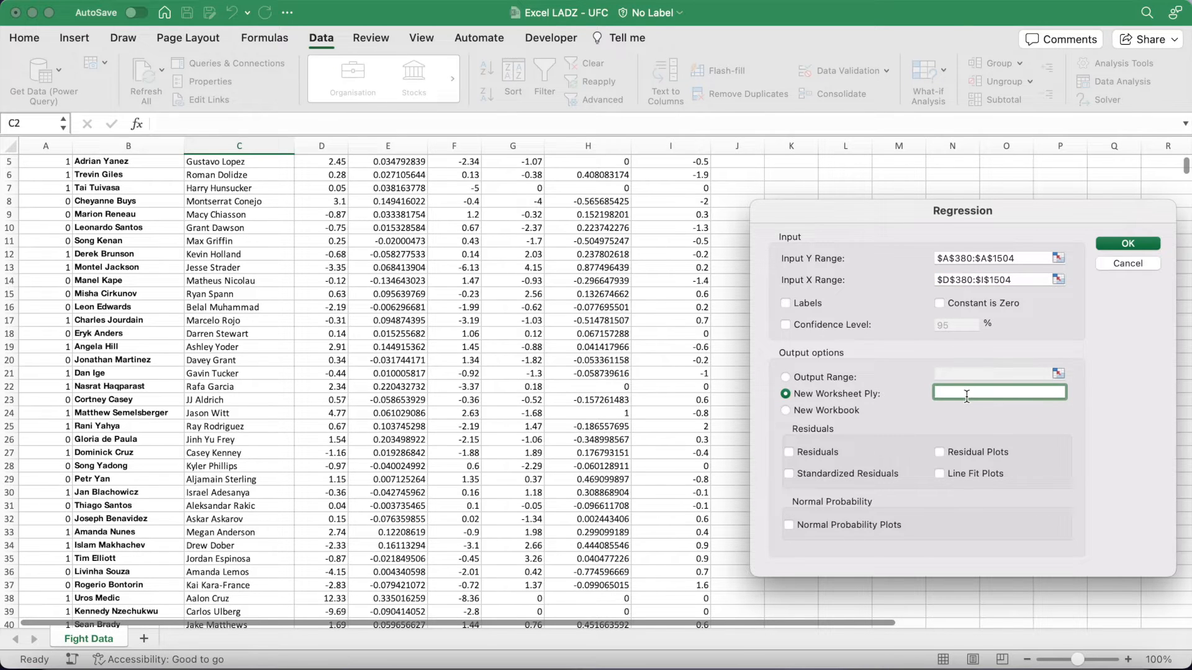
type("Regression")
left_click(1128, 244)
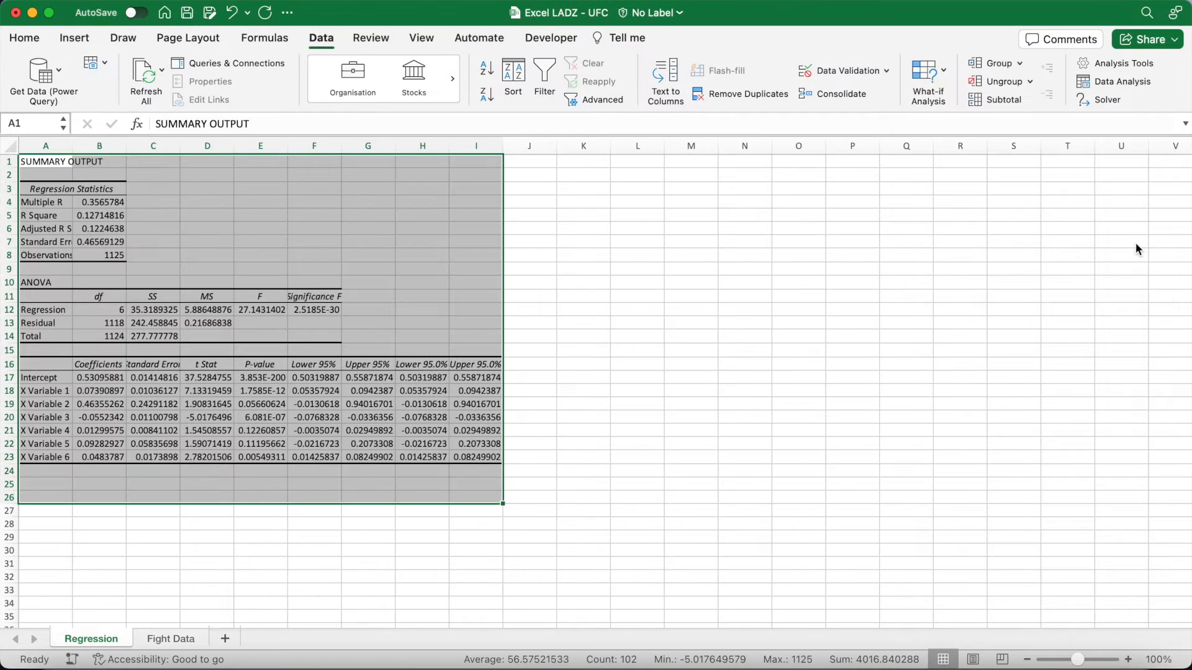
Compare the intercept and X Variable labels in the regression output with the six difference headers on the Fight Data sheet
left_click(602, 269)
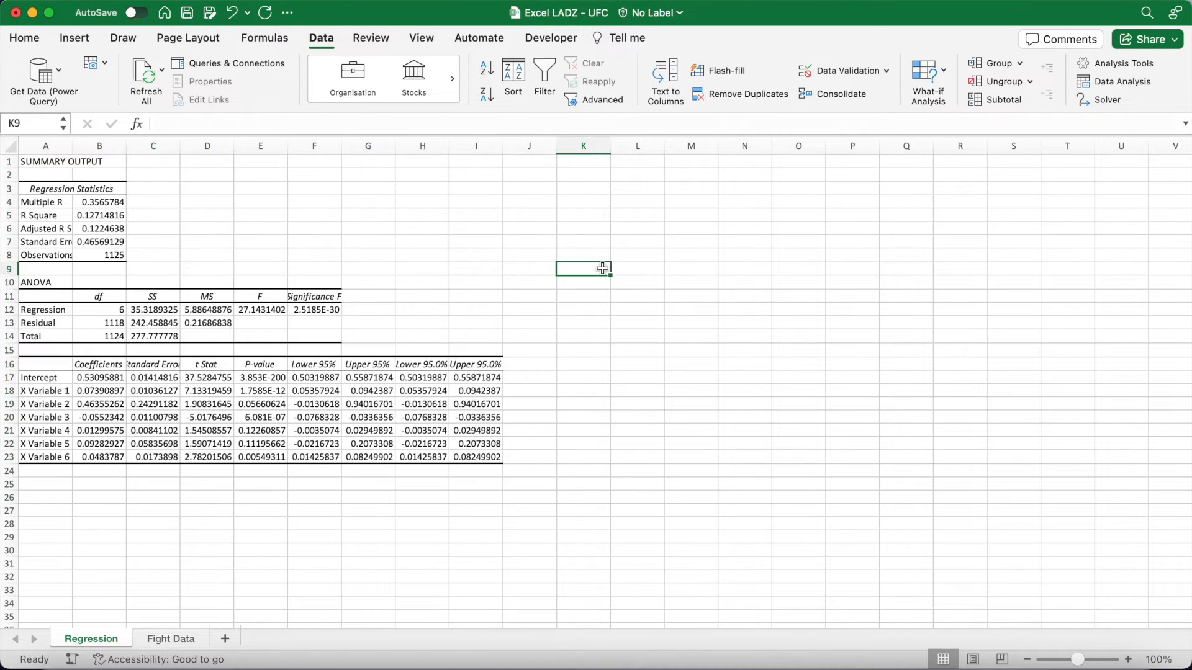
left_click(65, 378)
left_click_drag(64, 391, 62, 458)
left_click(169, 638)
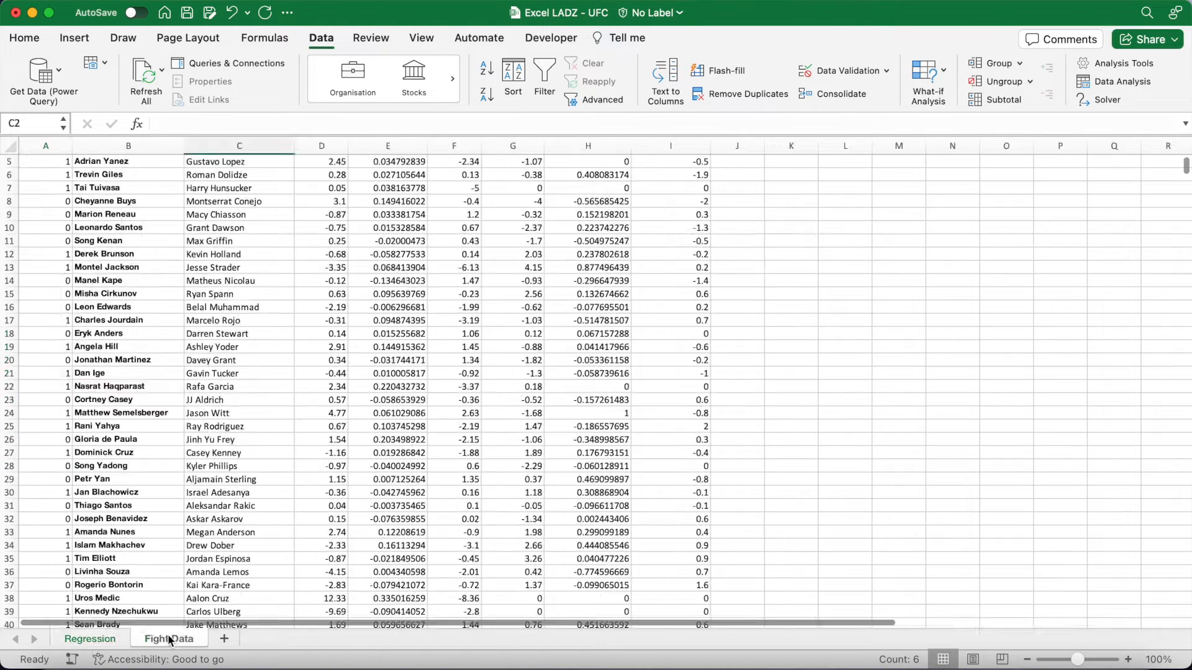
scroll(234, 391, "up", 4)
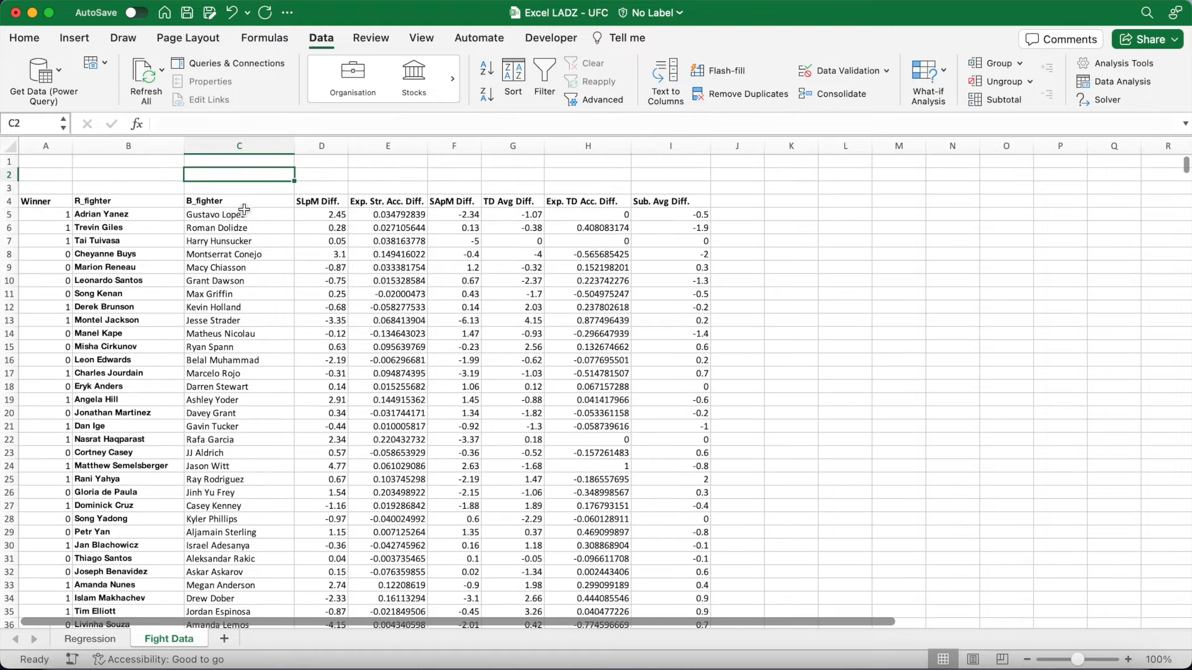
left_click_drag(233, 198, 663, 190)
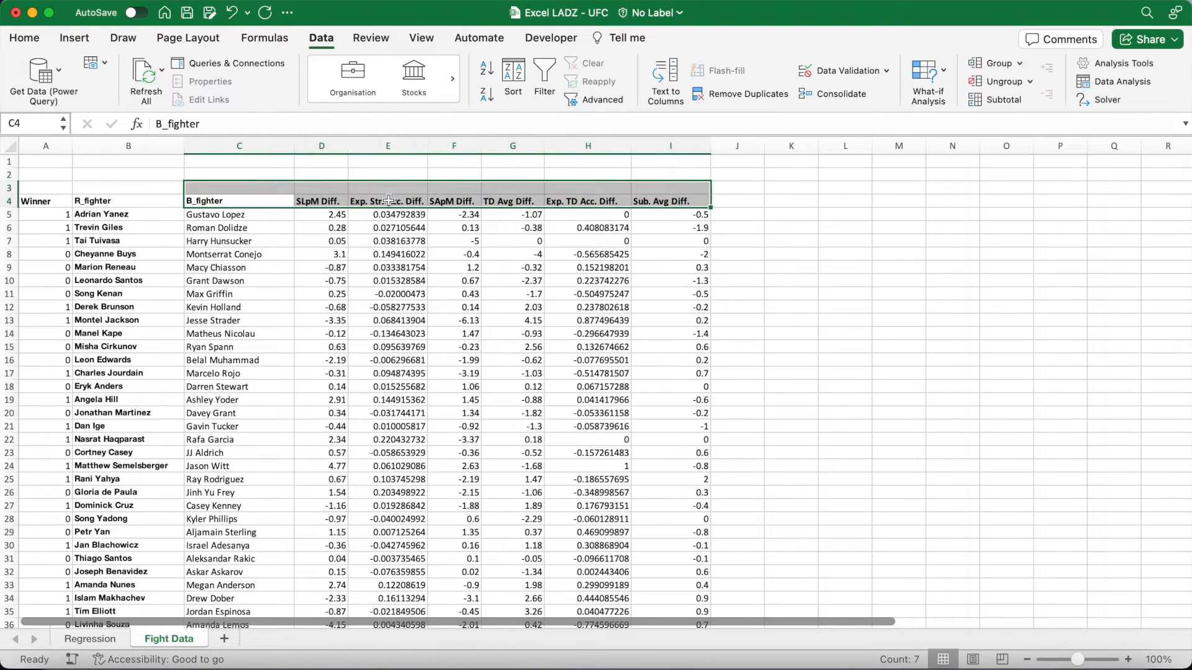
left_click_drag(313, 199, 682, 197)
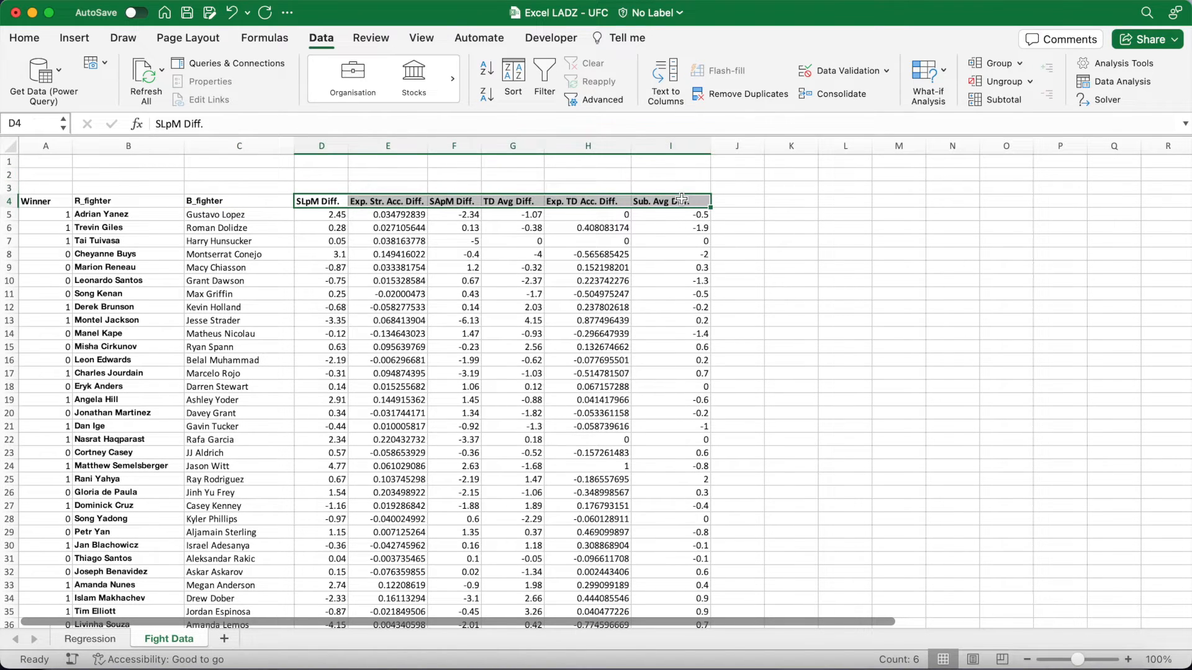
left_click(747, 232)
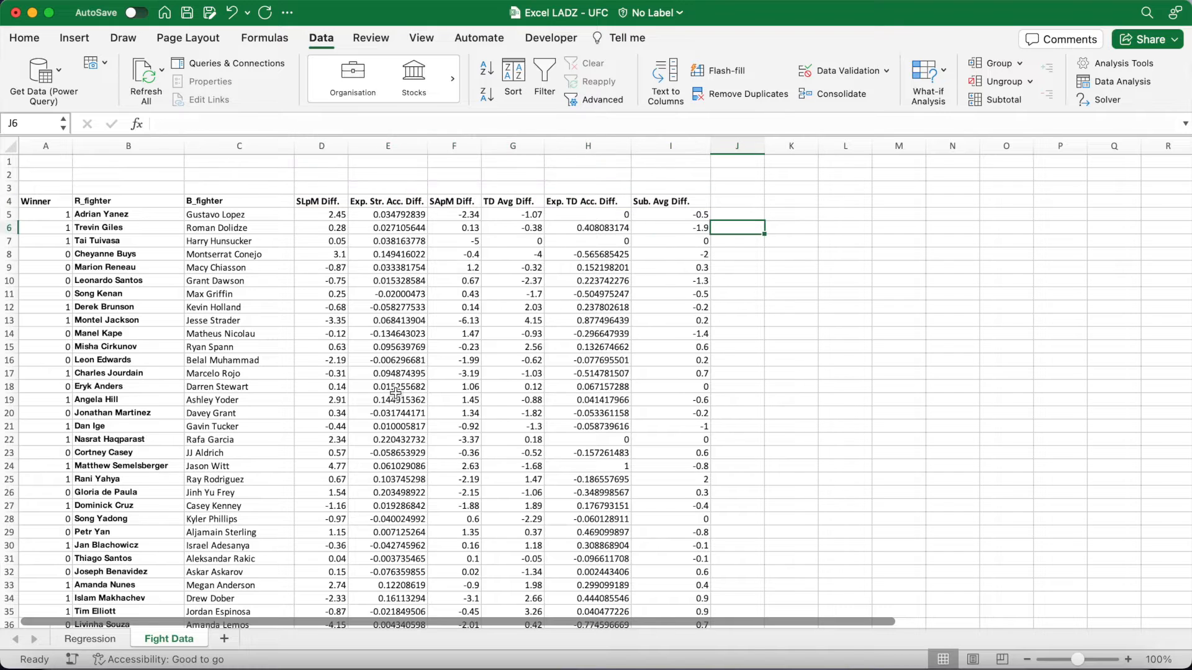
Examine the intercept and variable coefficients in B17:B23 of the Regression sheet and return to Fight Data
left_click(102, 642)
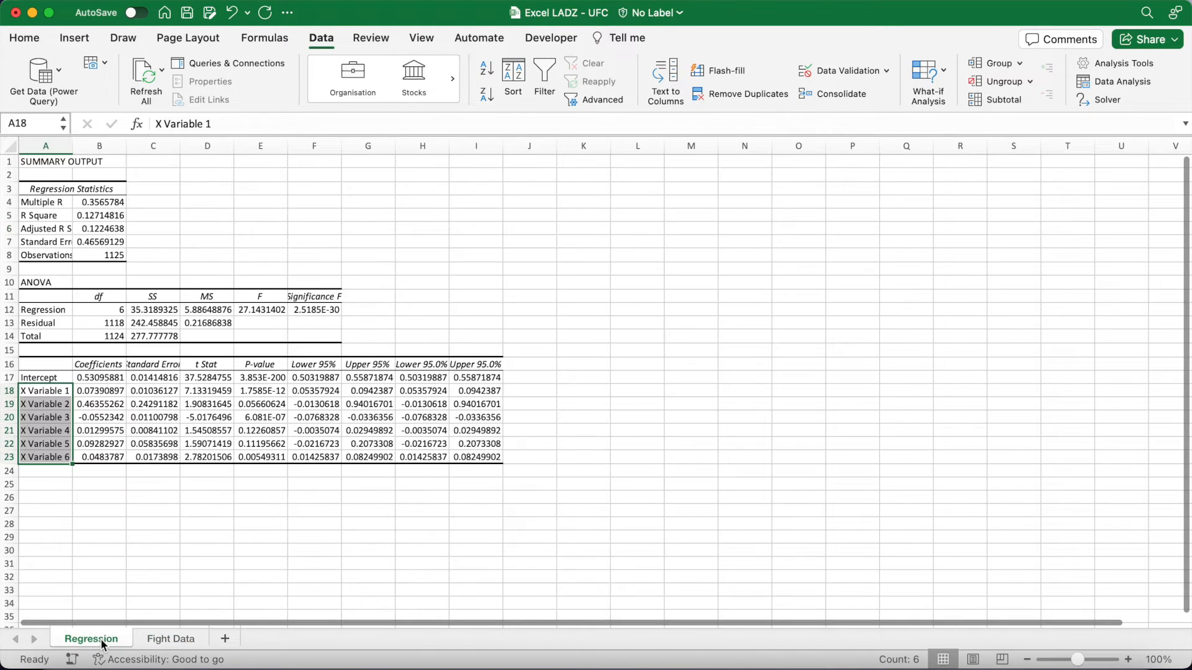
left_click(115, 378)
left_click_drag(115, 377, 109, 460)
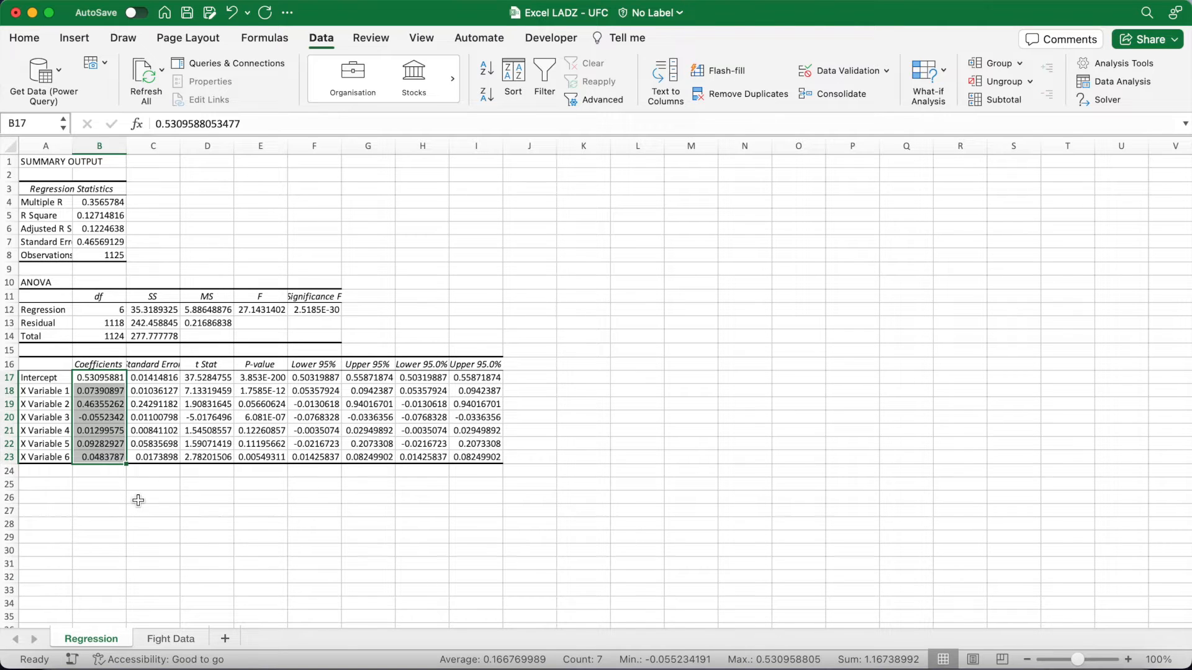
left_click(132, 499)
left_click(170, 640)
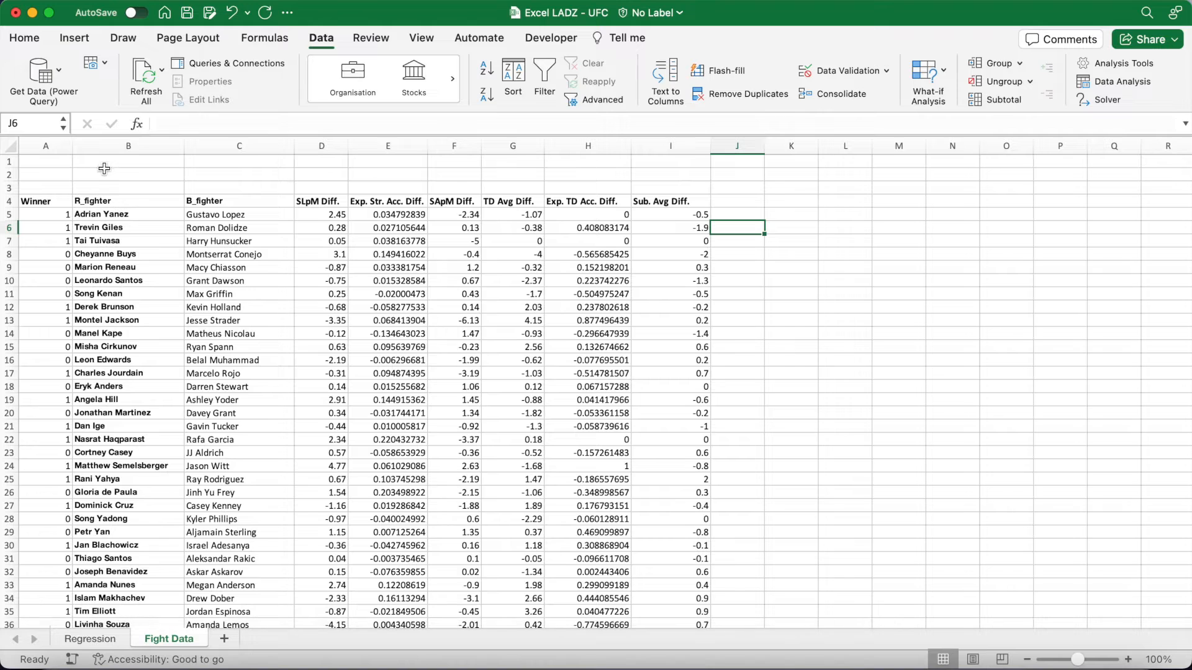
Copy the six difference headers in D4:I4 into row 1 starting at B1
left_click(306, 202)
left_click_drag(306, 202, 672, 201)
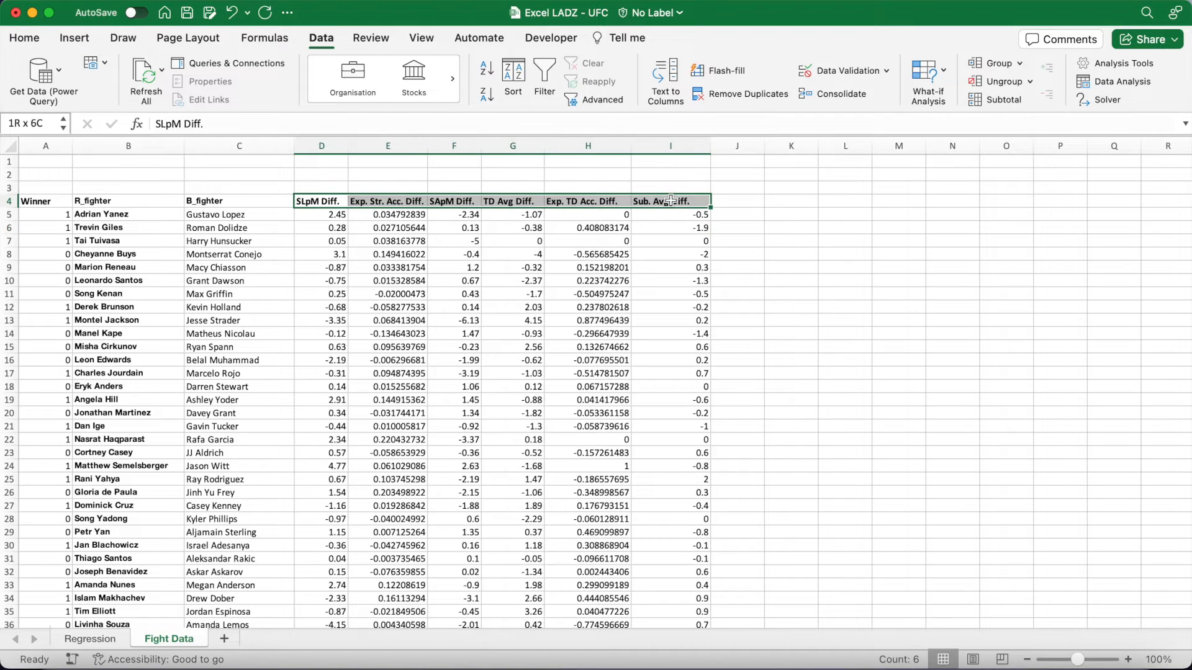
key("super+c")
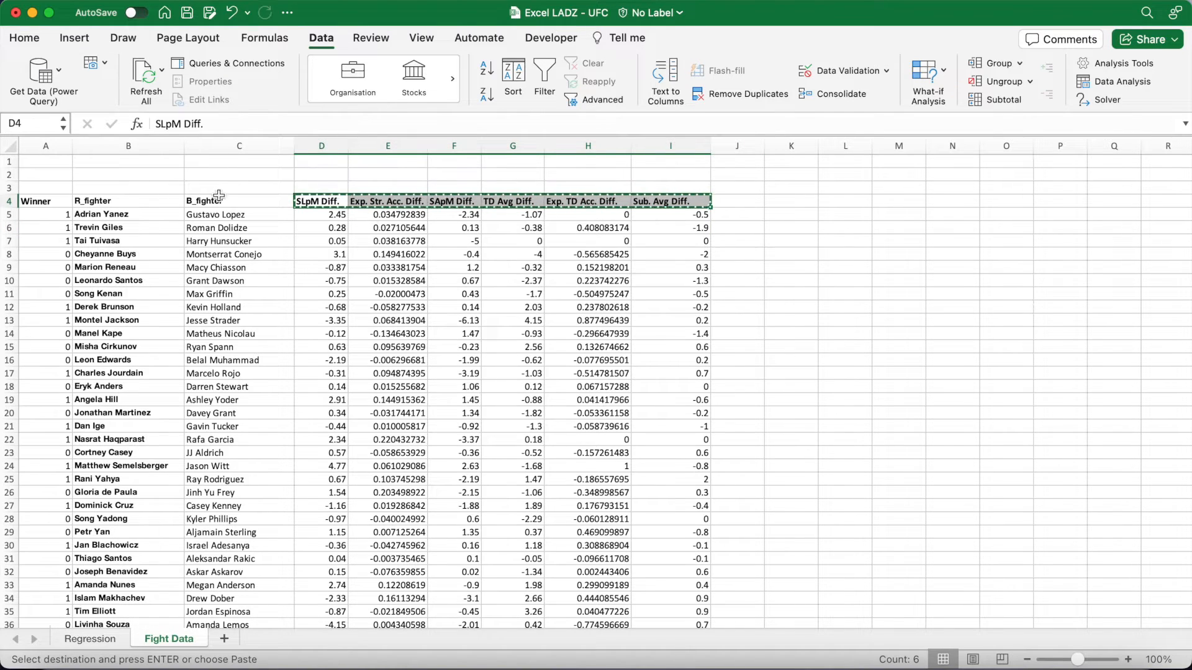
left_click(130, 162)
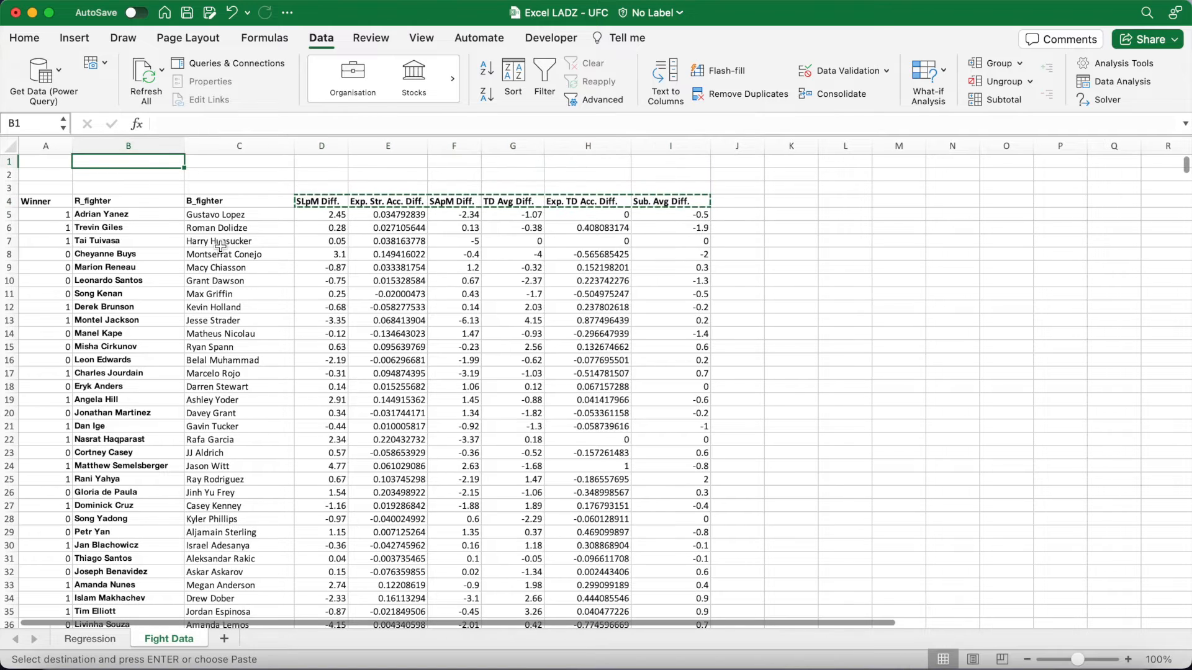
key("super+v")
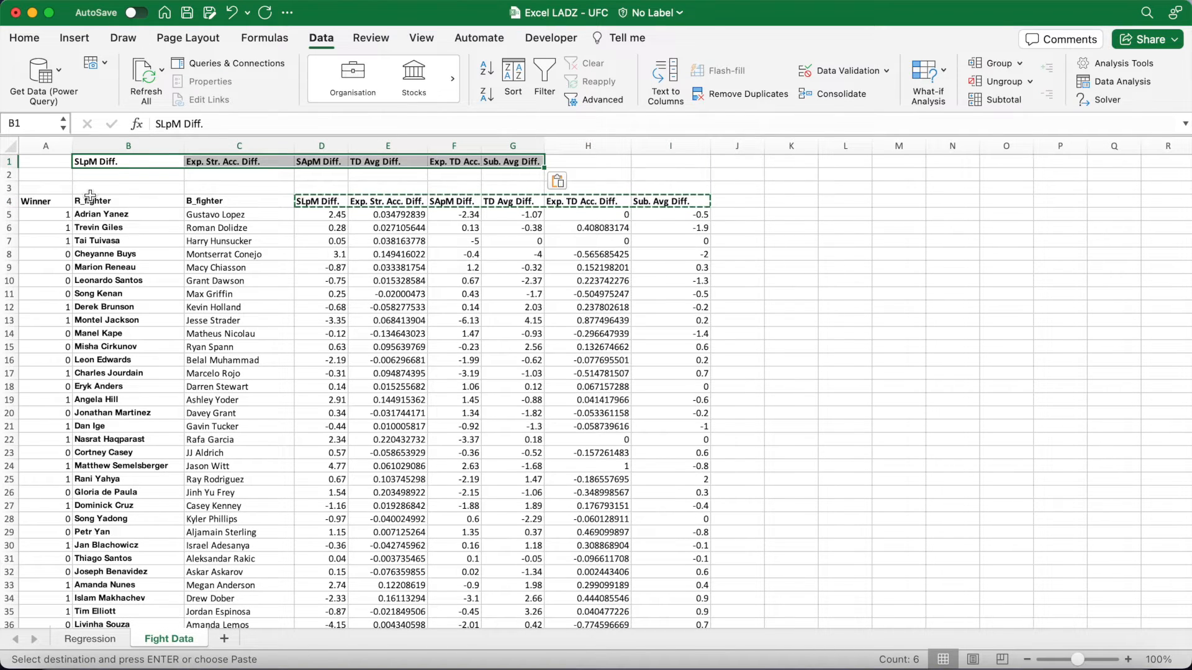
Label cell A1 Intercept and widen column F slightly
left_click(48, 163)
key("Escape")
type("Intercept")
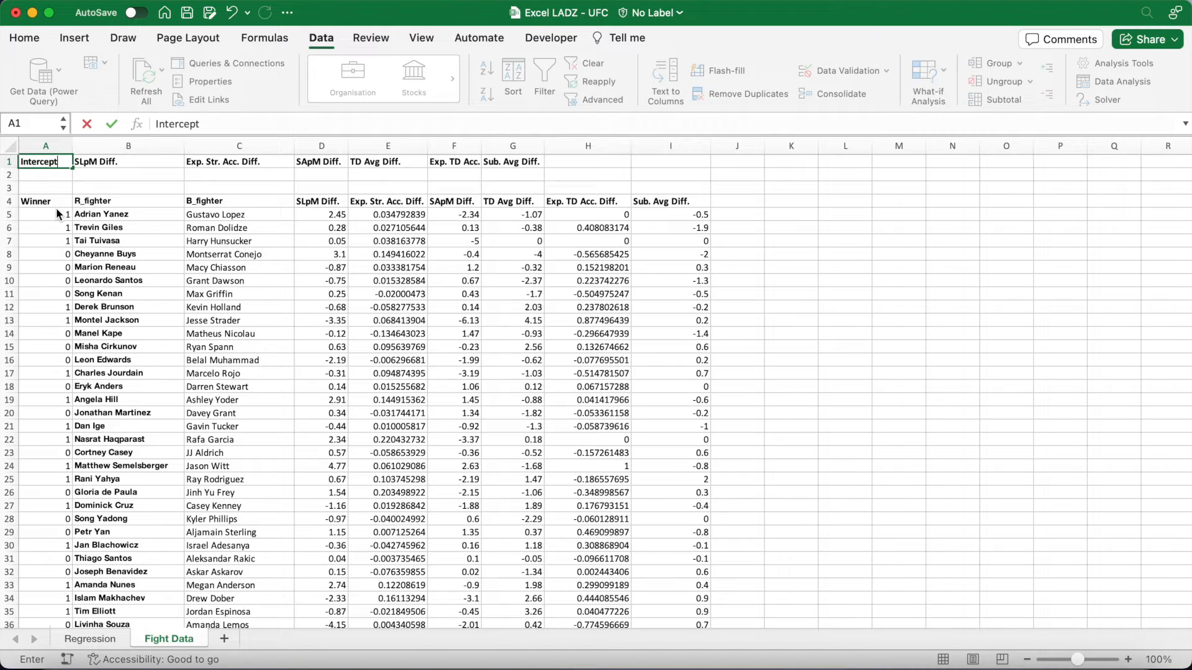
key("Return")
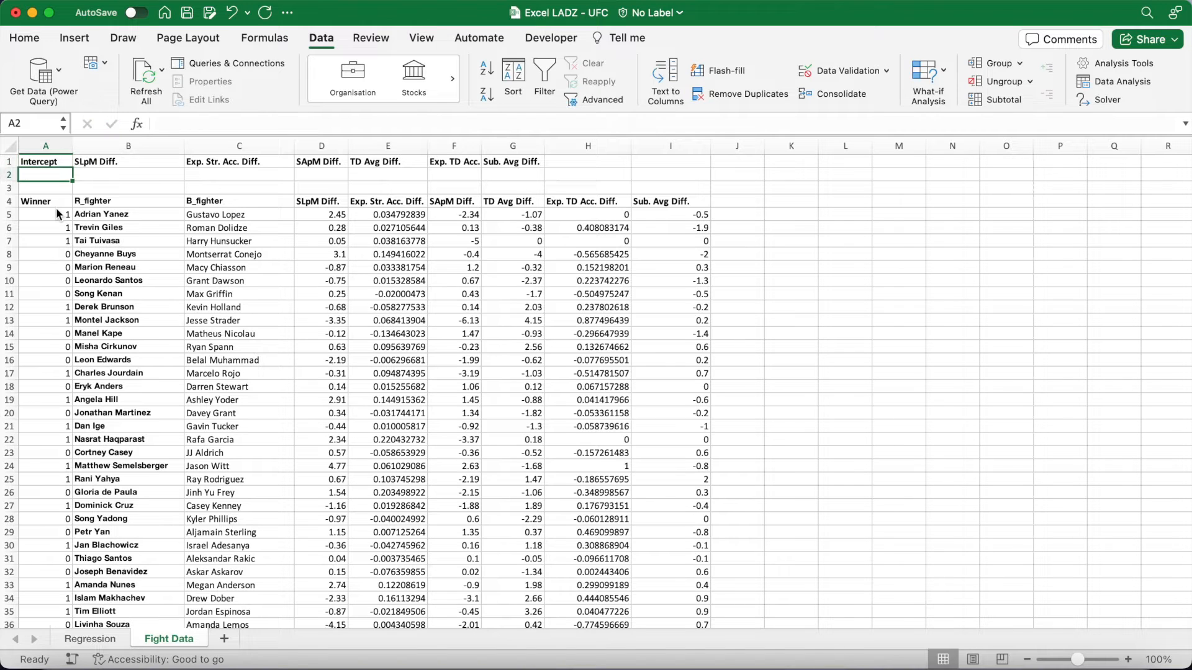
left_click_drag(483, 148, 493, 149)
Bring the regression coefficients into row 2 by entering =TRANSPOSE(Regression!B17:B23) in A2 of Fight Data
left_click(115, 639)
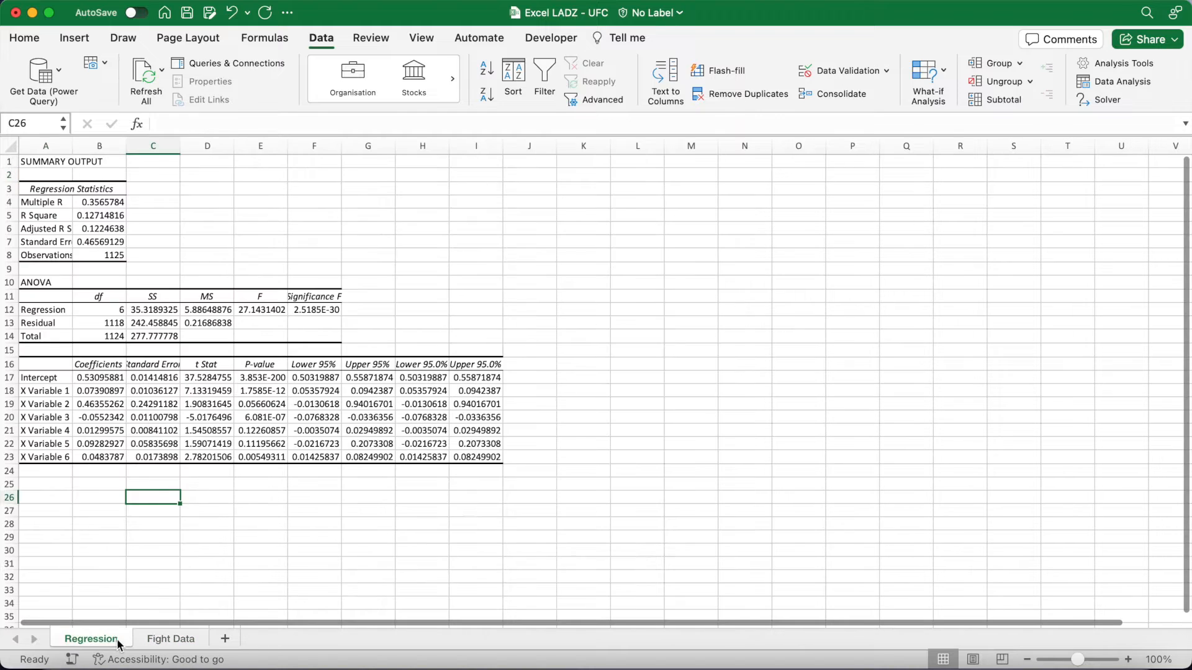
left_click_drag(115, 378, 118, 459)
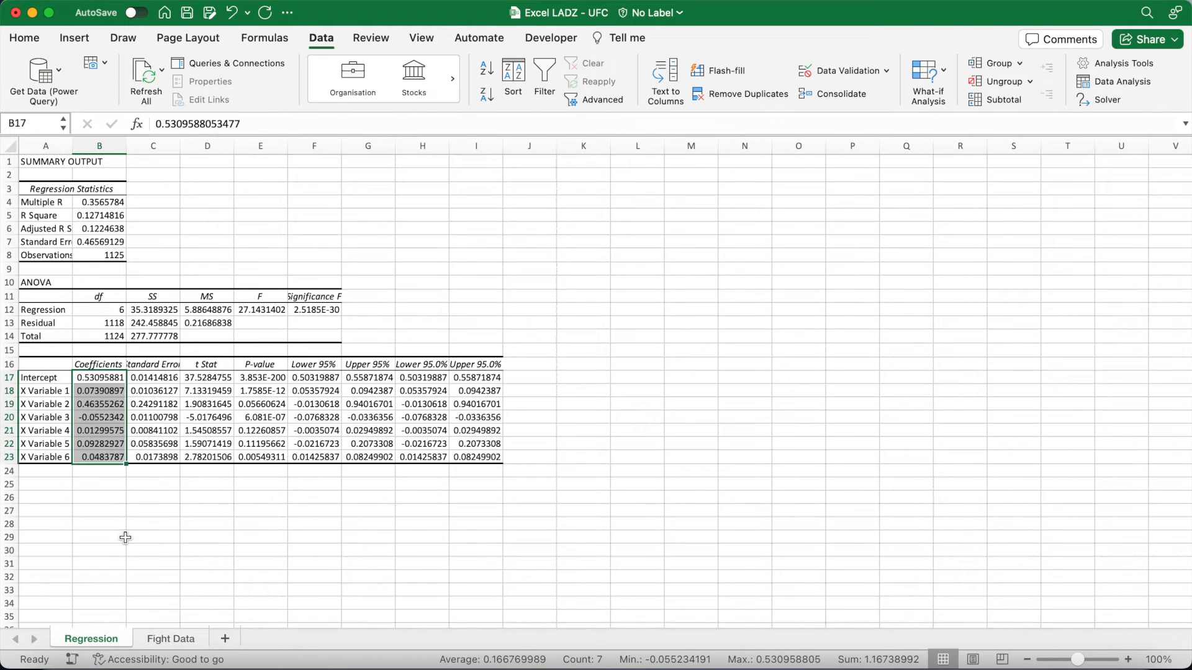
left_click(169, 639)
type("=")
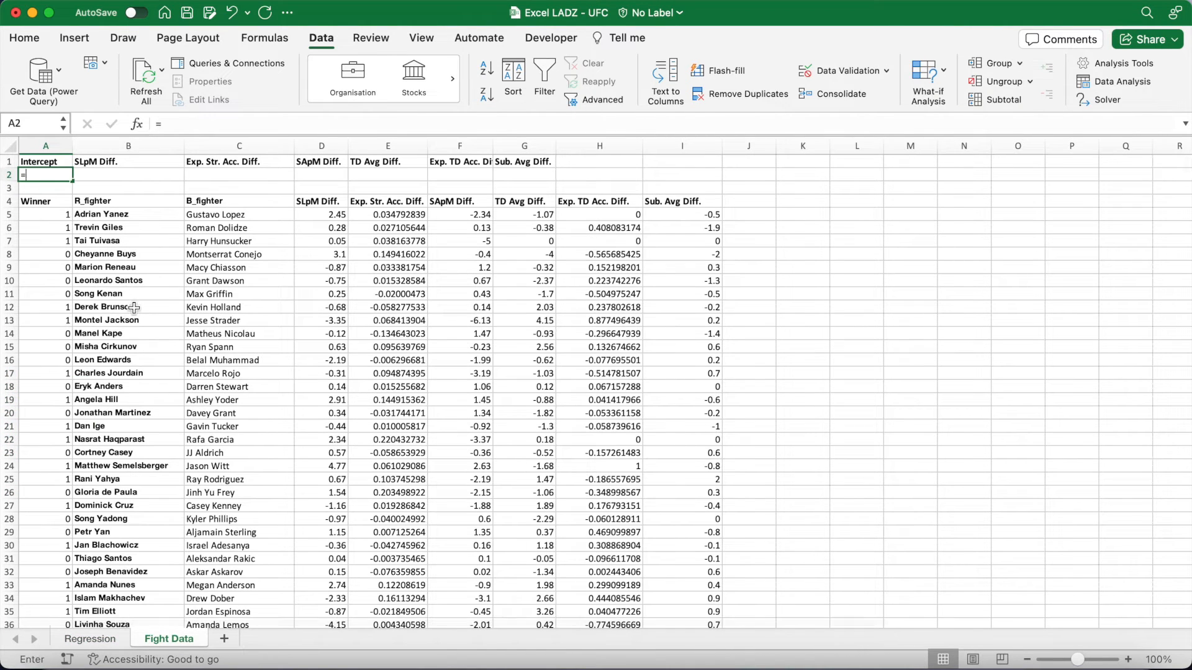
type("TRANSPOSE(")
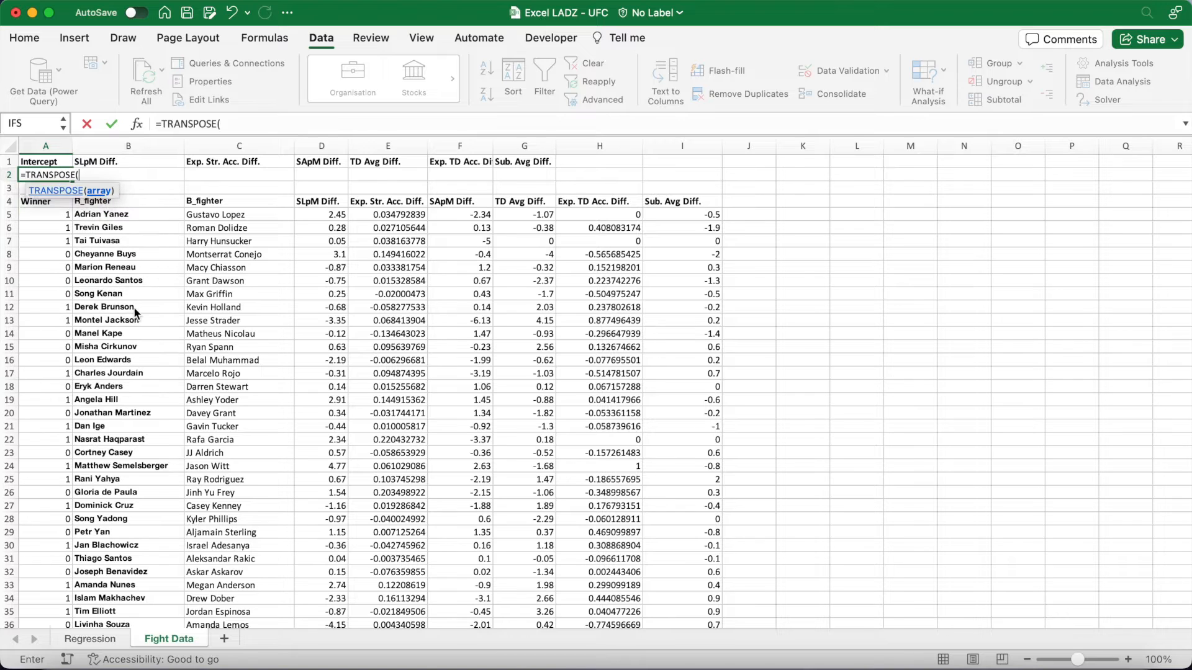
left_click(91, 639)
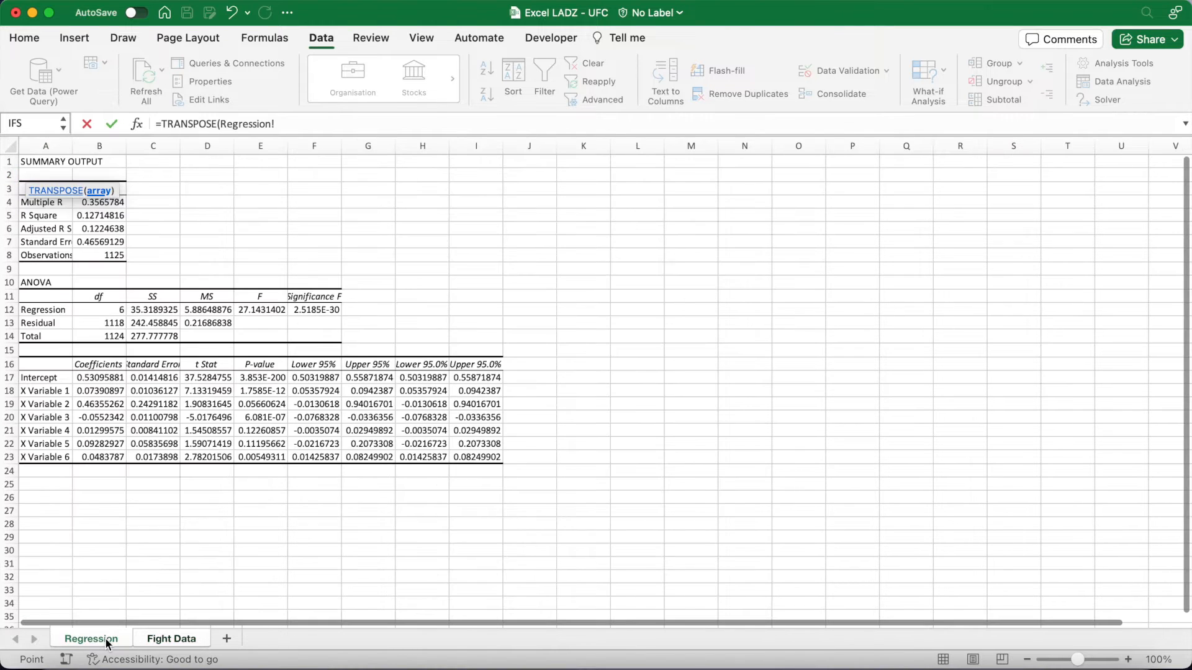
left_click_drag(99, 378, 112, 460)
key("Return")
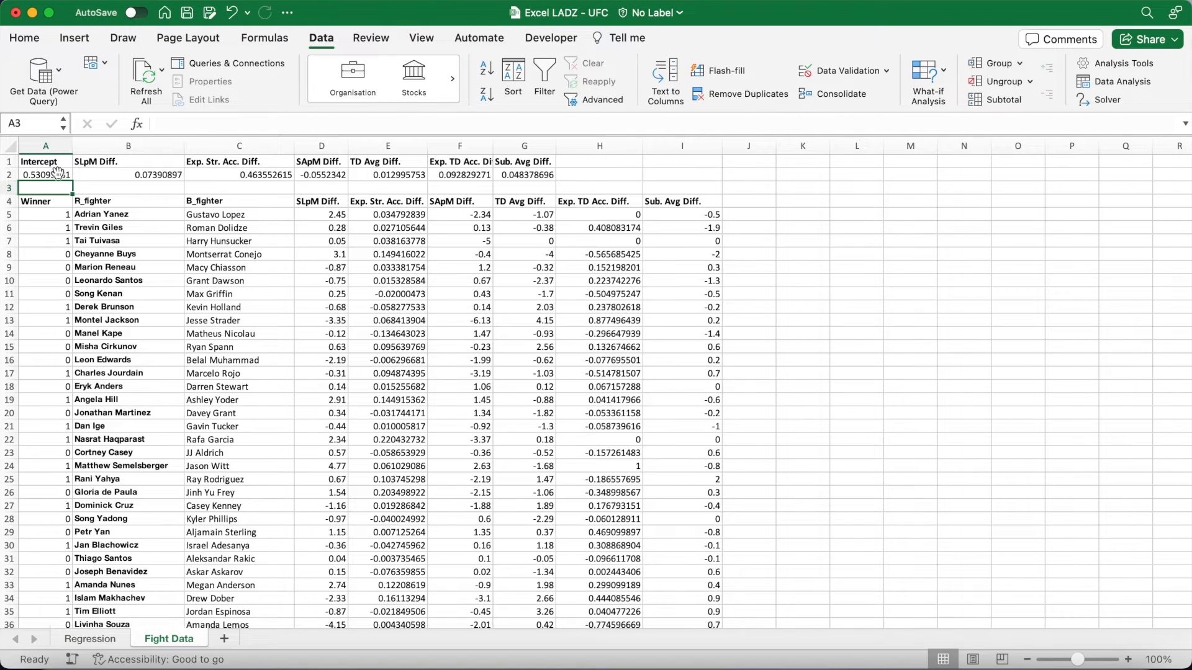
Replace the transposed coefficient formulas in A2:G2 with static values and autofit column F
left_click(54, 172)
left_click_drag(54, 172, 522, 174)
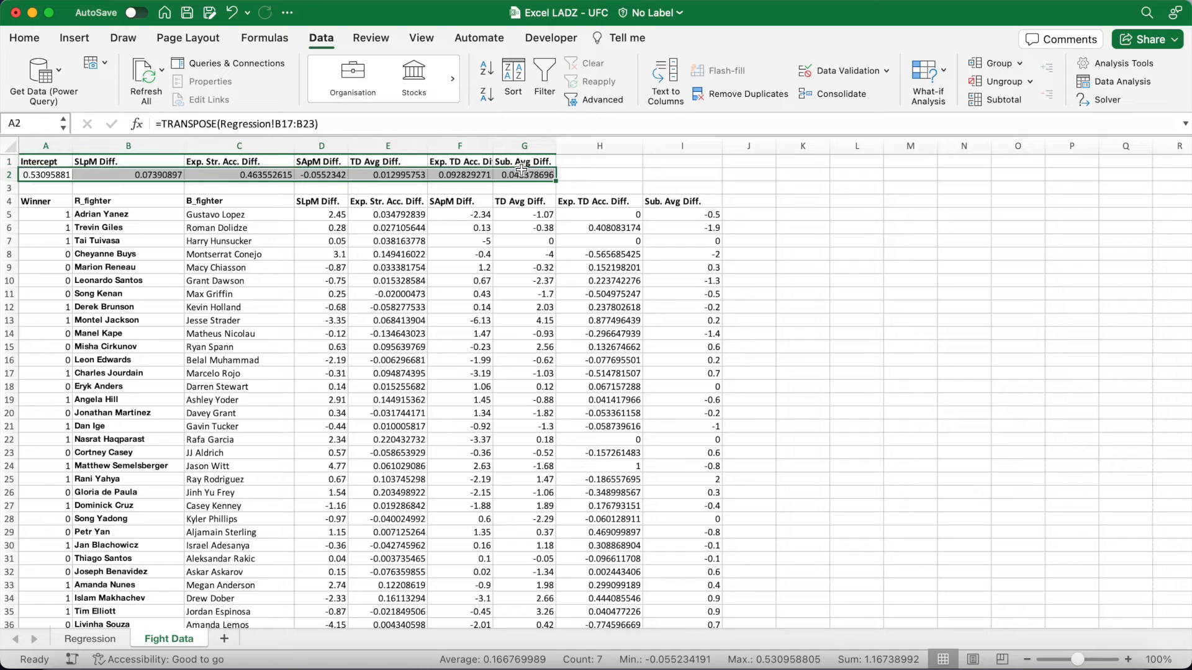
right_click(65, 179)
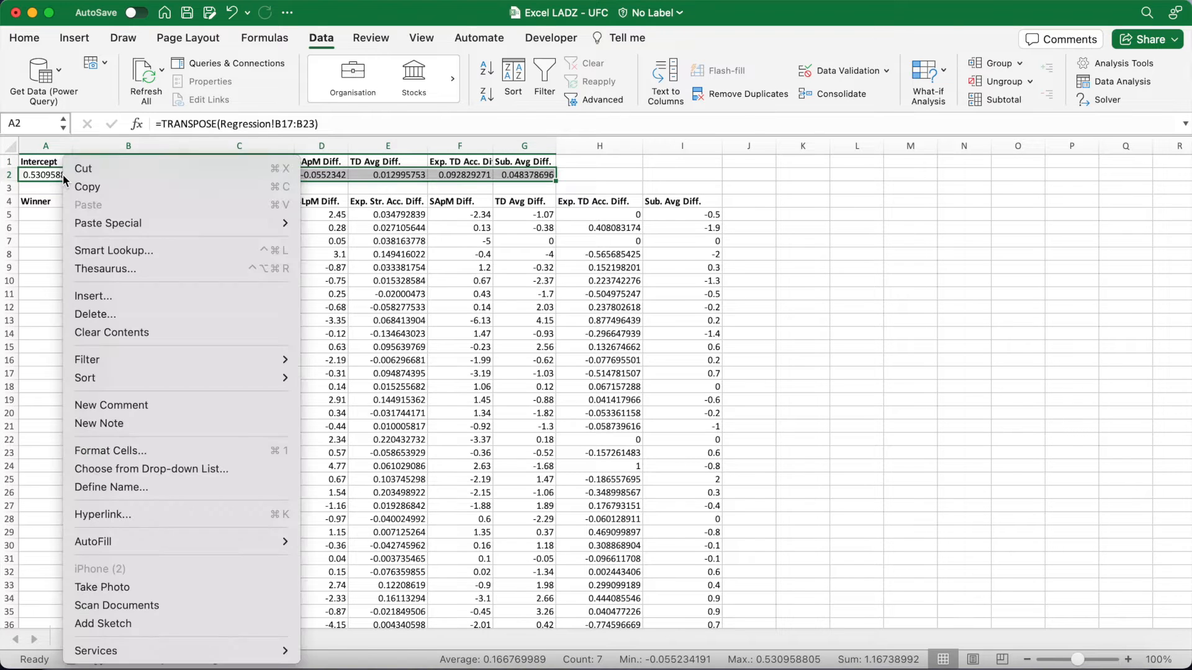
left_click(92, 187)
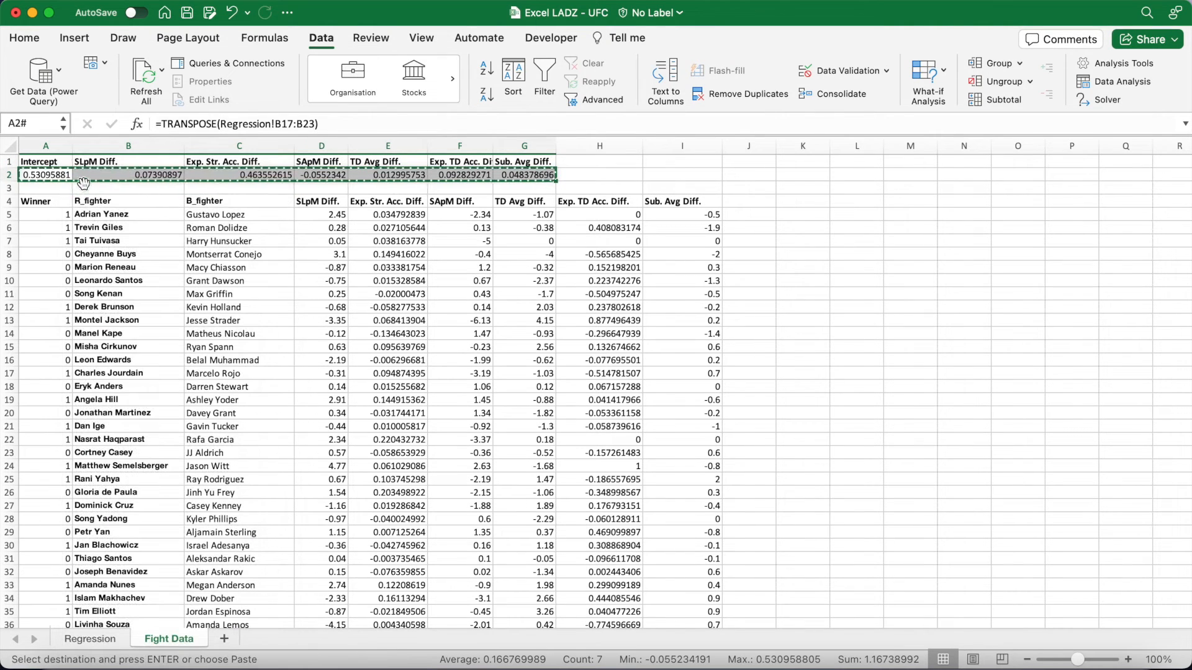
right_click(65, 180)
mouse_move(169, 223)
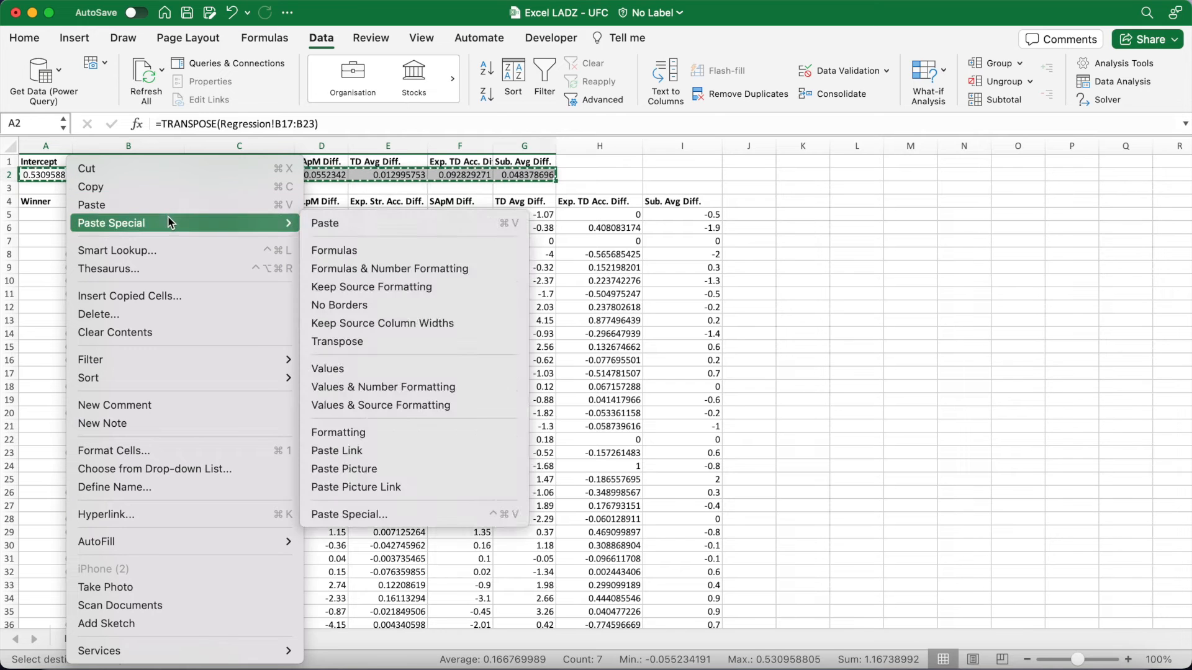
left_click(378, 368)
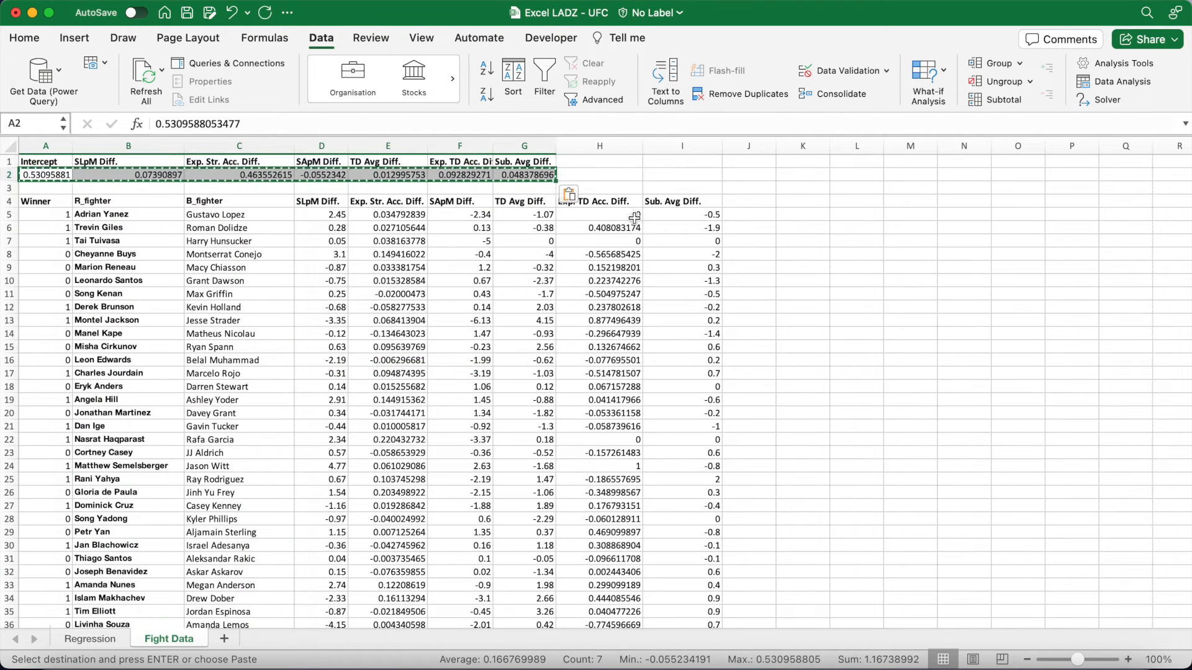
left_click(662, 176)
key("Escape")
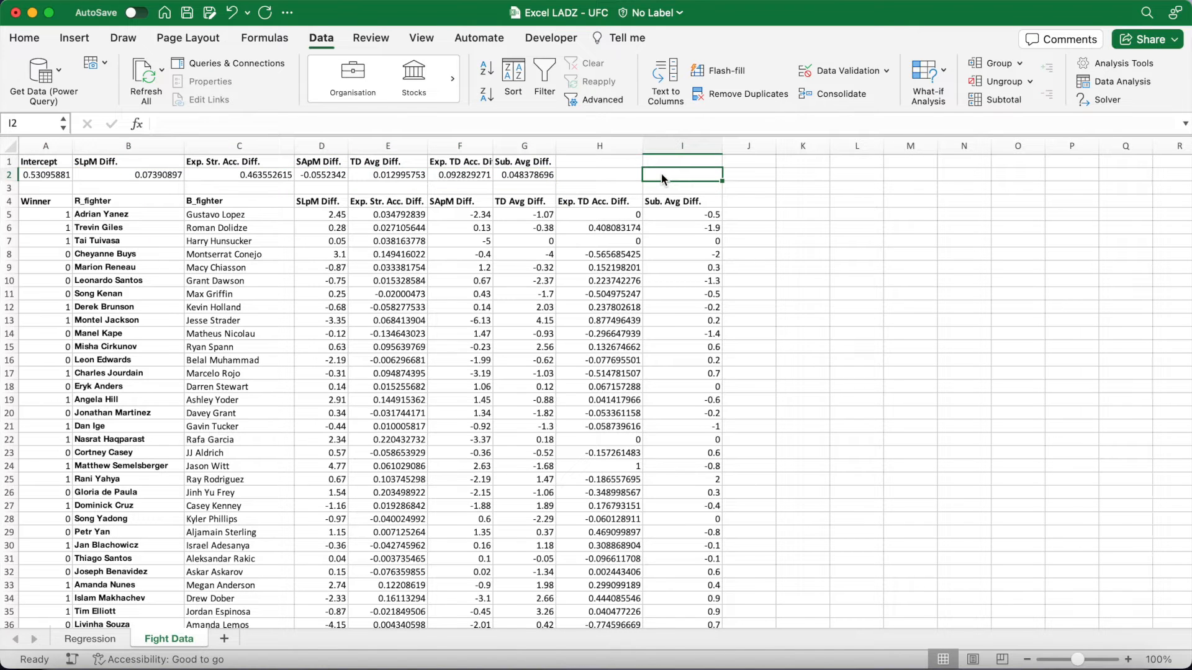
double_click(493, 146)
Examine the labels in A1:G1 against the coefficients beneath them in A2:G2
left_click(59, 165)
key("Right")
key("Right")
key("Right")
key("Right")
key("Right")
key("Right")
key("Down")
key("Left")
key("Left")
key("Left")
key("Left")
key("Left")
key("Left")
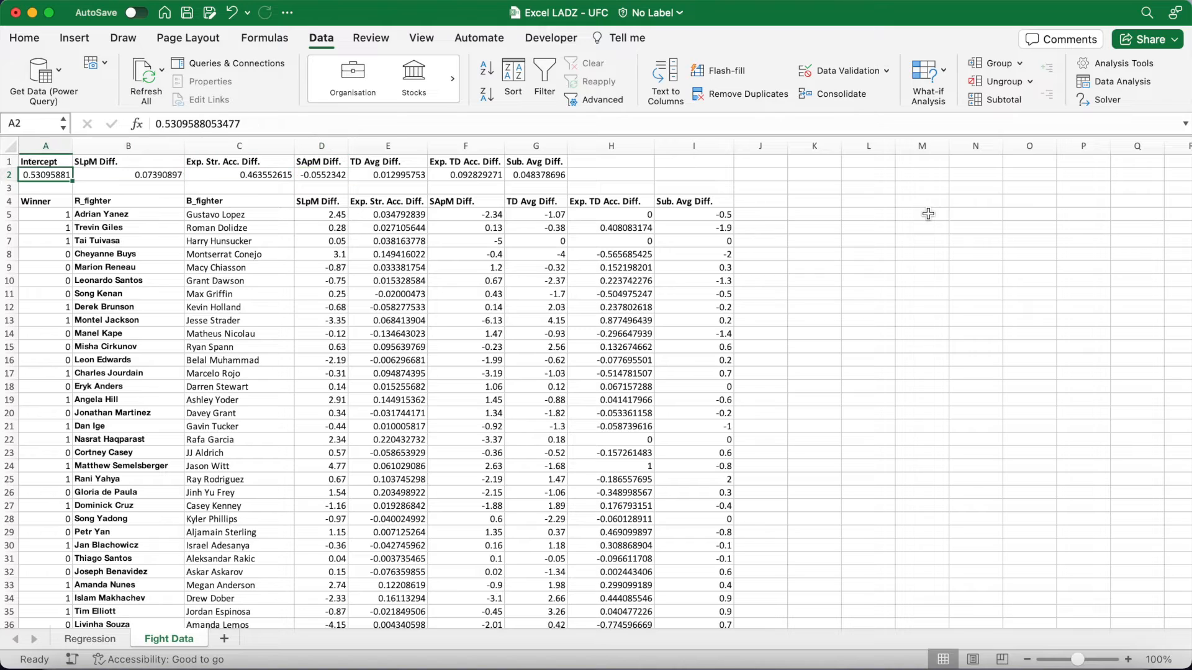
Add a Score header in J4 beside the Sub. Avg Diff. column
left_click(771, 205)
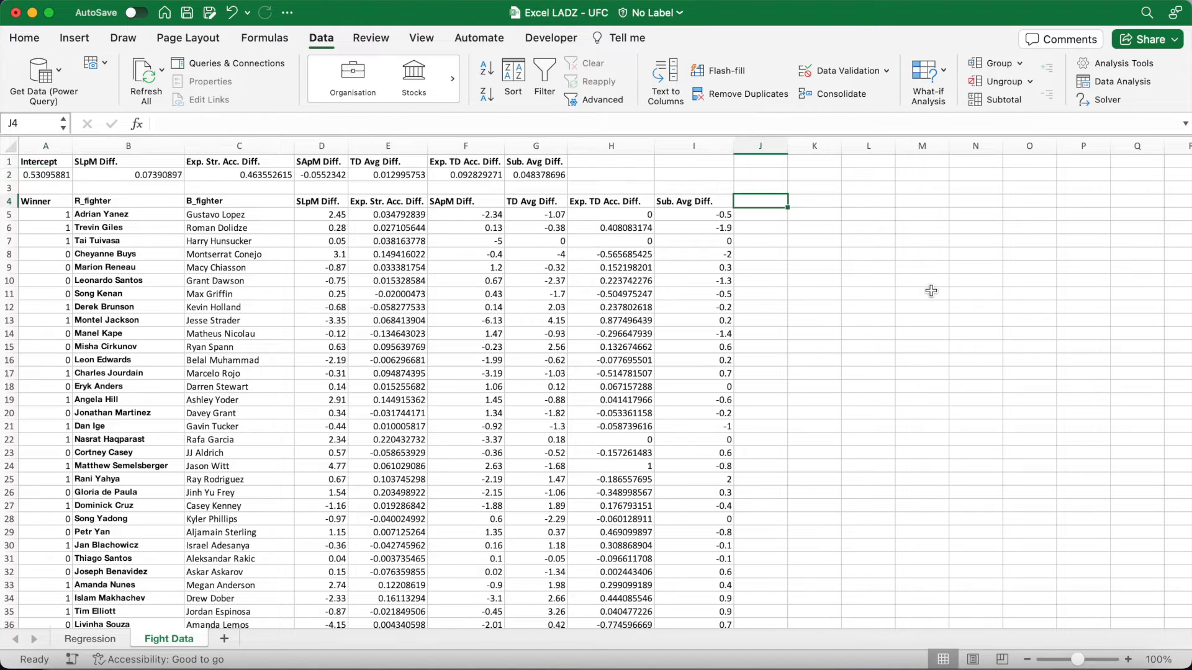
type("Score")
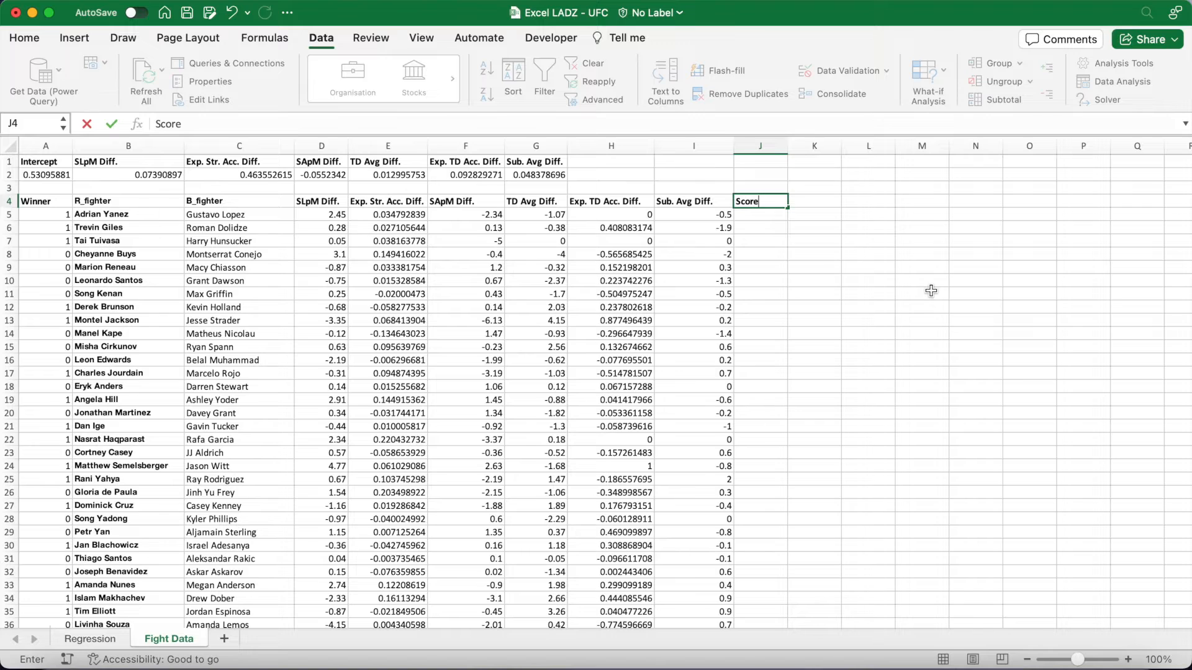
key("Return")
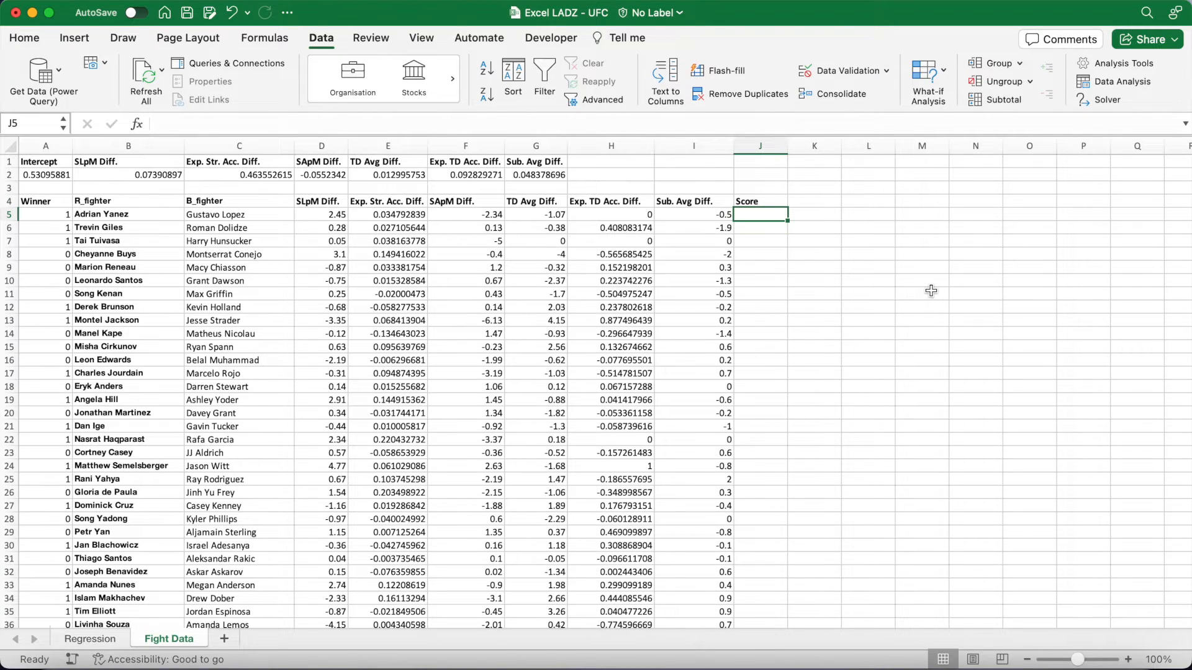
Calculate the first fight's score in J5 with =$A$2+SUMPRODUCT(D5:I5,$B$2:$G$2)
left_click(762, 124)
type("=")
left_click(51, 178)
key("F4")
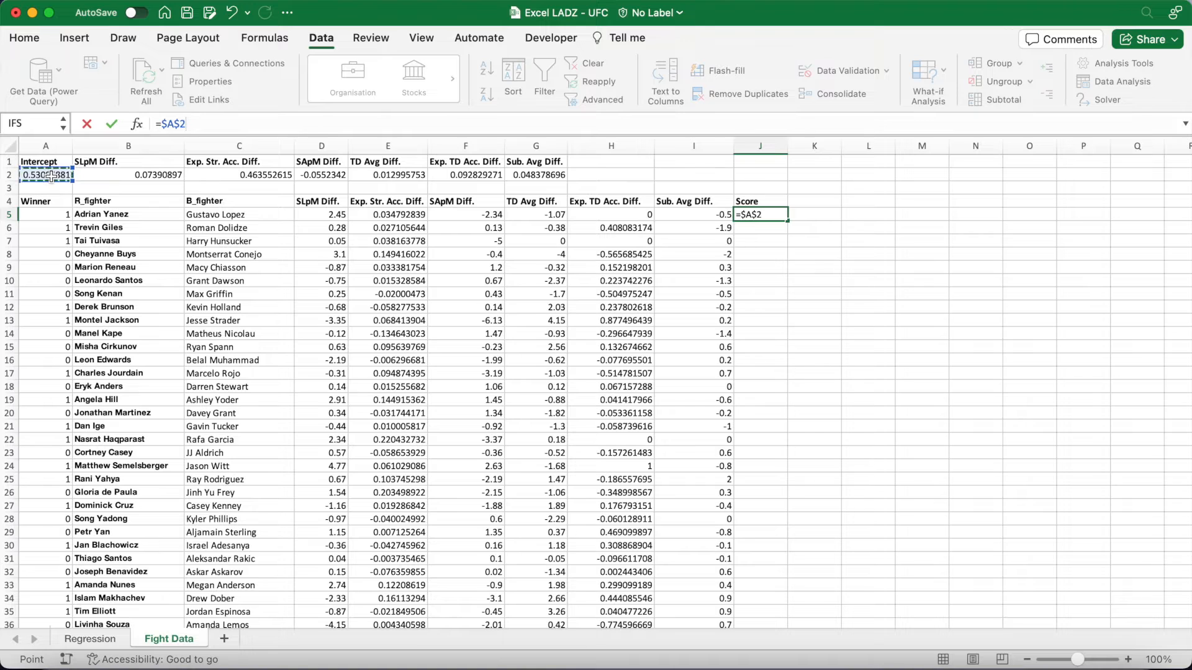
type("+")
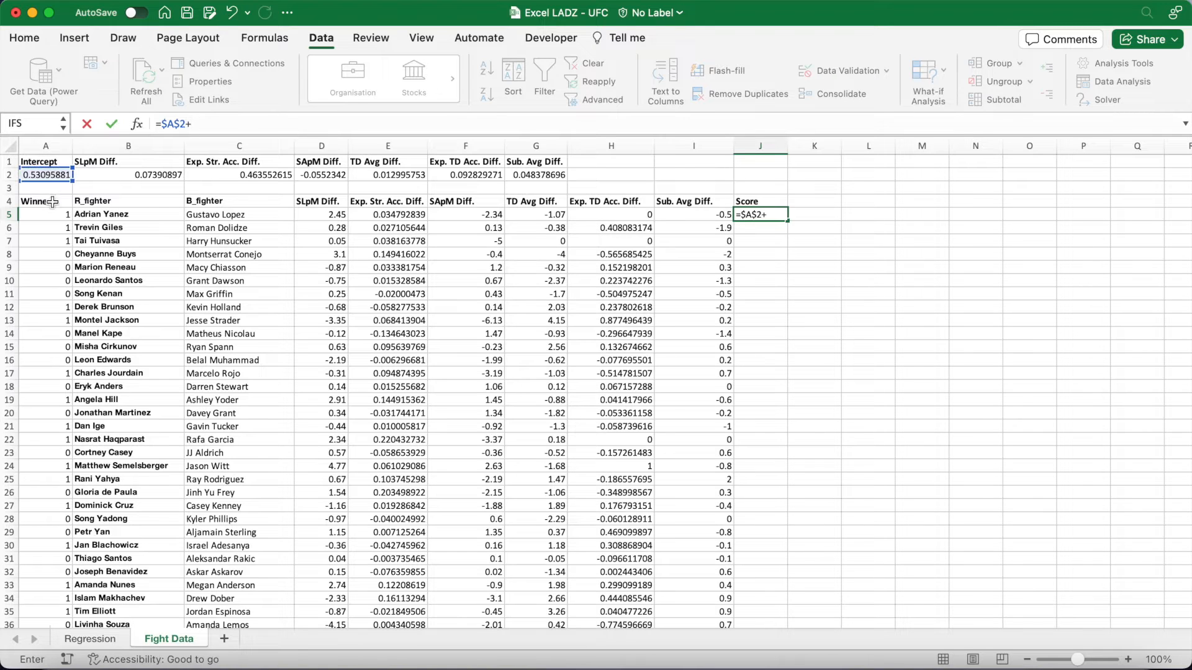
type("SUMPRODUCT(")
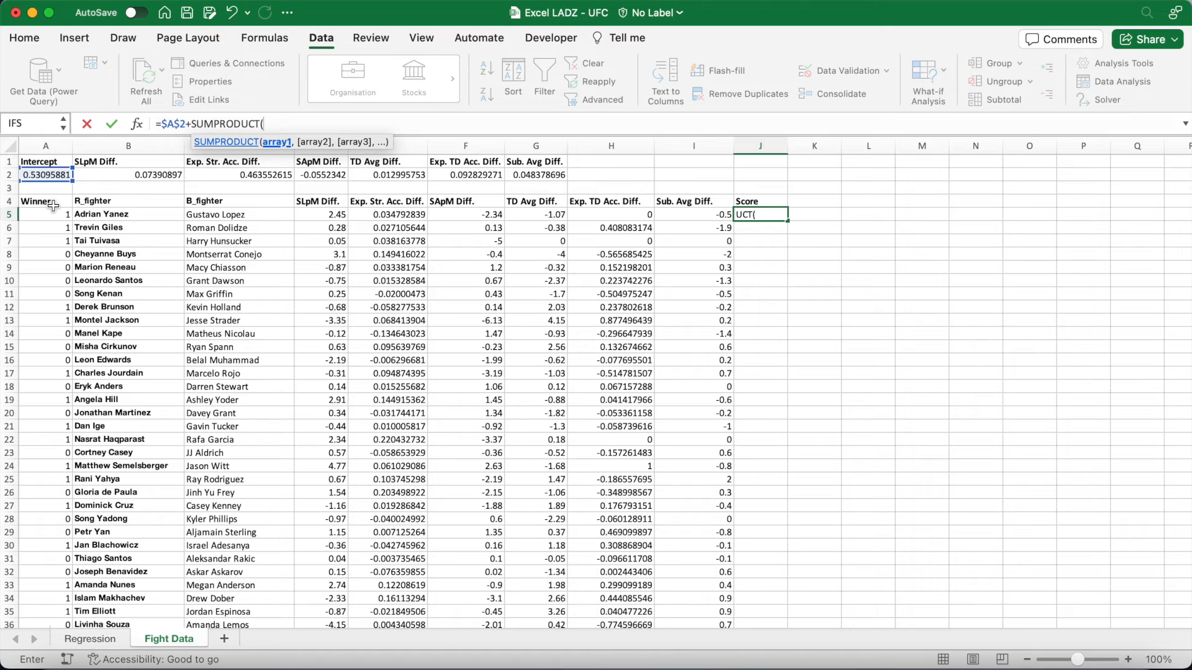
left_click(315, 216)
left_click_drag(315, 216, 690, 216)
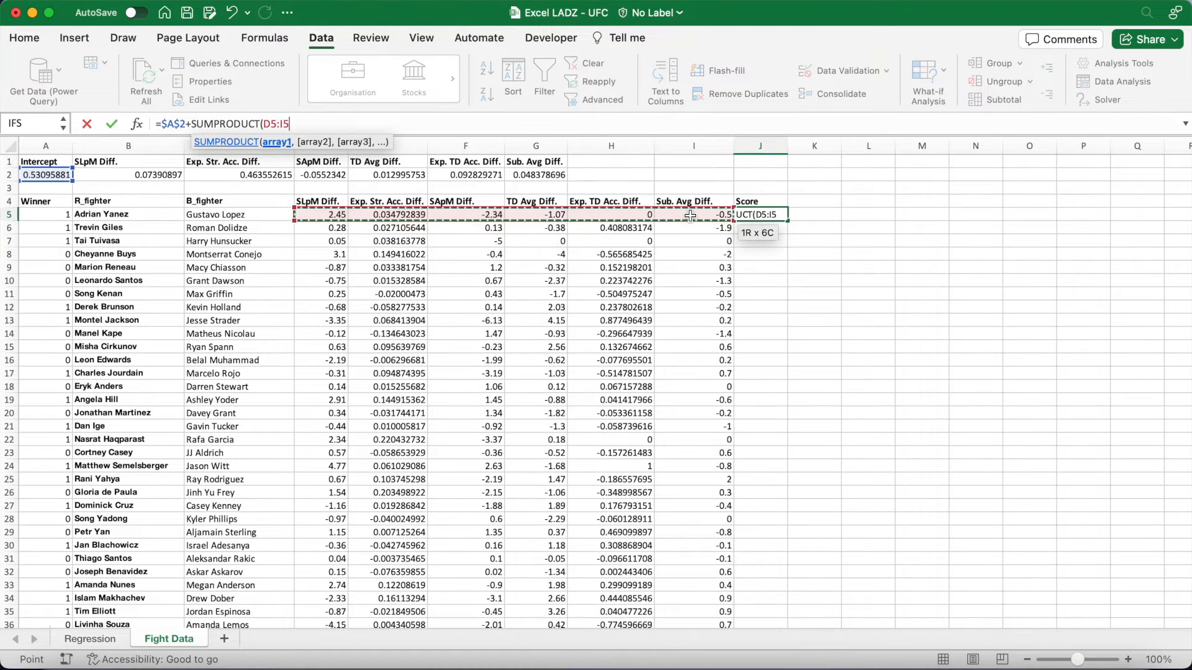
type(",")
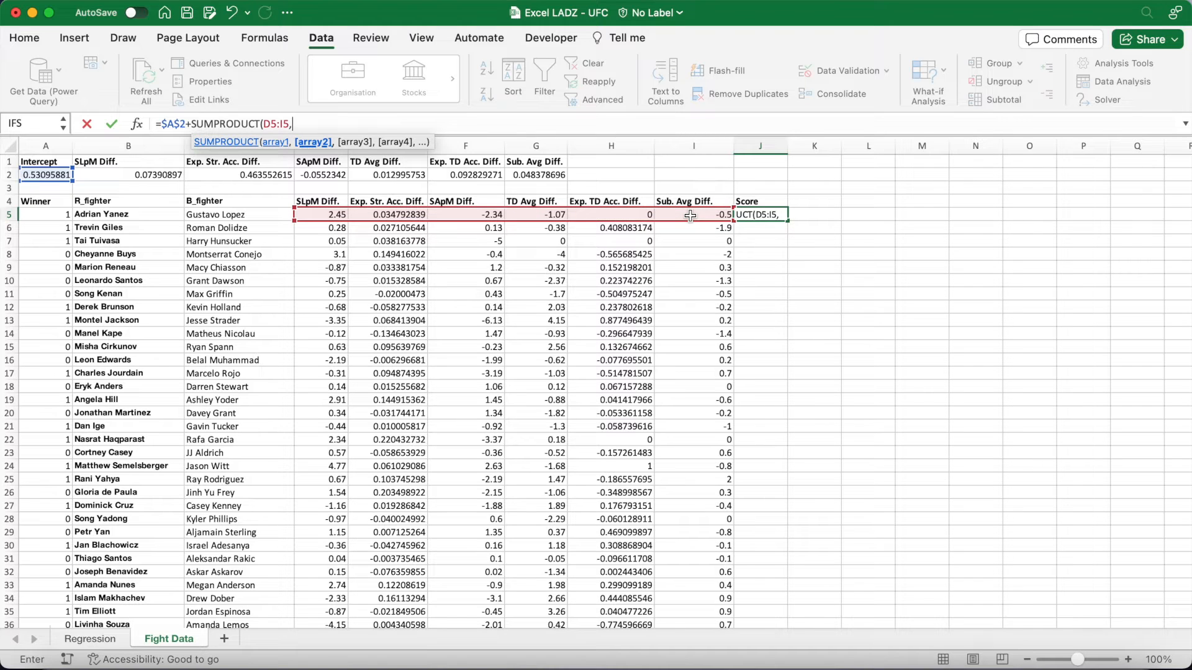
left_click_drag(116, 179, 559, 175)
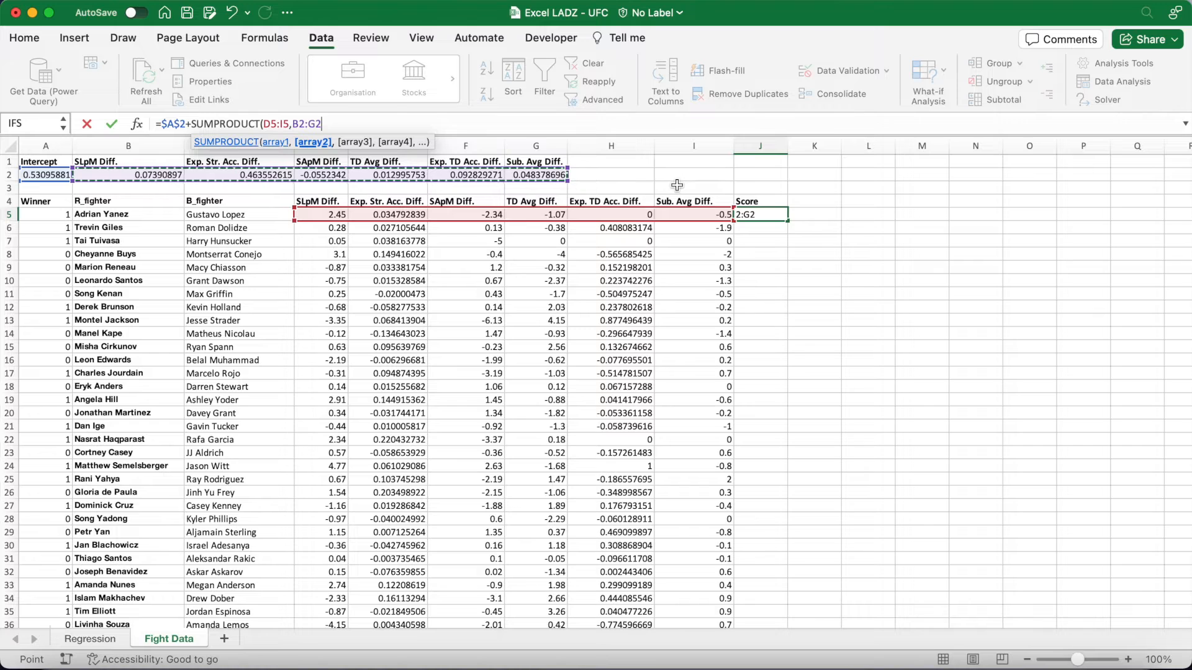
key("F4")
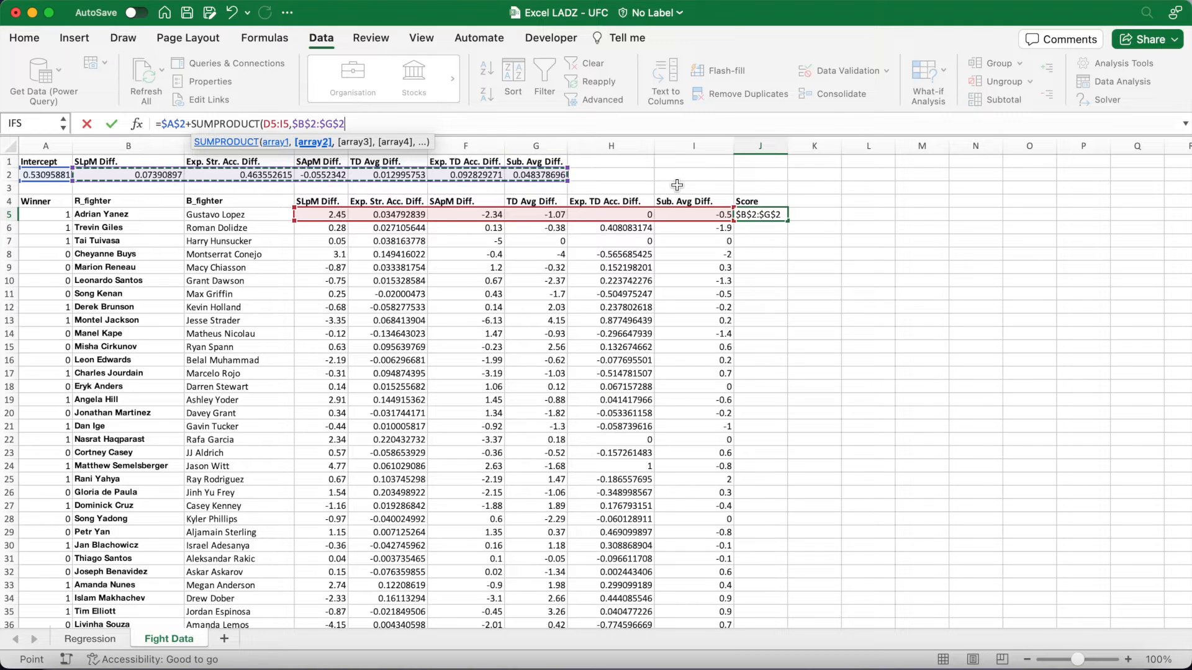
type(")")
key("Return")
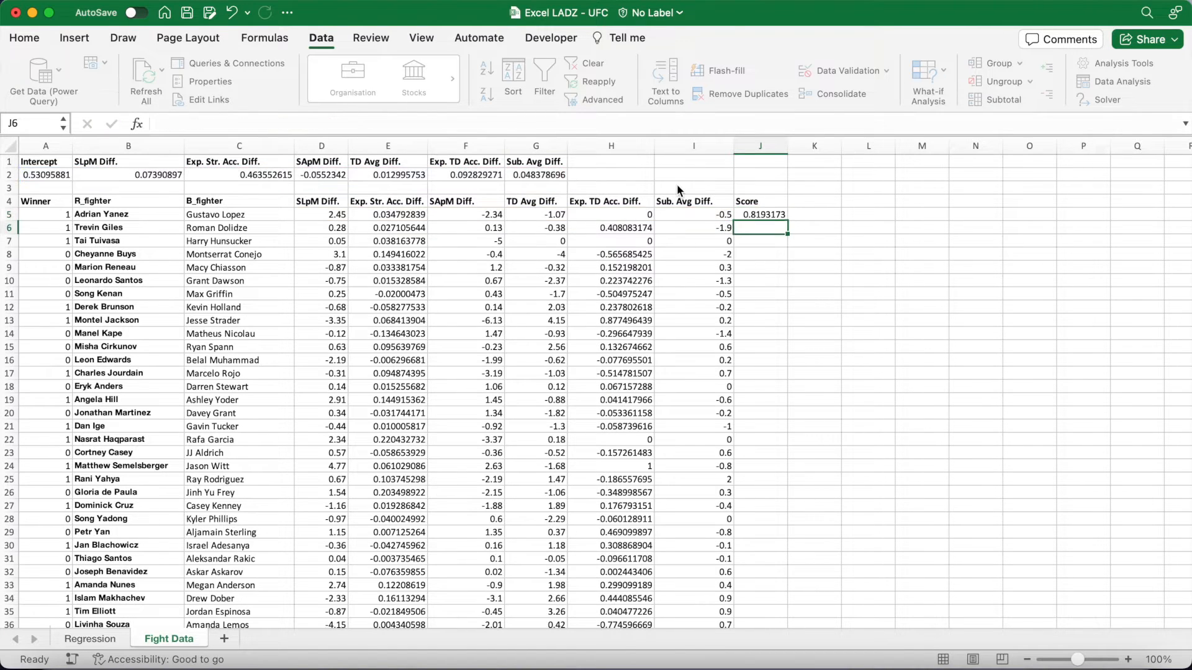
Fill the Score formula from J5 down the column for every fight
left_click(761, 215)
left_click(159, 215)
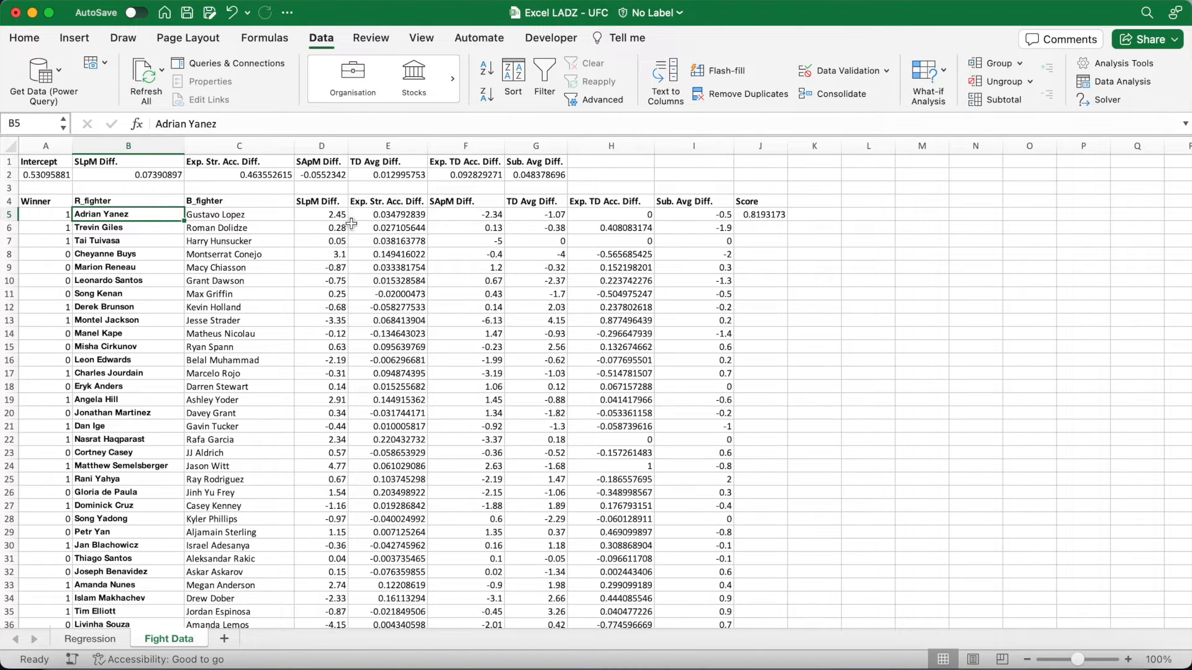
left_click(772, 219)
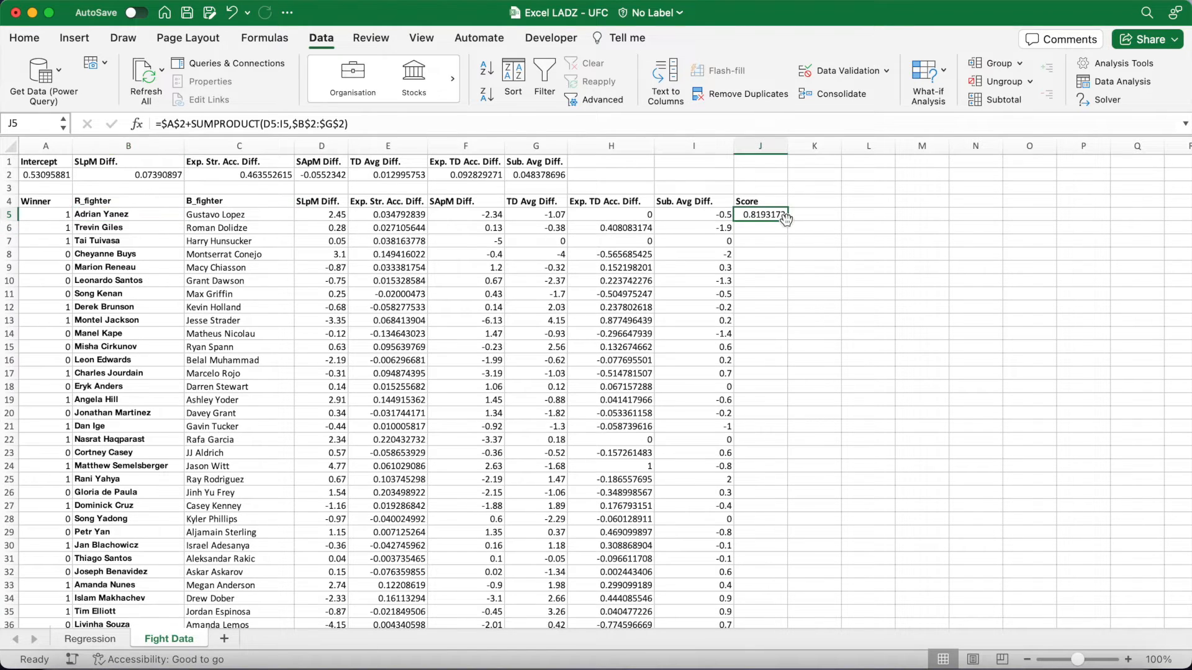
double_click(787, 221)
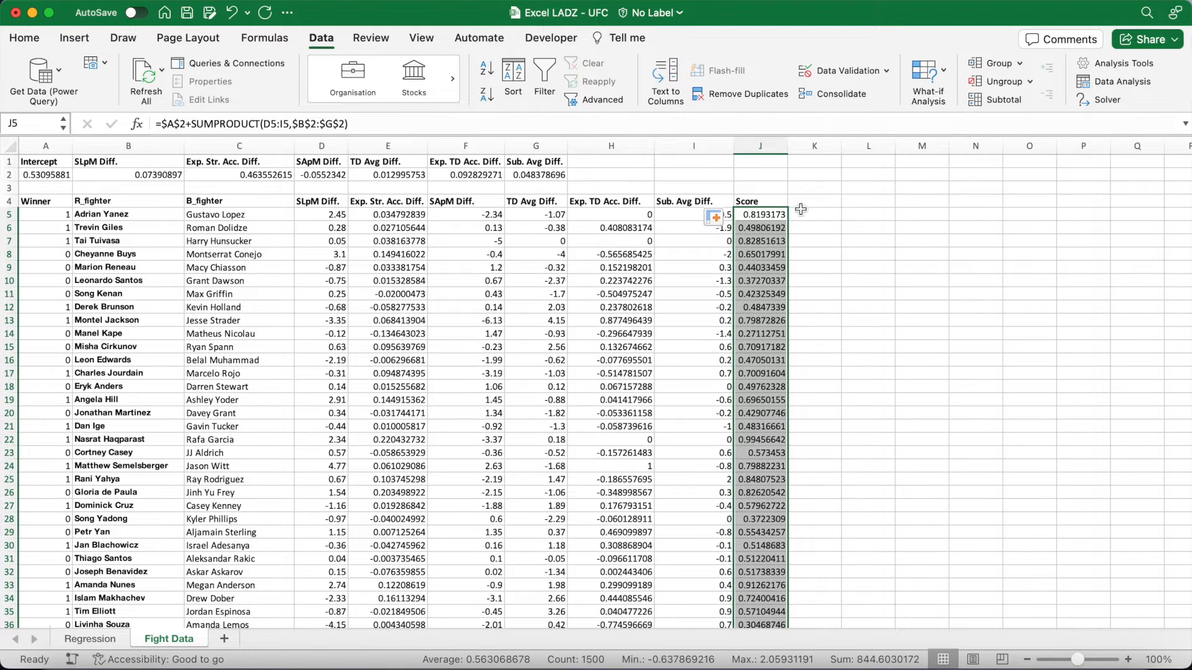
Add a Win Probability header in K4 beside Score and fit column K's width to it
left_click(809, 201)
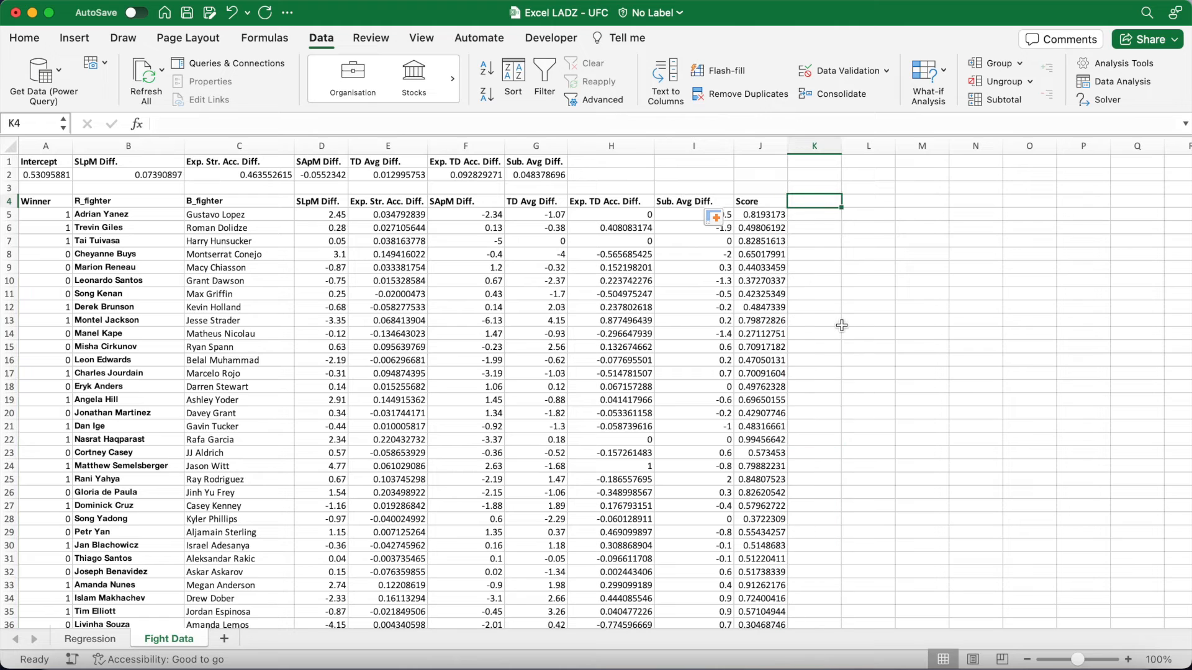
type("Win")
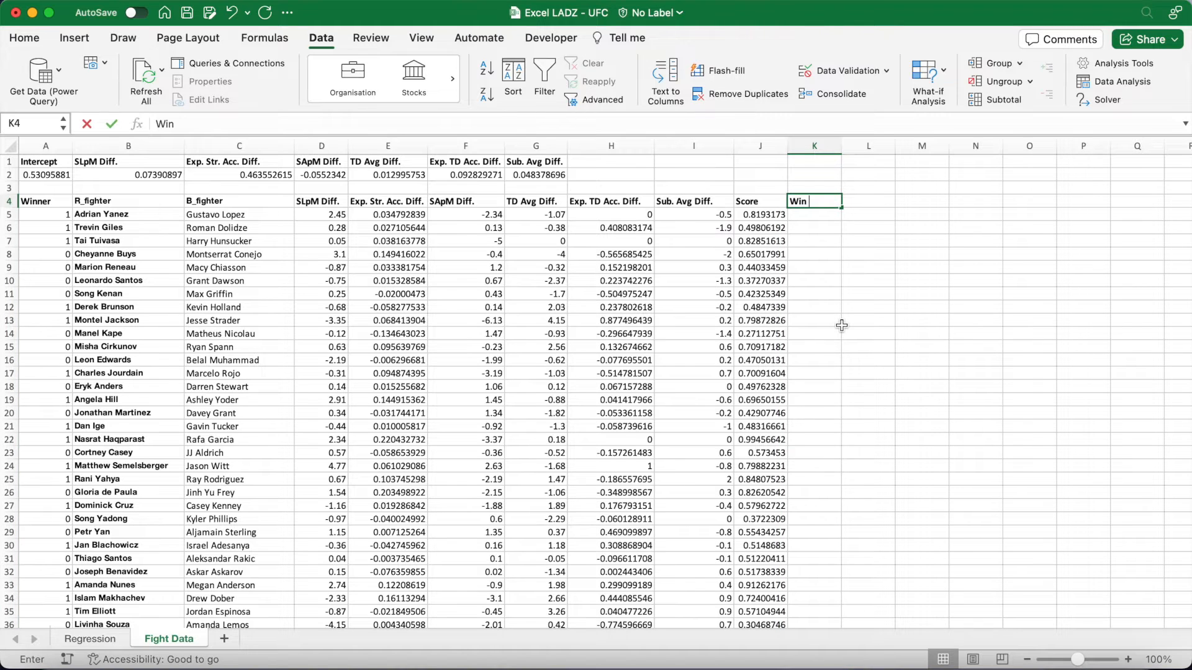
type(" Probability")
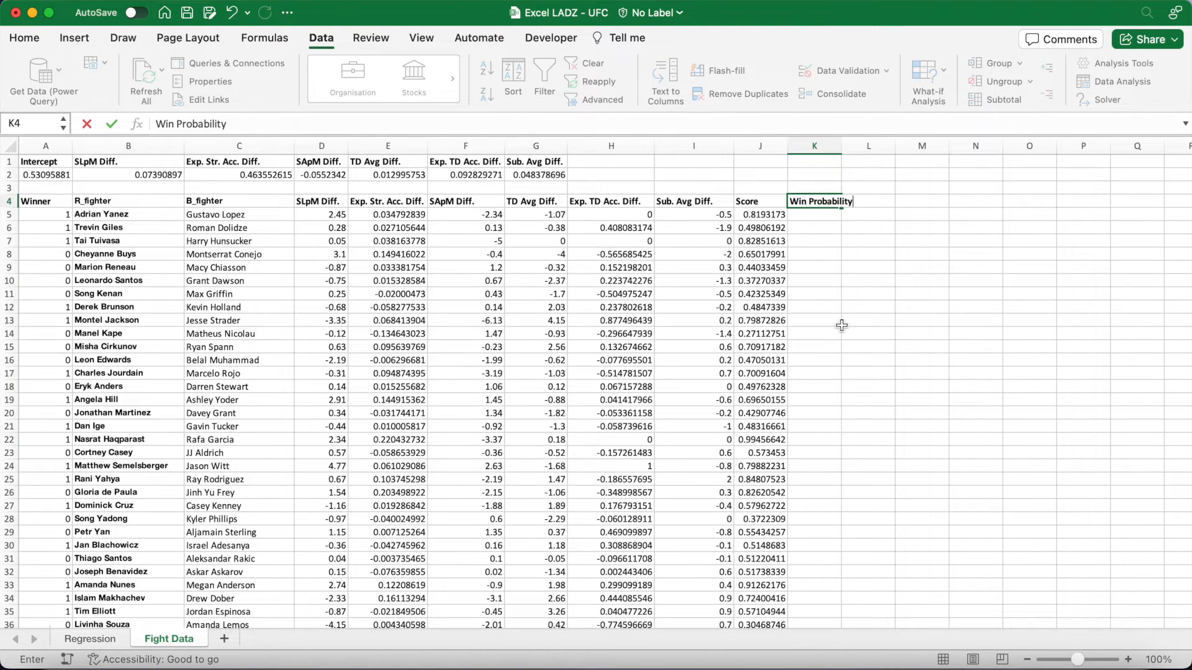
key("Return")
double_click(843, 143)
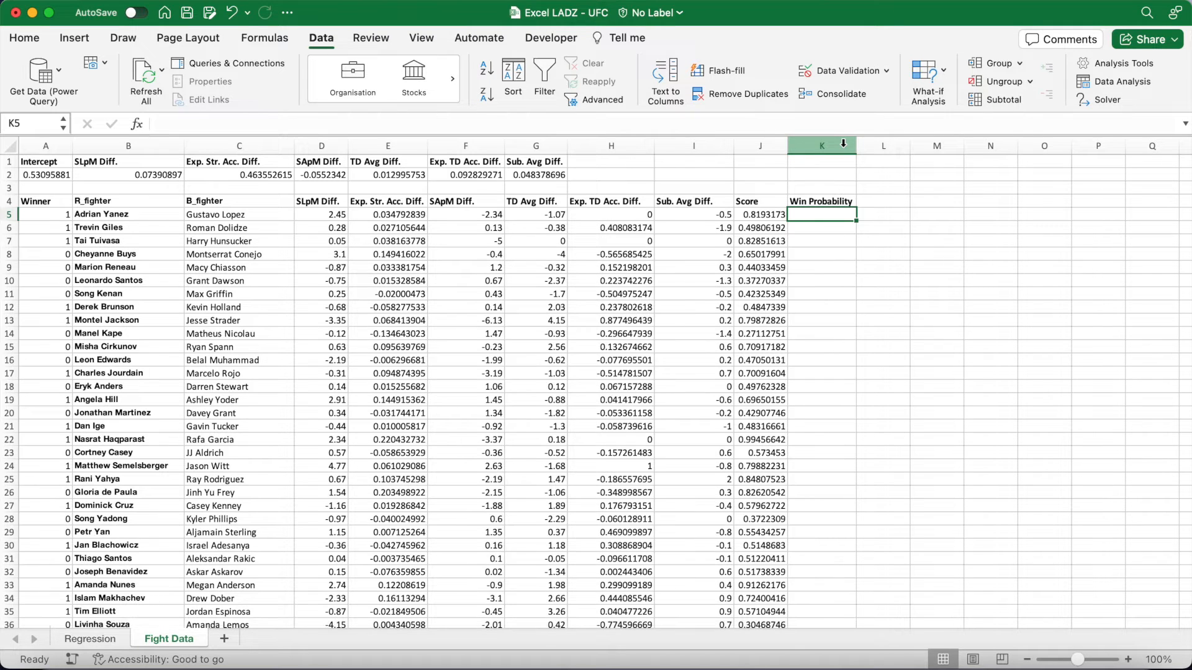
Calculate the first fight's win probability in K5 with =EXP(J5)/(1+EXP(J5))
left_click(796, 124)
type("=EXP(")
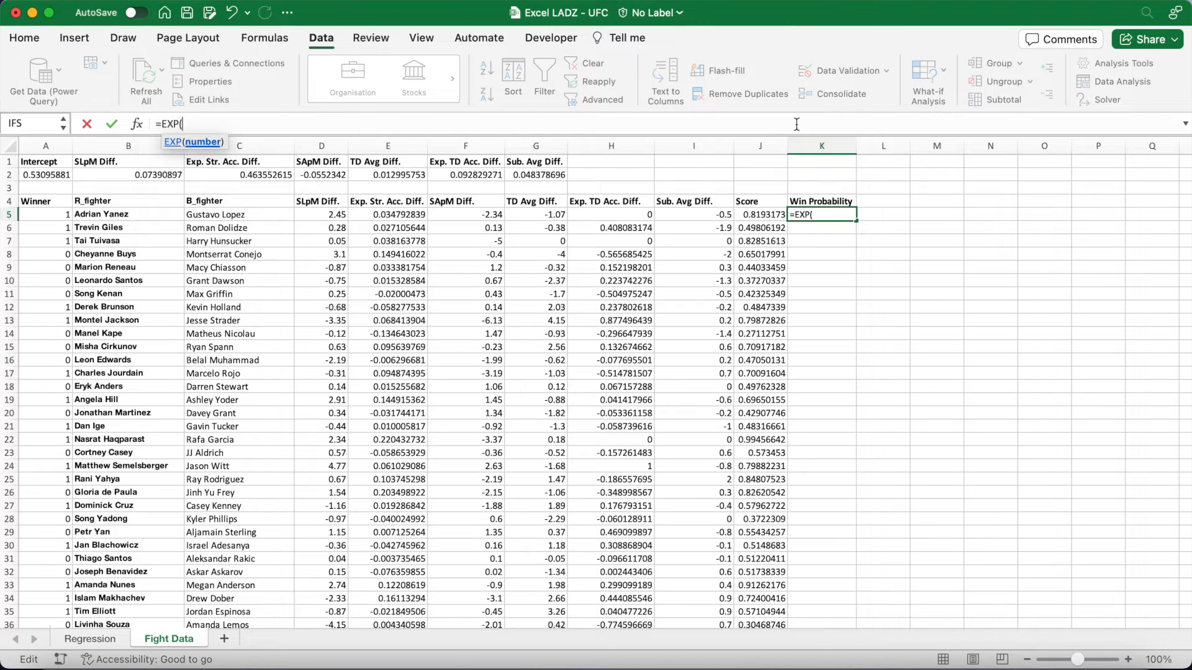
left_click(767, 213)
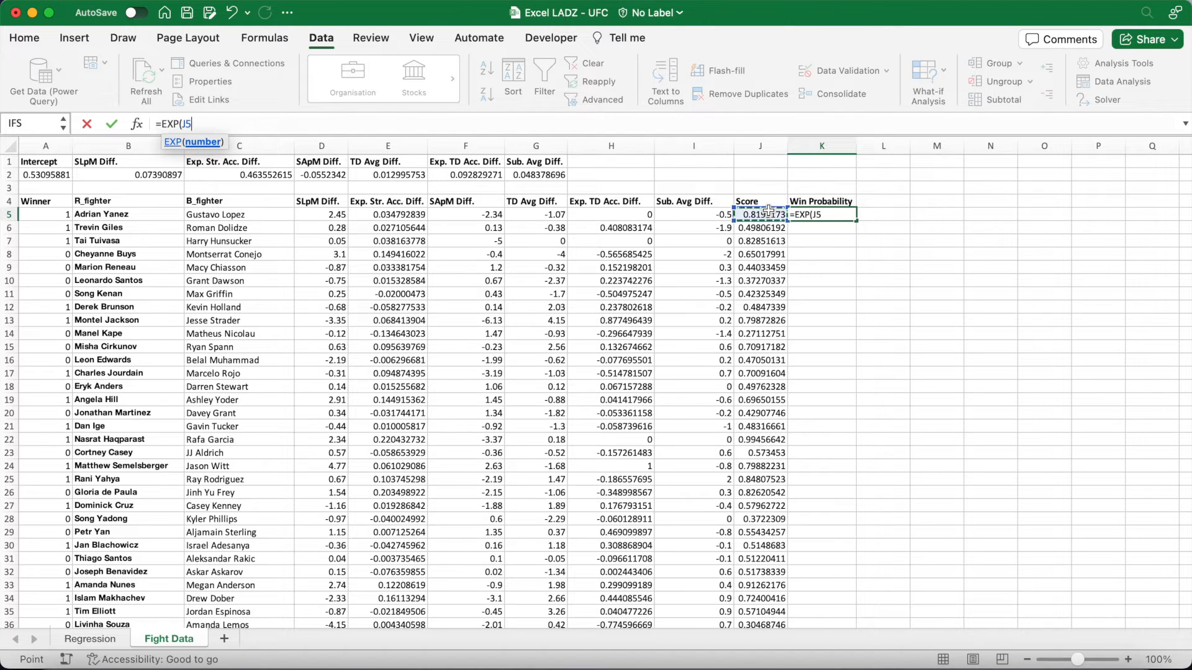
type(")/(1+")
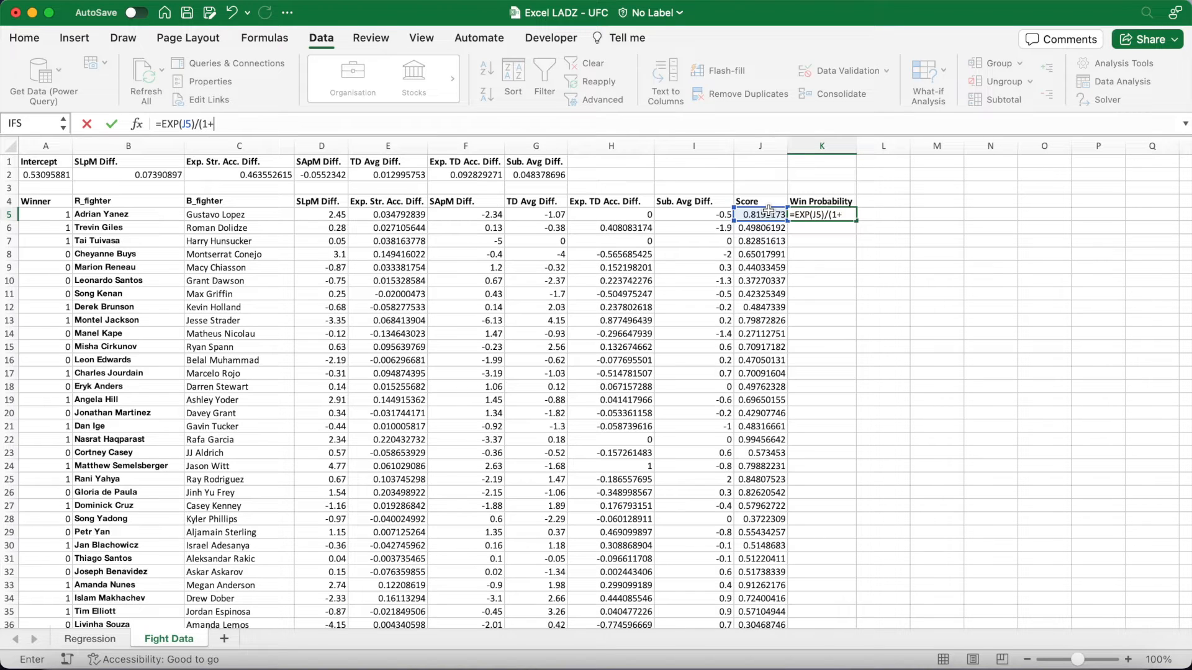
type("EXP(")
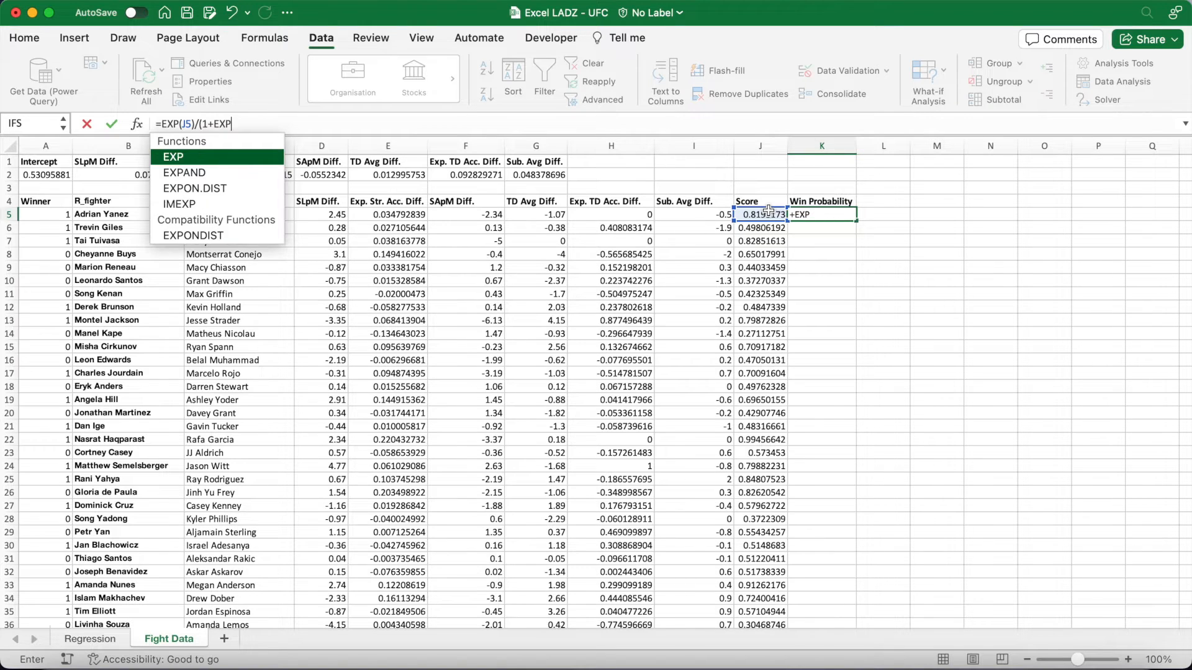
left_click(770, 214)
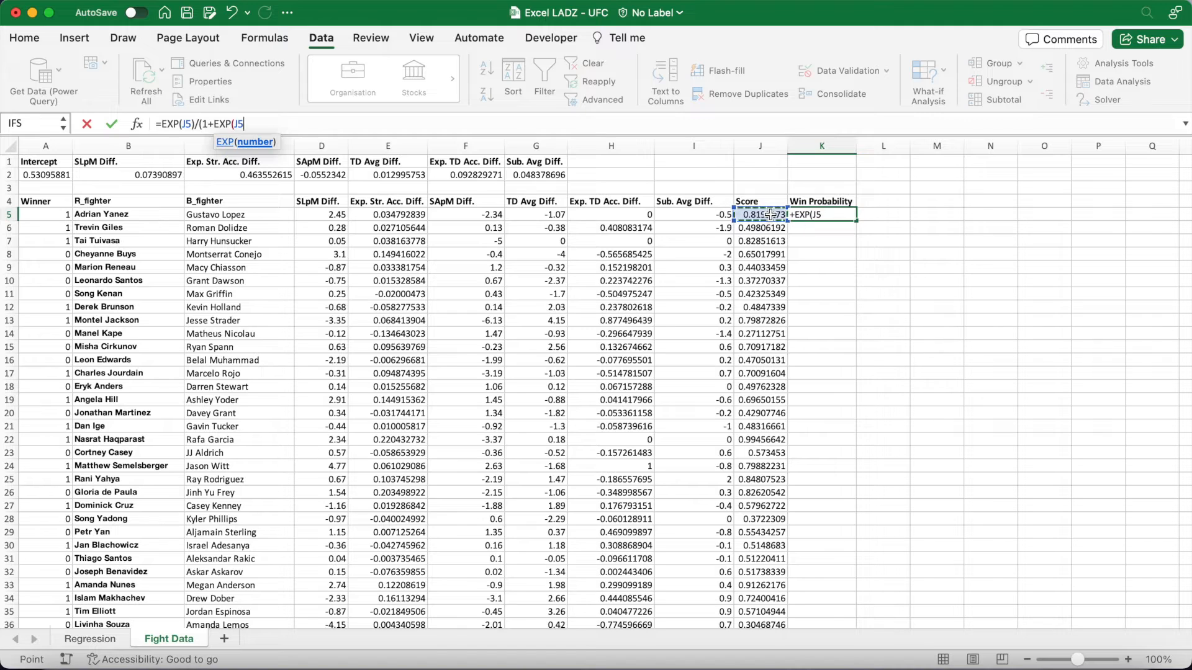
type(")")
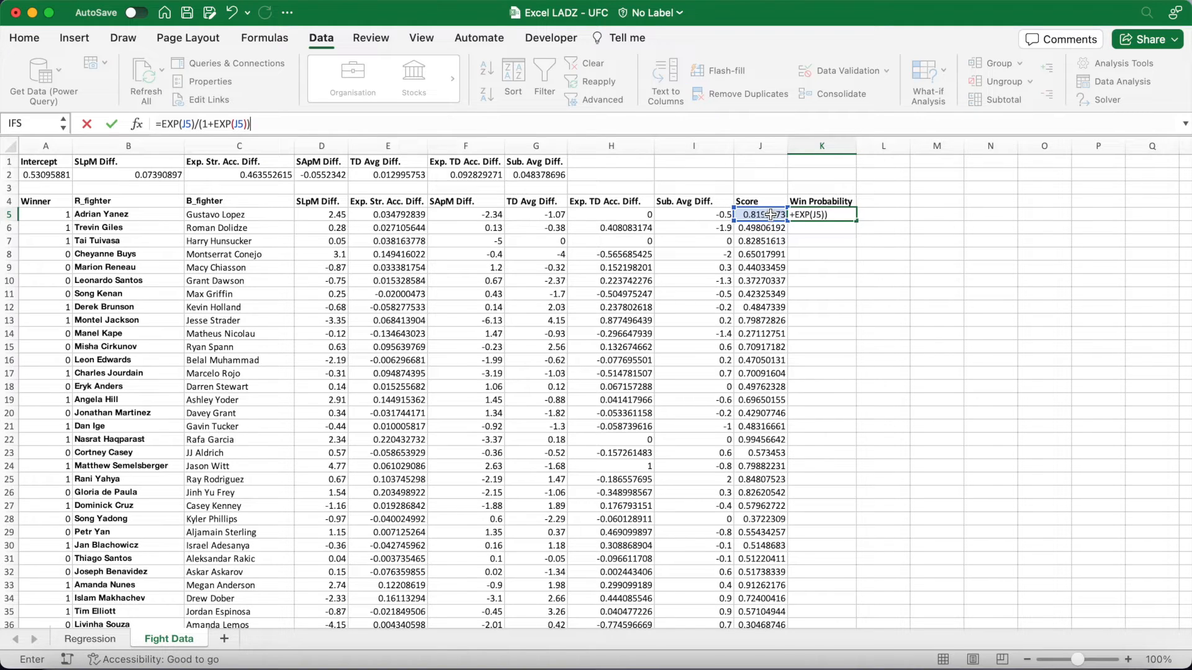
type(")")
key("Return")
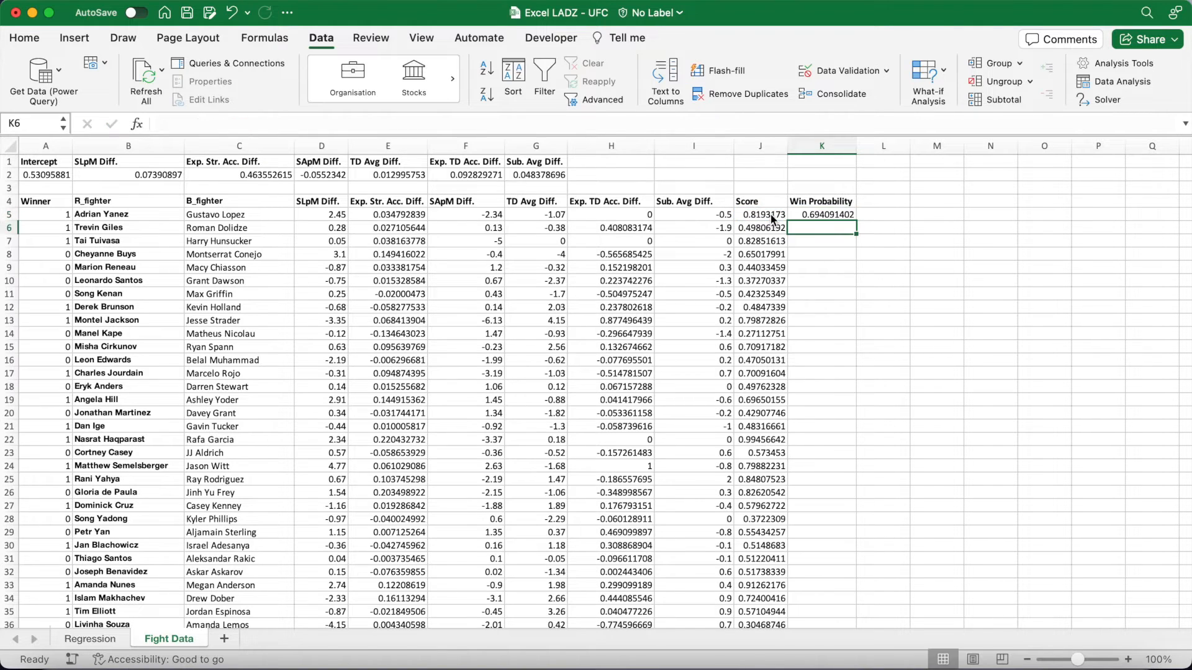
Fill the Win Probability formula from K5 down the column for every fight
left_click(803, 211)
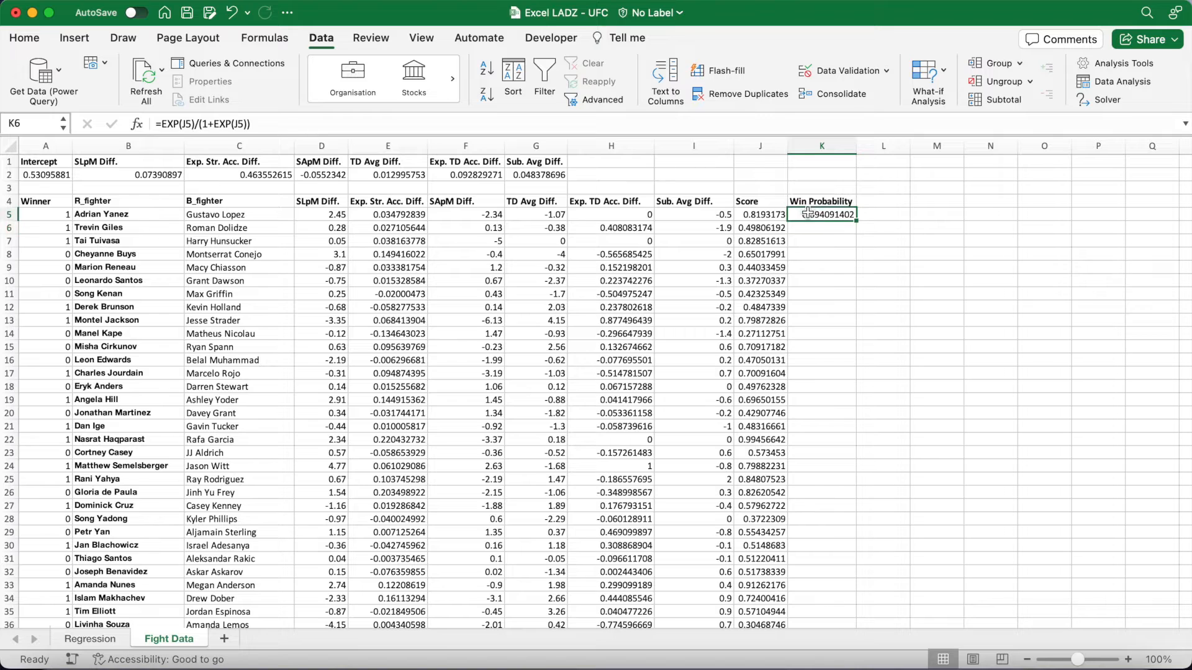
double_click(857, 221)
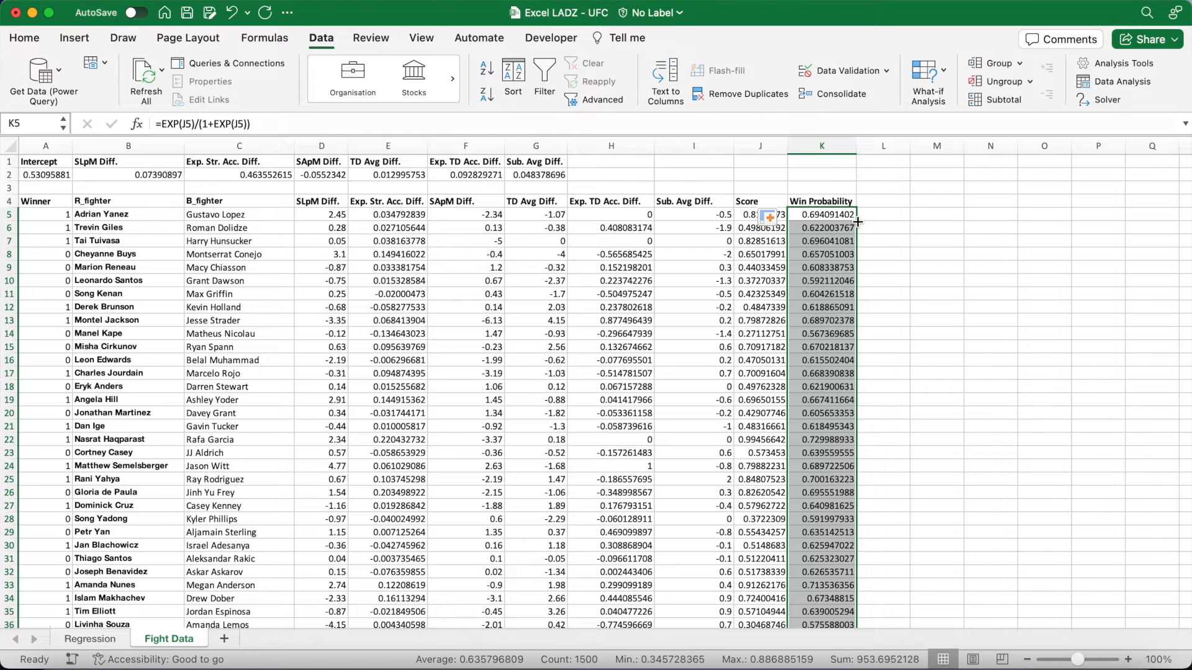
left_click(880, 216)
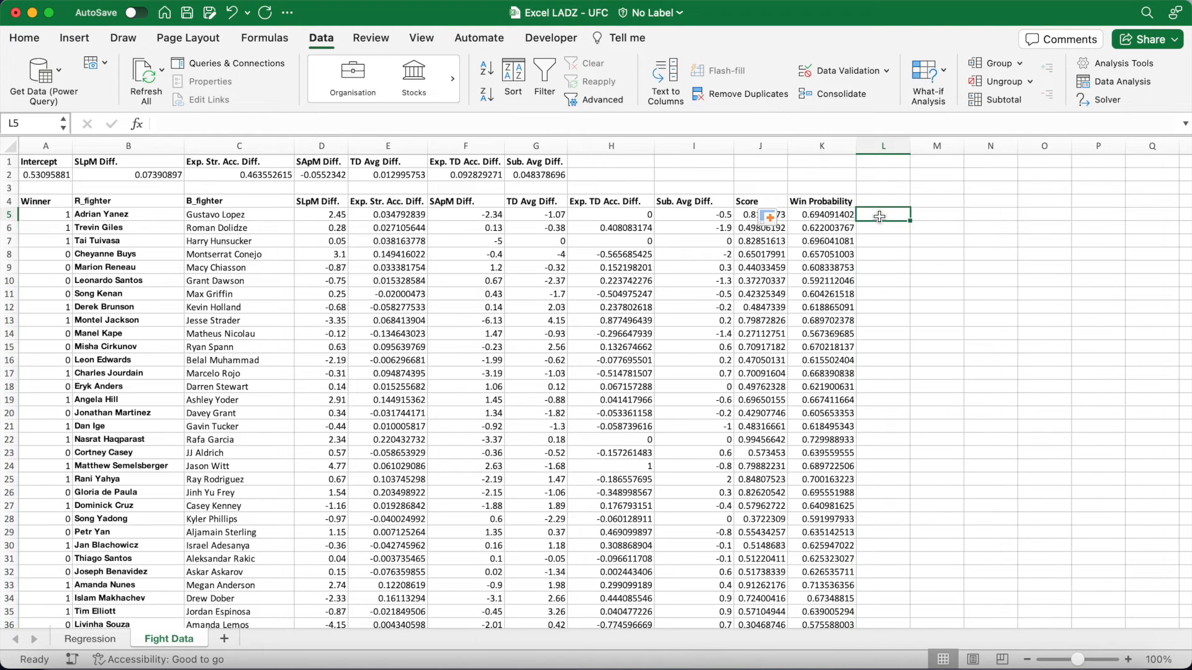
left_click(845, 216)
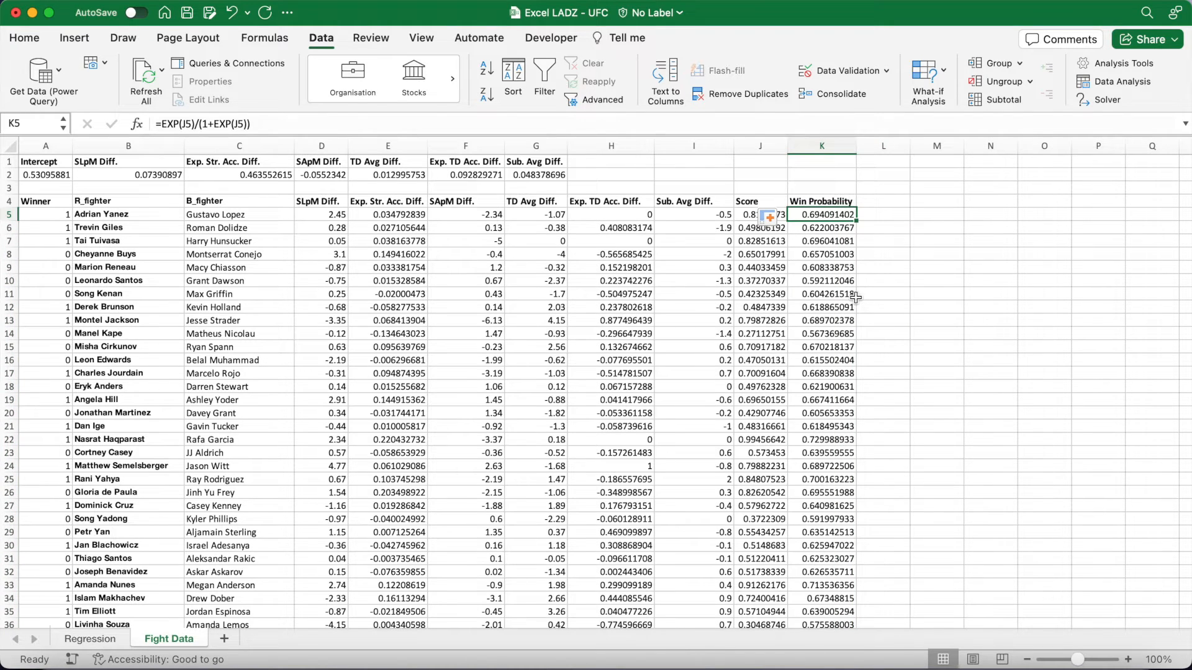
left_click(143, 215)
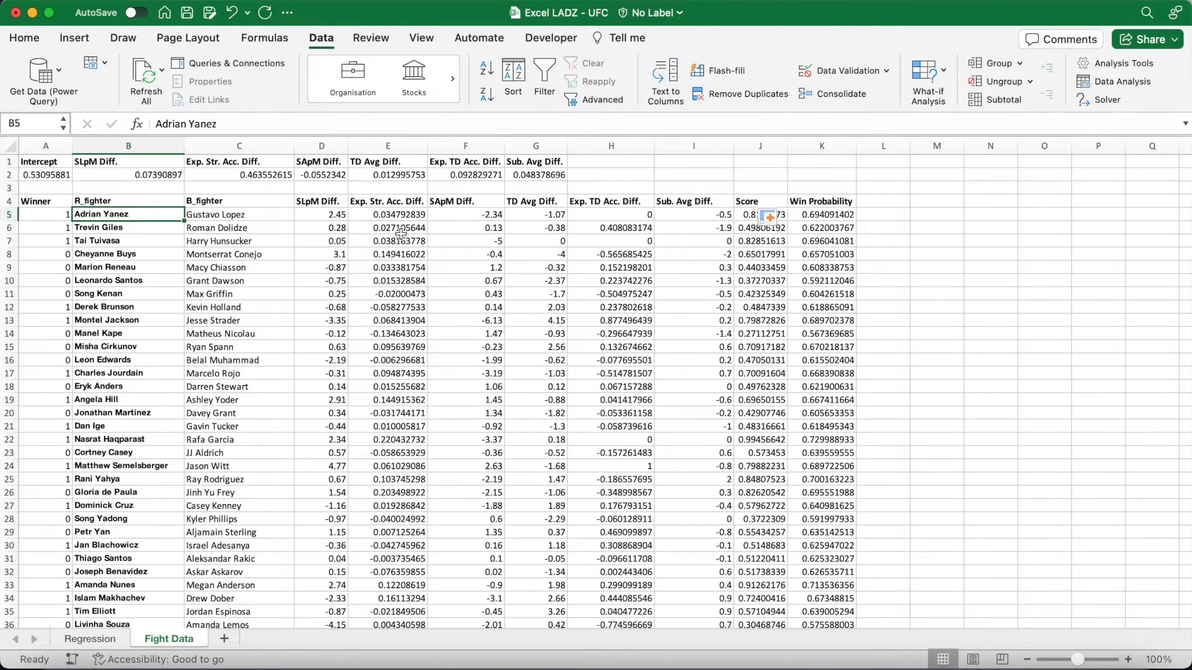
left_click(834, 214)
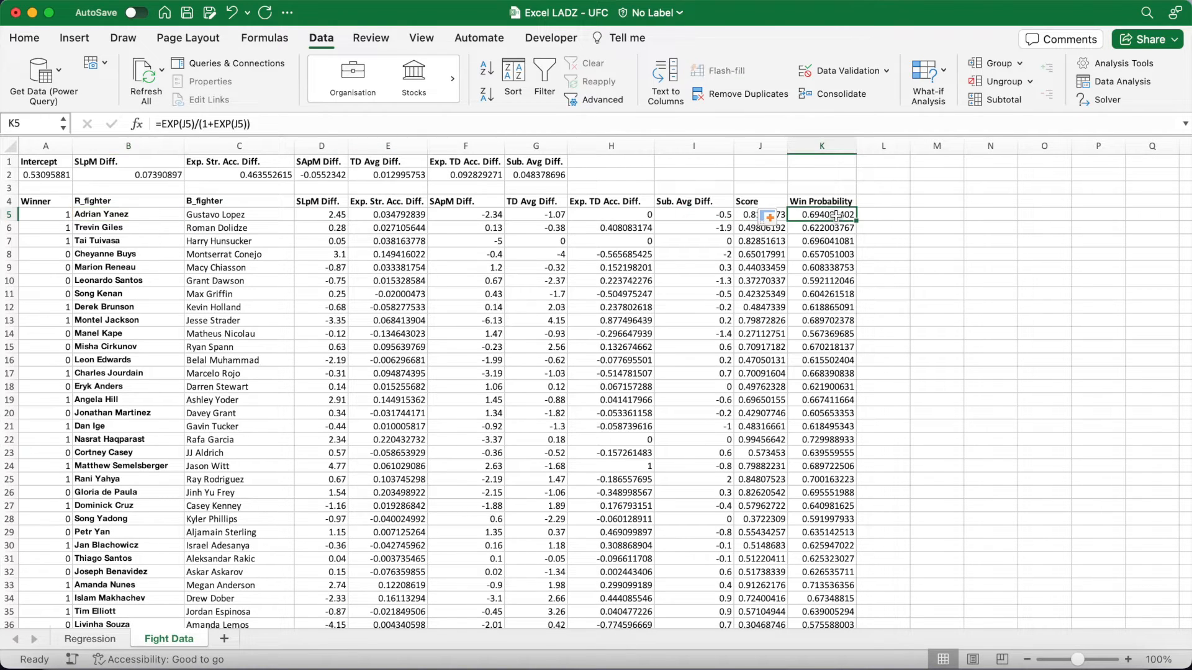
Add a bold Likelihood header in L4 beside Win Probability
left_click(881, 201)
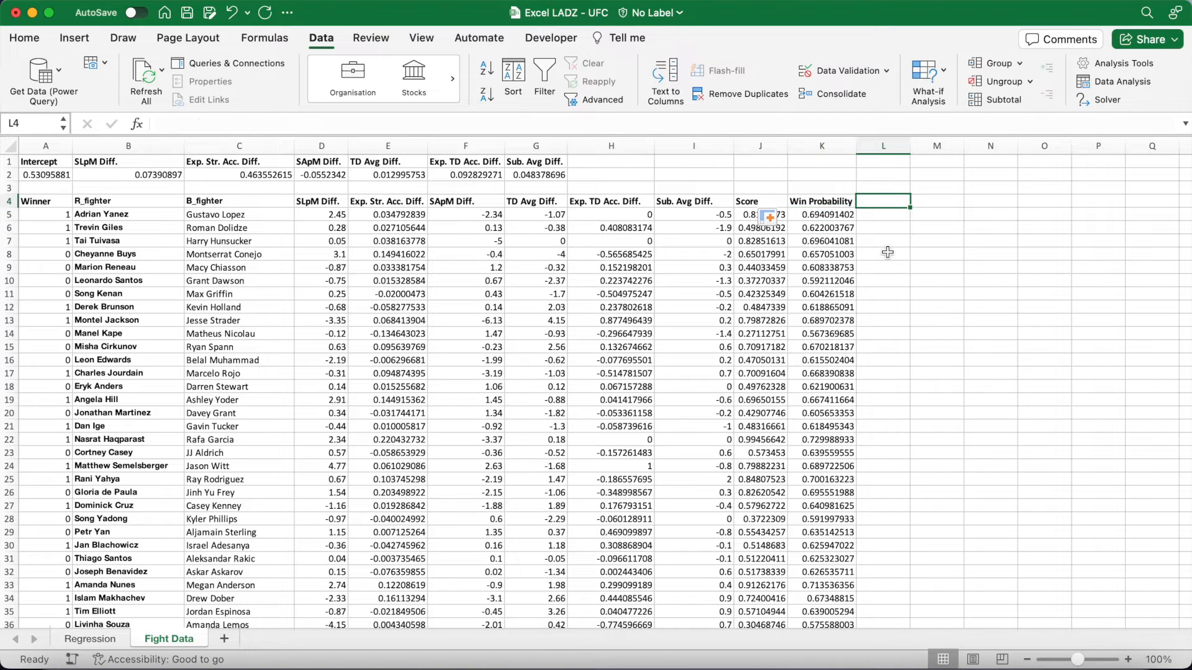
type("Likeli")
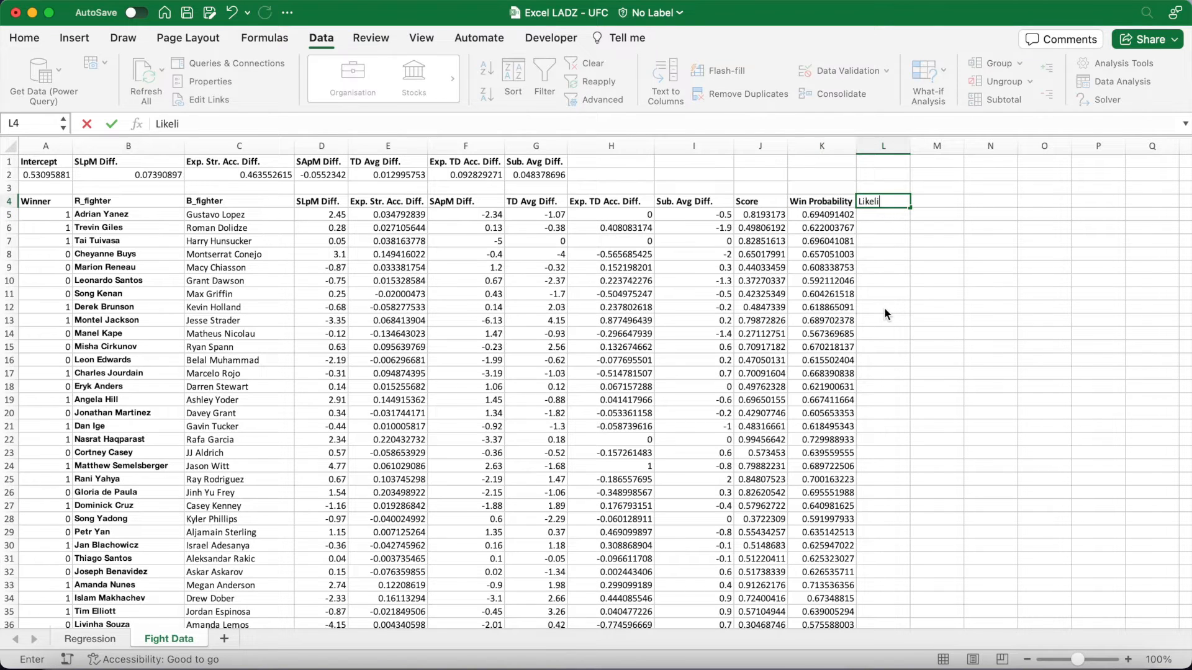
type("hood")
key("Return")
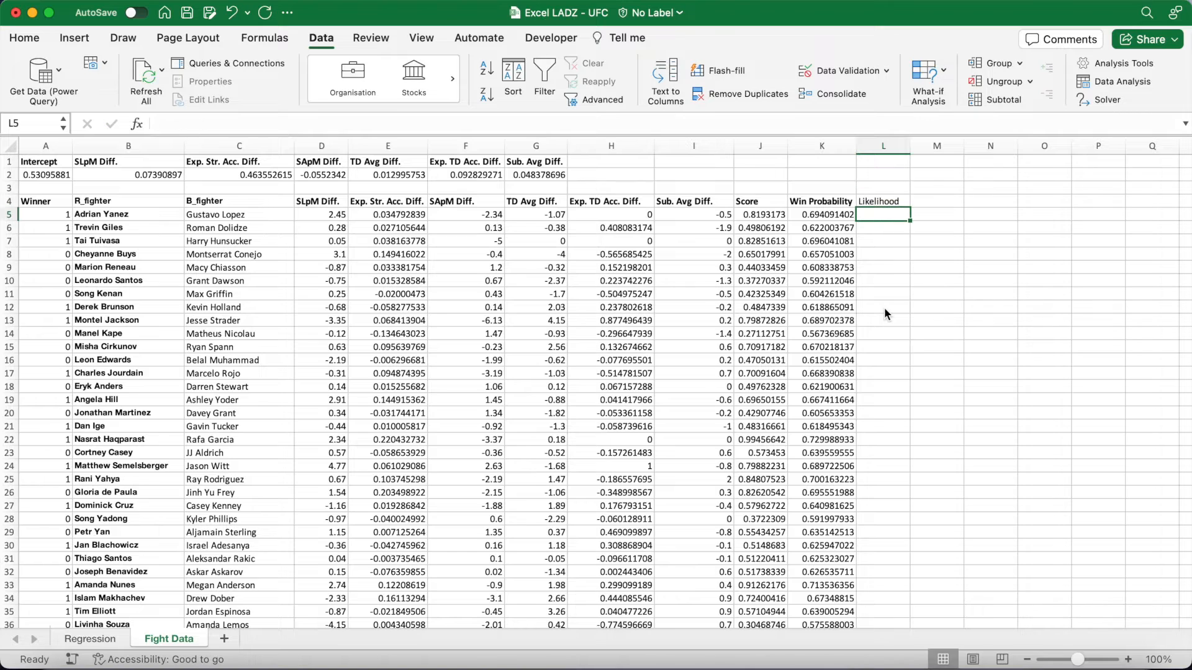
key("Up")
key("super+b")
key("Down")
Calculate the first fight's likelihood in L5 with =IF(A5=1,K5,1-K5) and fill the formula down the column for every fight
type("=")
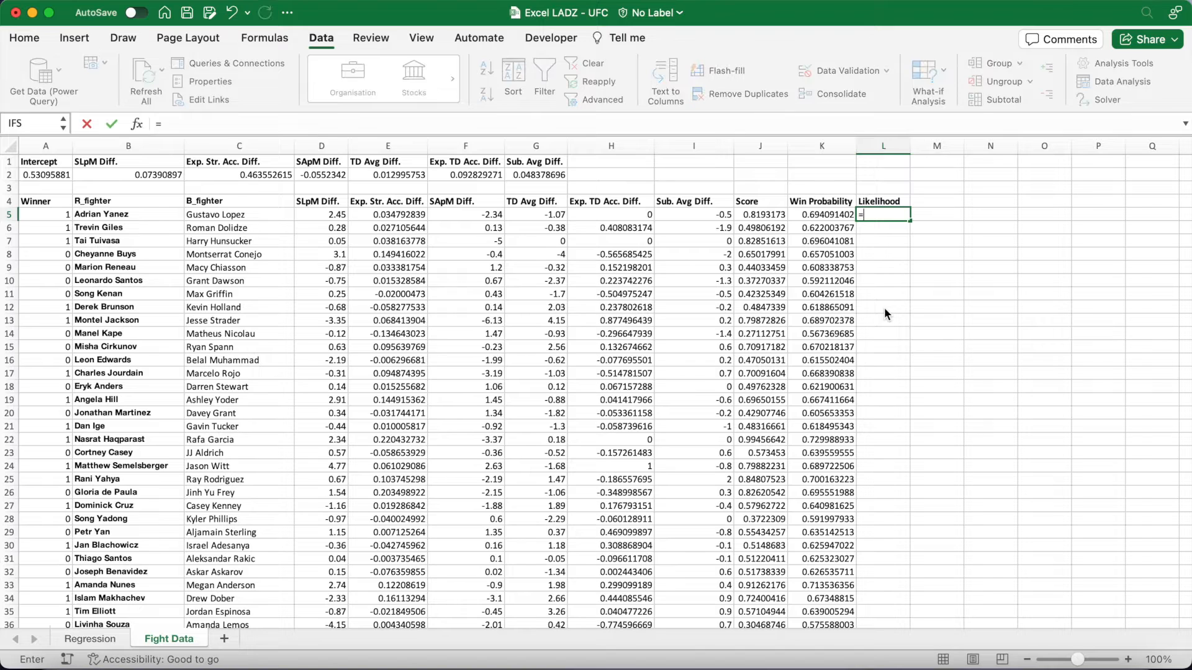
type("IF(")
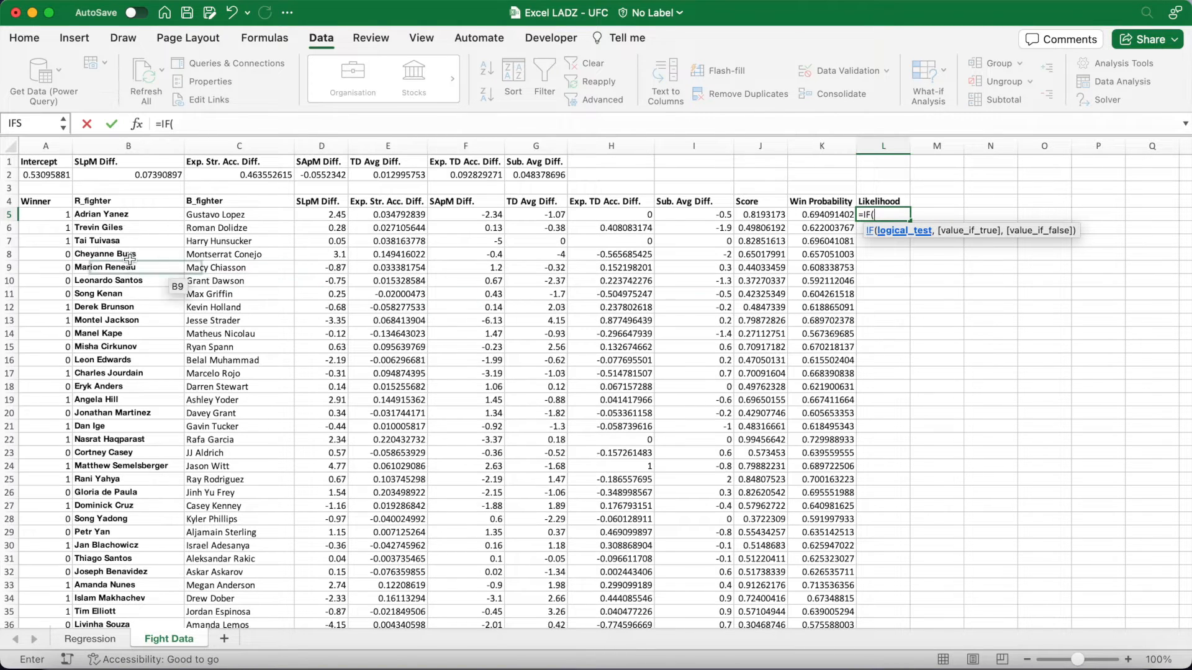
left_click(37, 211)
type("=1,")
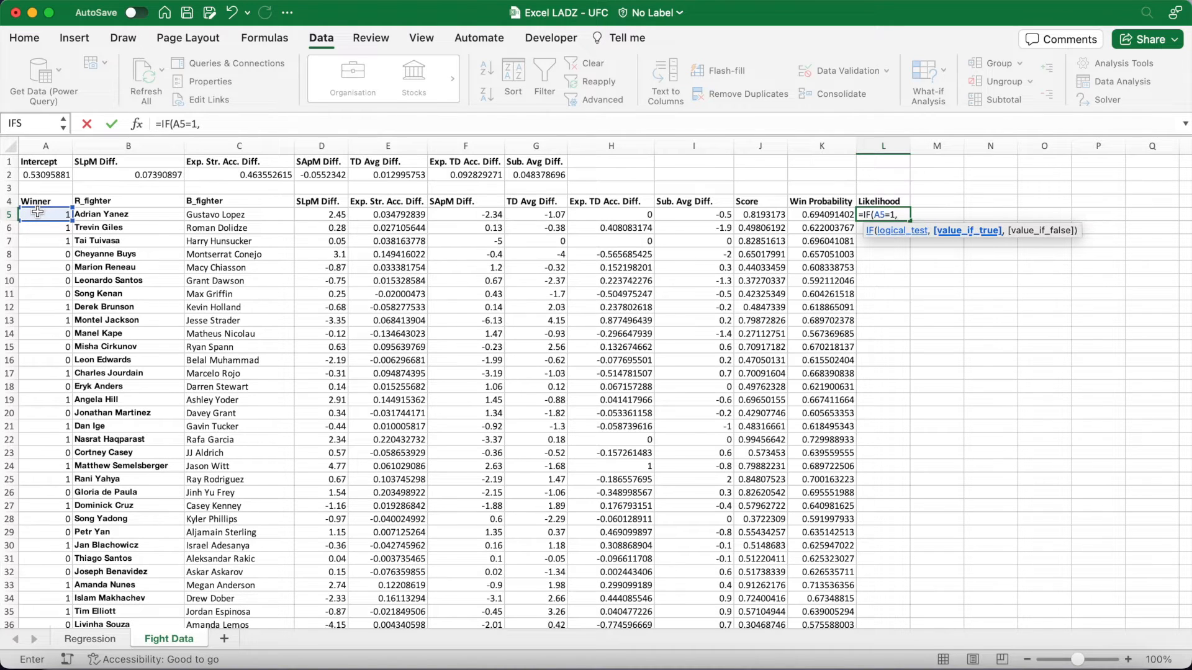
left_click(802, 216)
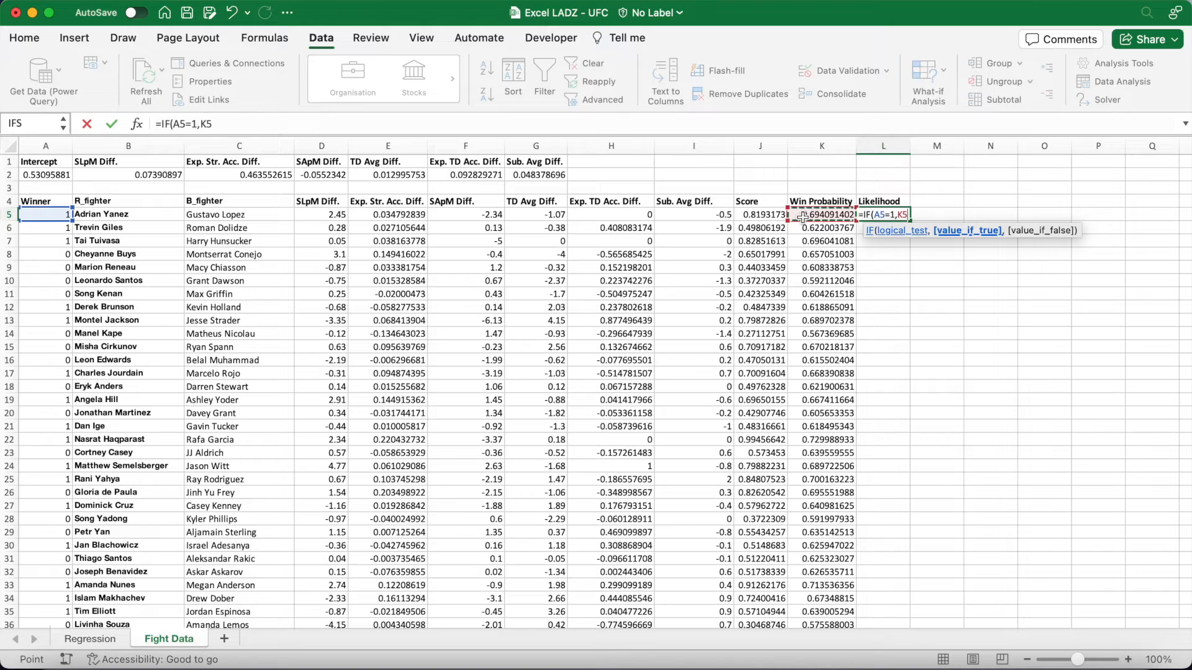
type(",")
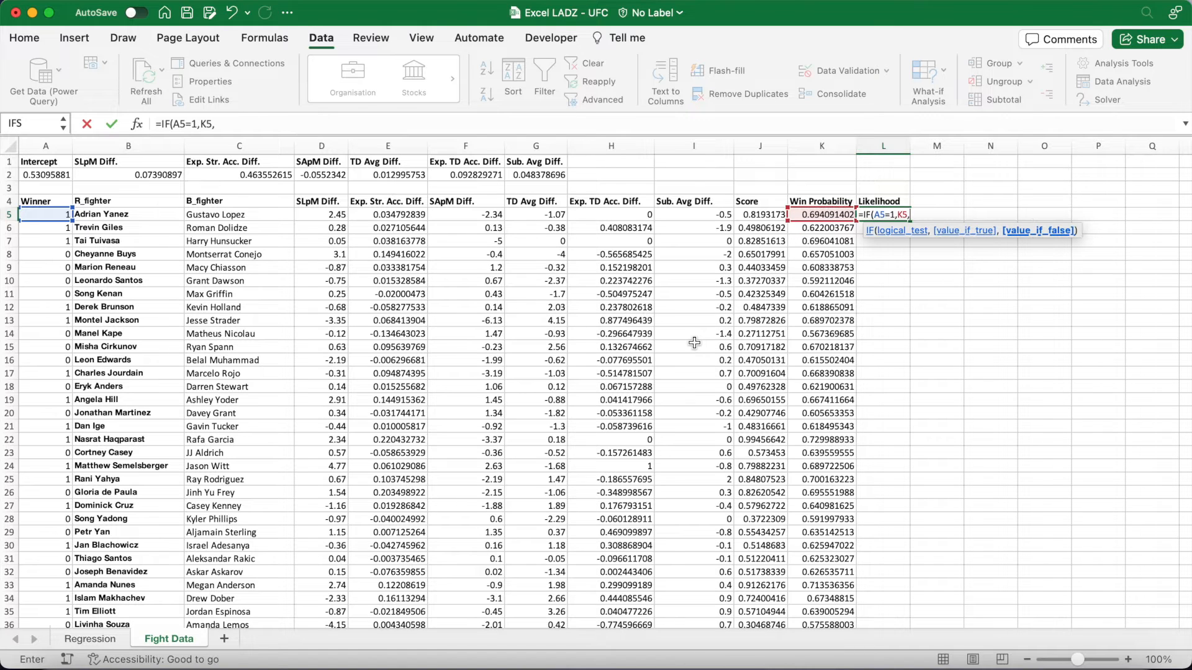
type("1-")
left_click(819, 215)
type(")")
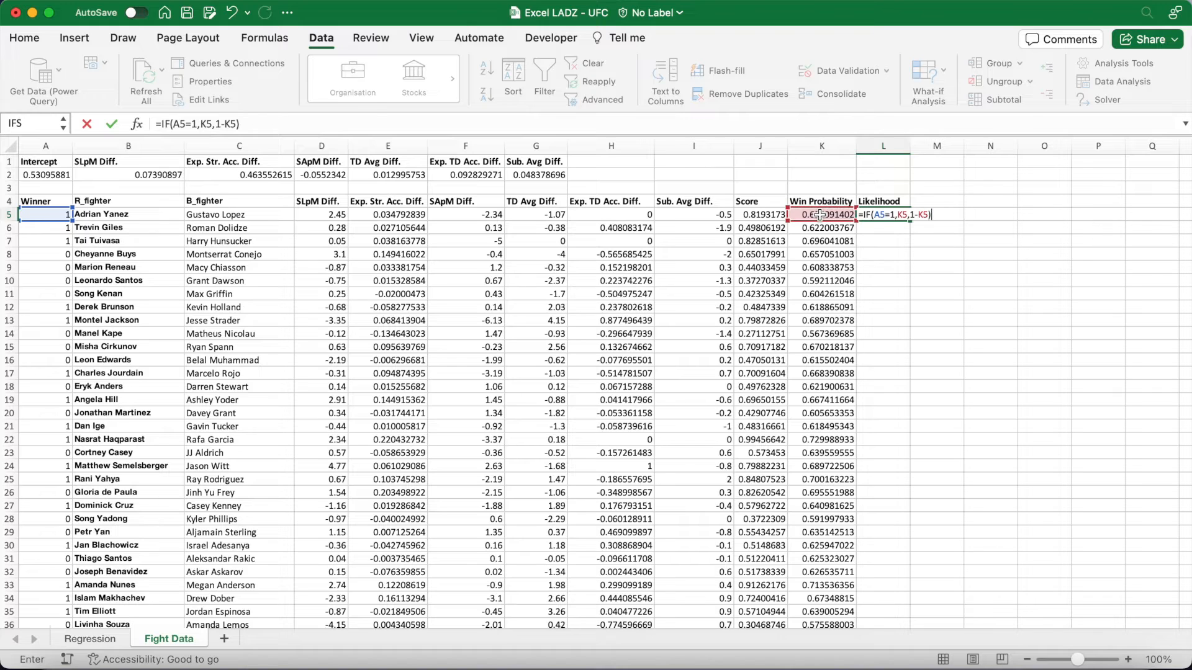
key("Return")
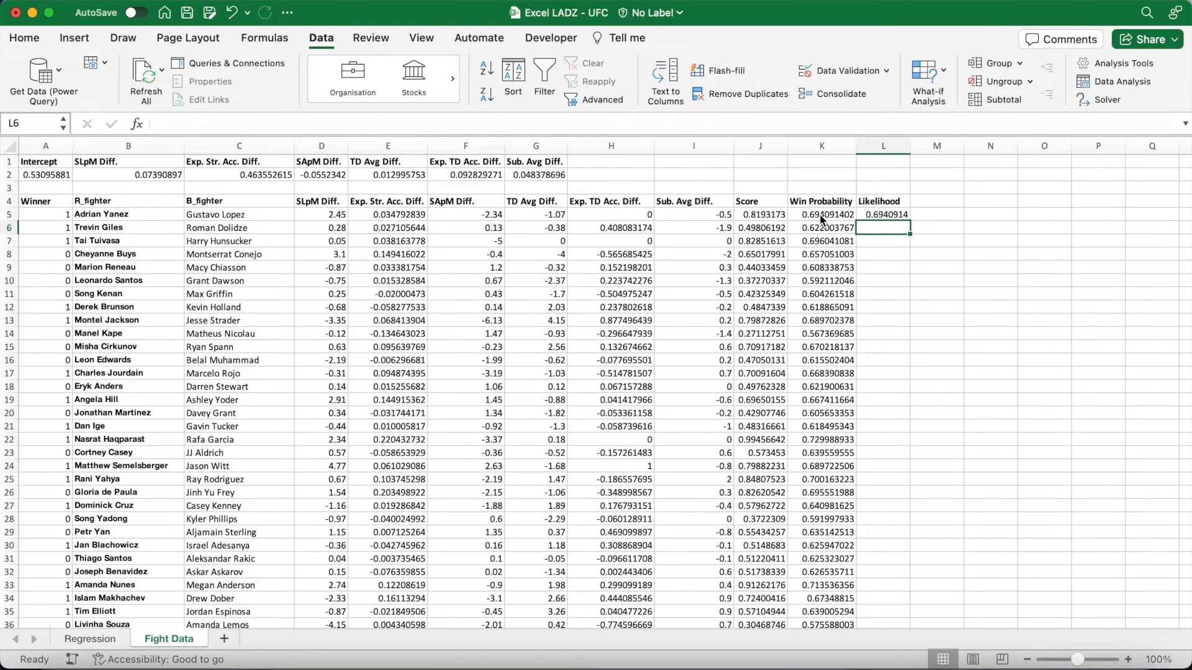
left_click(900, 214)
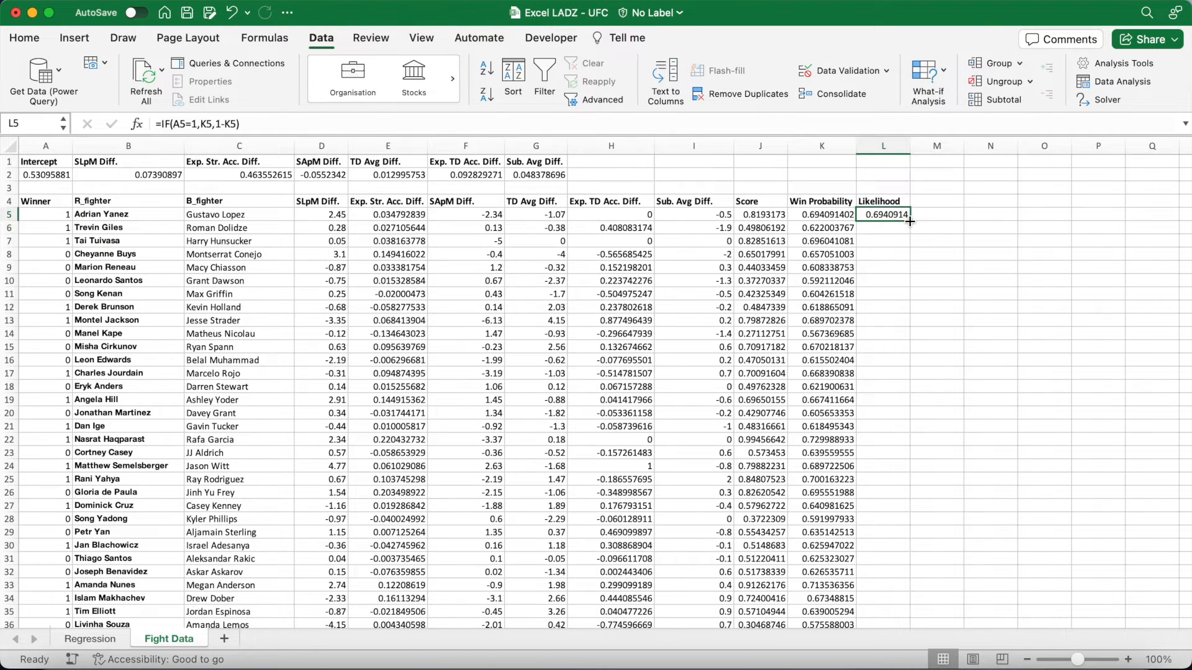
double_click(909, 222)
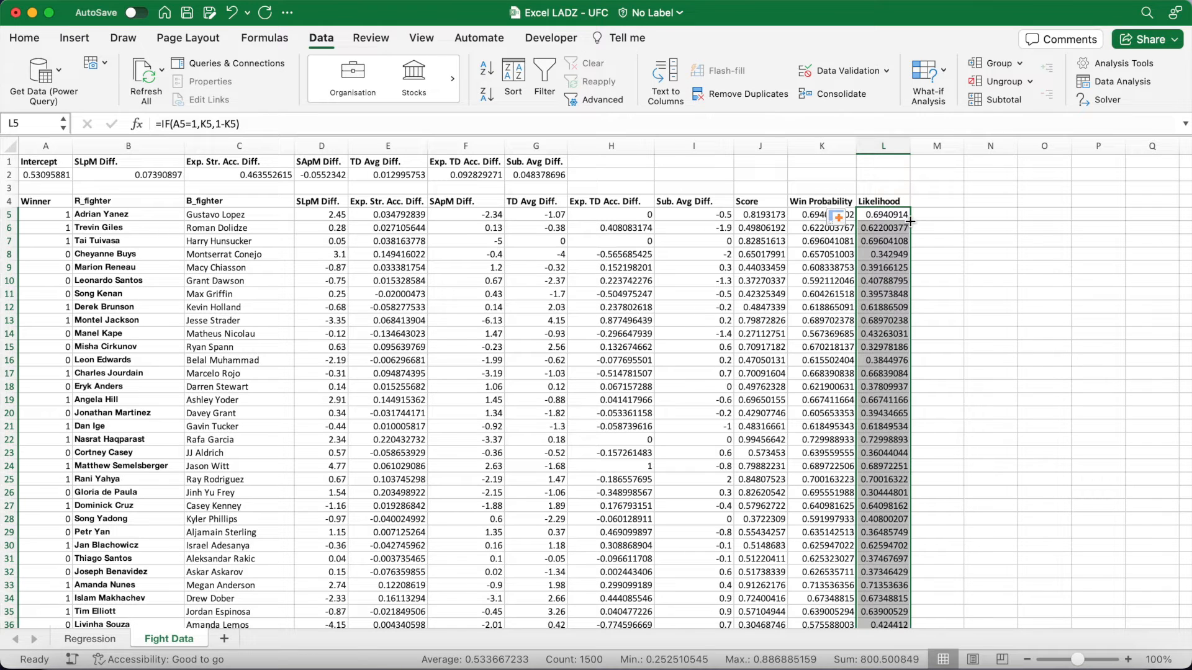
Add a "Log Liklihood" header in M4 beside Likelihood and widen column M to fit it
left_click(936, 202)
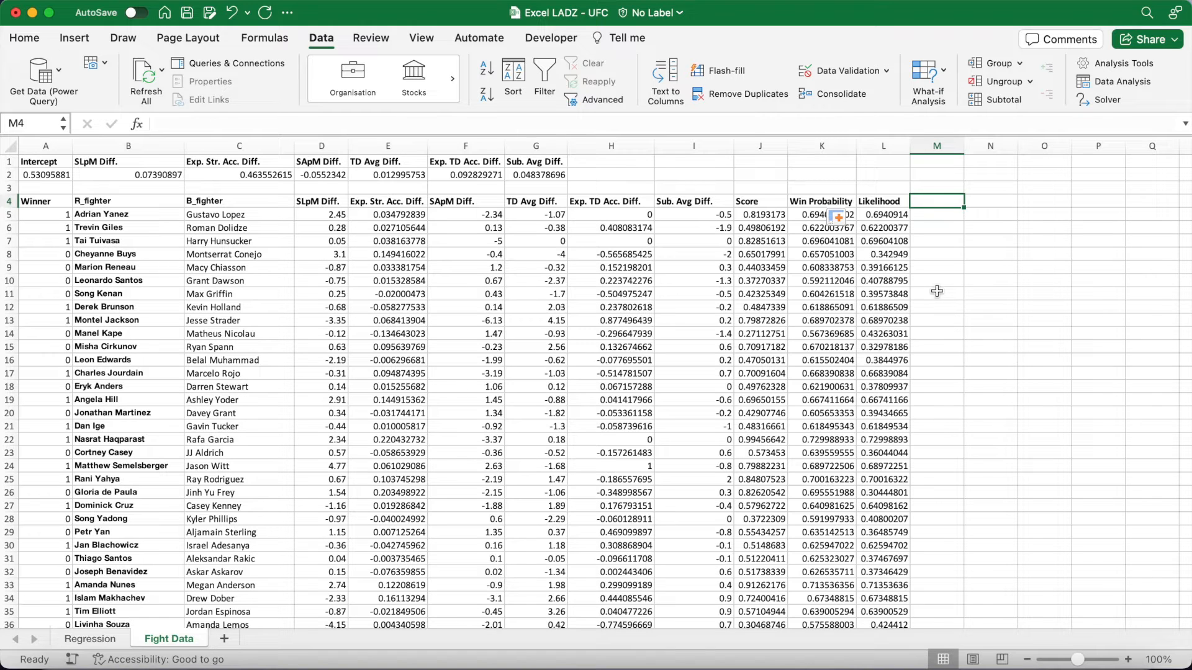
type("Log")
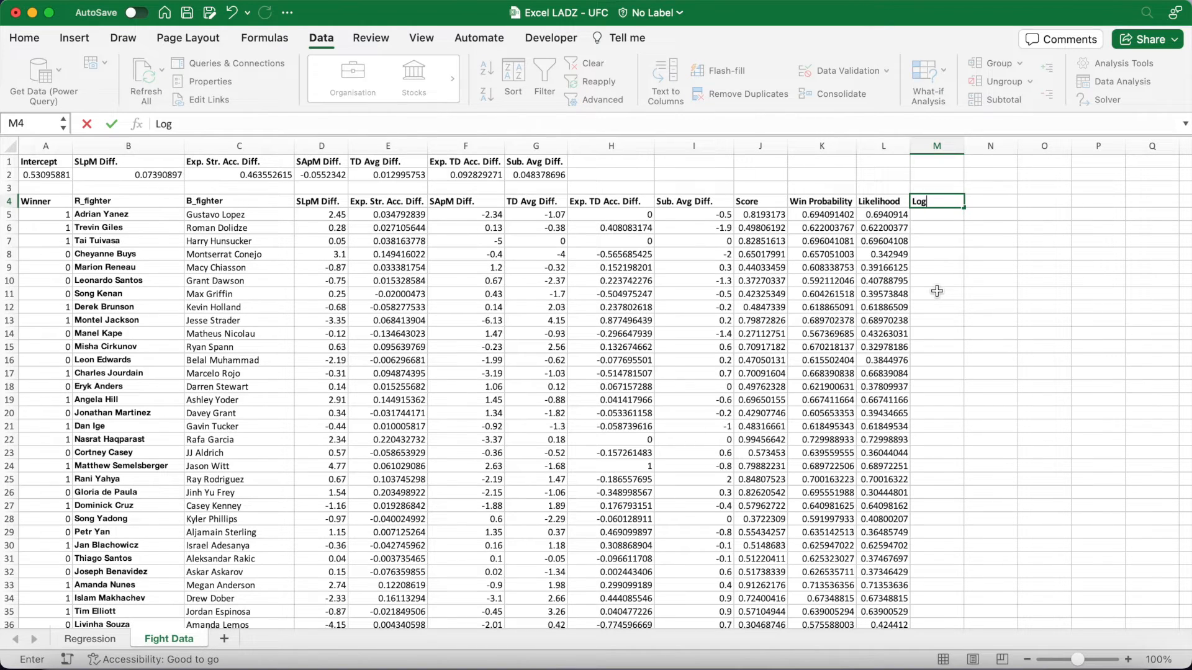
type(" Liklihood")
key("Return")
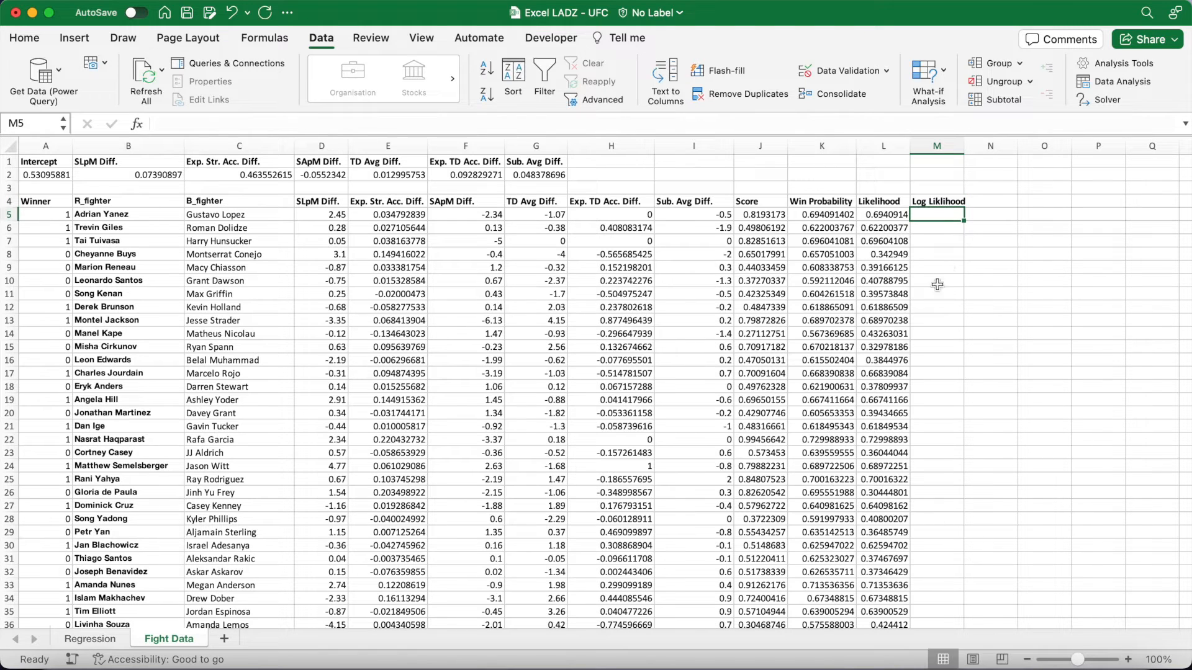
left_click_drag(964, 147, 976, 146)
Calculate the first fight's log likelihood in M5 with =LN(L5)
left_click(916, 128)
type("=LN(")
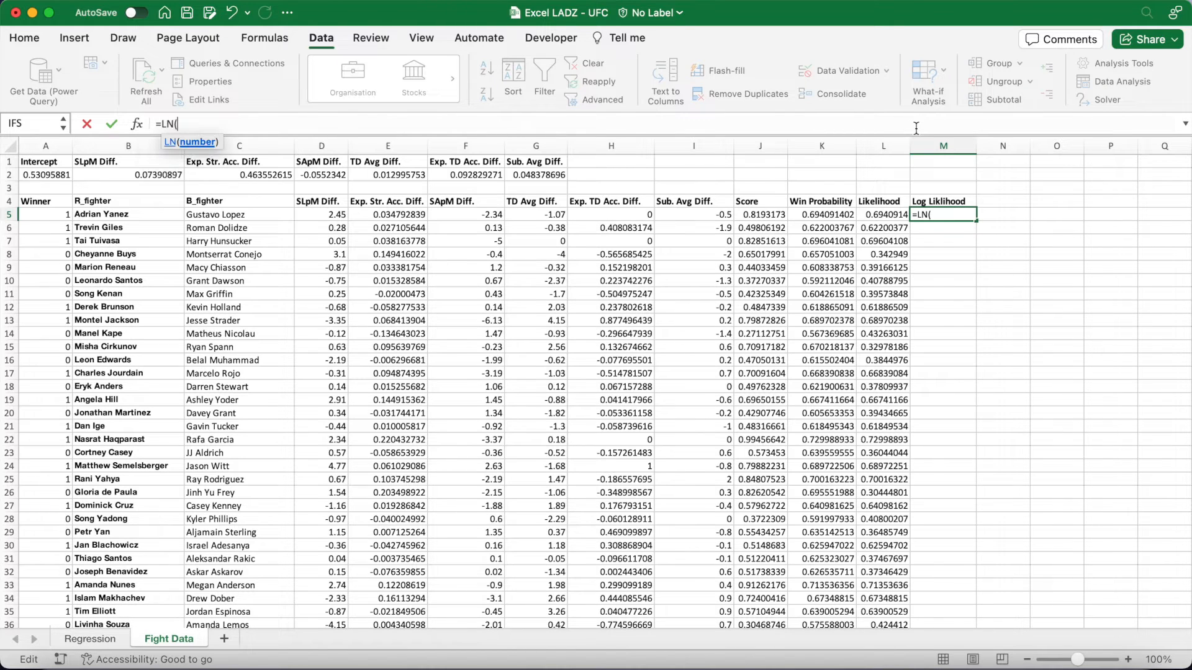
left_click(894, 215)
type(")")
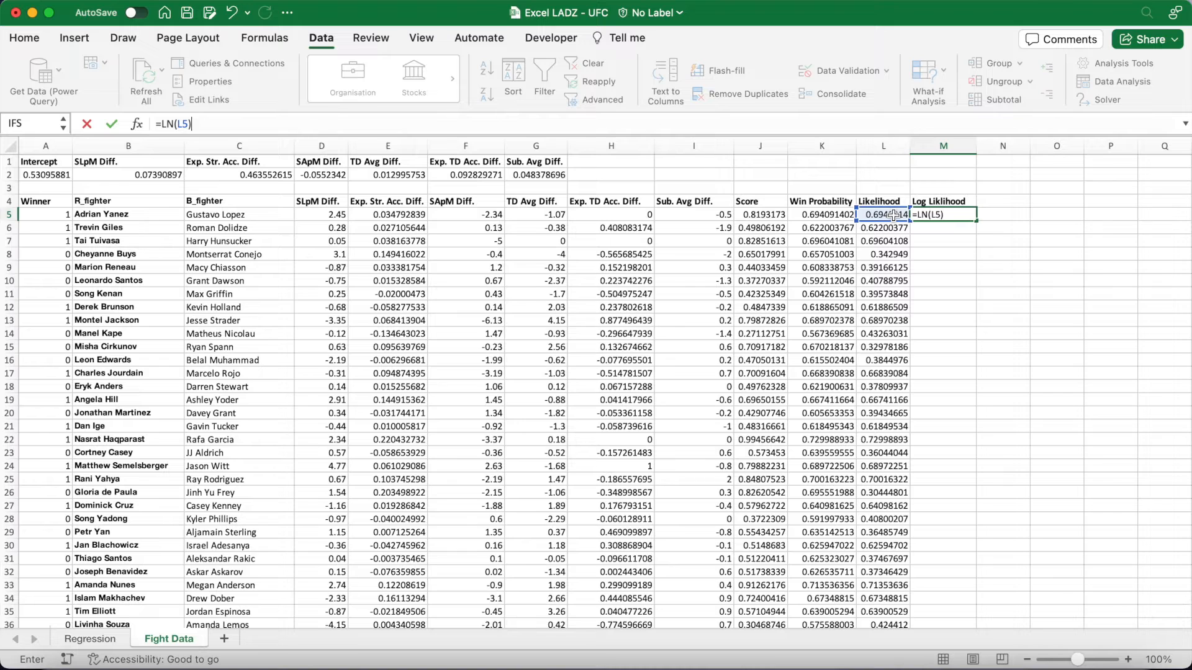
key("Return")
left_click(927, 215)
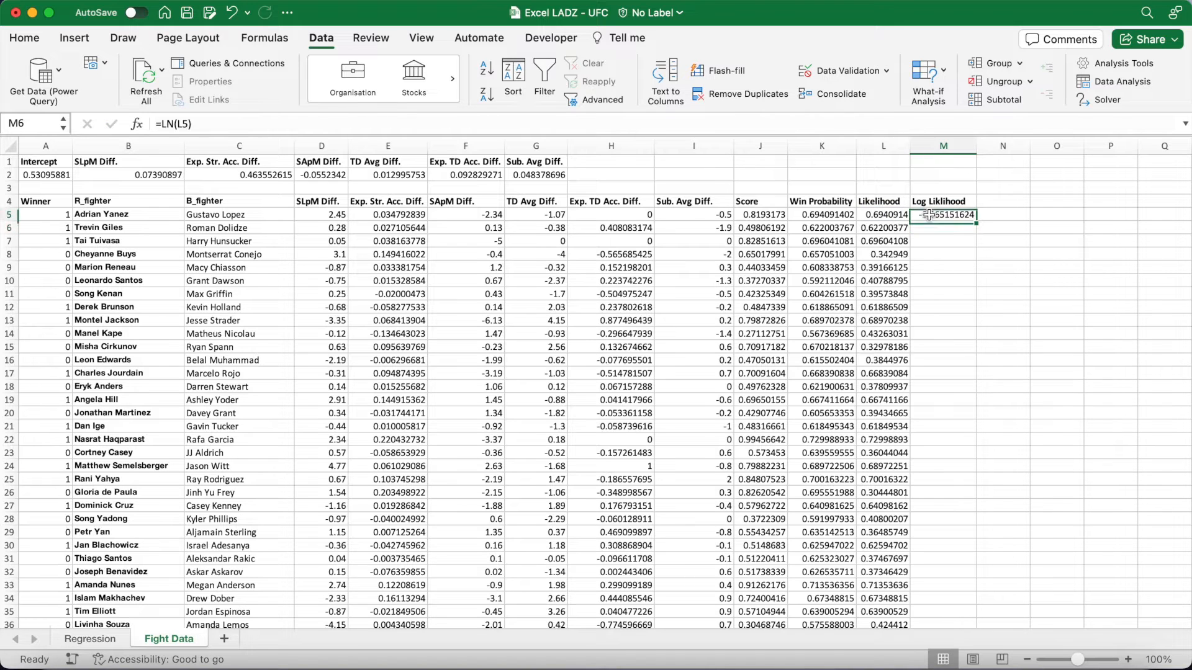
Fill the log likelihood formula from M5 down column M for every fight
double_click(976, 221)
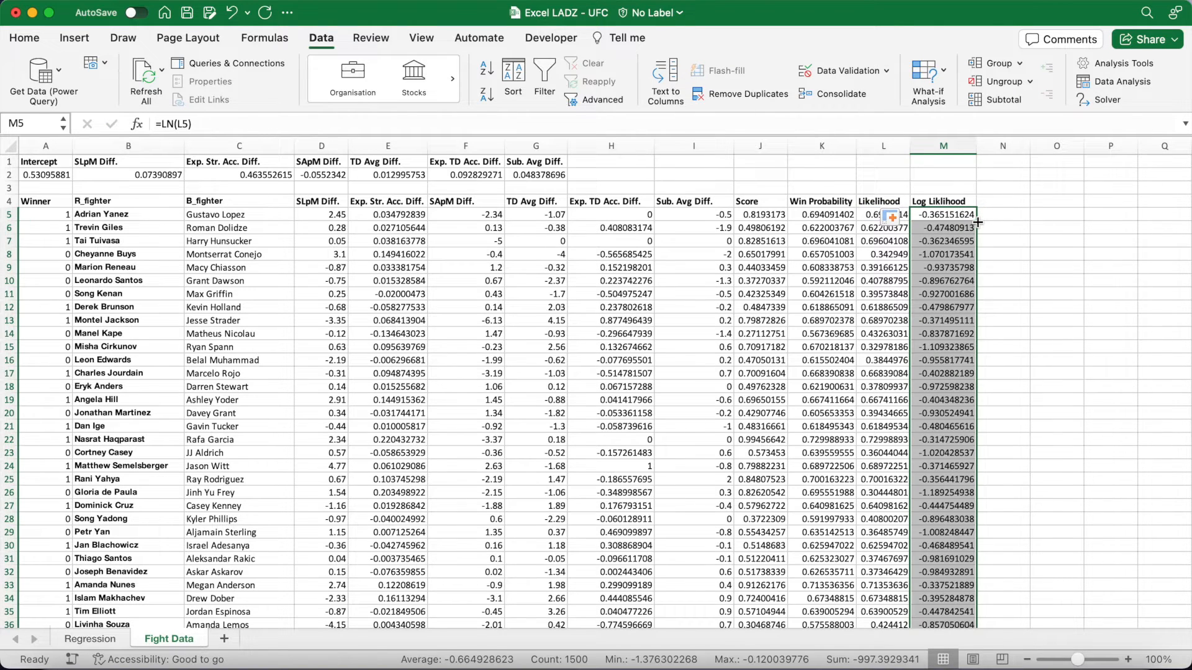
left_click(1049, 229)
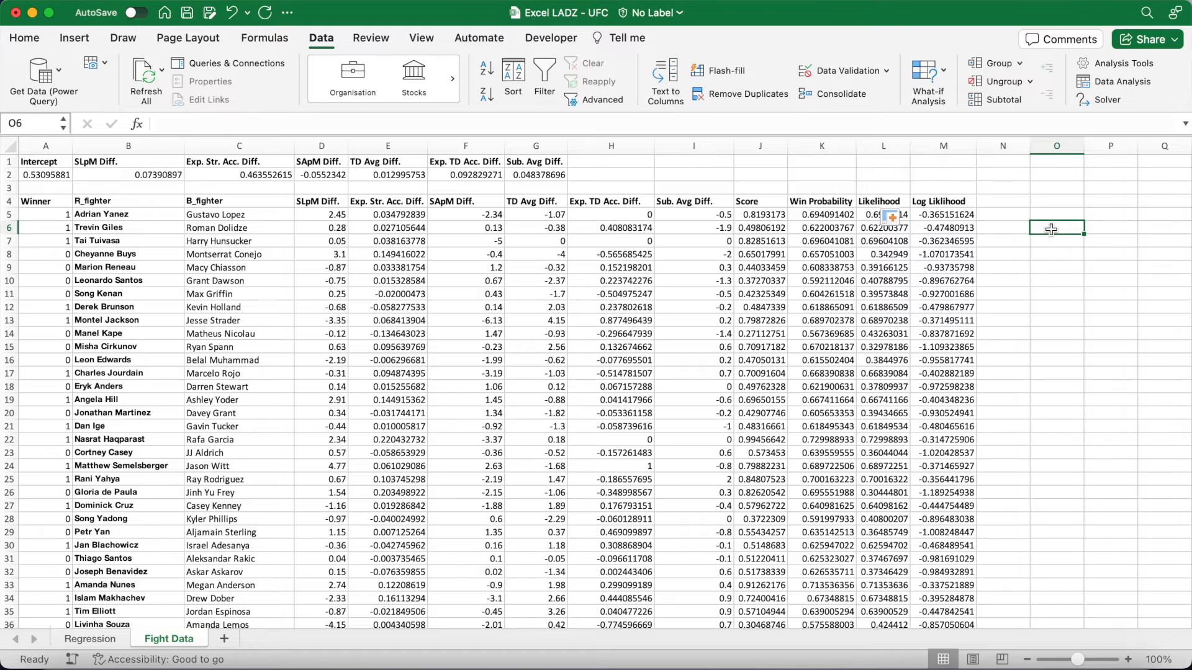
Label J1 "Sum:" and total the training fights' log likelihoods in K1 with =SUM(M380:M1504)
left_click(773, 166)
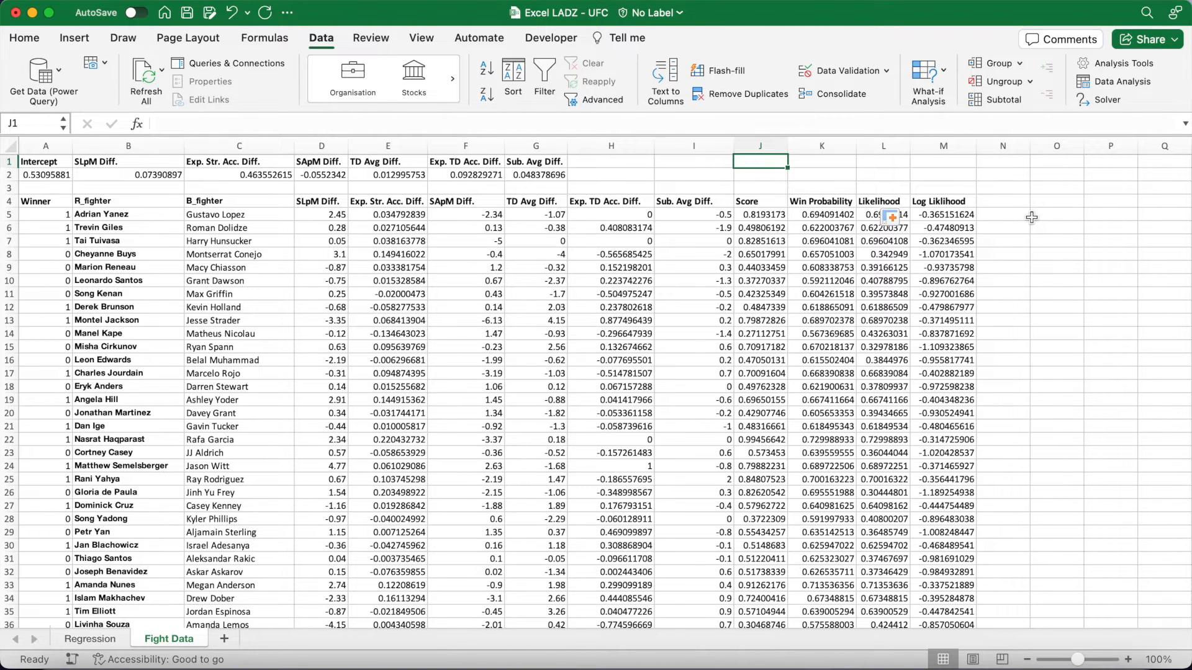
type("Sum:")
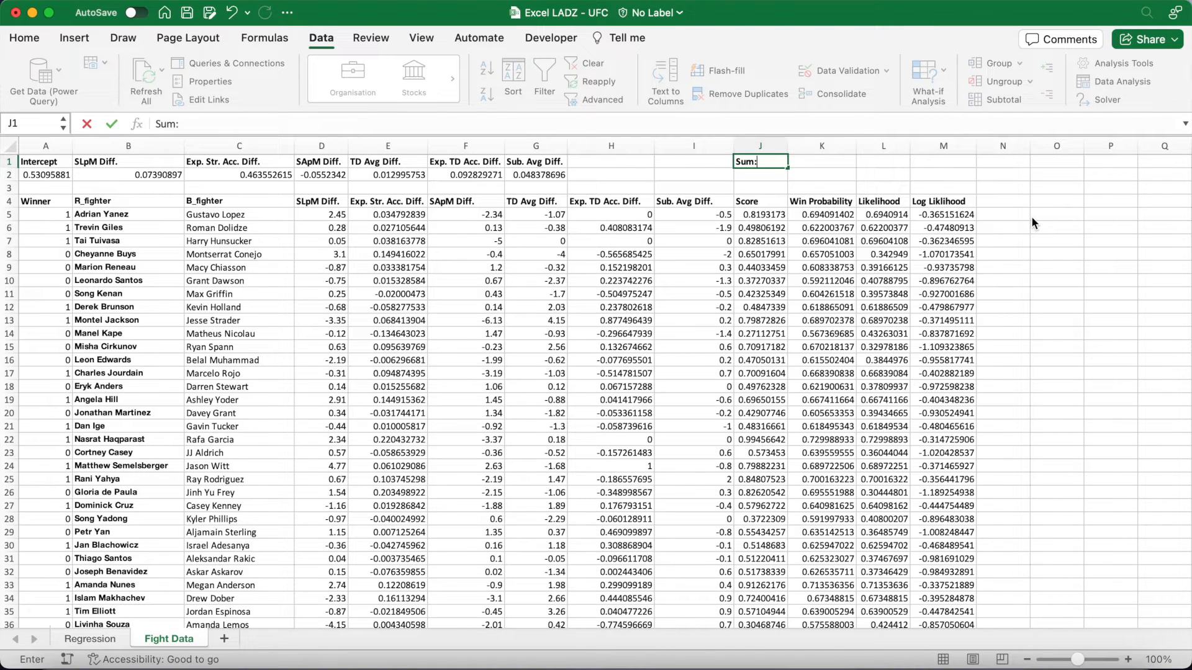
key("Tab")
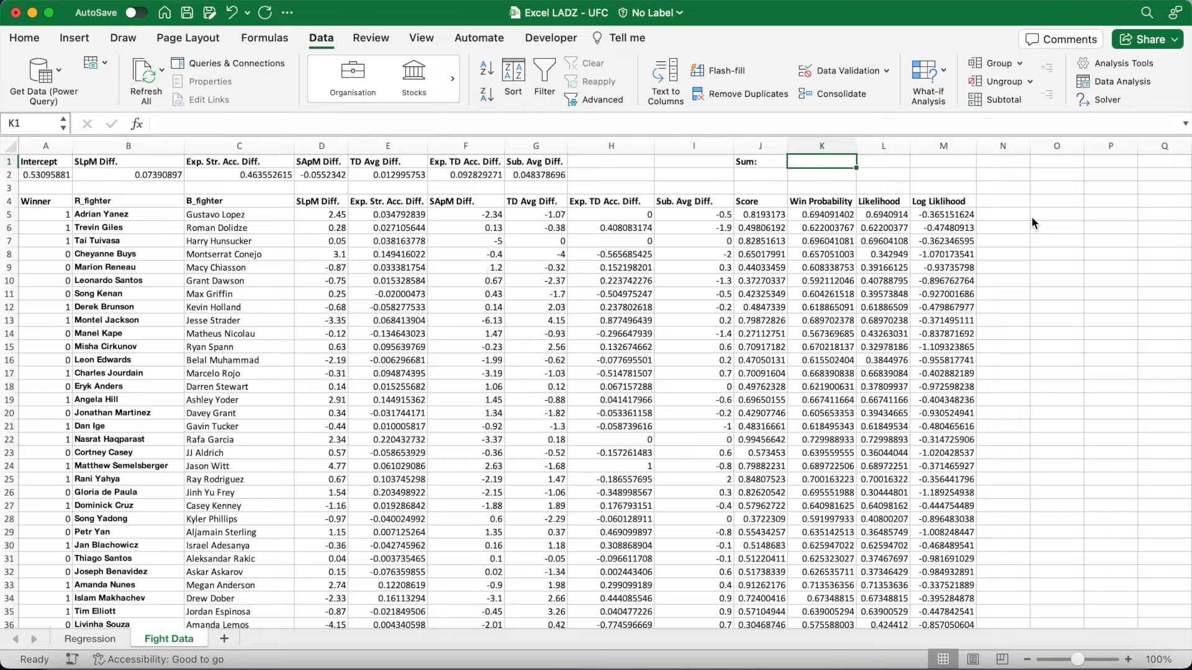
type("=")
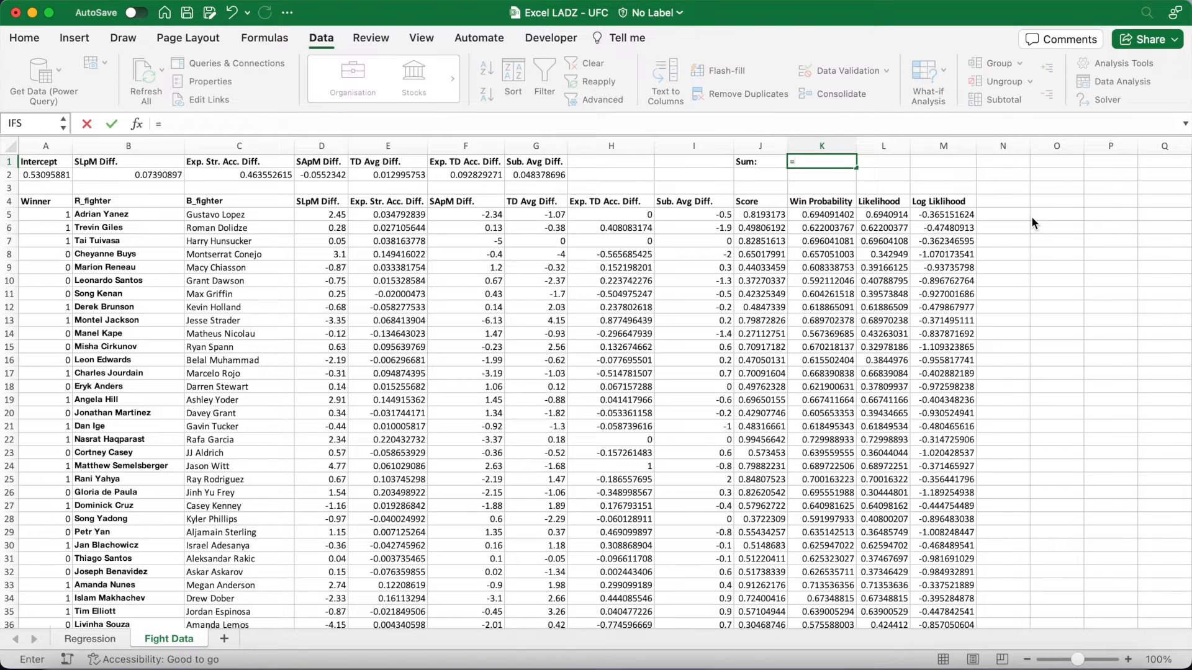
type("SUM(M380")
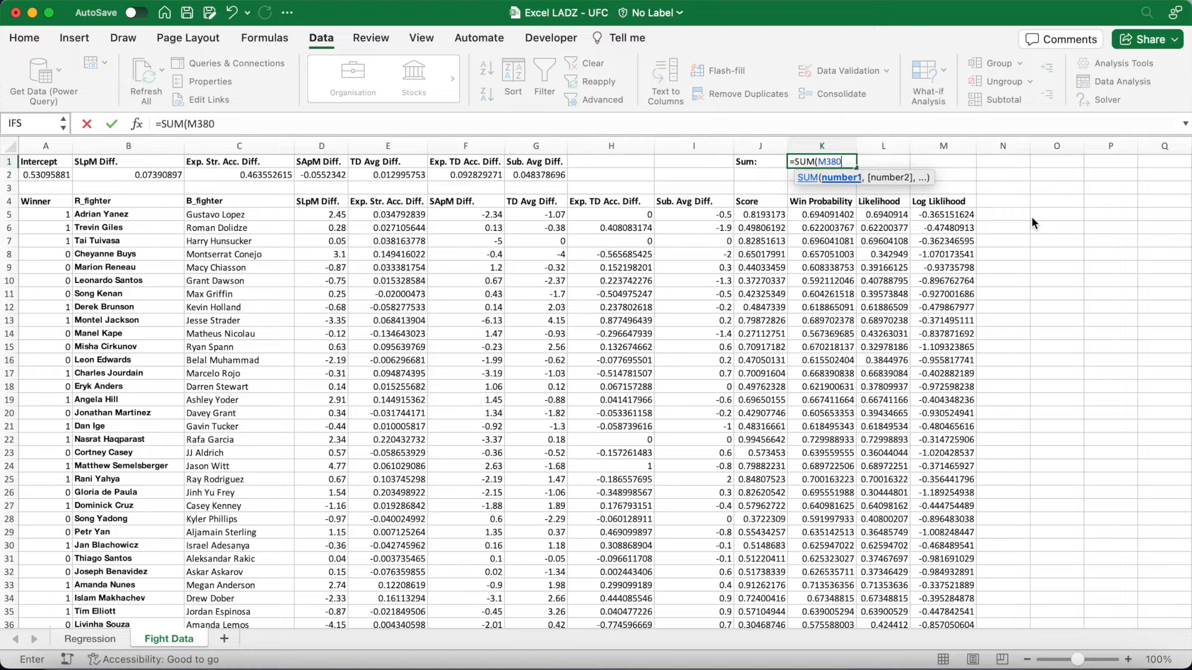
type(":M1504)")
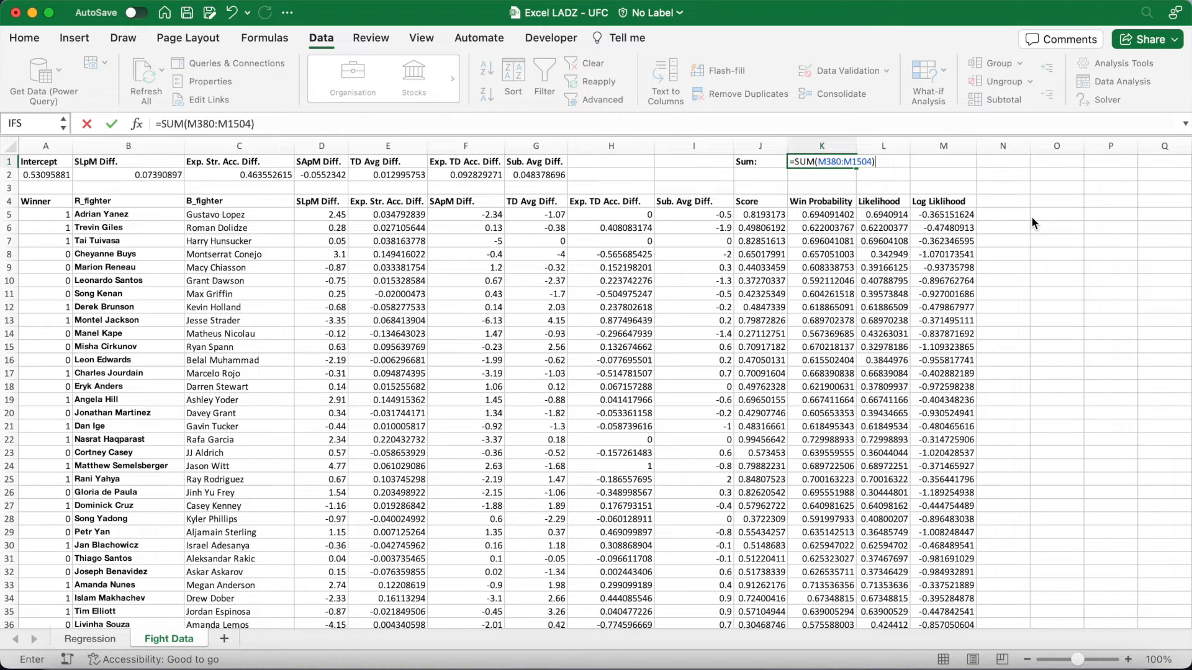
key("Return")
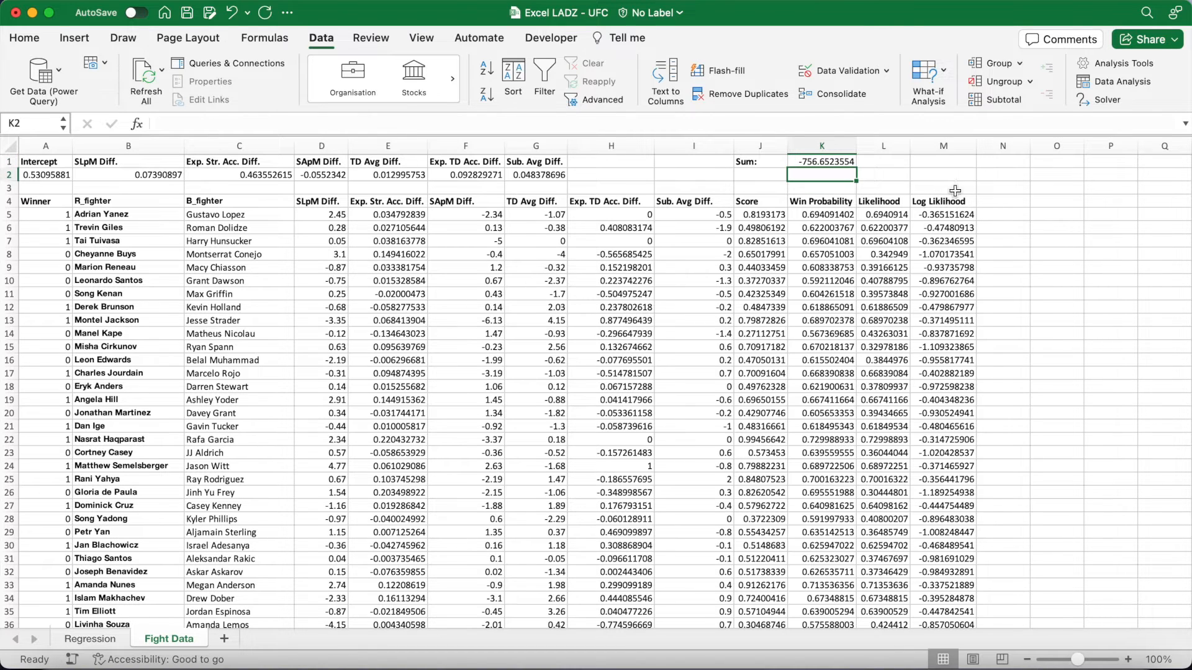
Run Solver with GRG Nonlinear to maximize K1 by changing A2:G2, allowing negative variables, and keep the solution
key("Up")
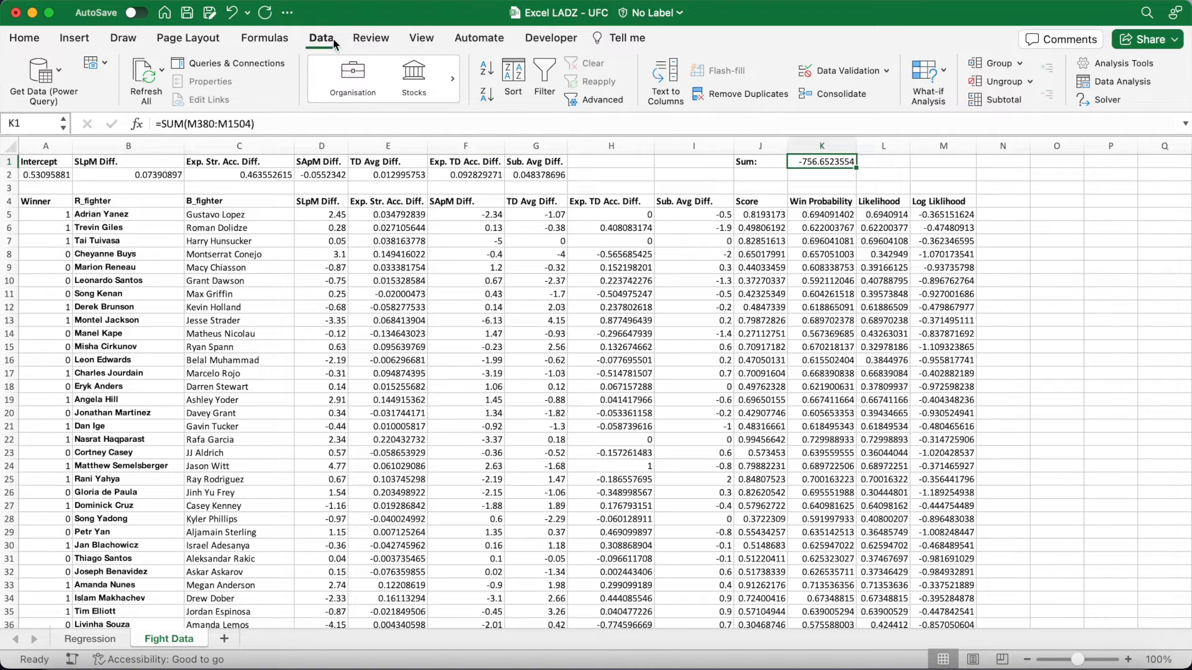
left_click(1115, 102)
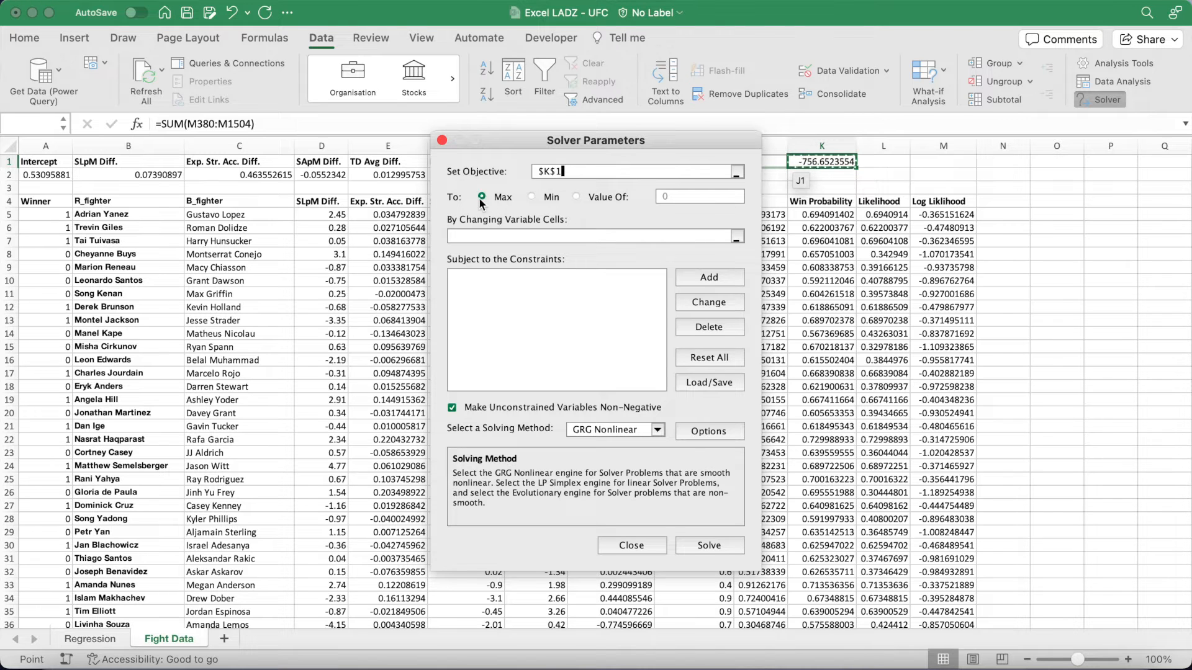
left_click(503, 237)
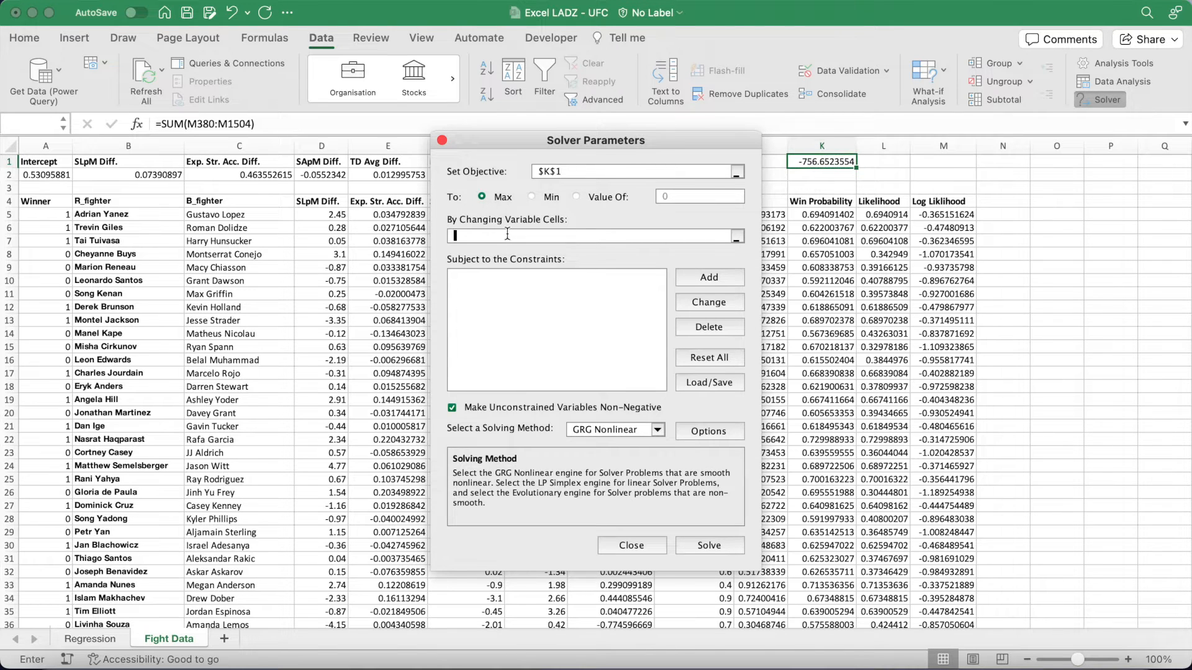
left_click_drag(591, 138, 898, 200)
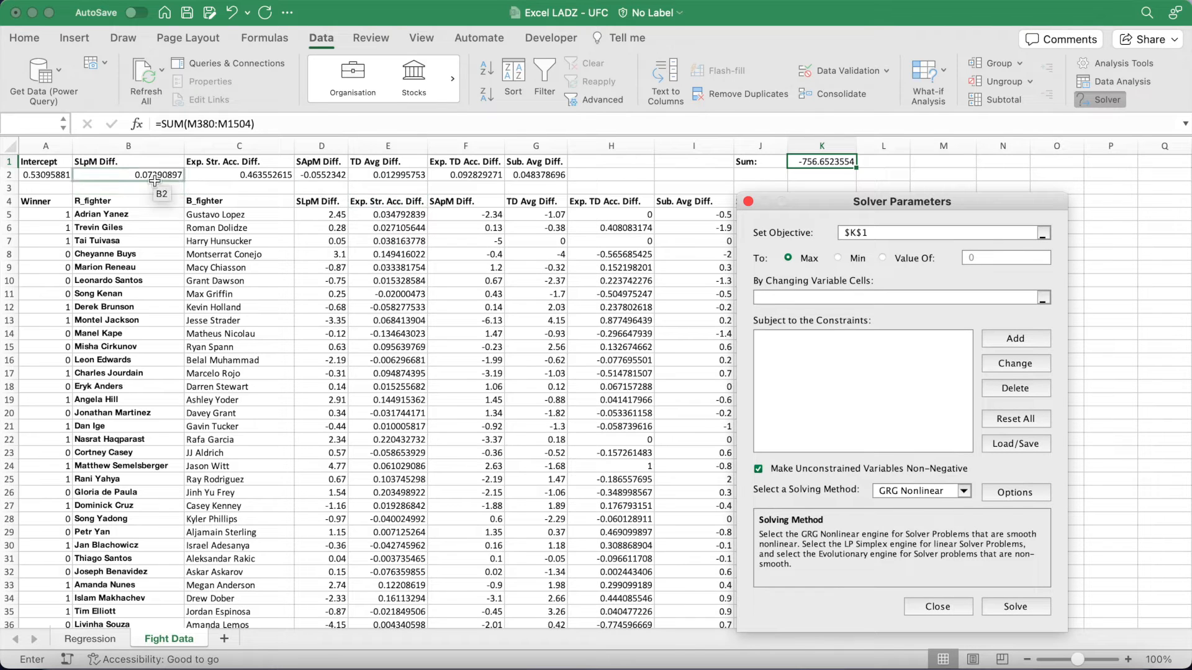
left_click_drag(51, 178, 550, 183)
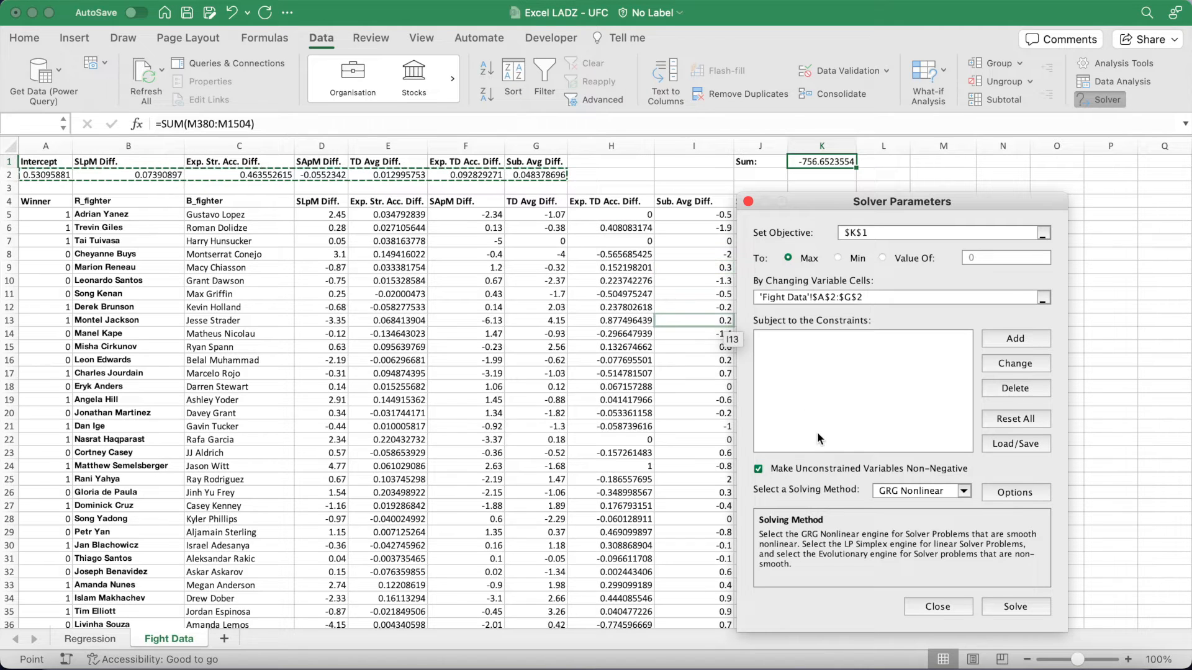
left_click(758, 470)
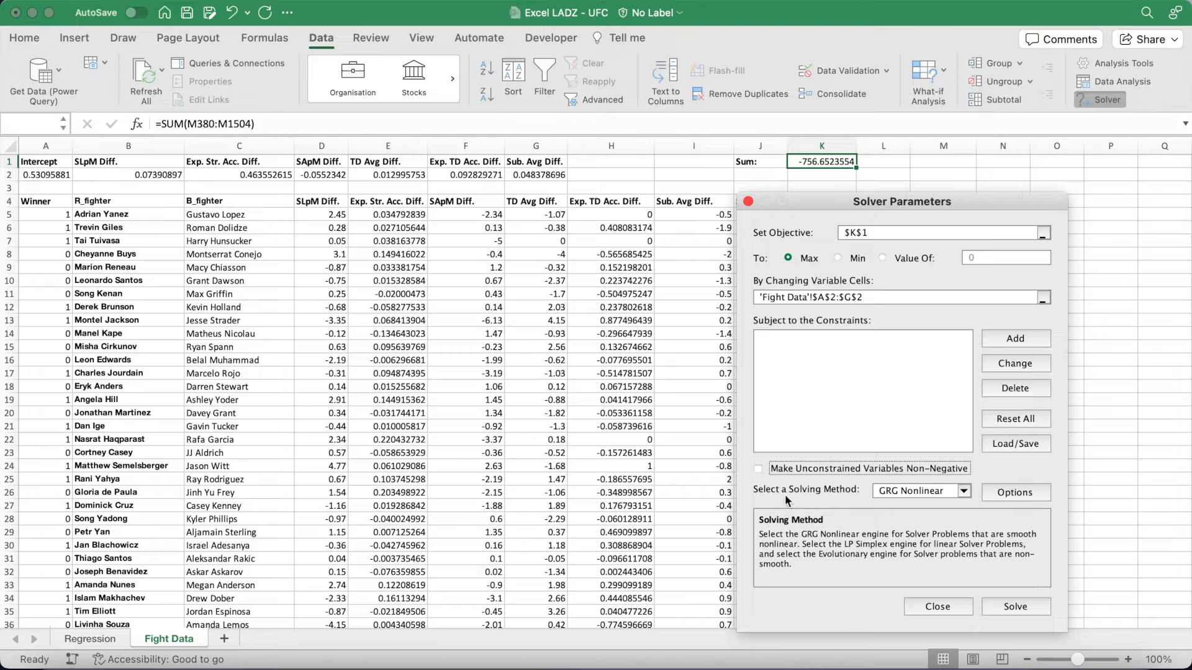
left_click(1022, 606)
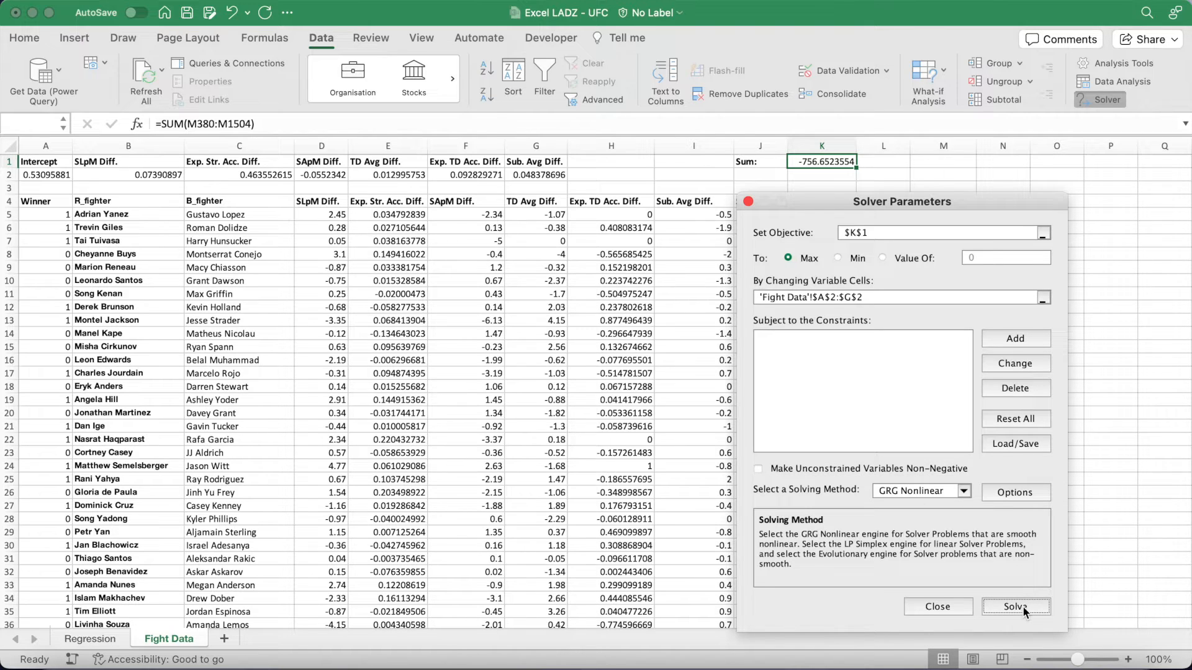
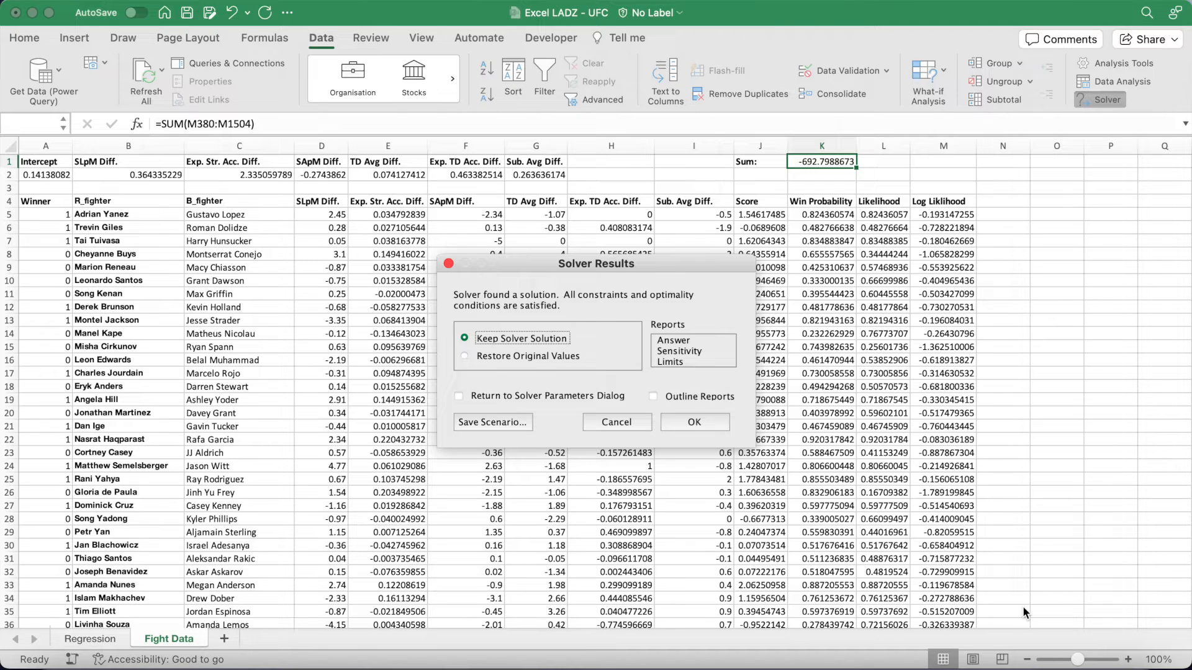
left_click(714, 421)
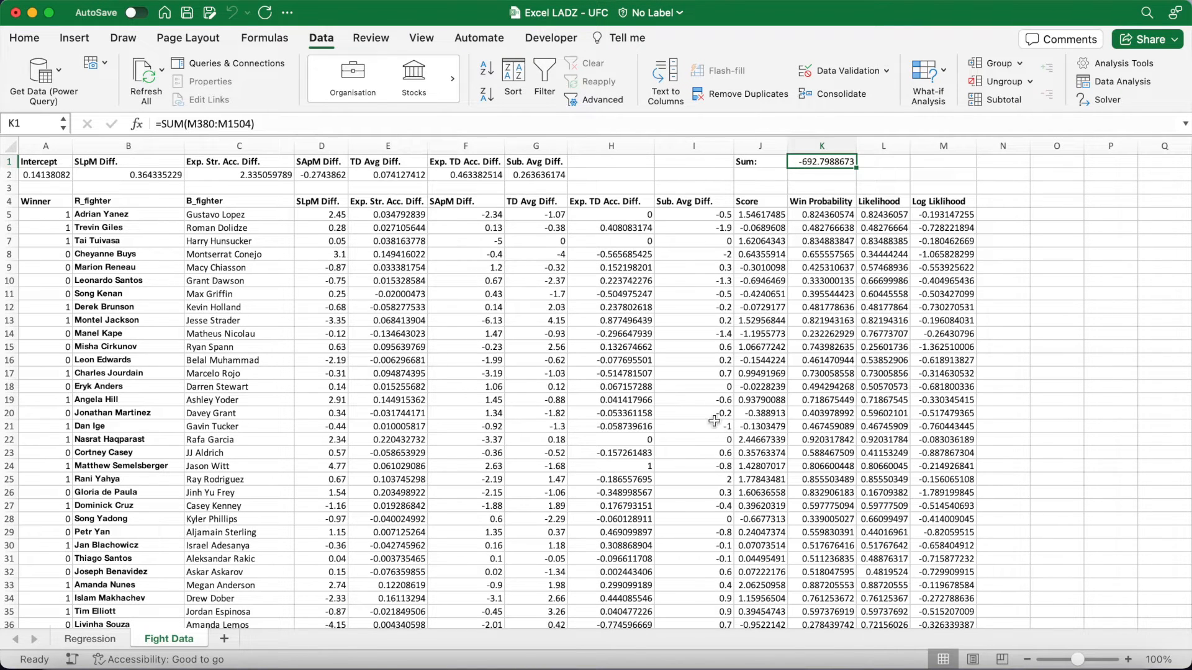
Examine the solved coefficients in A2:G2 and the recalculated win probabilities in column K
left_click_drag(54, 175, 564, 175)
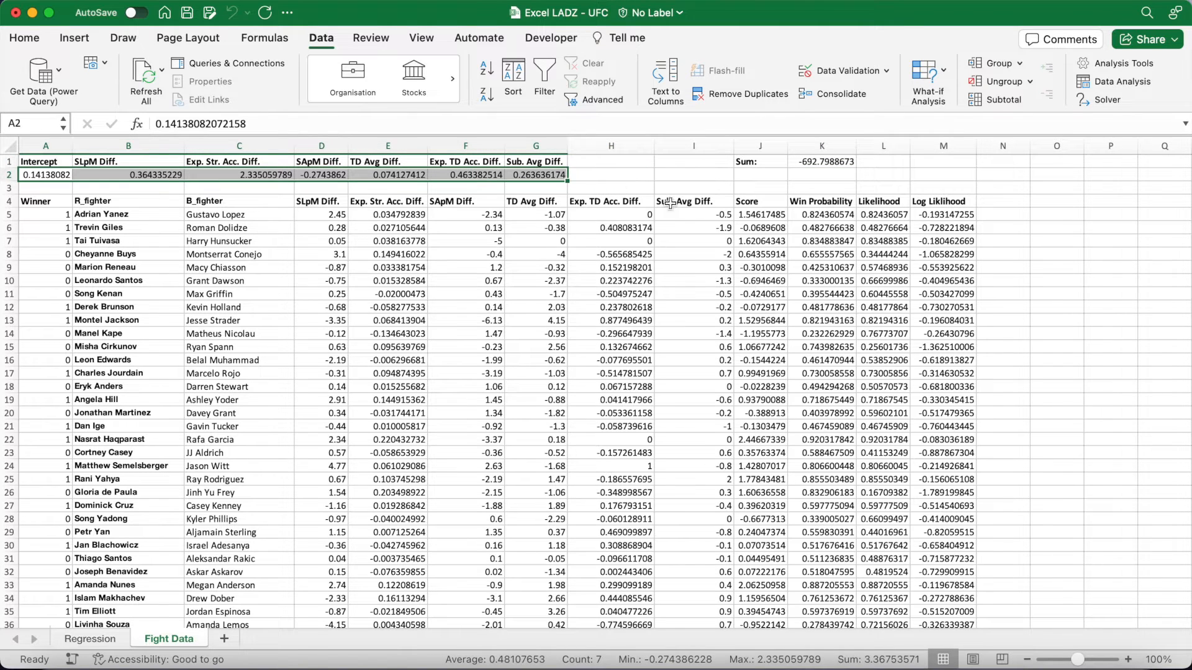
left_click(832, 148)
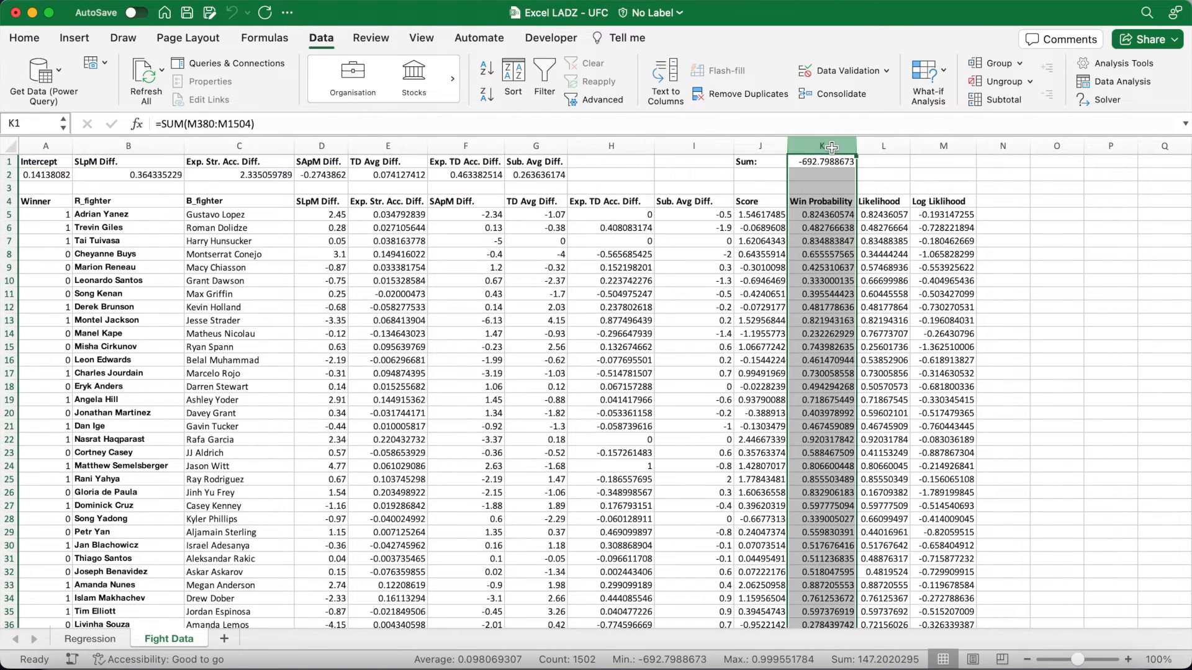
left_click(840, 215)
key("Down")
key("Down")
key("Down")
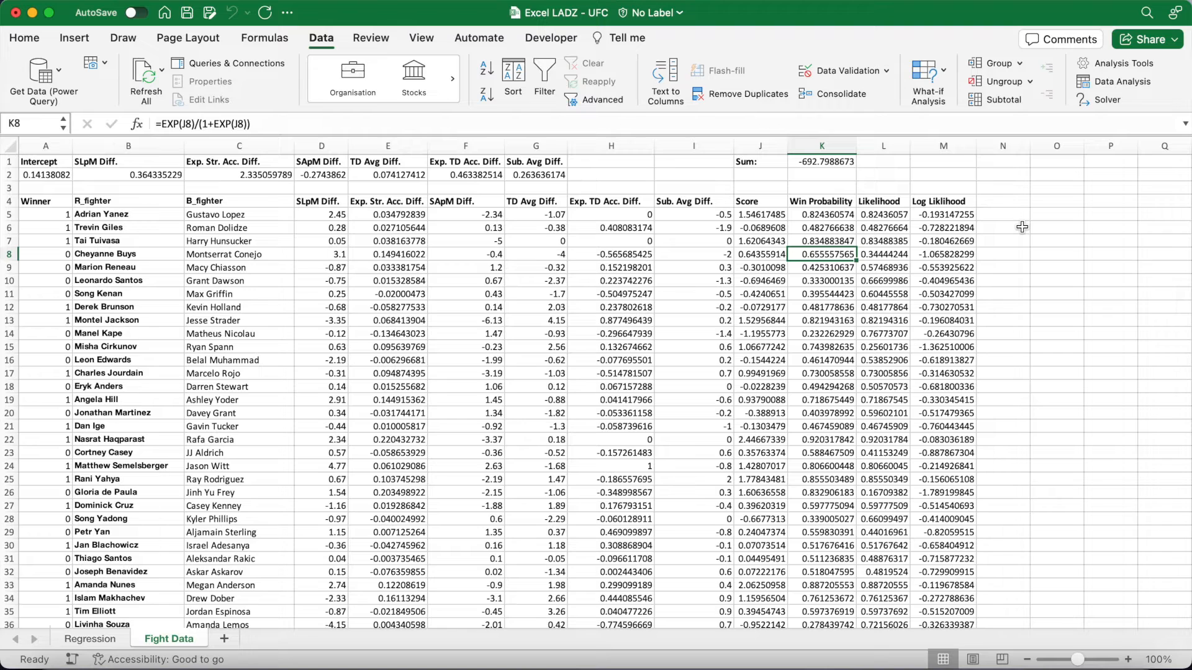
Add an "Accuracy:" label in M1
left_click(947, 163)
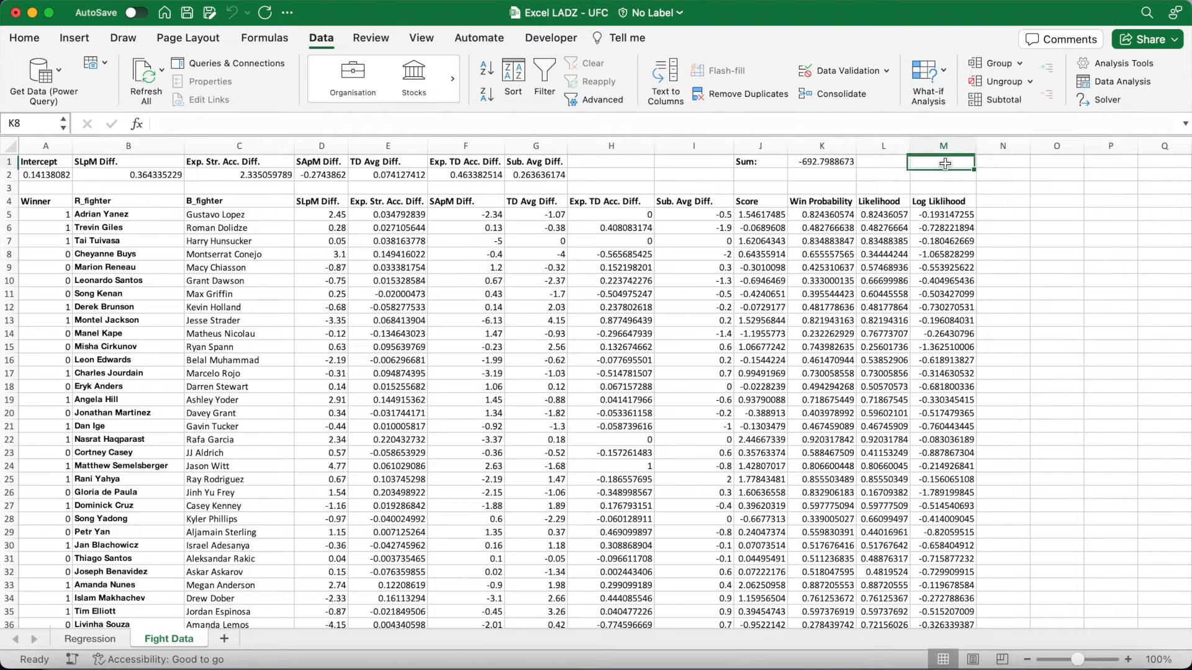
type("Accuracy:")
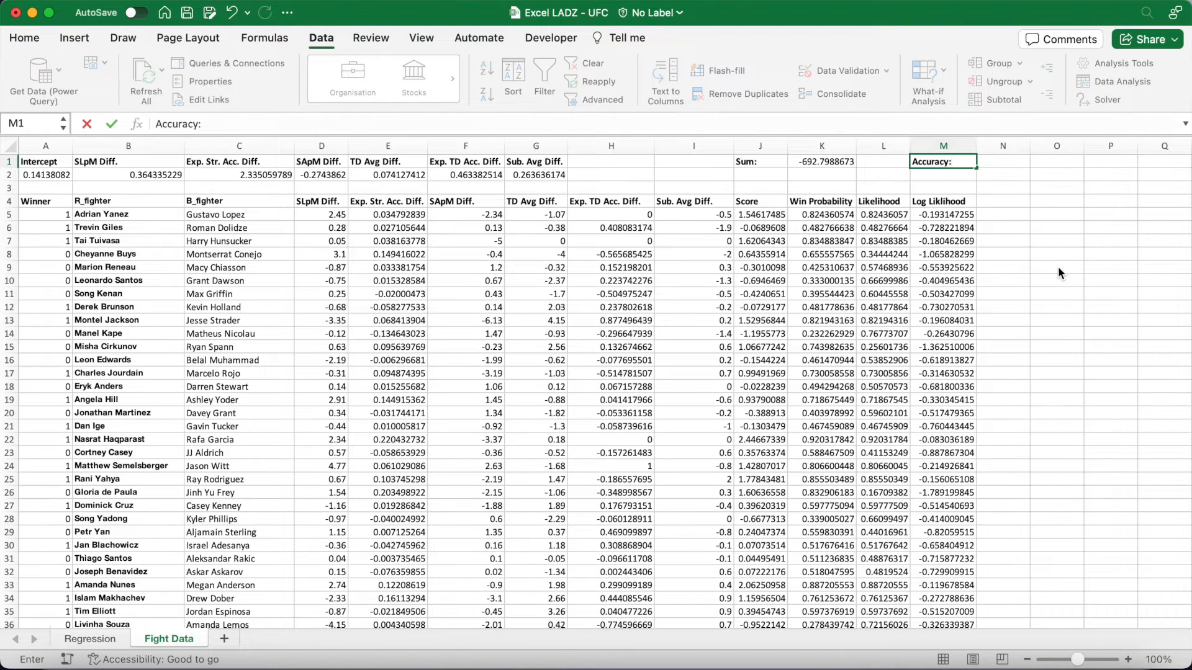
key("Tab")
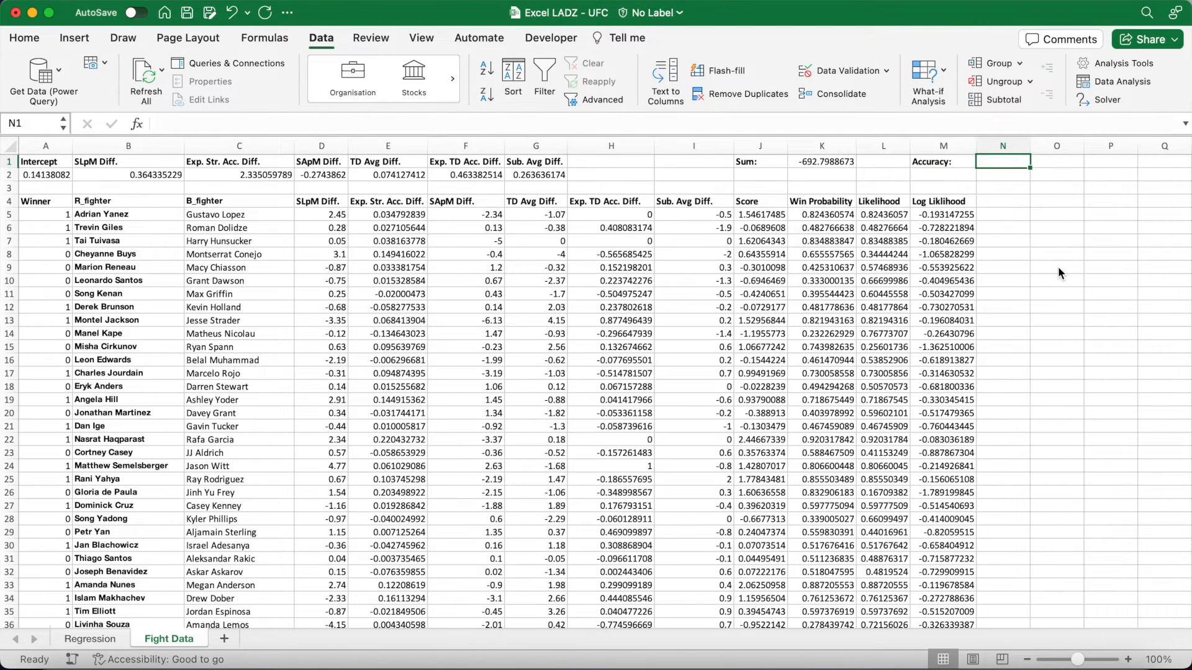
Calculate the model's accuracy on the held-out fights in N1 with =COUNTIF(L5:L379,">"&0.5)/COUNT(L5:L379)
left_click(878, 124)
type("=")
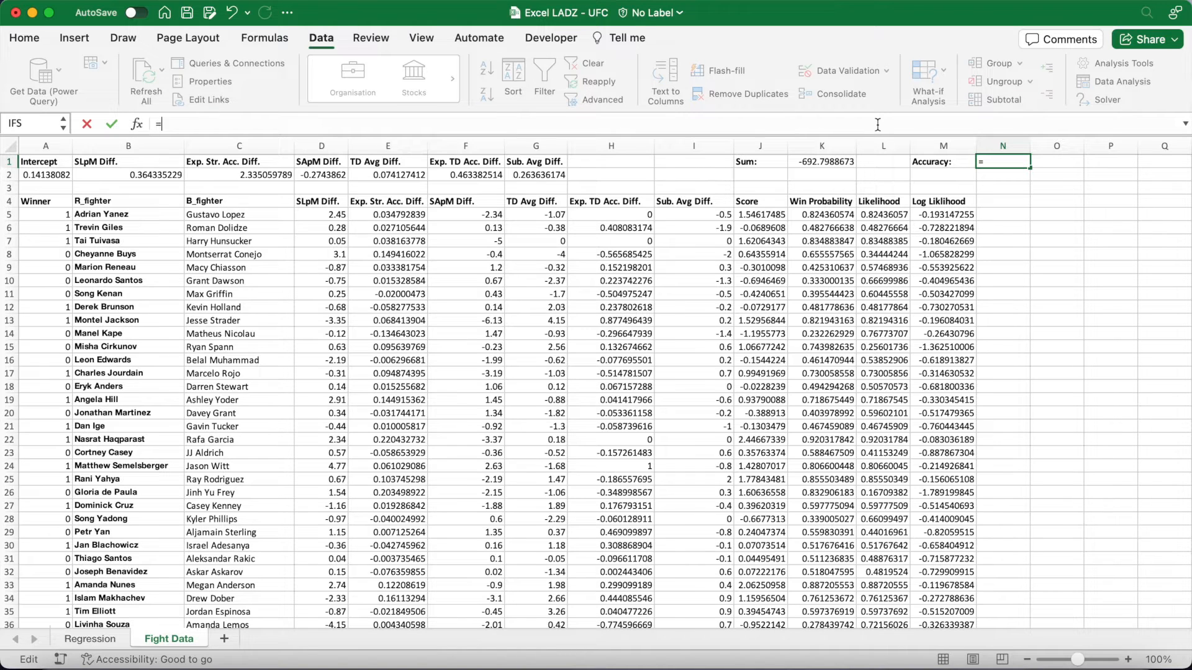
type("COUNTIF")
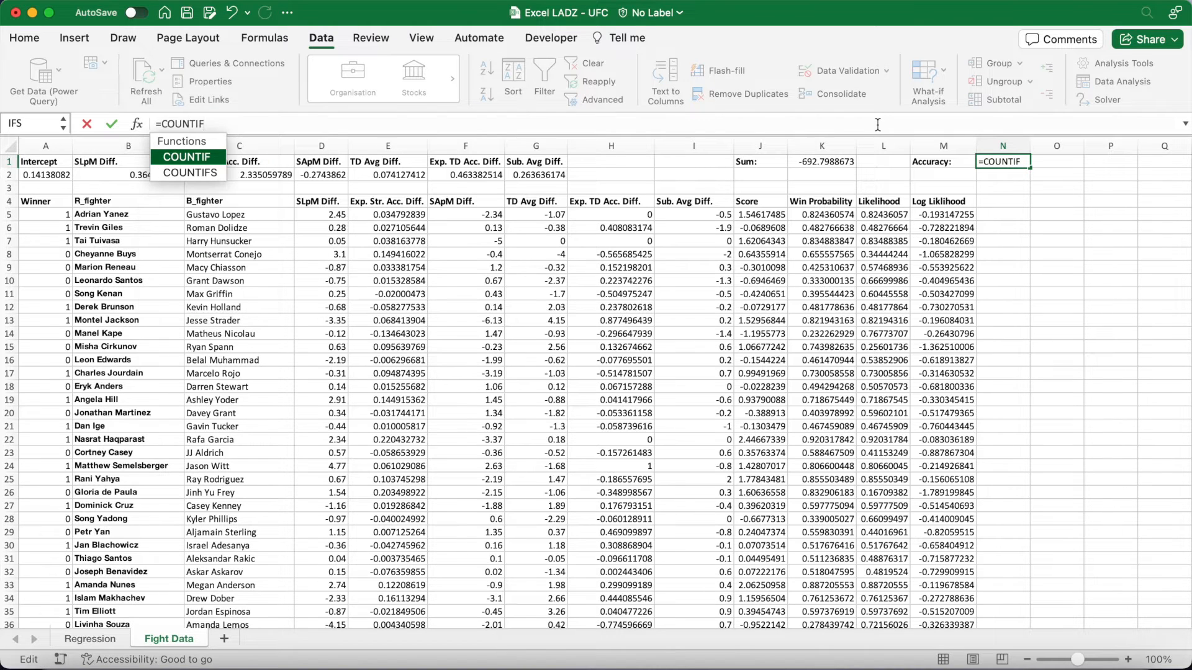
type("(L5:L379")
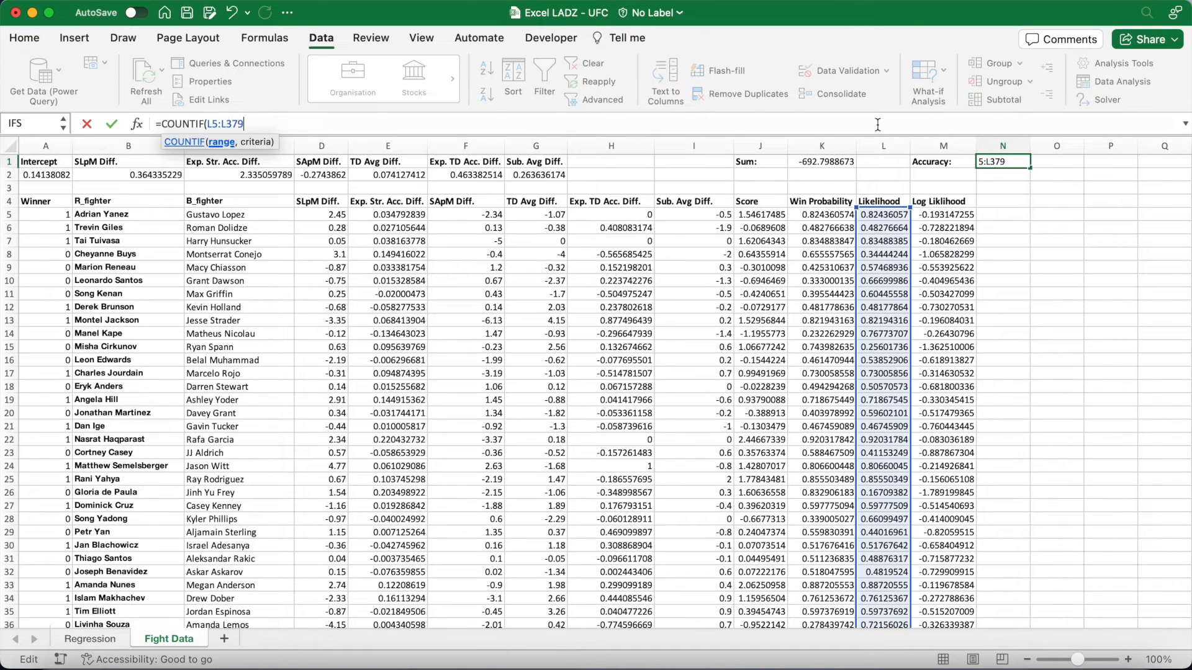
type(",\">\"&")
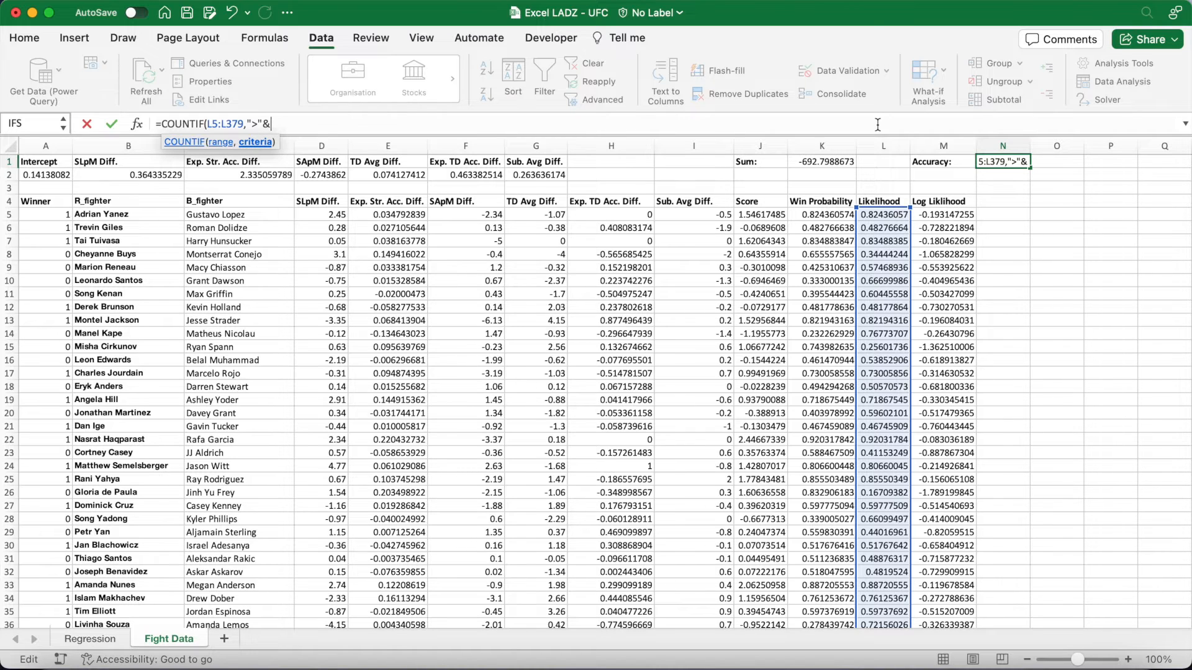
type("0.5)/CO")
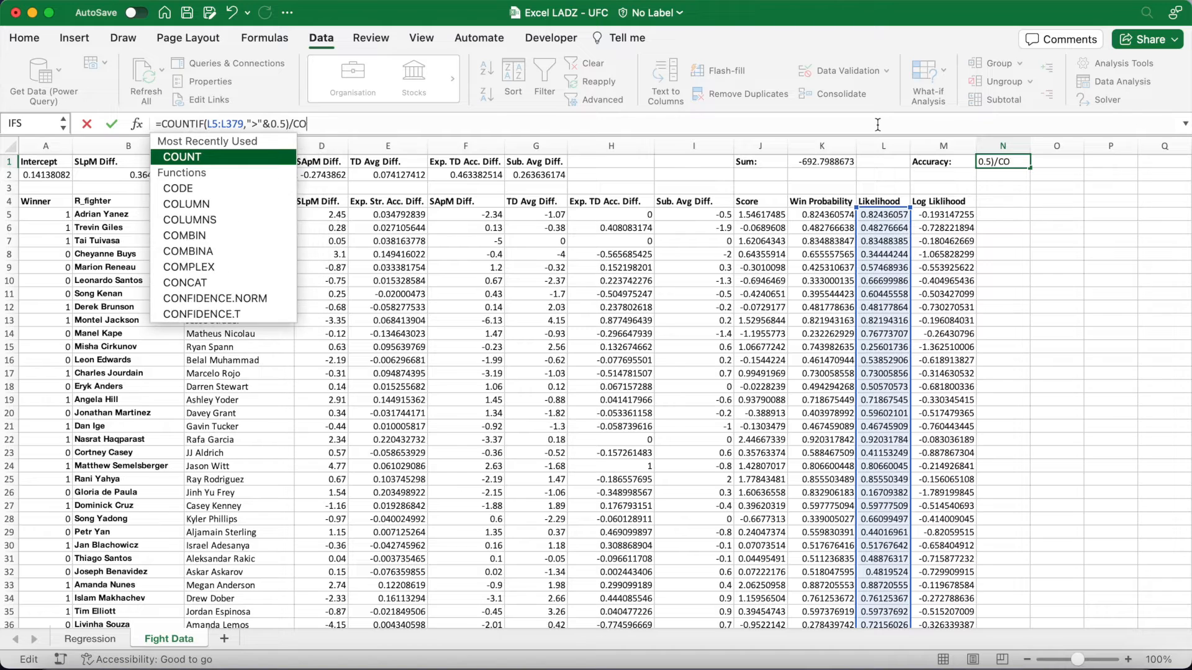
type("UNT(L")
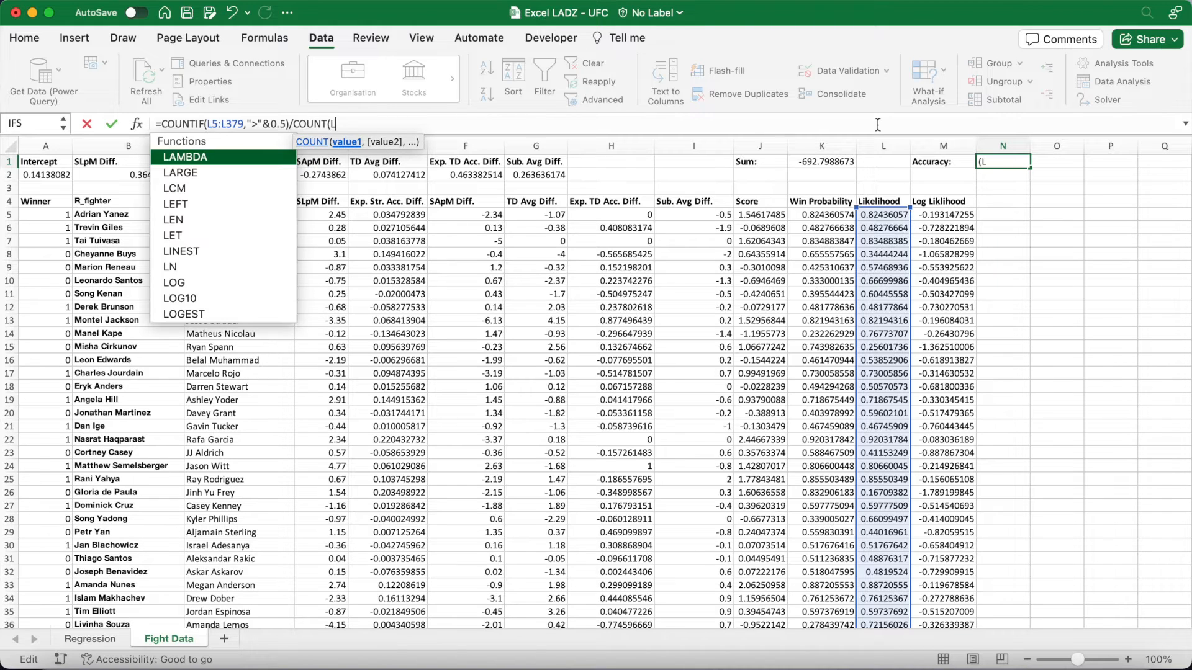
type("5:L379")
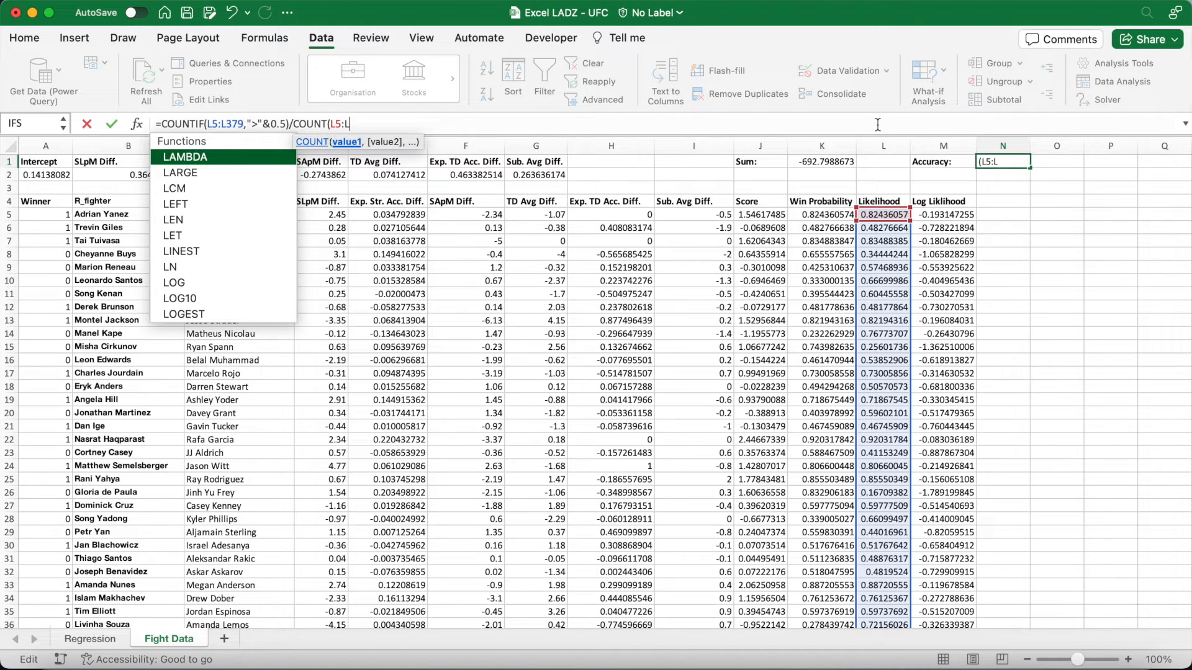
type(")")
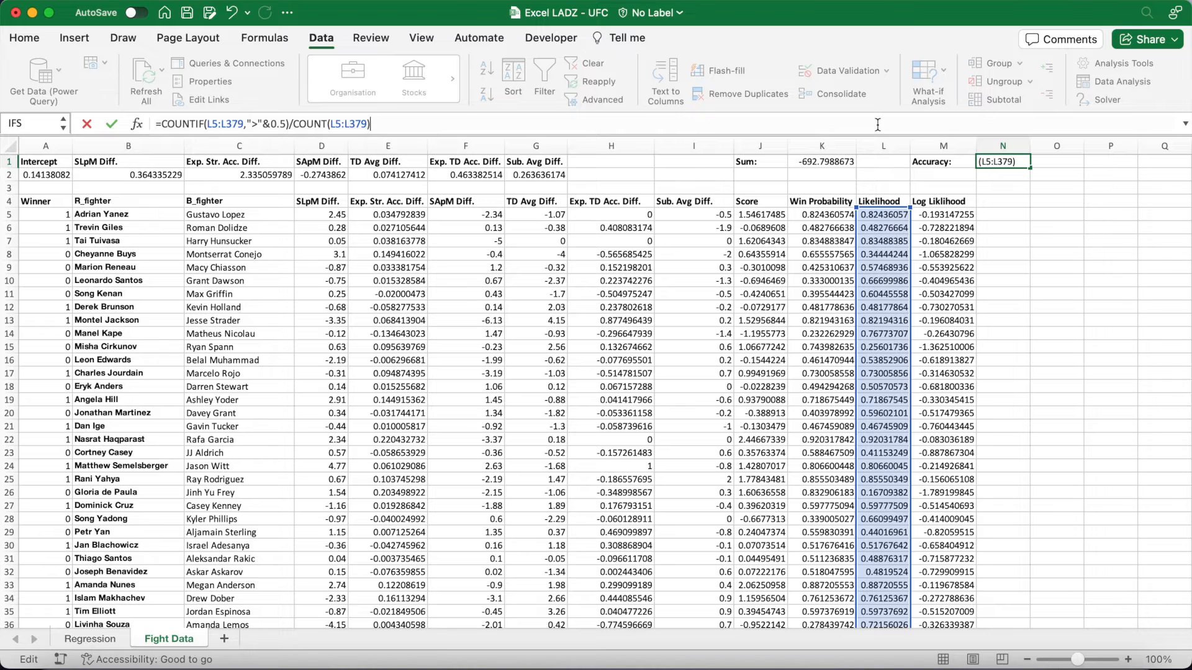
key("Return")
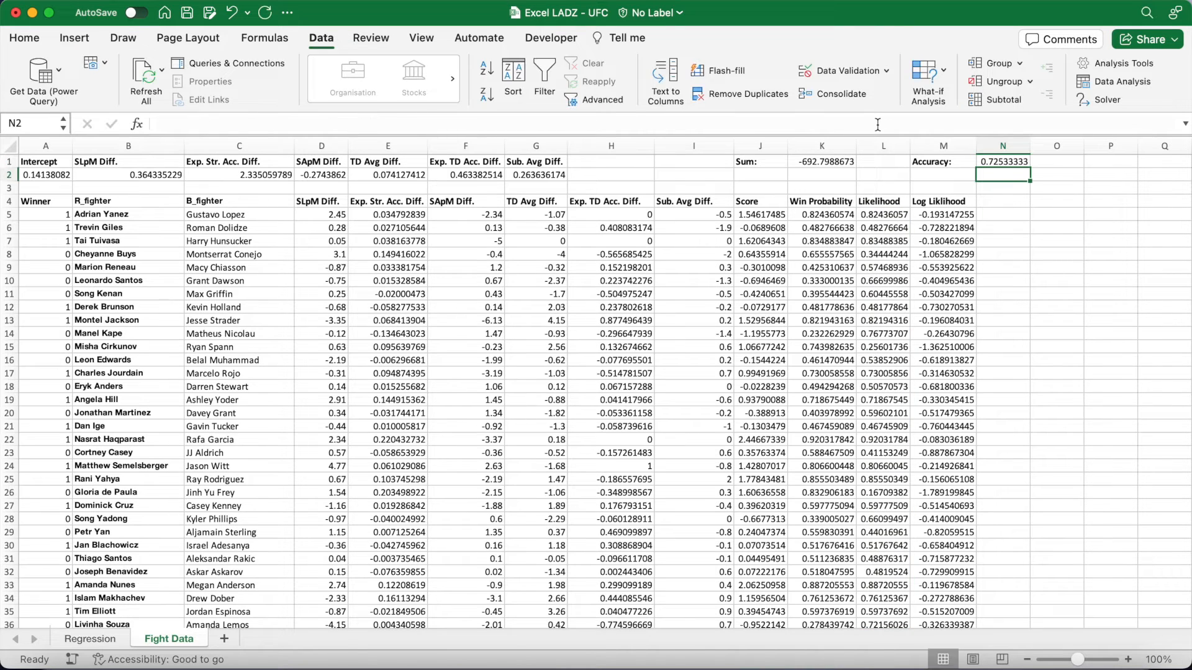
Format the accuracy value in N1 as a percentage with two decimal places
key("Up")
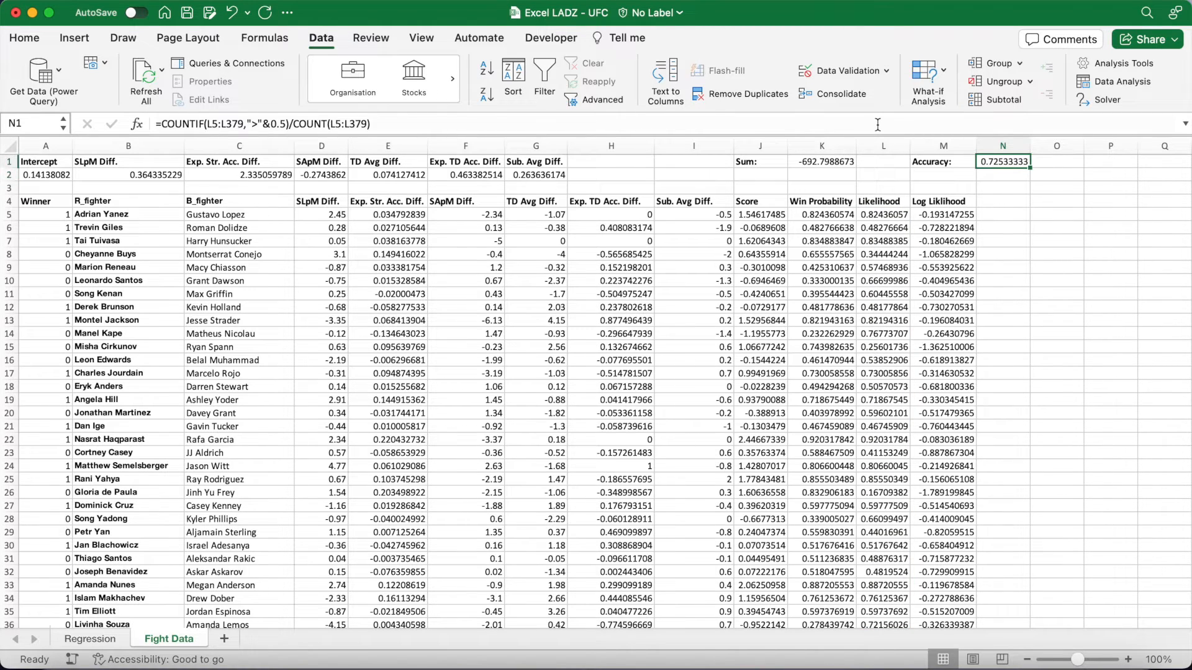
left_click(38, 44)
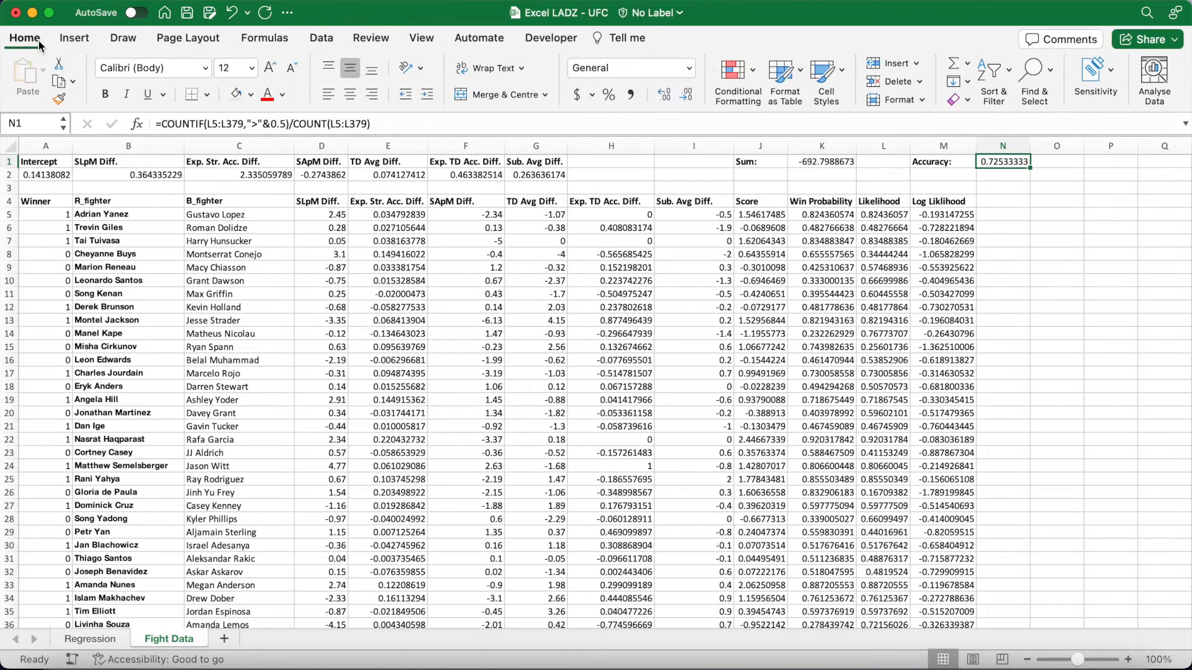
left_click(607, 95)
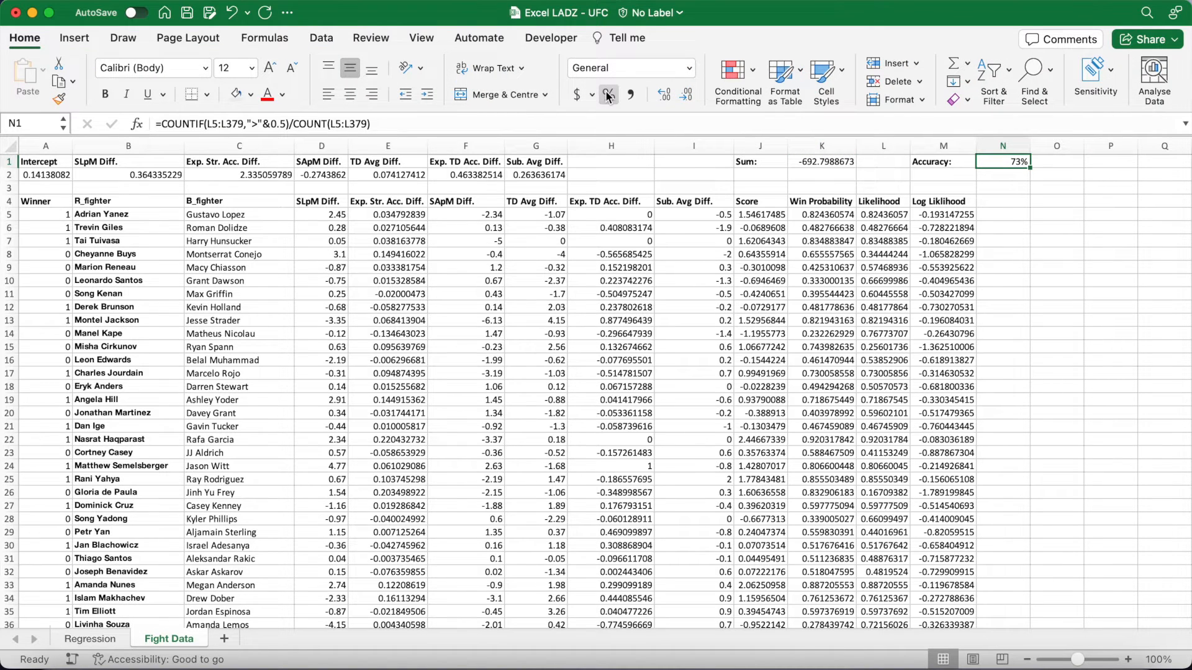
left_click(665, 95)
left_click(668, 94)
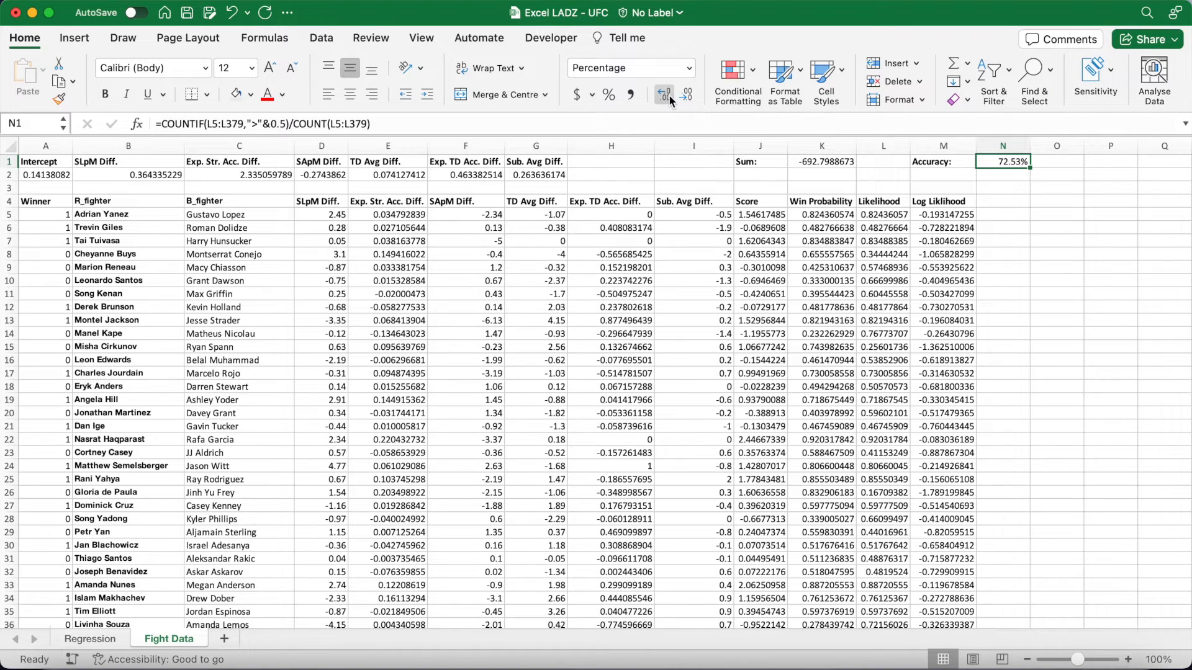
left_click(1020, 188)
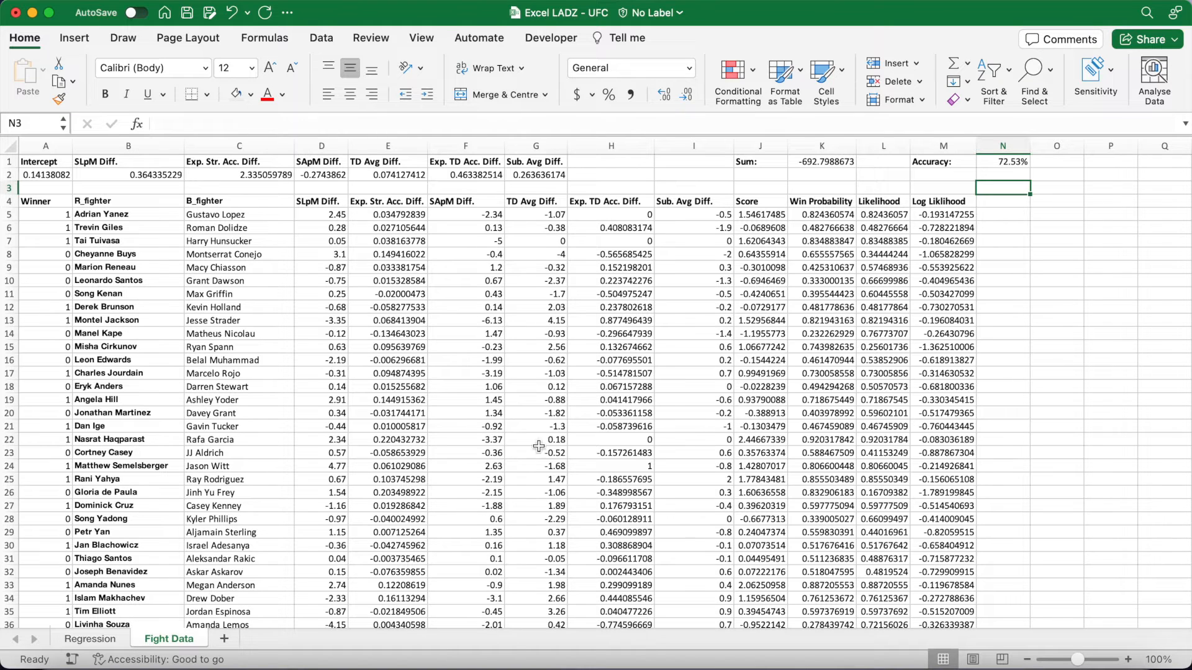
Add a new worksheet and name it Final
left_click(226, 638)
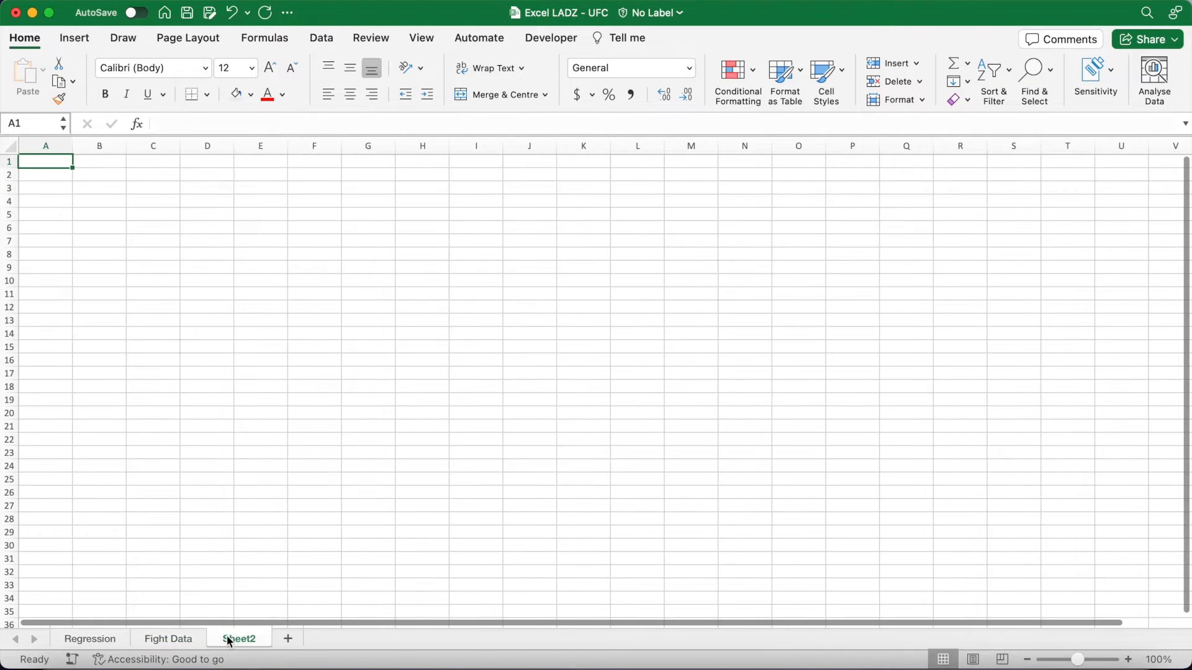
type("Final")
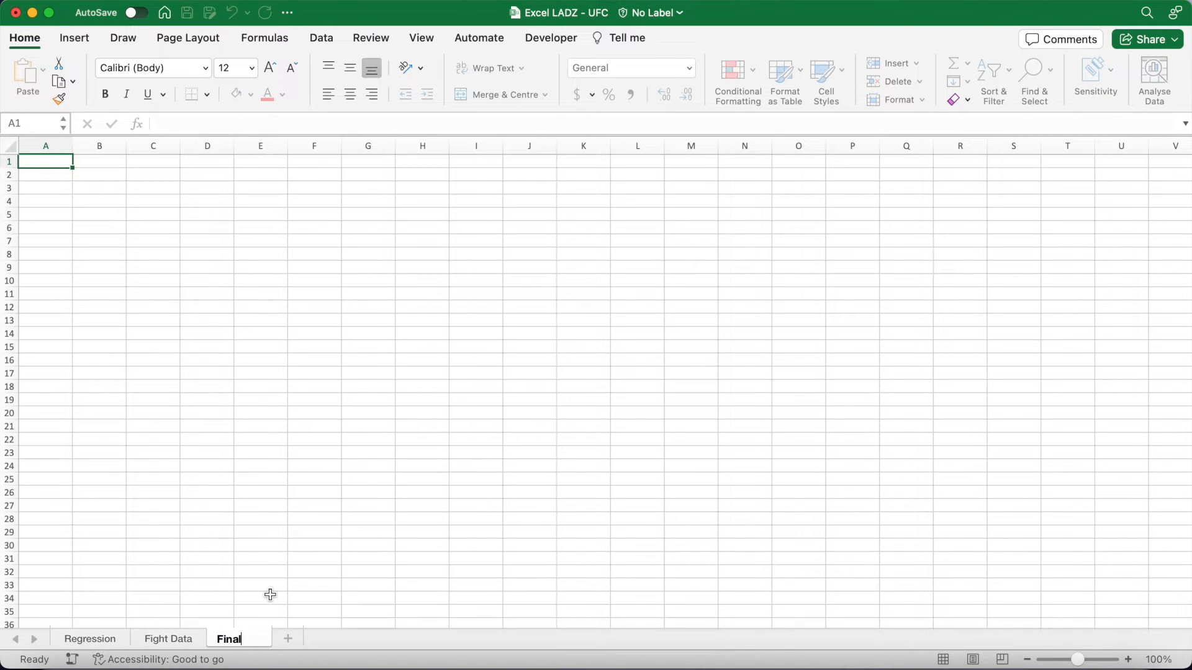
key("Return")
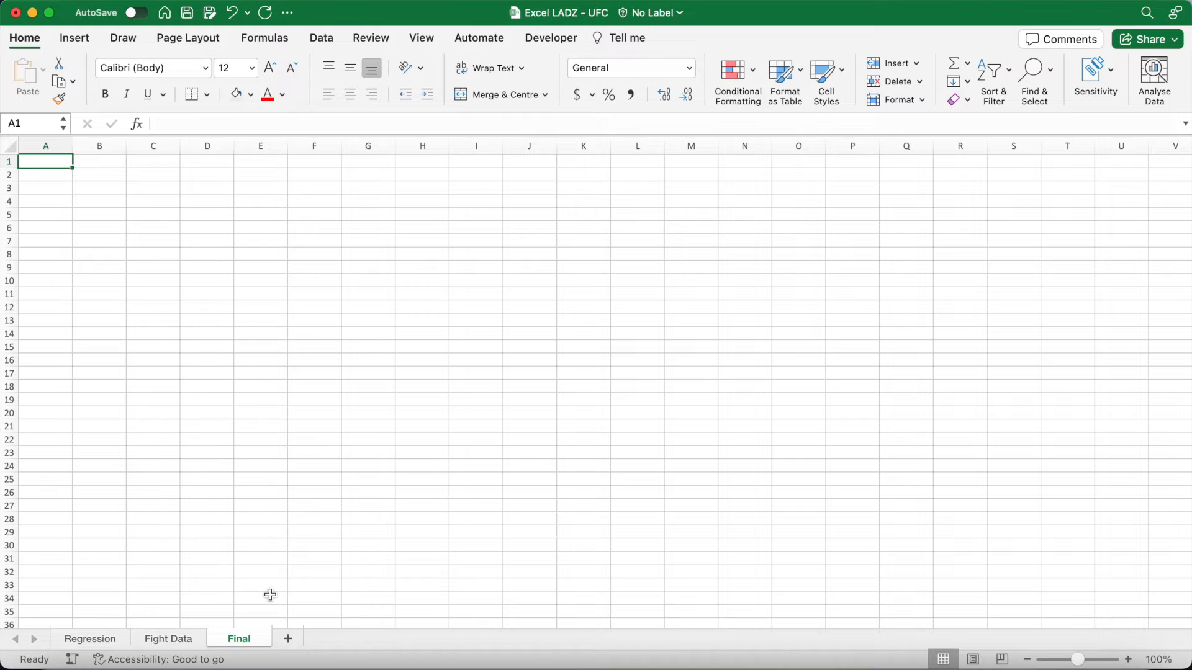
Merge and centre B2:C3, and format it with an 18-point bold font and middle vertical alignment
left_click_drag(98, 174, 162, 185)
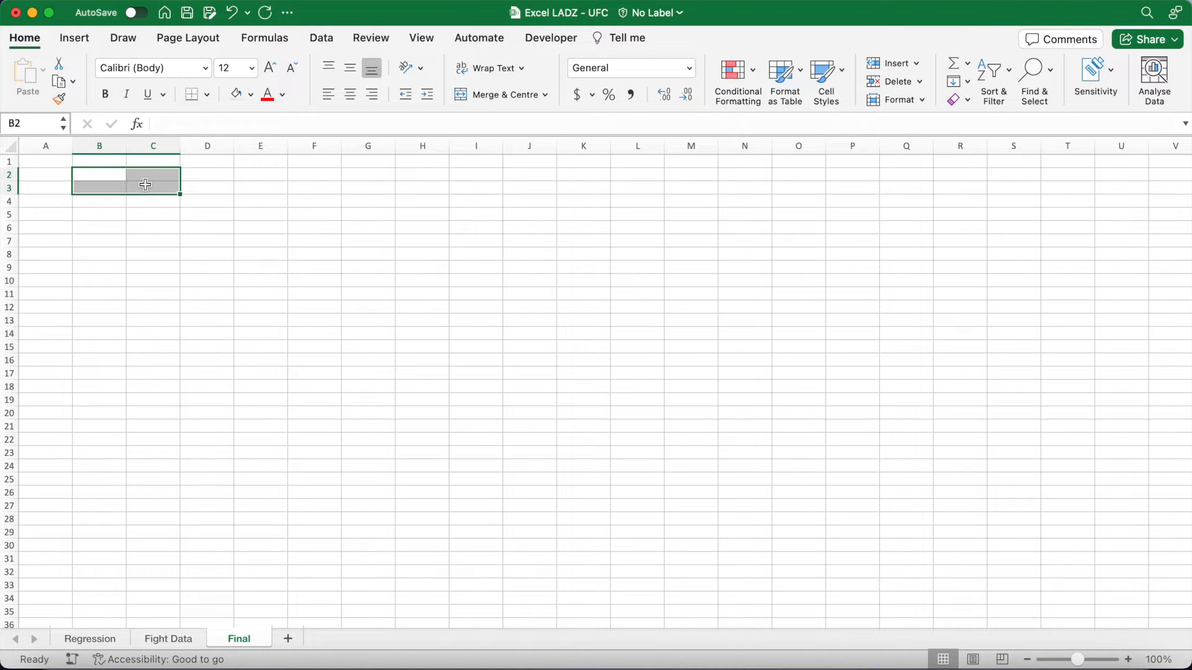
left_click(489, 94)
left_click(251, 68)
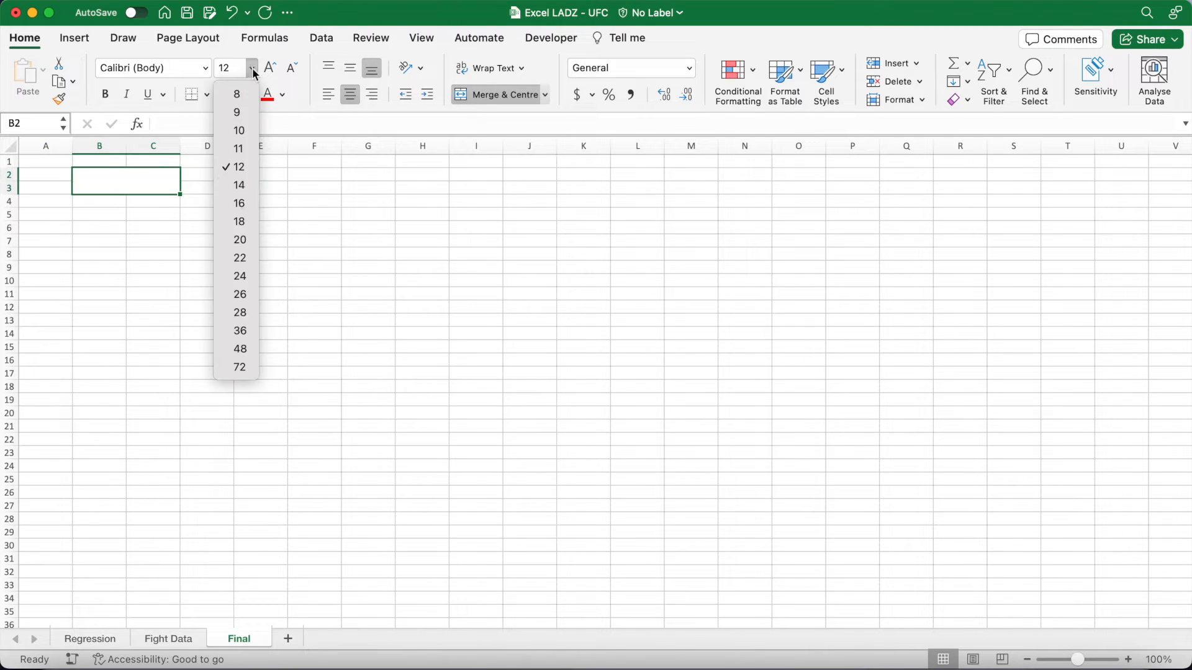
left_click(240, 223)
left_click(350, 68)
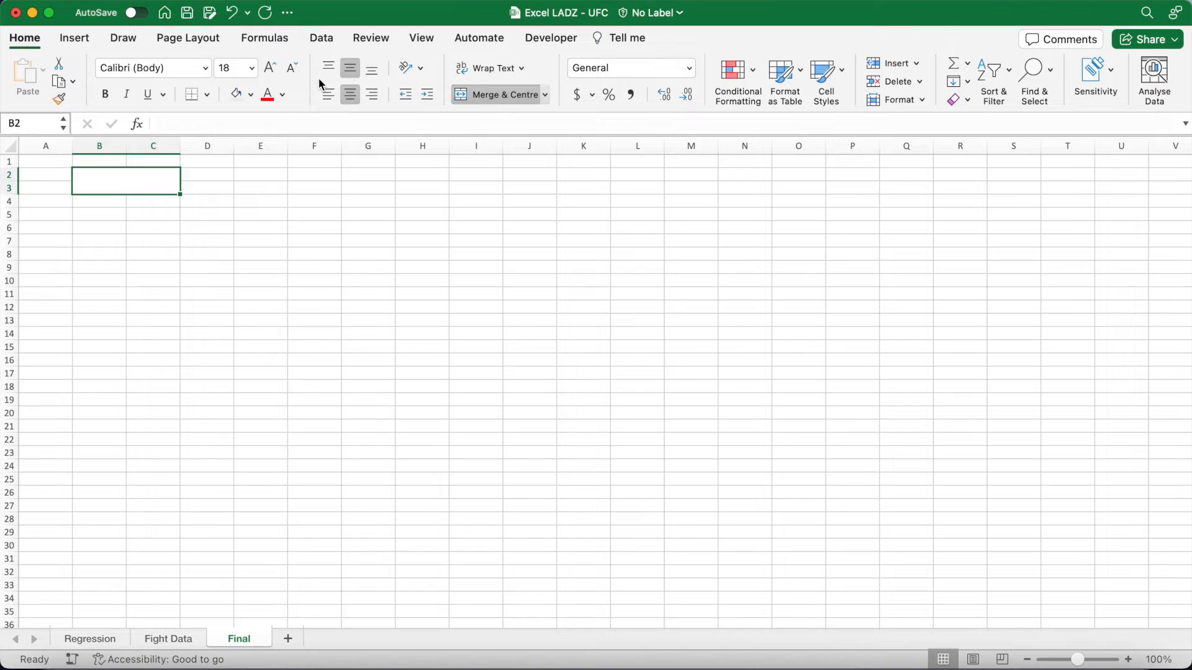
left_click(105, 94)
Fill the merged B2:C3 cell with a custom light red and enter the label "Red Fighter:"
left_click(251, 95)
left_click(307, 311)
left_click(609, 203)
left_click_drag(610, 203, 614, 205)
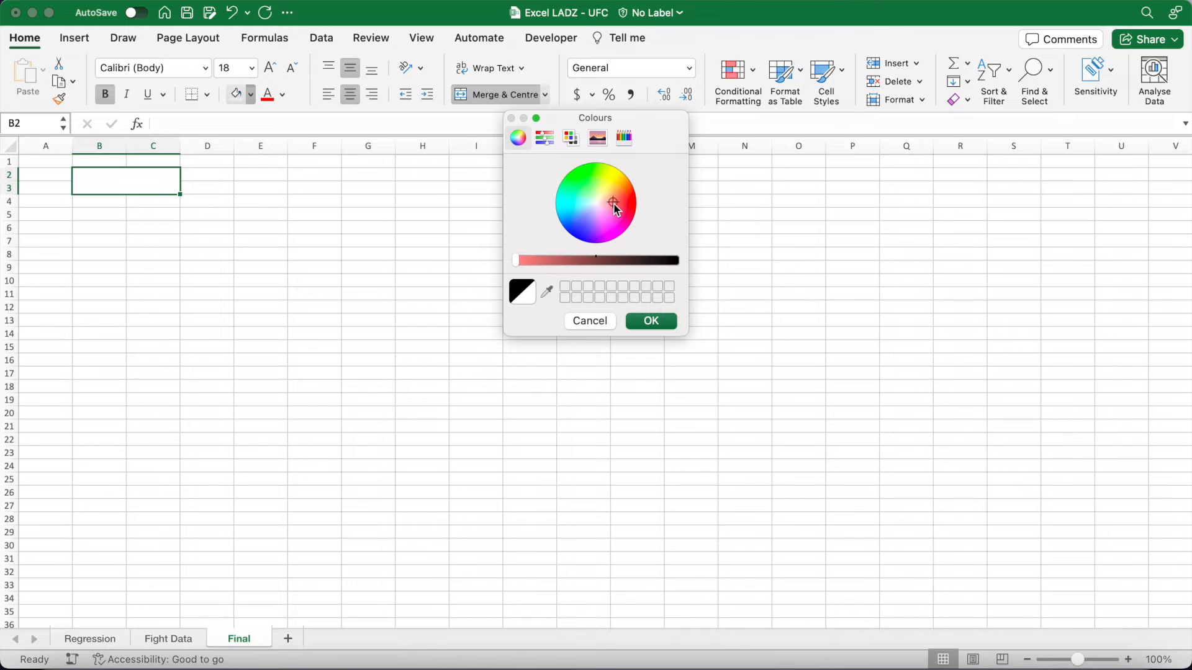
left_click(652, 320)
type("Red Fighter:")
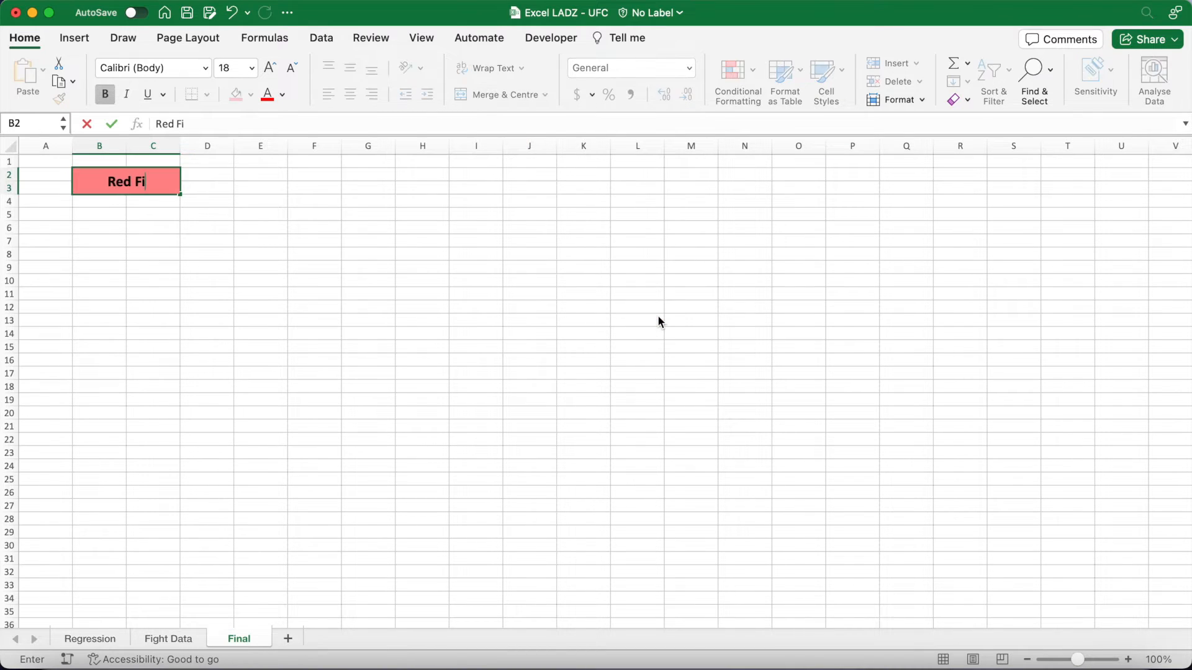
Merge and centre D2:F3 with 18-point, middle-aligned text, and enter Sean Strickland as the red fighter
left_click(205, 181)
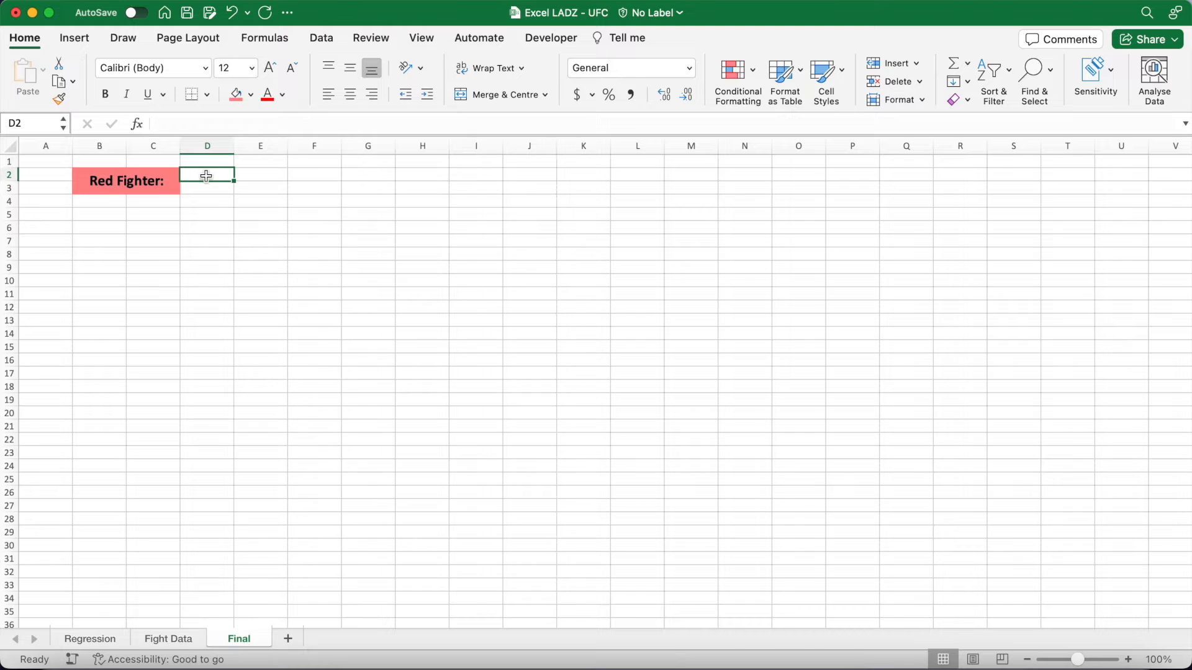
left_click_drag(205, 181, 314, 187)
left_click(494, 95)
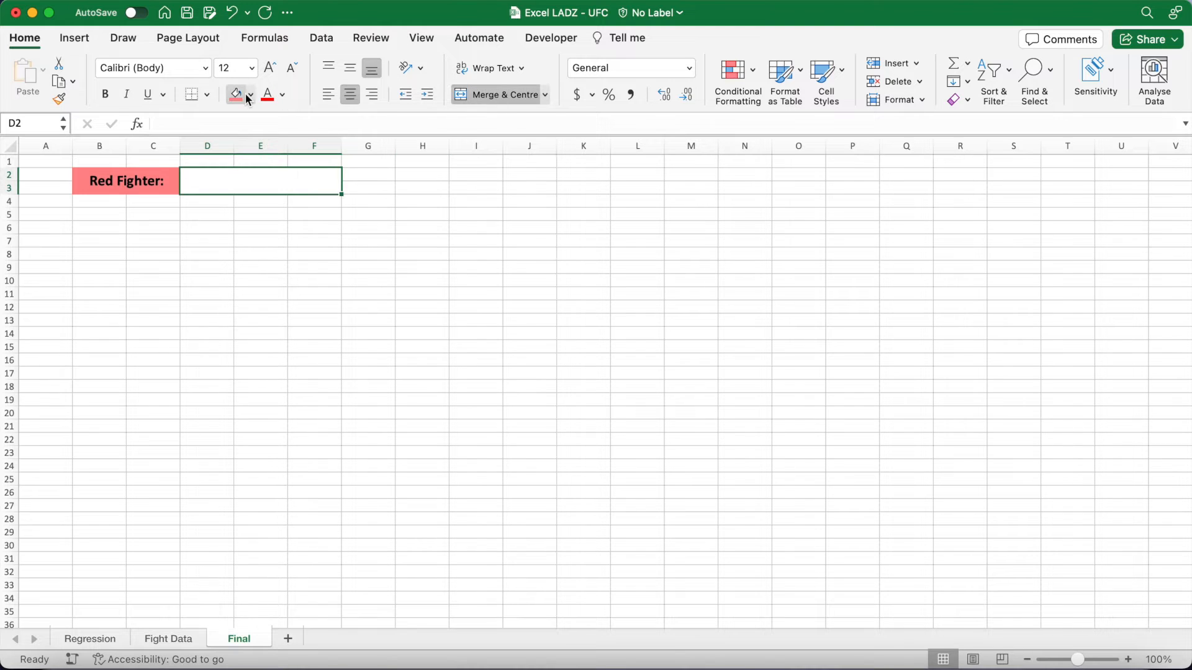
left_click(251, 68)
left_click(246, 221)
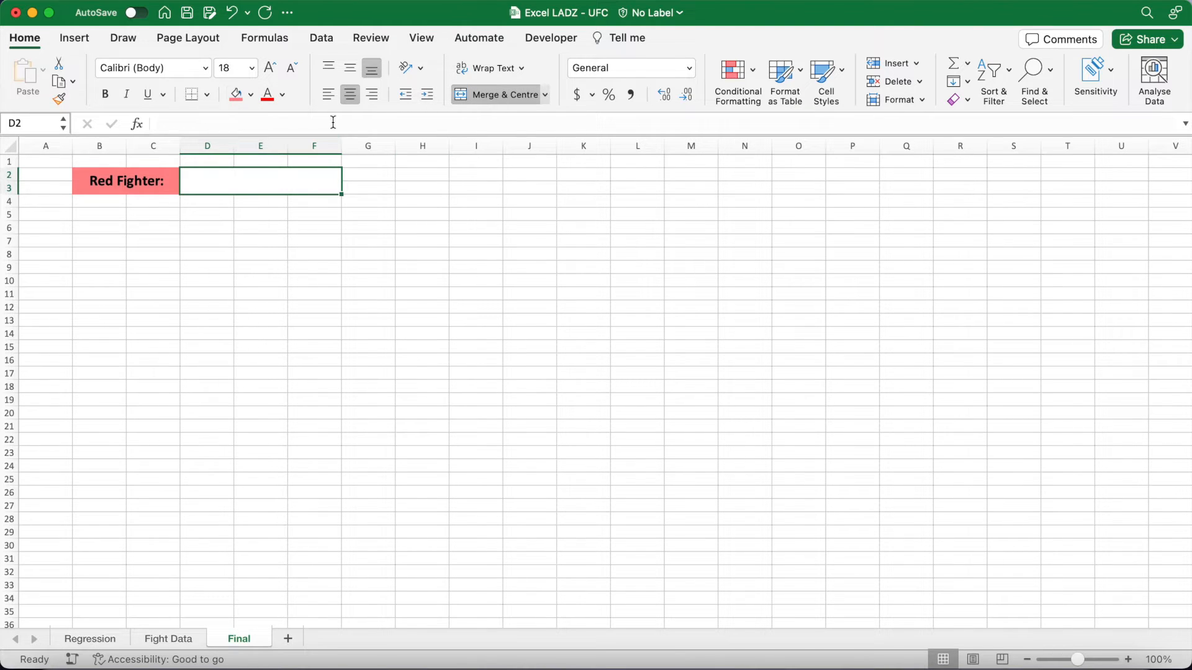
left_click(352, 68)
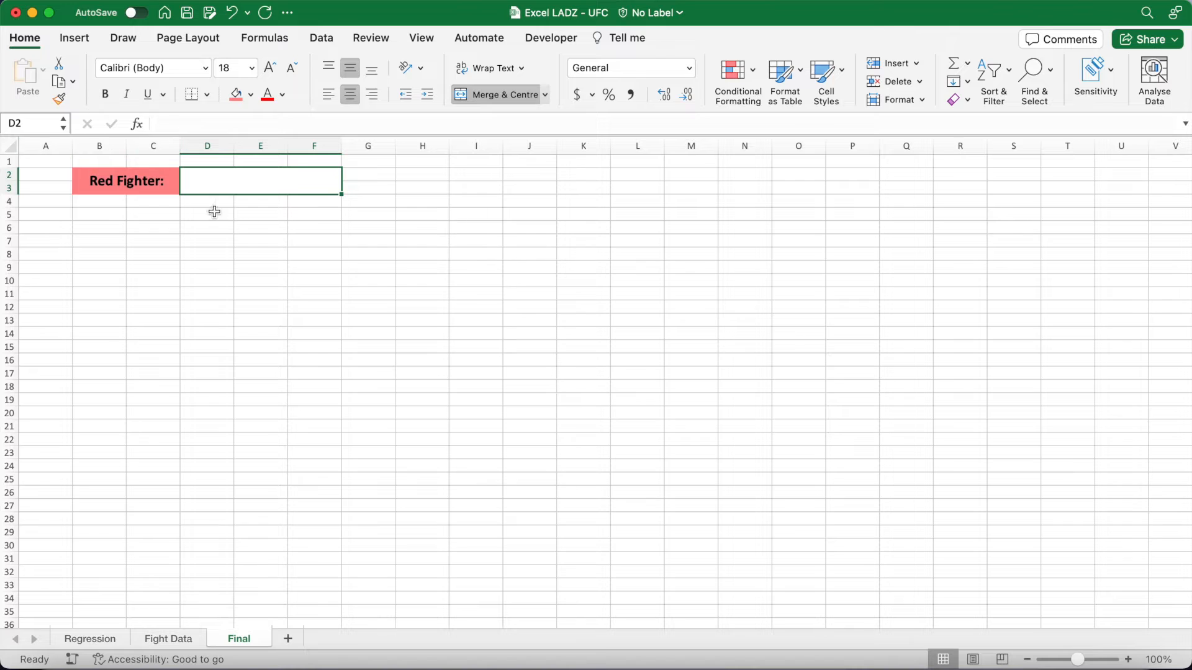
type("Sean Strickland")
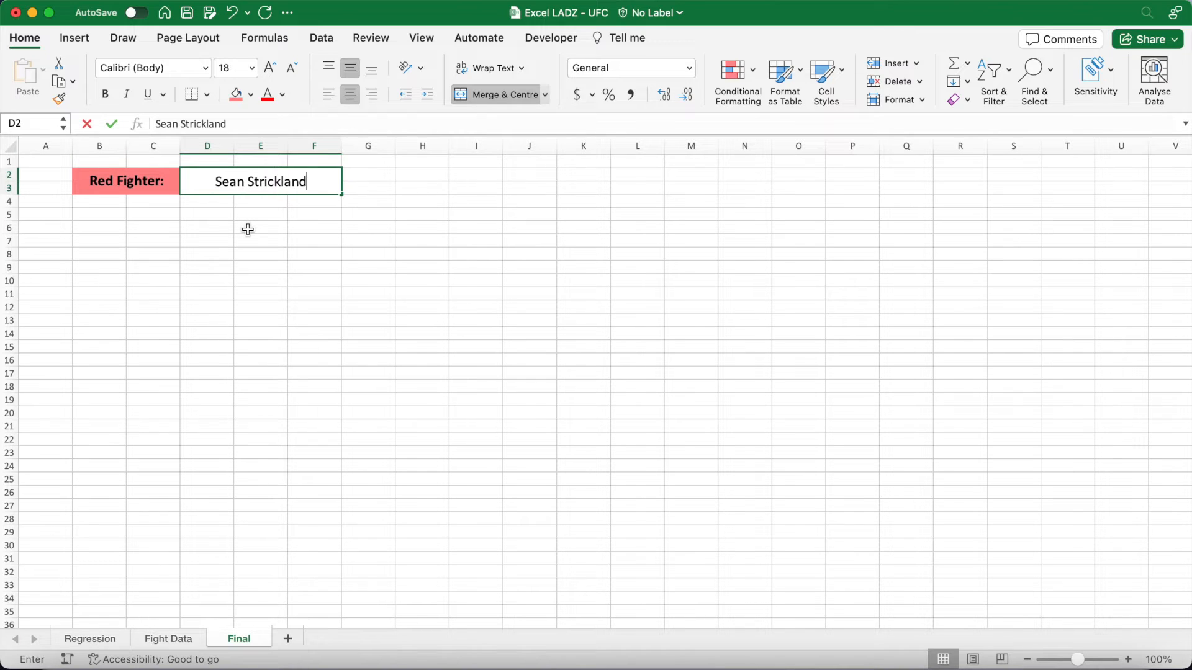
key("Return")
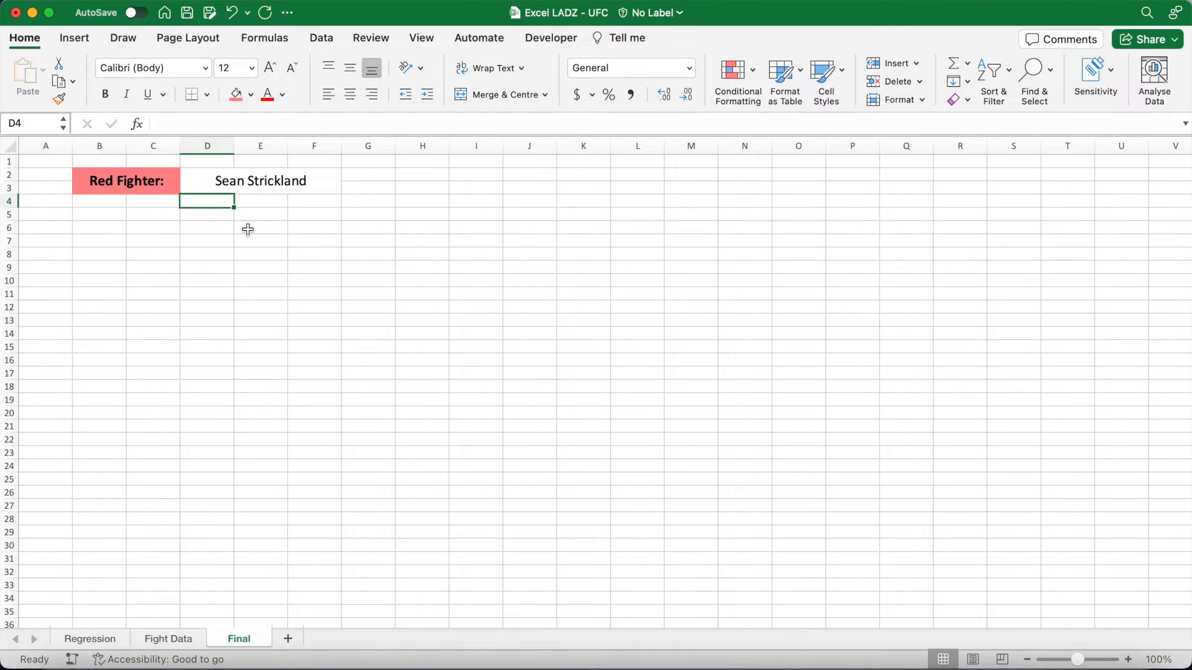
Apply all borders to the red fighter header in B2:F3
left_click_drag(149, 181, 242, 182)
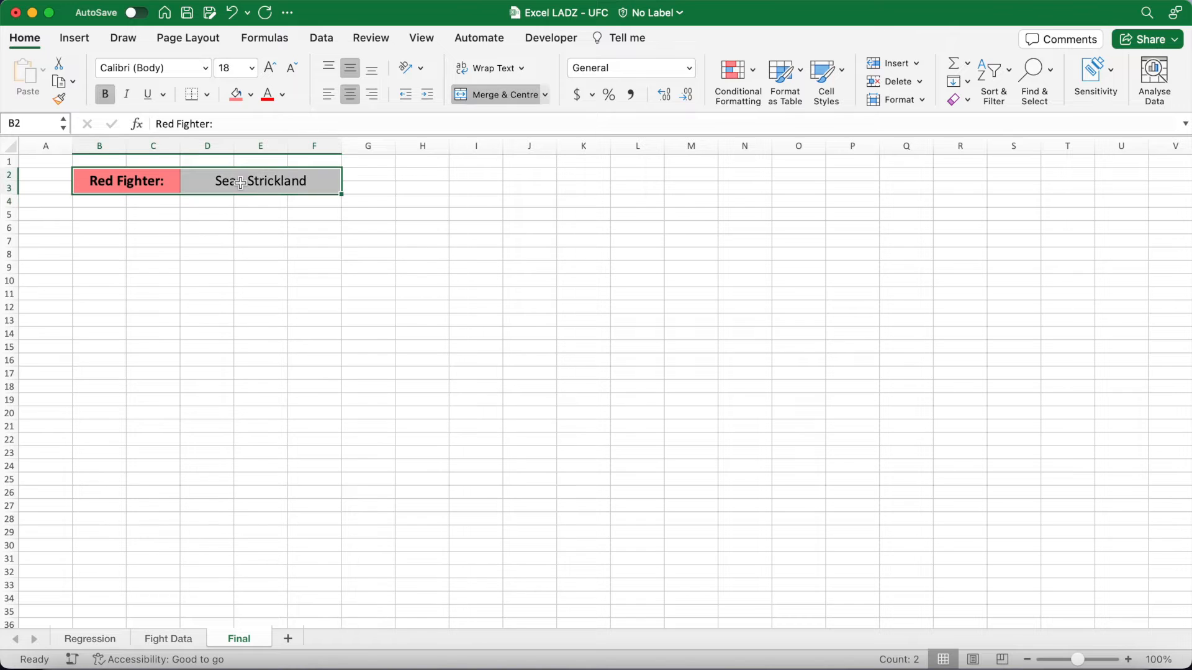
left_click(207, 94)
left_click(234, 244)
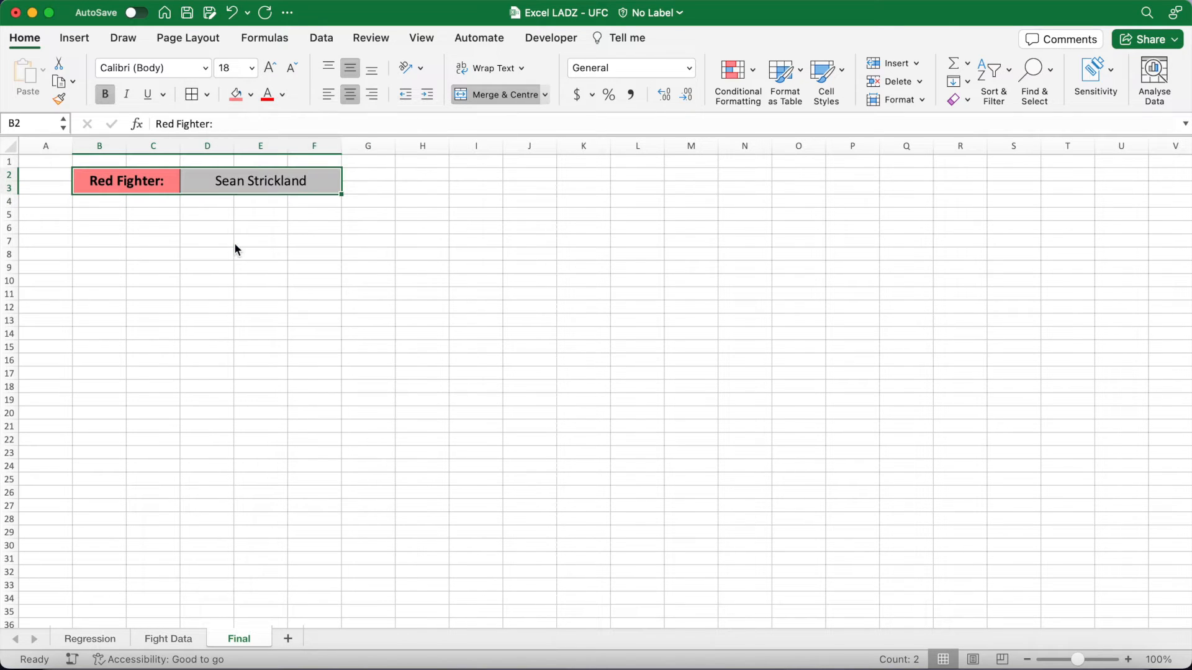
Copy the formatting of B2:F3 to G2:K3 and change the fill of G2:H3 to light blue
left_click(59, 99)
left_click(362, 180)
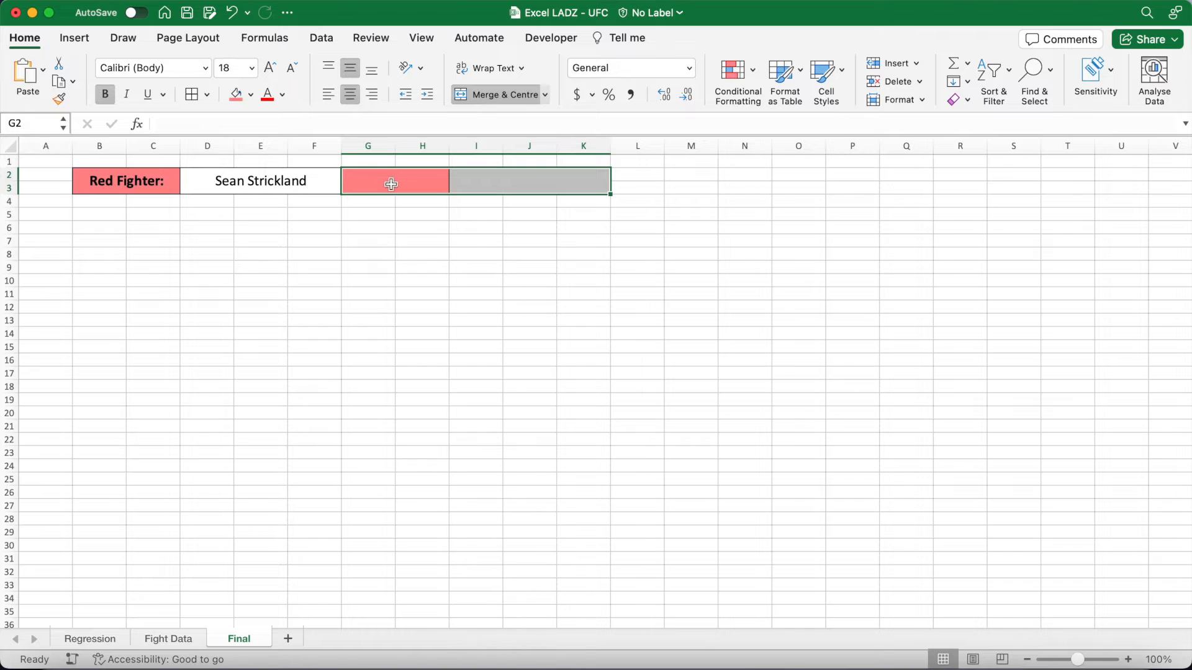
left_click(250, 94)
left_click(363, 200)
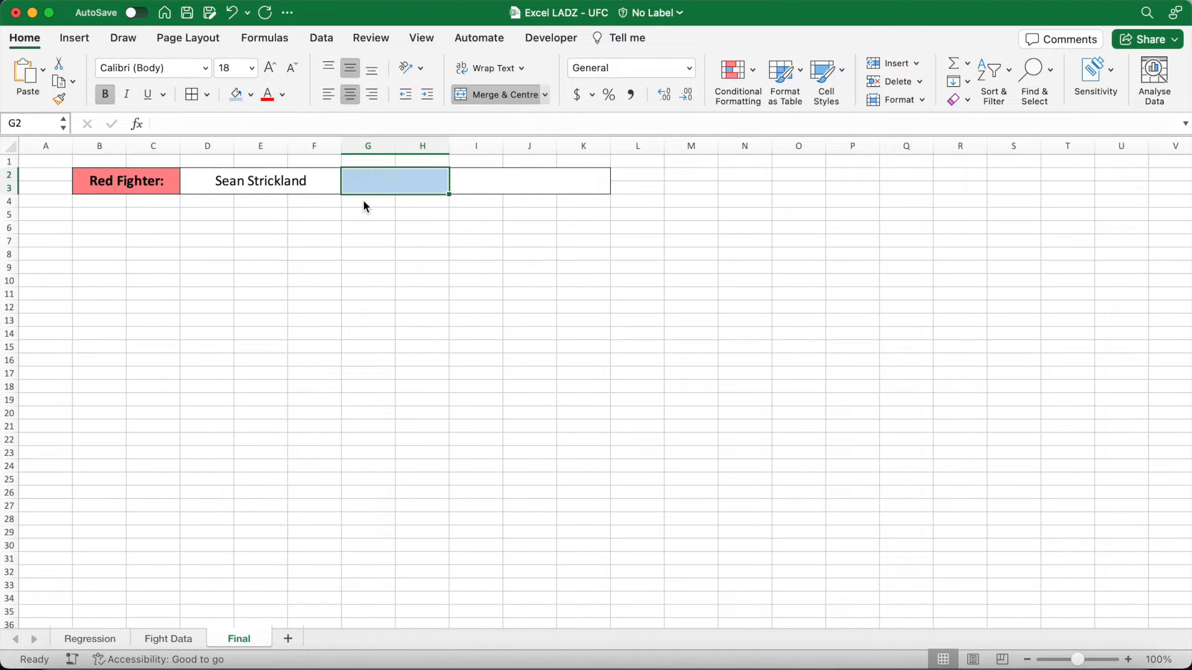
Enter the label "Blue Fighter:" in G2 and Dricus Du Plessis in I2
type("Blue Fighter:")
key("Tab")
type("Dricus Du Plessis")
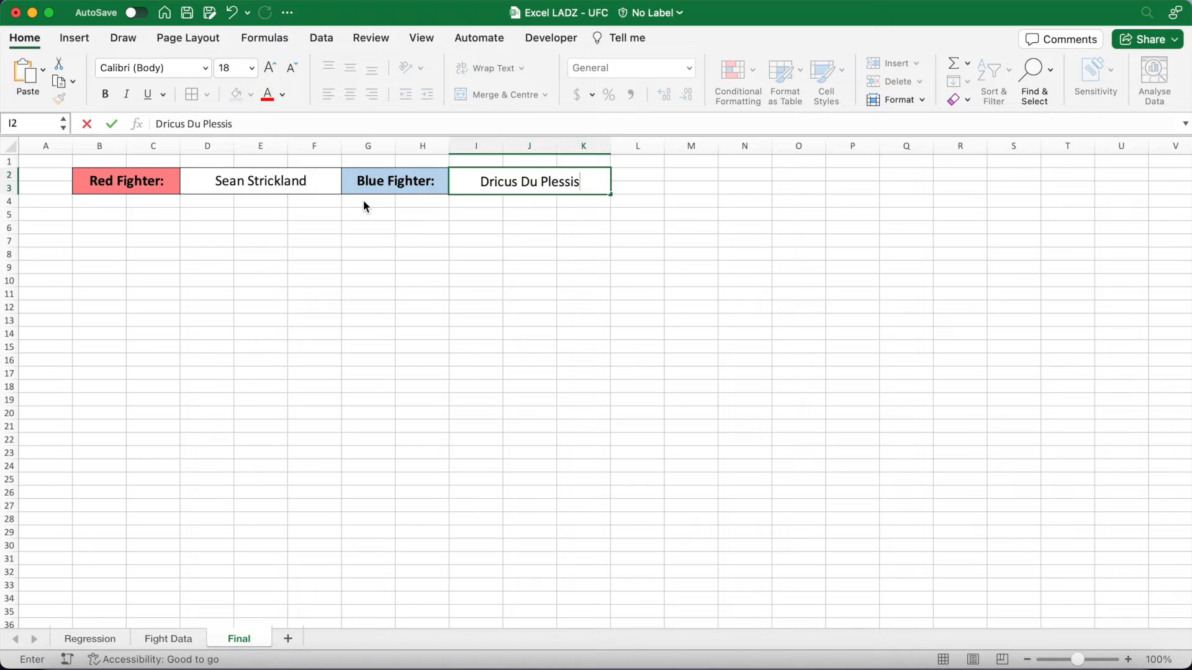
key("Return")
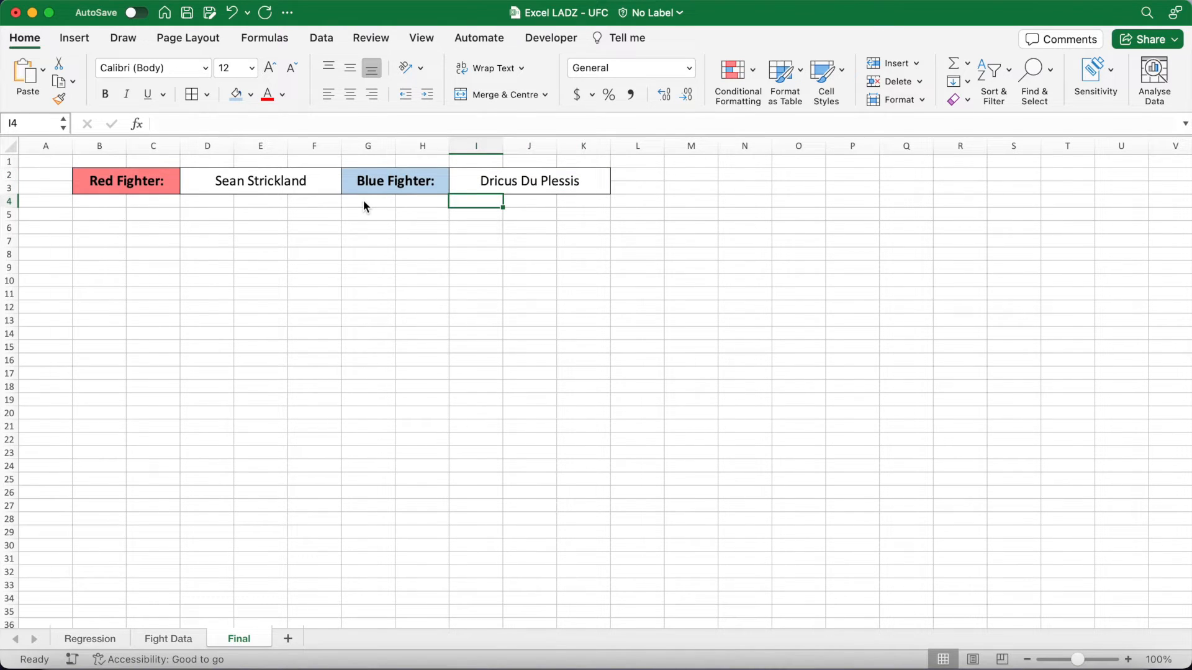
Add outside borders around the picture areas B4:F16 and G4:K16 under the two fighter headers
left_click_drag(99, 203, 335, 361)
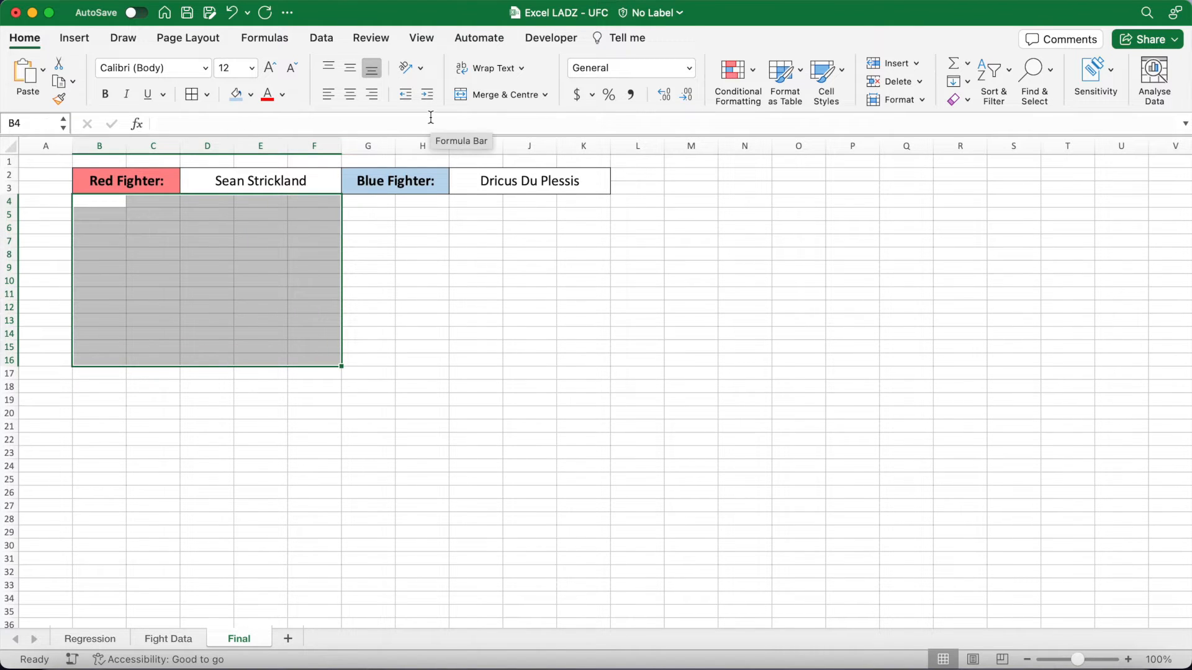
left_click(207, 95)
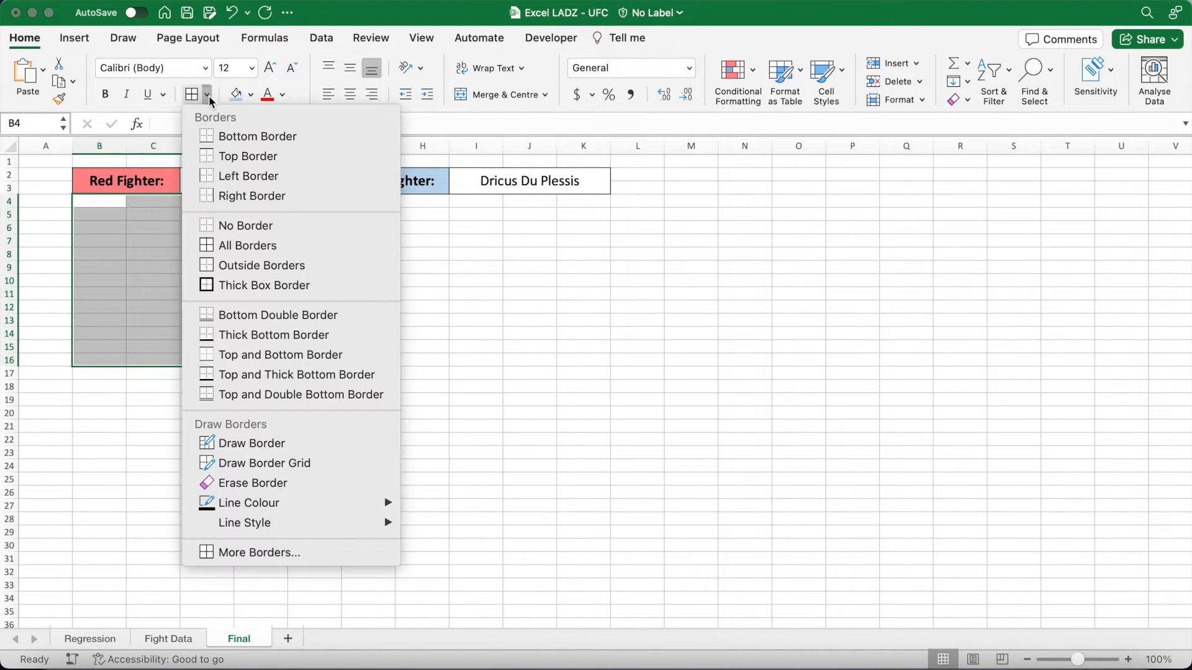
left_click(224, 265)
left_click_drag(363, 204, 594, 370)
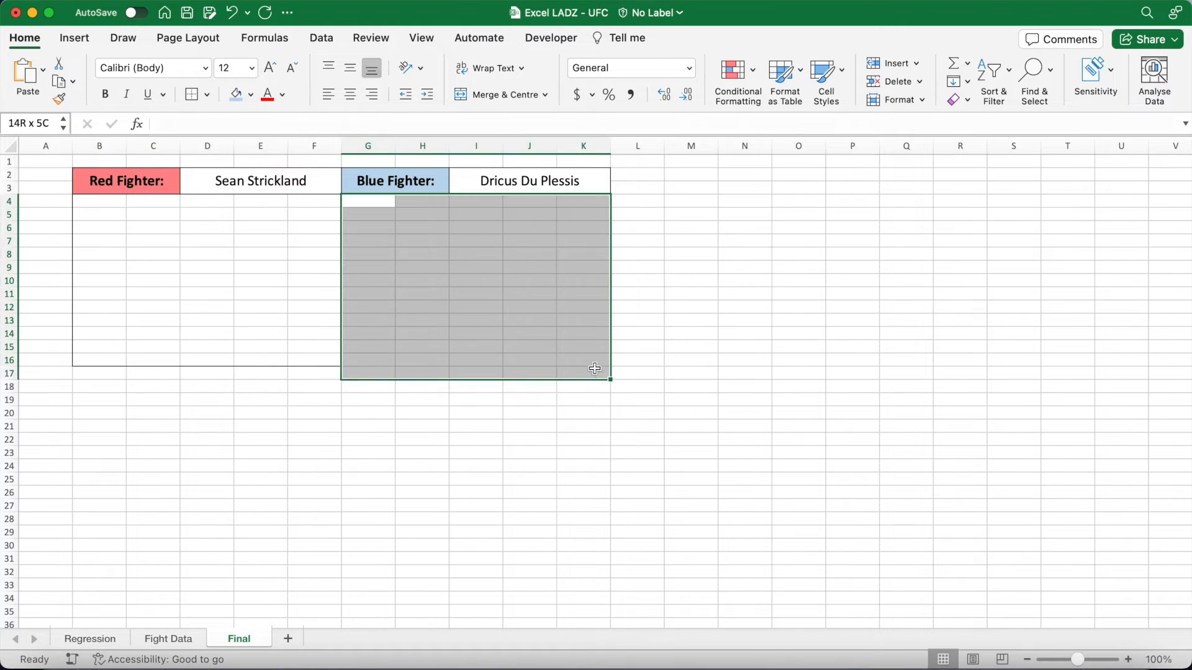
left_click(172, 241)
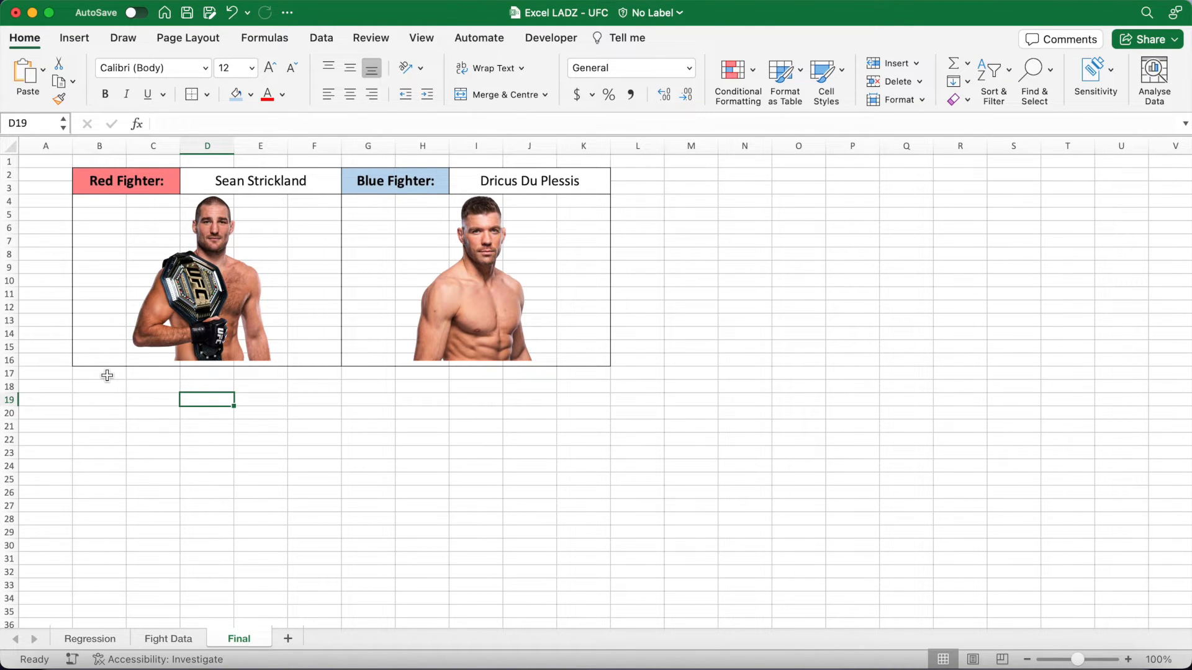
Merge and centre B17:C17, make it bold and middle-aligned, and enter the label "SLpM:"
left_click_drag(107, 375, 158, 375)
left_click(496, 94)
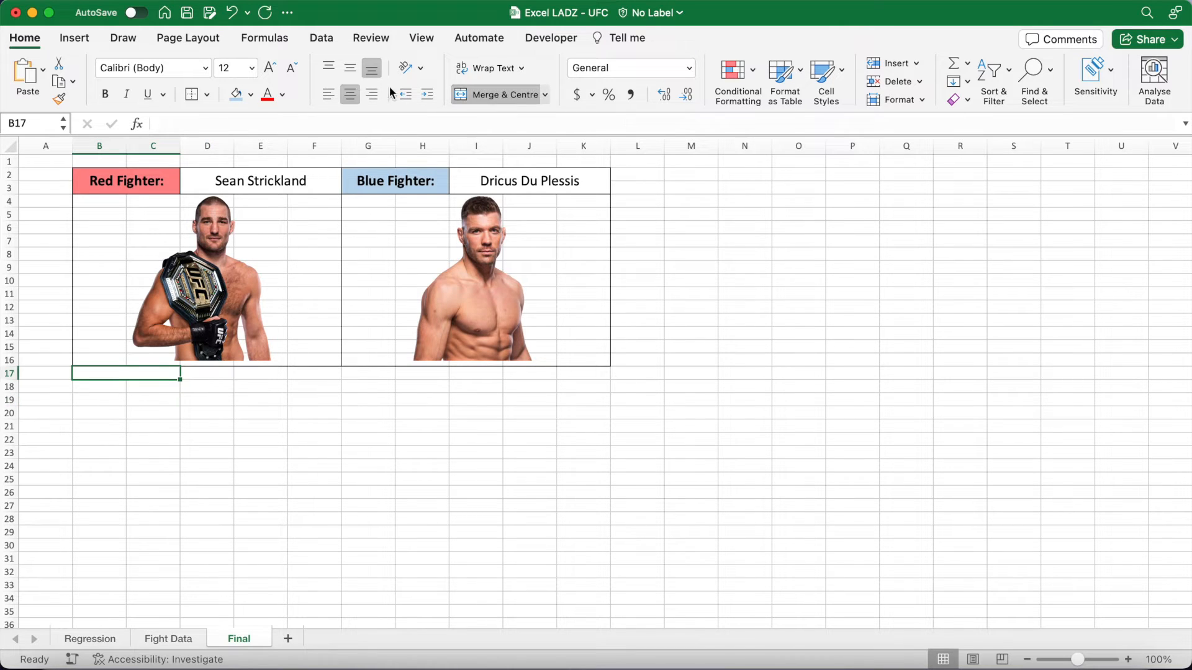
left_click(350, 68)
left_click(105, 94)
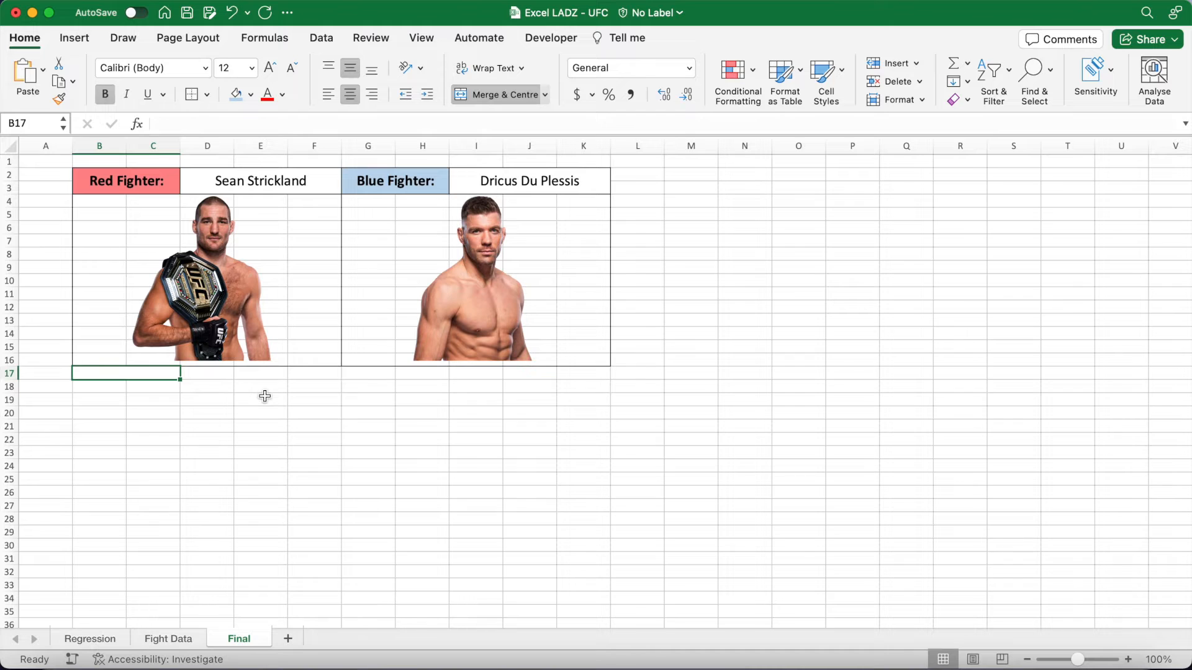
type("SLpM:")
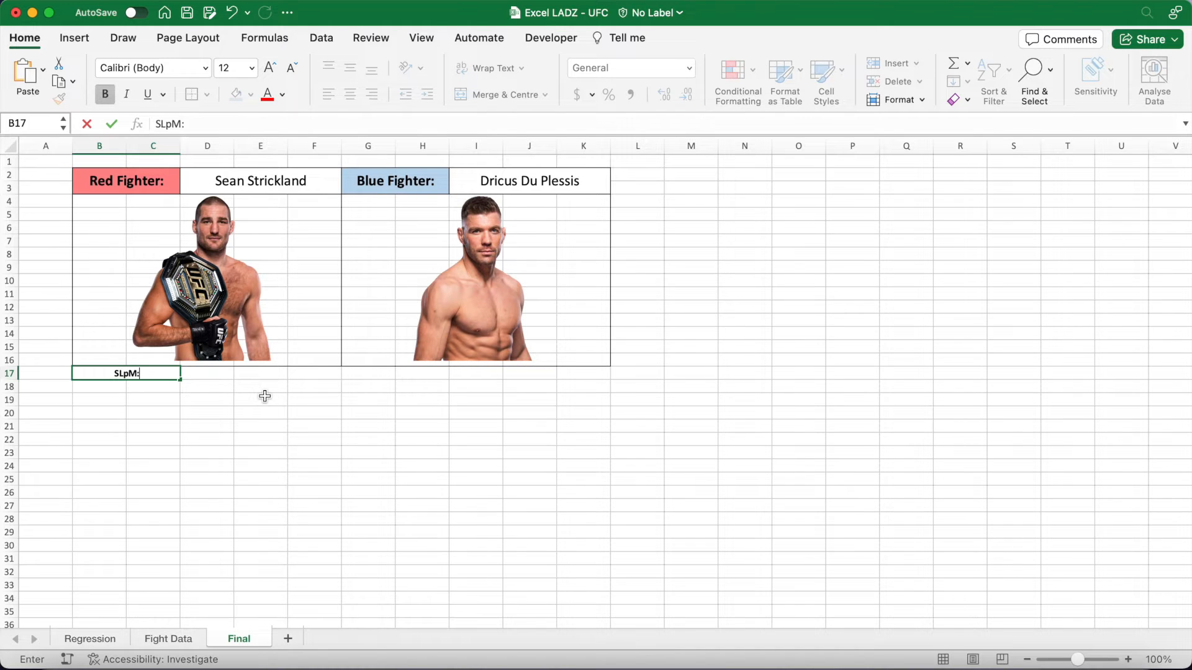
key("Tab")
Merge and centre D17:F17 beside the SLpM label and align it to the middle vertically
left_click_drag(213, 374, 319, 374)
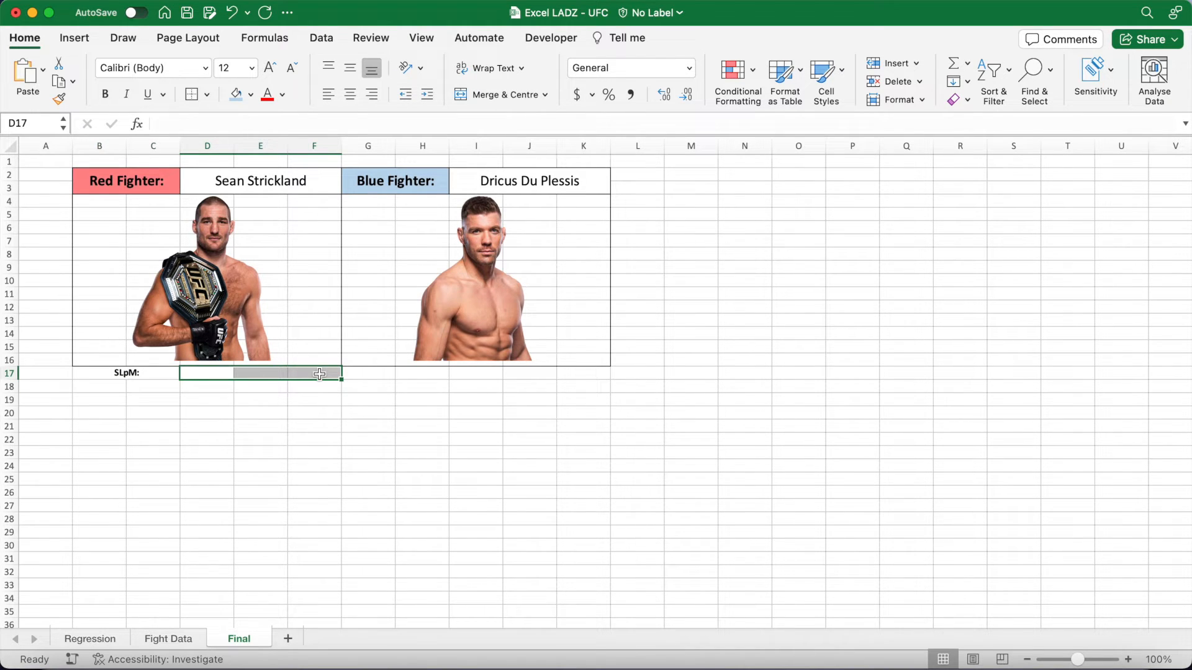
left_click(489, 93)
left_click(352, 70)
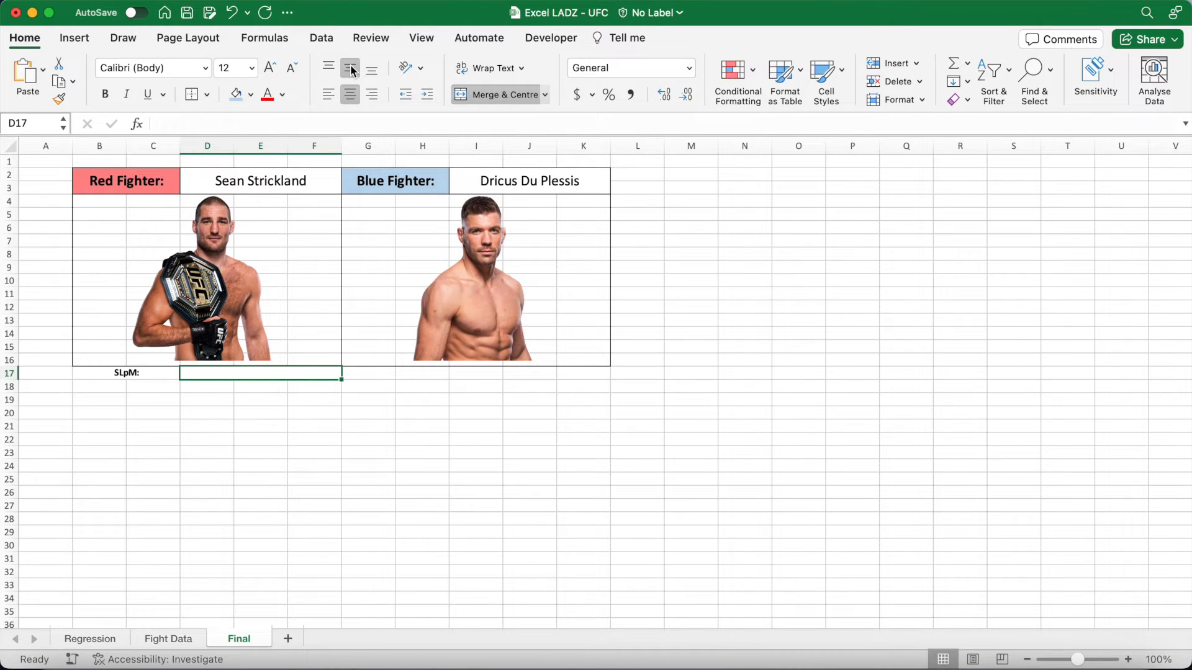
left_click(211, 429)
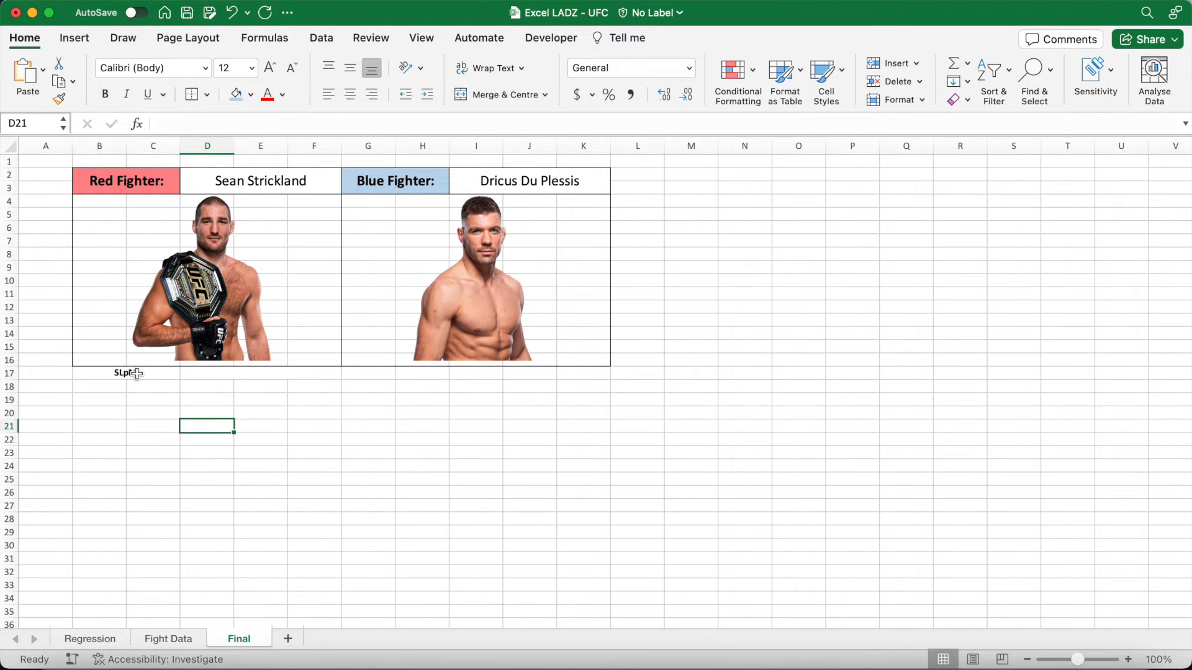
Copy the SLpM row B17:F17 into each row from 18 to 24 below it
left_click_drag(137, 374, 239, 374)
key("super+c")
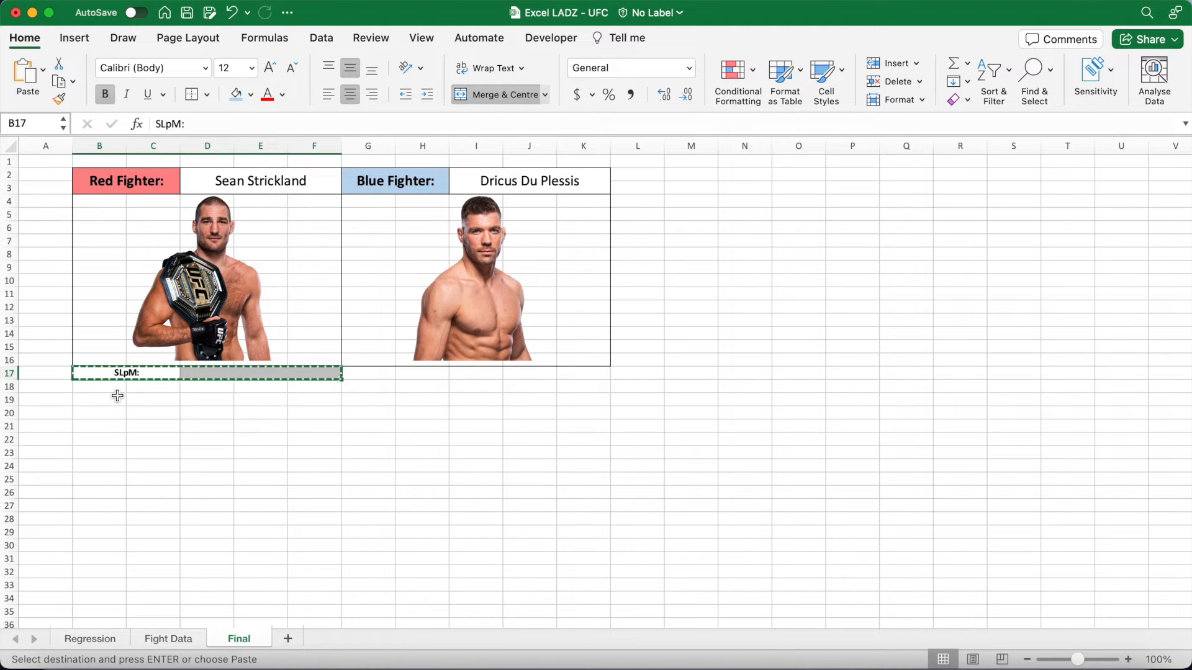
left_click(117, 387)
key("super+v")
left_click(107, 402)
key("super+v")
left_click(115, 414)
key("super+v")
left_click(108, 427)
key("super+v")
left_click(99, 440)
key("super+v")
left_click(103, 472)
key("super+v")
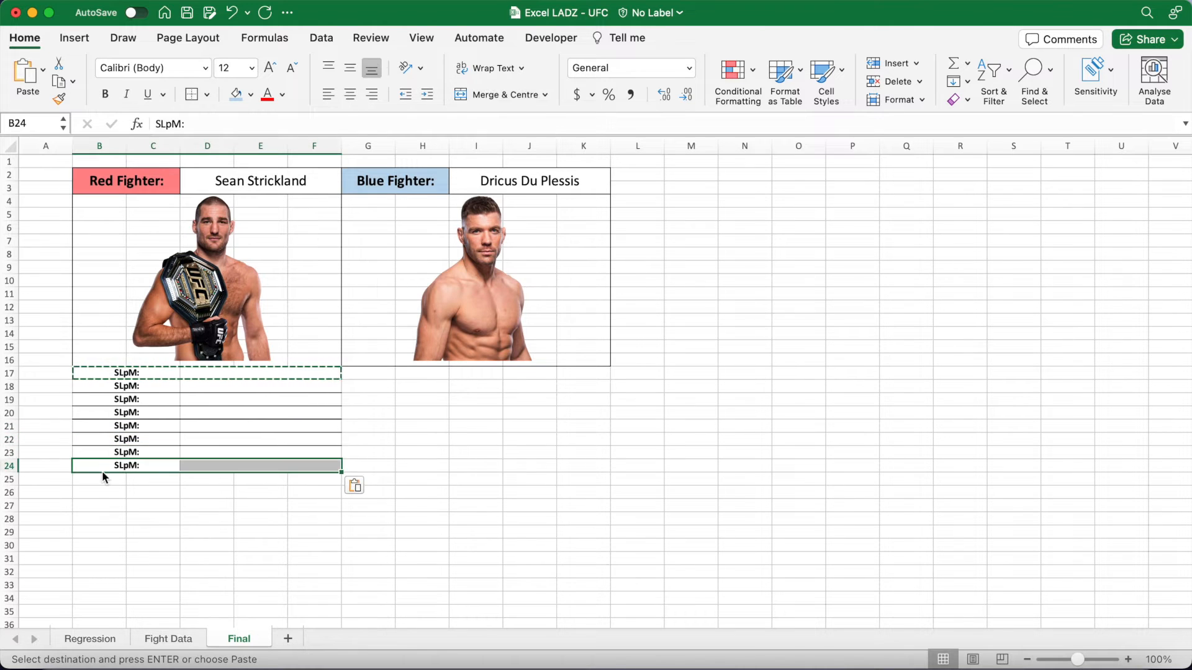
left_click(144, 495)
key("Escape")
Remove all borders from the copied stat rows B18:F24
left_click_drag(98, 372, 311, 466)
left_click_drag(124, 386, 325, 464)
left_click(206, 95)
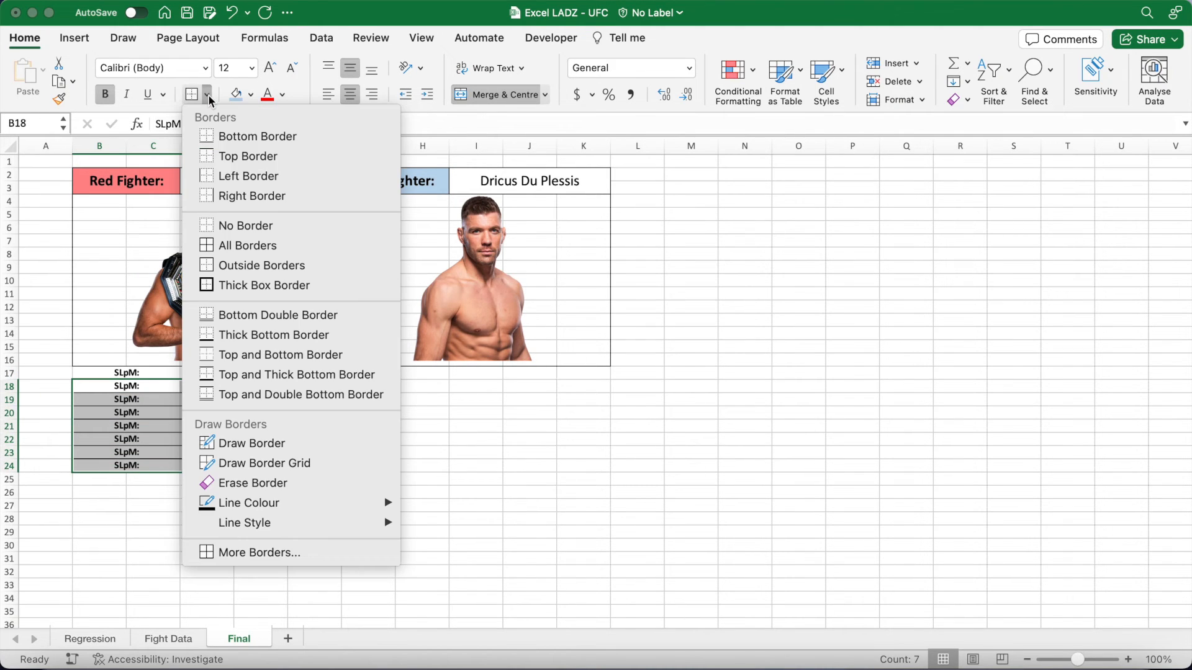
left_click(225, 224)
left_click(214, 439)
Replace the labels in B18:B20 with "Str. Acc:", "SApM:" and "Str. Def:"
left_click(153, 387)
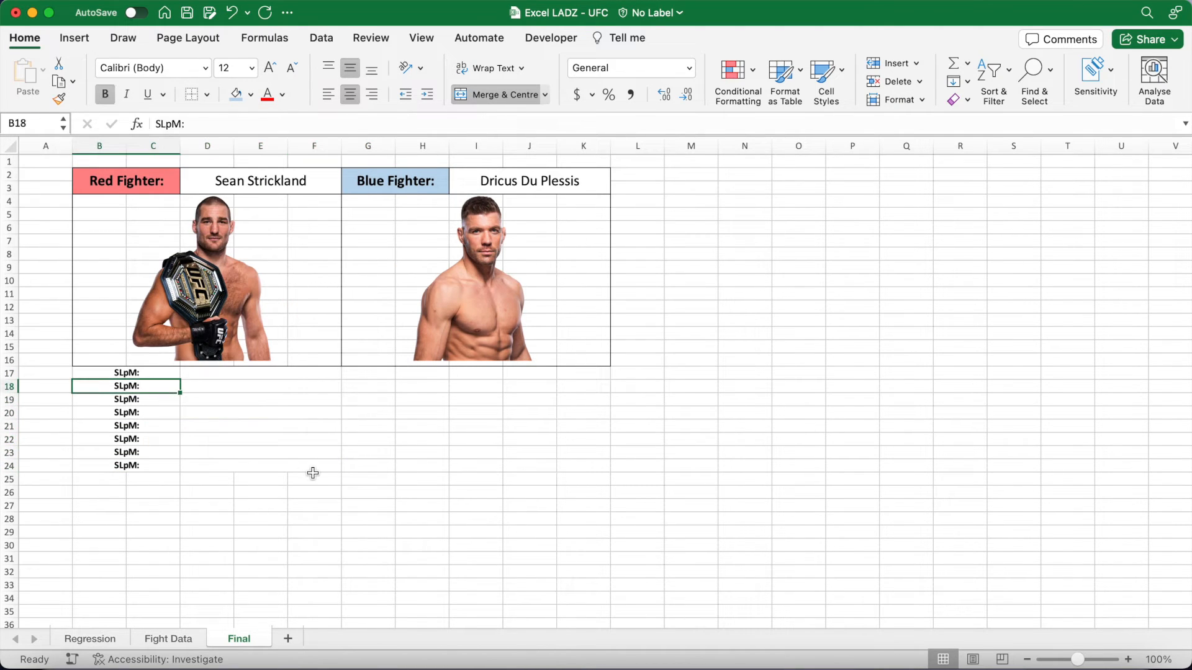
type("Str. Acc:")
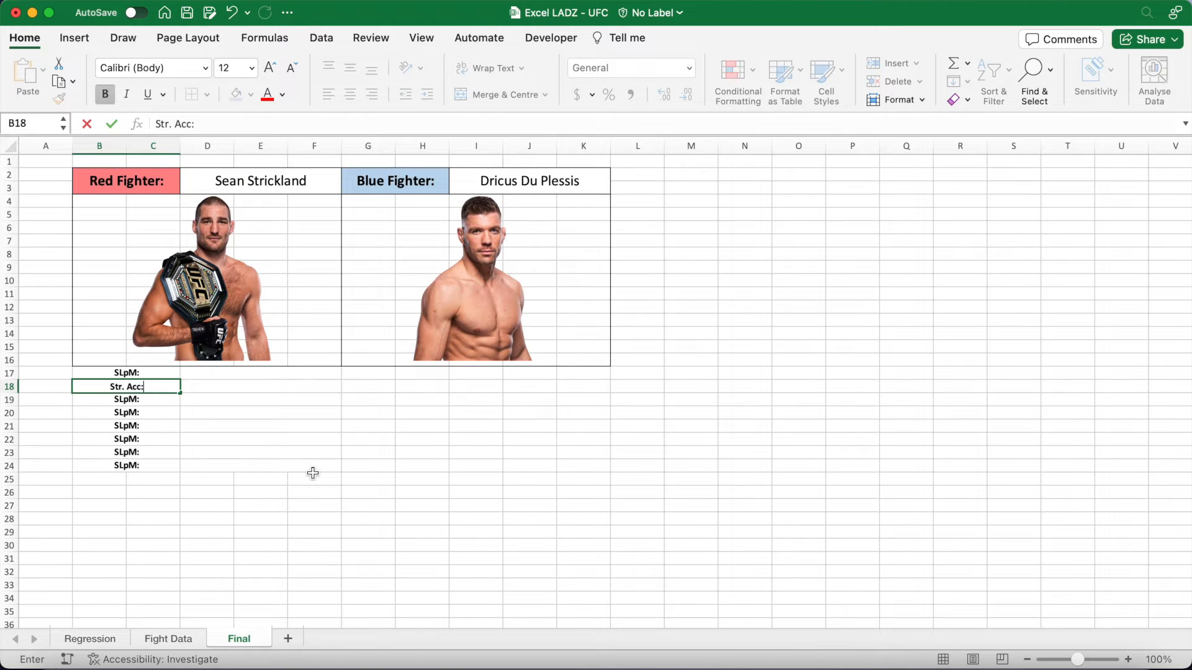
key("Return")
type("SApM:")
key("Return")
type("Str. Def:")
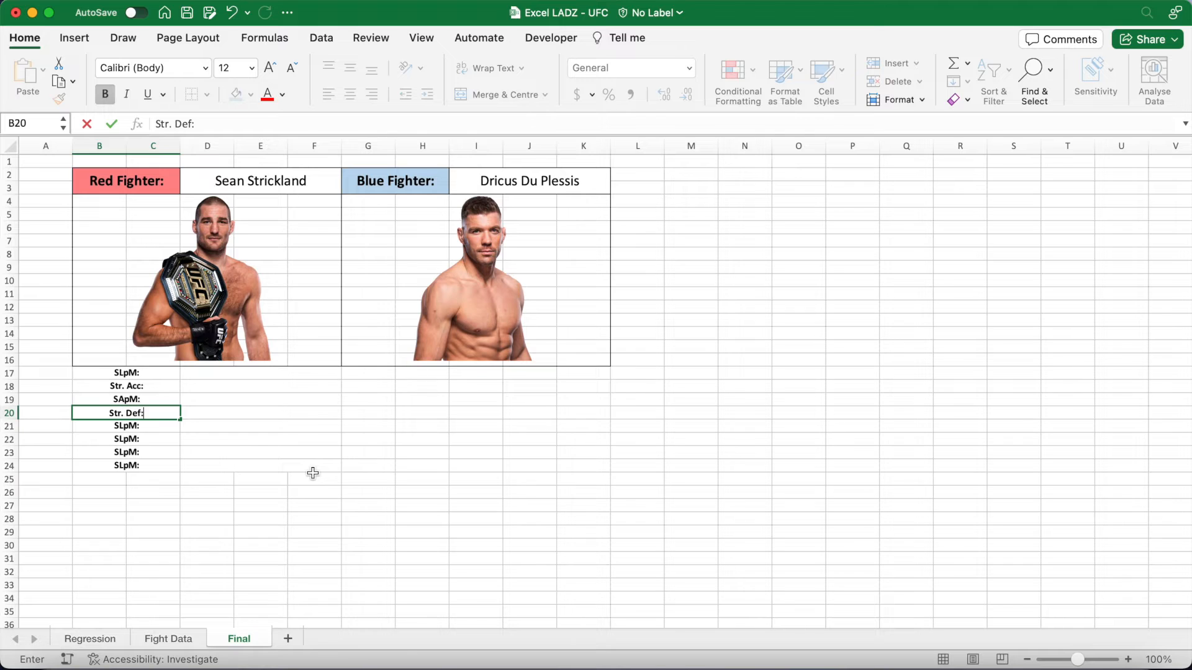
key("Return")
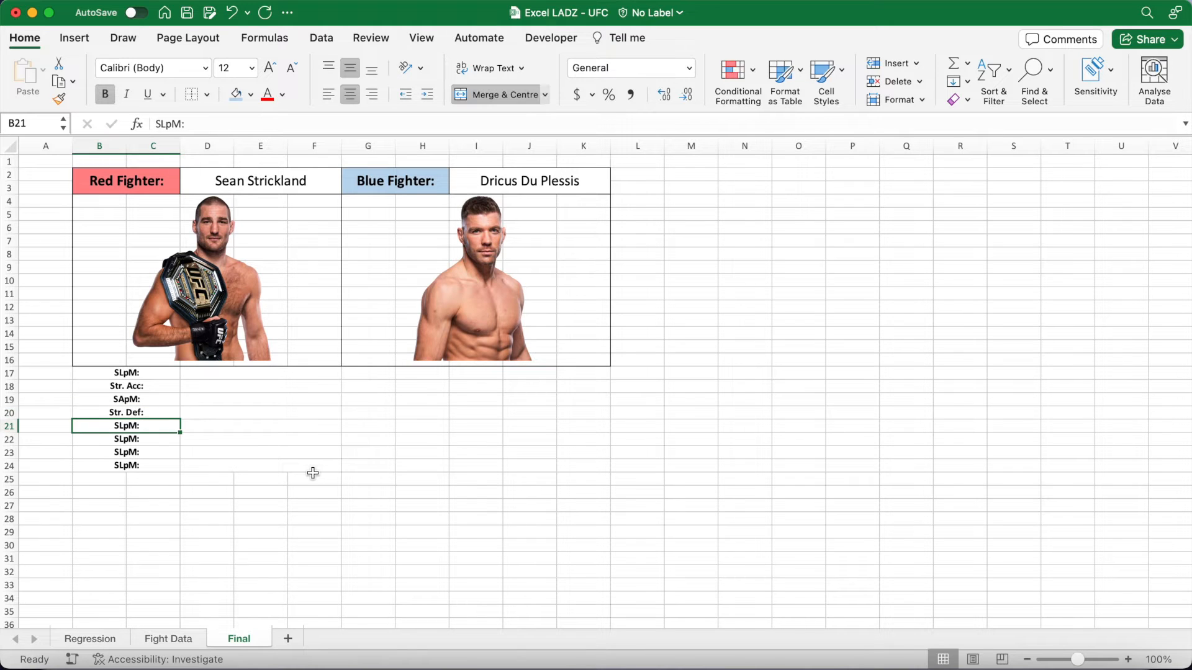
Replace the labels in B21:B24 with "TD Avg:", "TD Acc:", "TD Def:" and "Sub Avg:"
type("TD Avg:")
key("Return")
type("TD Acc:")
key("Return")
type("TD Def:")
key("Return")
type("Sub Avg:")
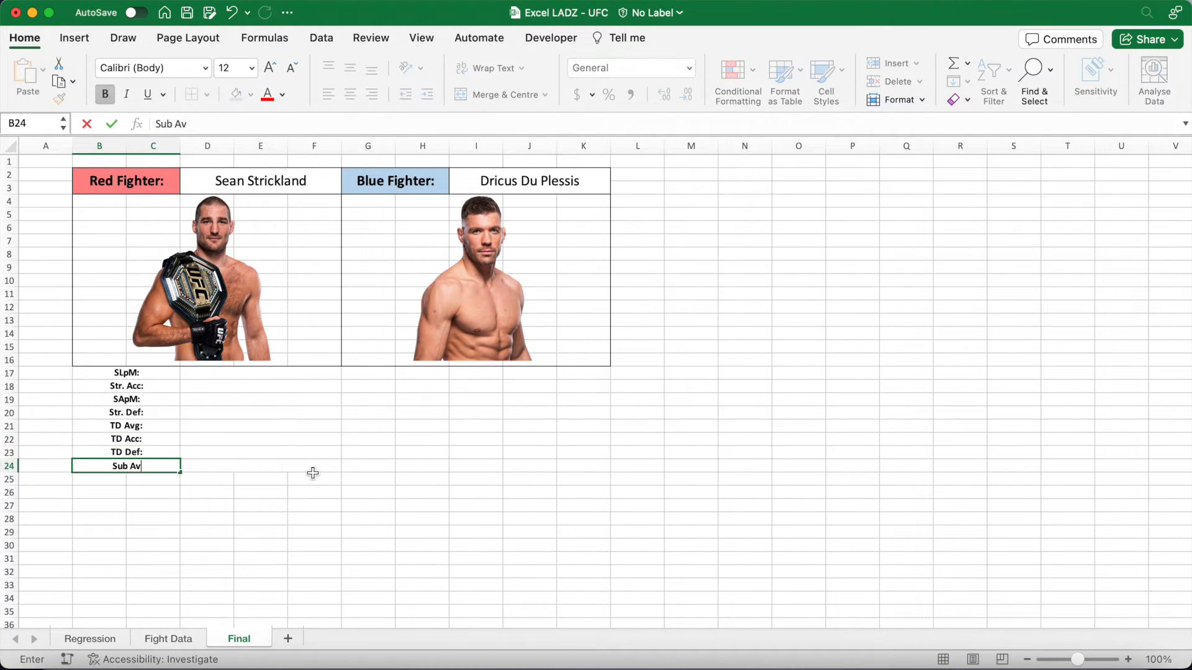
key("Return")
Add an outside border around the red fighter's stats block B17:F24
left_click_drag(136, 374, 323, 467)
left_click(207, 94)
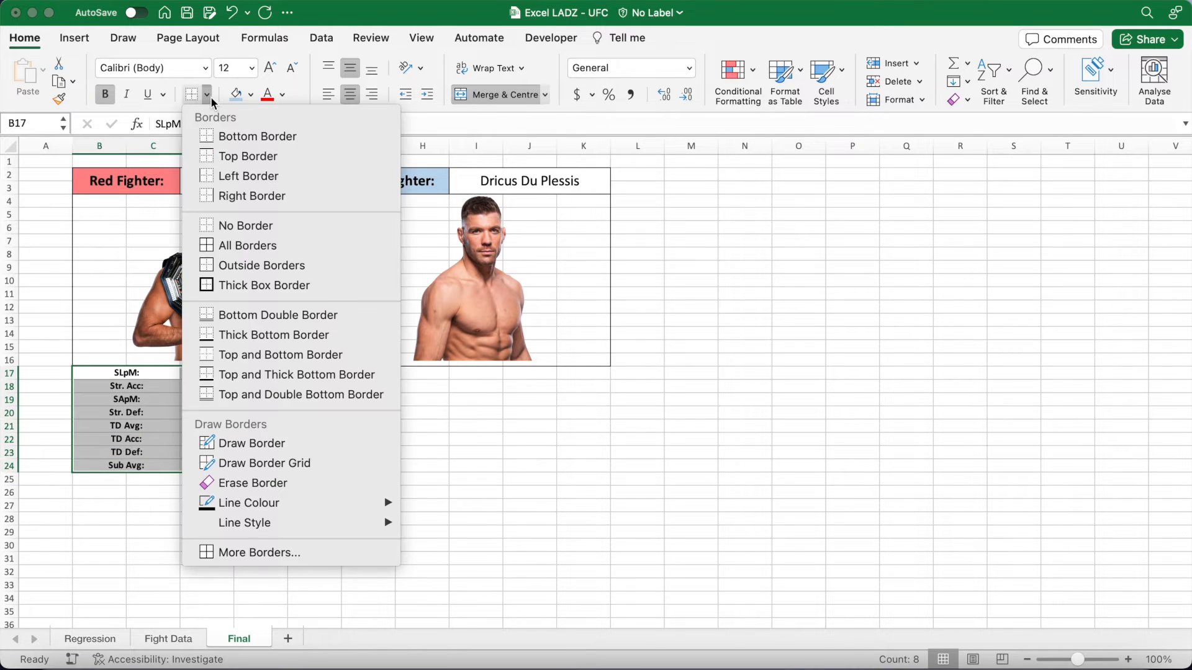
left_click(251, 266)
left_click(371, 416)
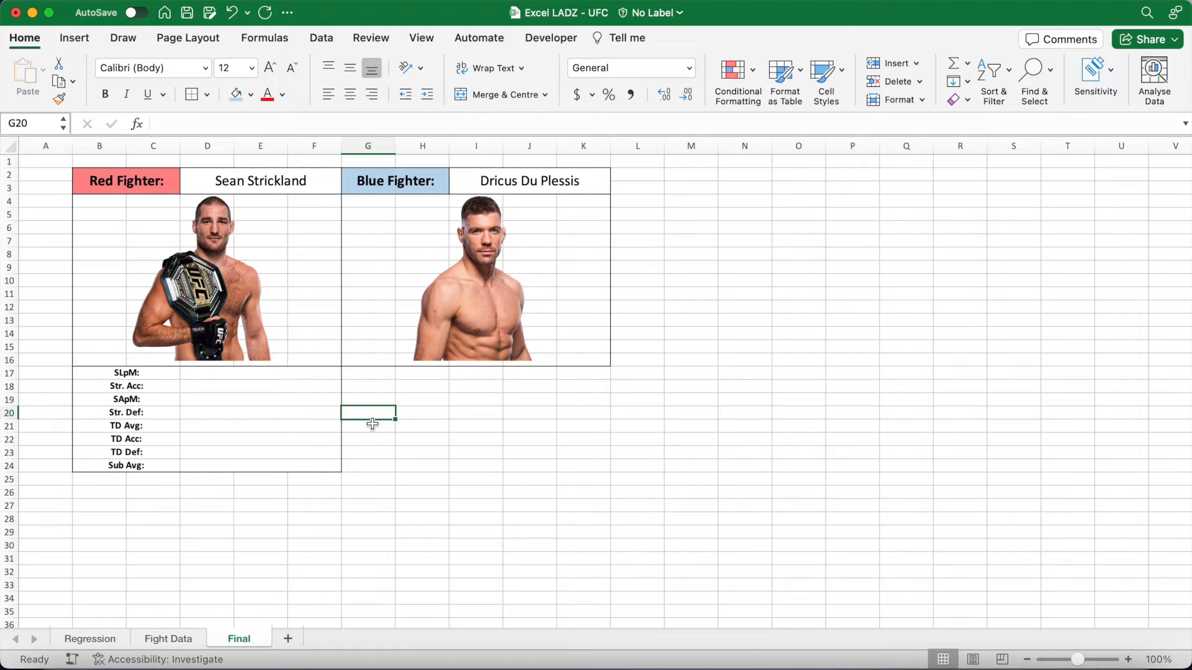
Copy the stats block B17:F24 to G17 beneath the blue fighter's picture
left_click_drag(155, 378, 273, 468)
key("super+c")
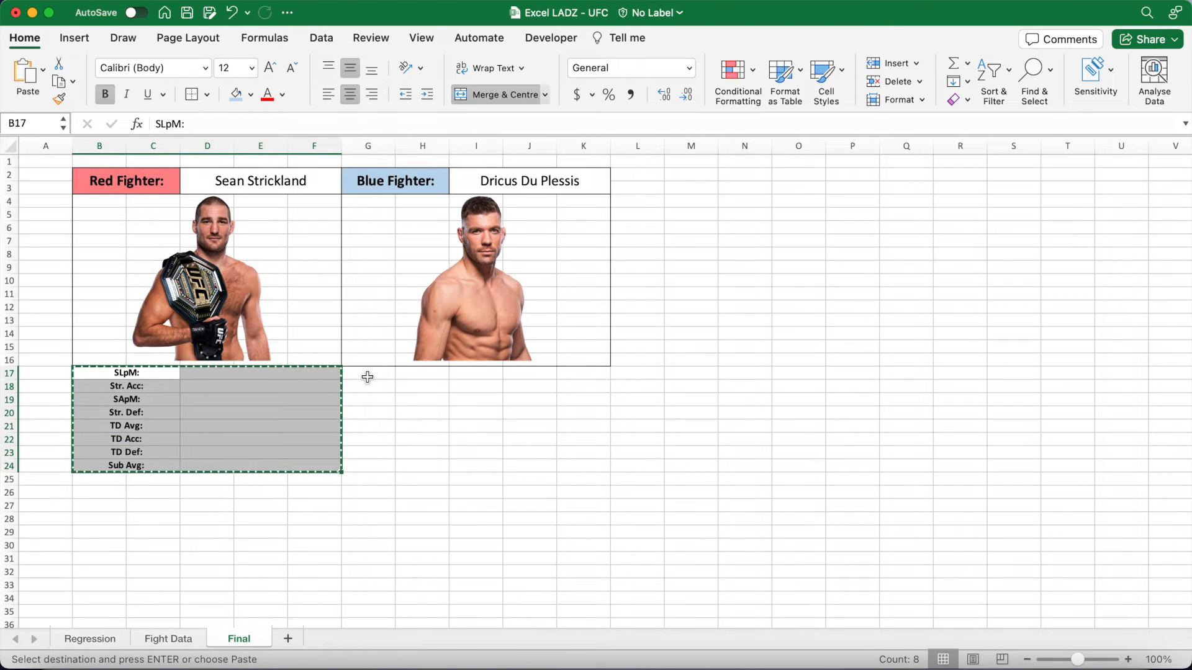
left_click(367, 375)
key("super+v")
left_click(356, 493)
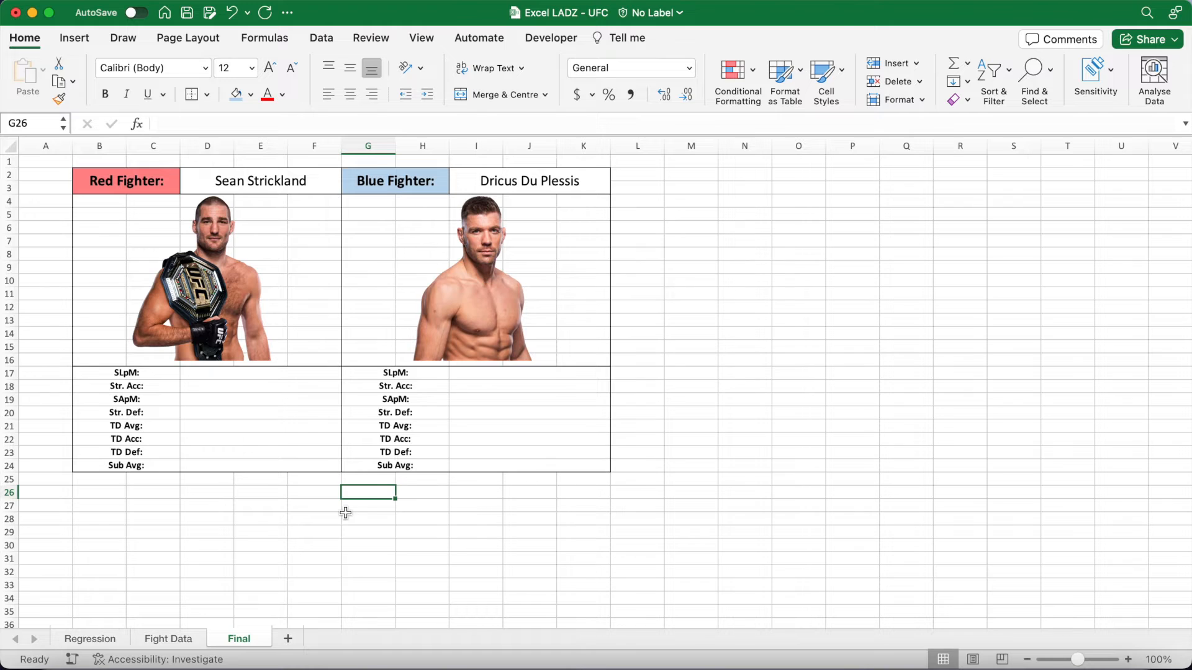
Merge and centre B25:F26, align it to the middle vertically, and give it font size 24, the recent light red fill and percentage format
left_click_drag(99, 479, 322, 496)
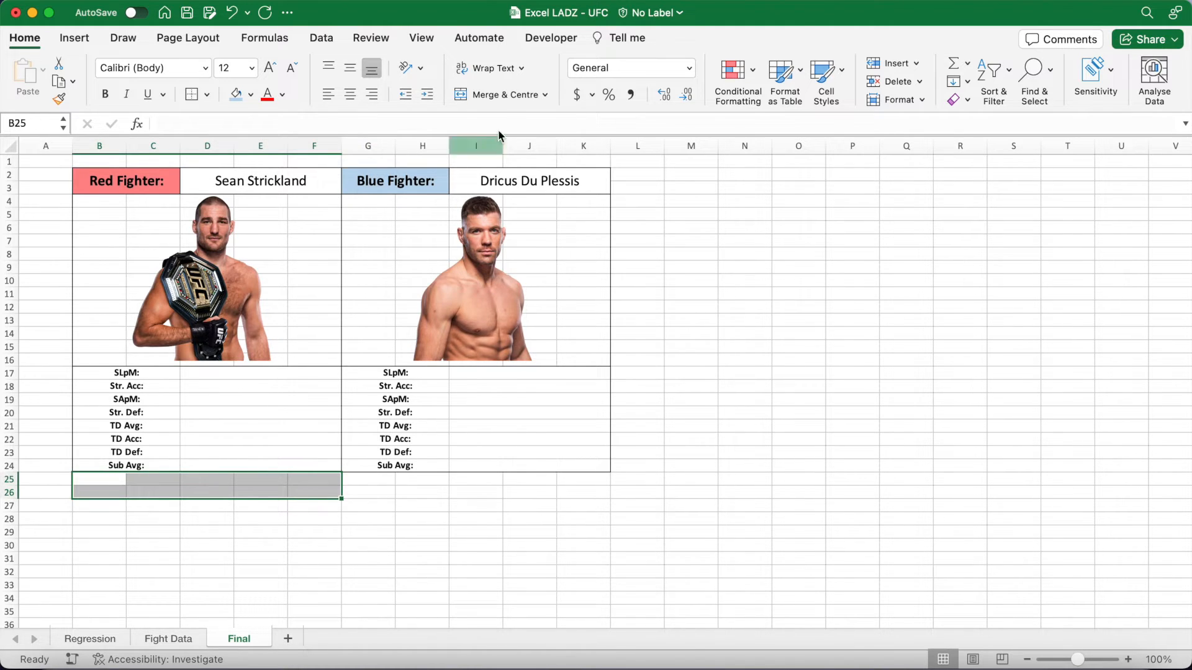
left_click(501, 98)
left_click(252, 67)
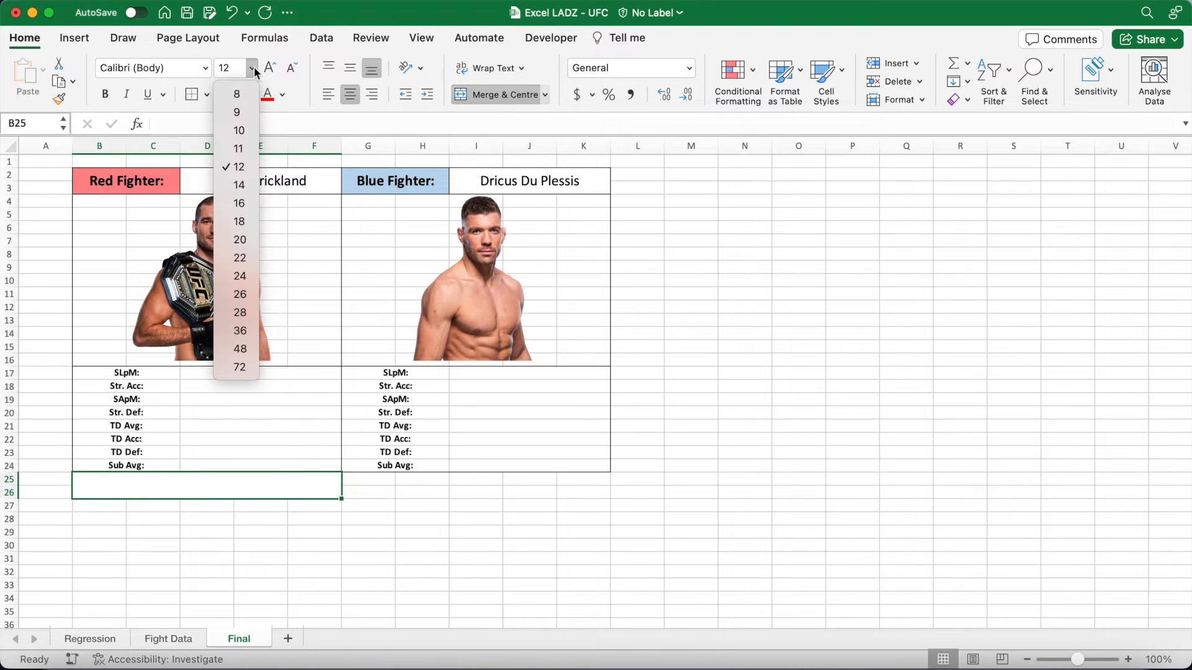
left_click(239, 276)
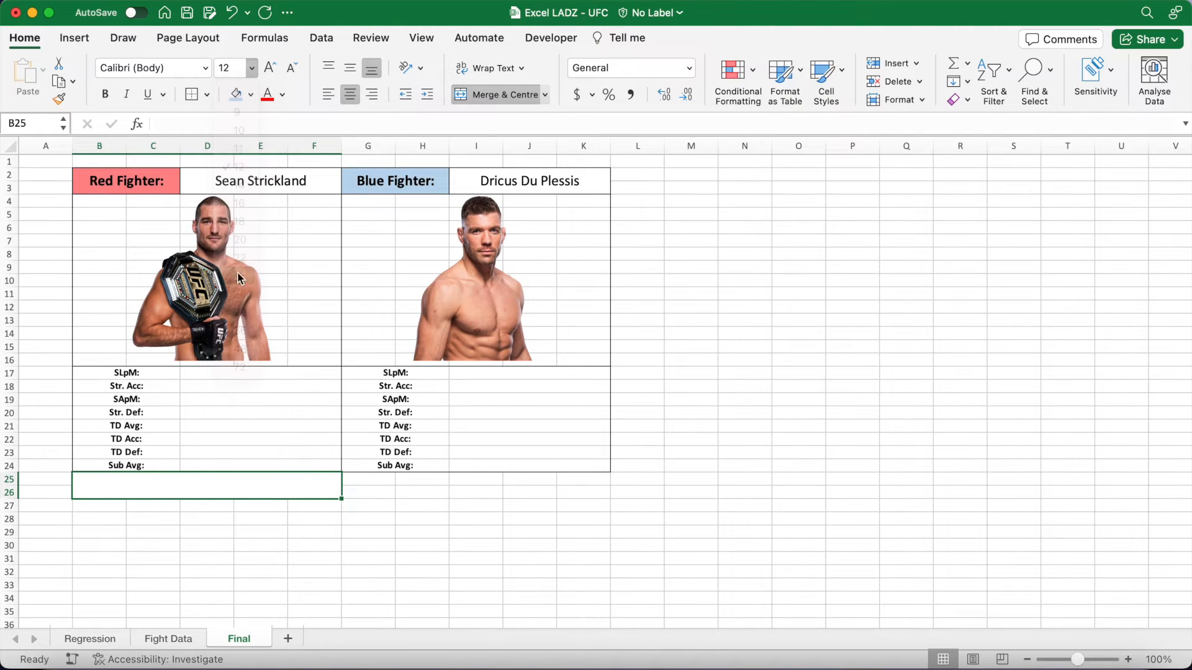
left_click(352, 72)
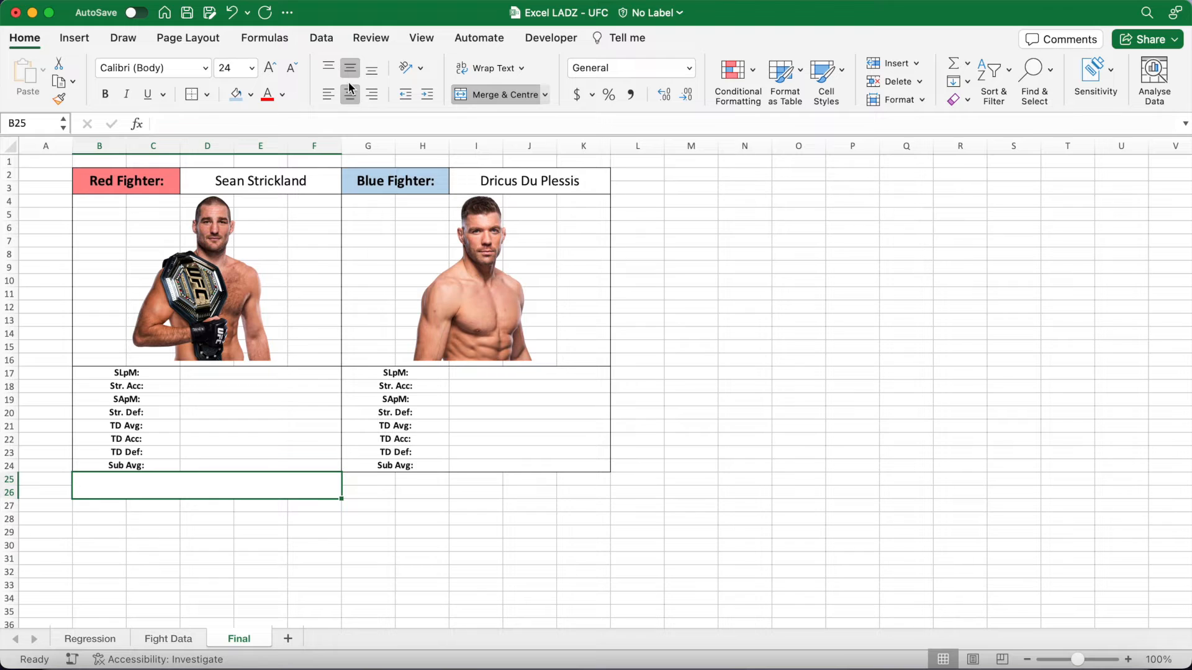
left_click(250, 95)
left_click(241, 320)
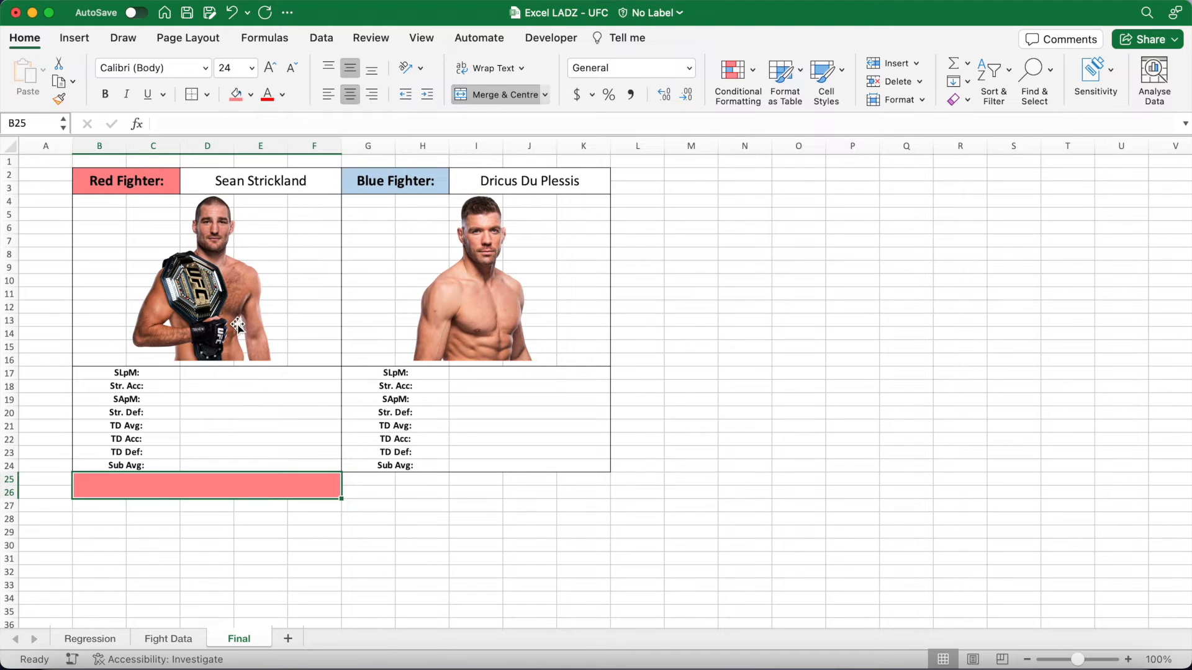
left_click(609, 95)
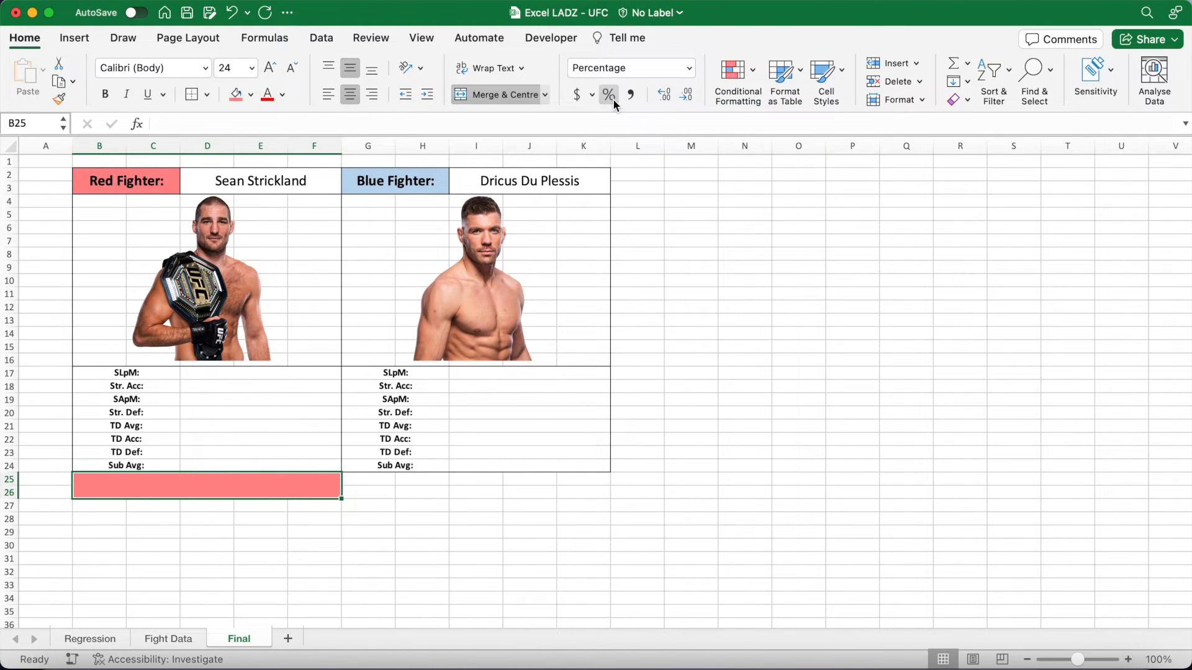
Merge and centre G25:K26, align it to the middle vertically, and give it a light blue fill, font size 18 and percentage format
left_click_drag(380, 487, 579, 492)
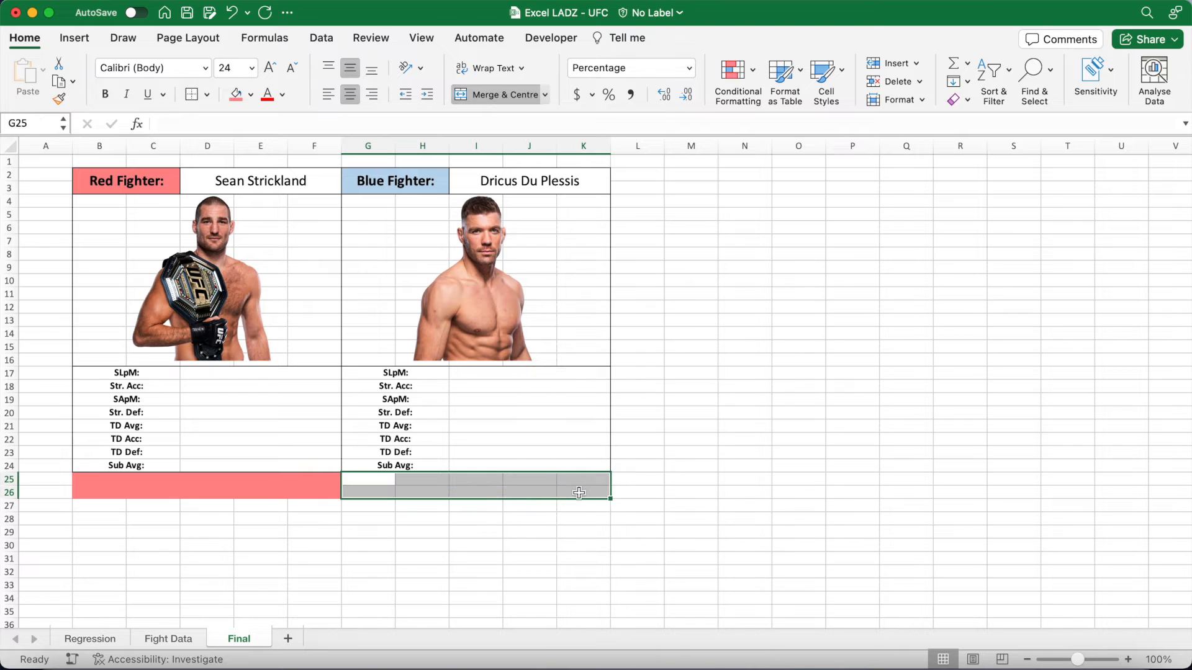
left_click(486, 97)
left_click(251, 95)
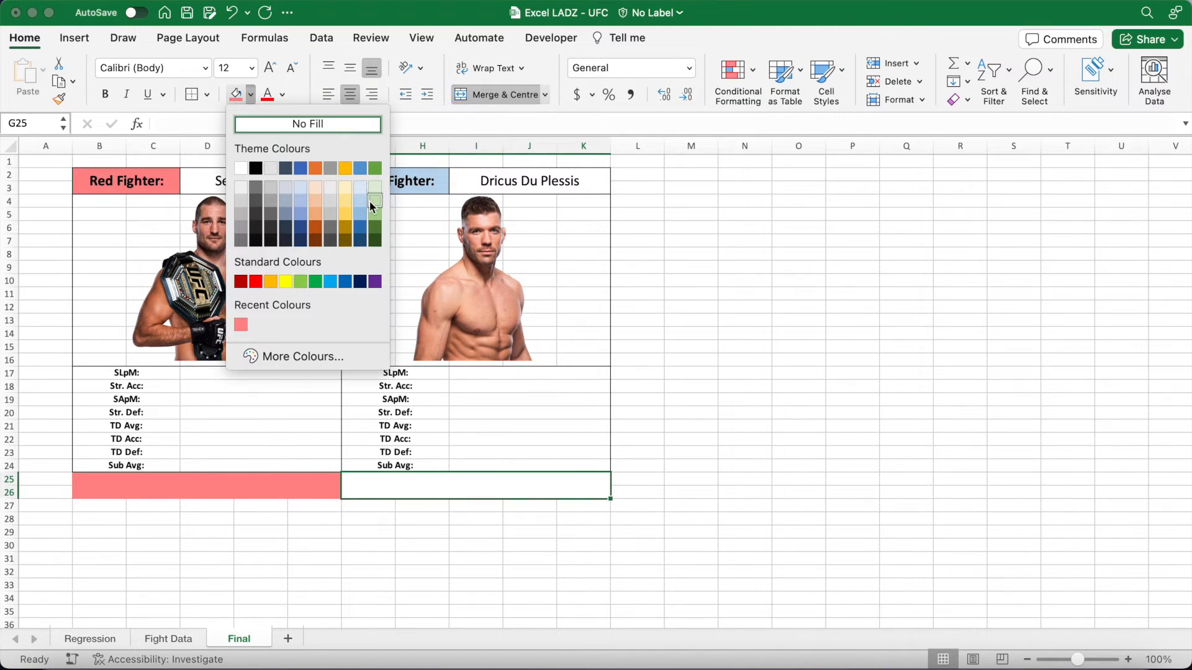
left_click(360, 201)
left_click(252, 67)
left_click(235, 222)
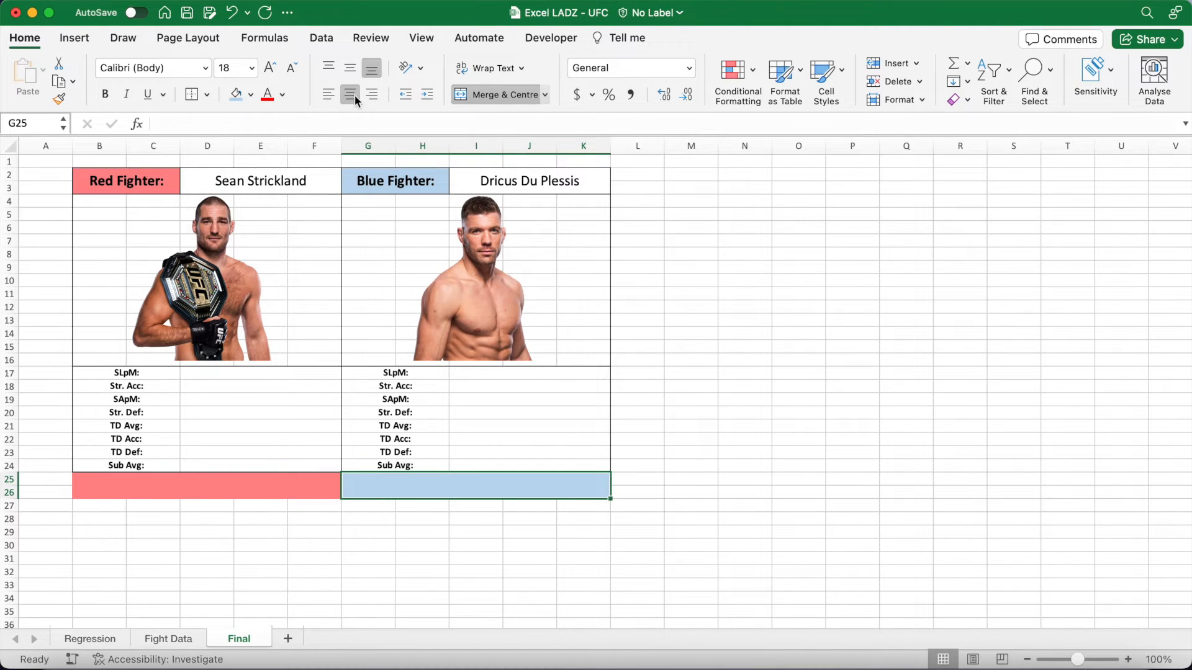
left_click(350, 68)
left_click(609, 95)
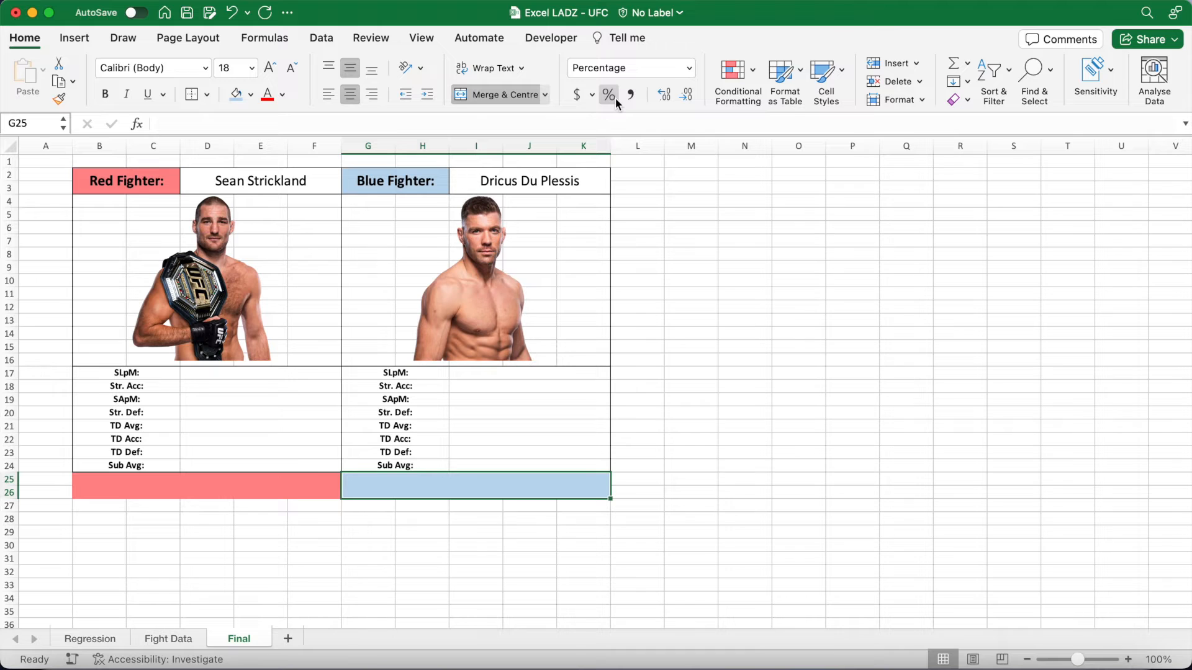
Apply all borders to the red and blue merged cells across B25:K26
left_click(276, 482, "super")
left_click(207, 95)
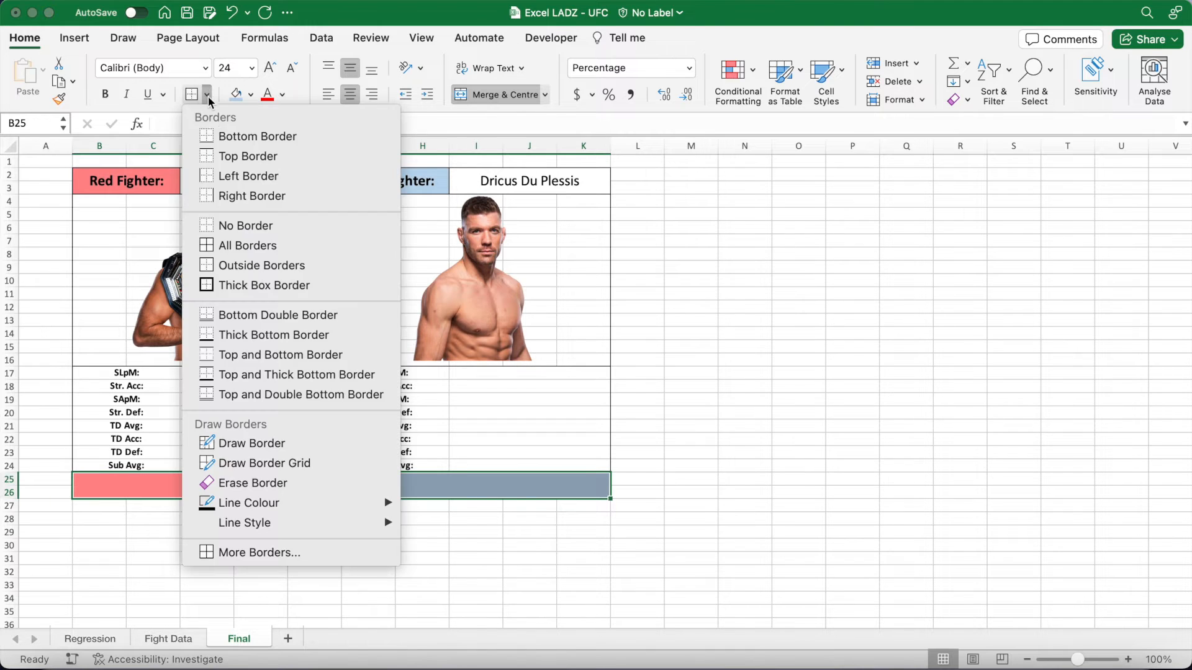
left_click(229, 246)
left_click(690, 519)
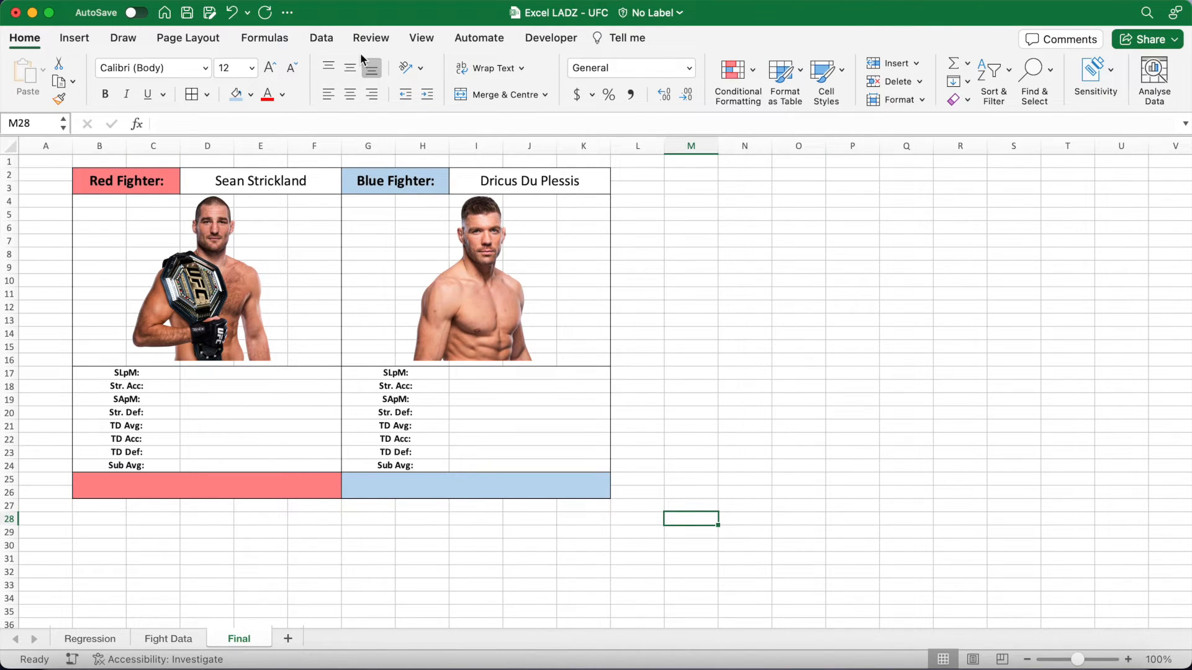
Hide the gridlines on the Final sheet
left_click(414, 42)
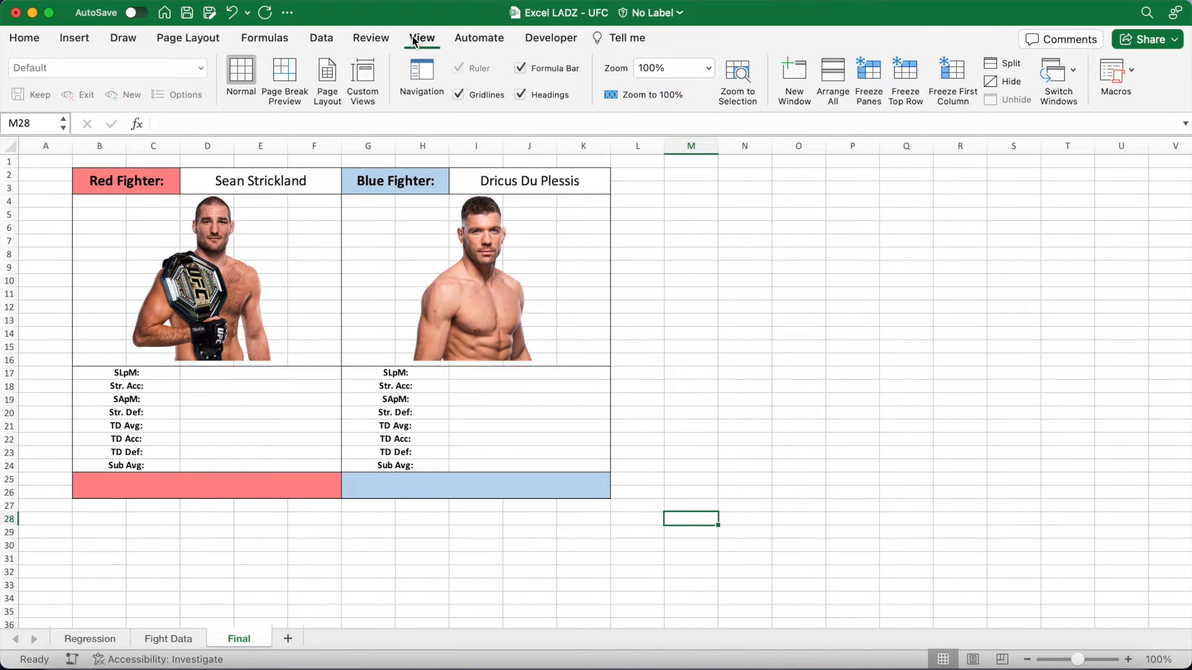
left_click(457, 94)
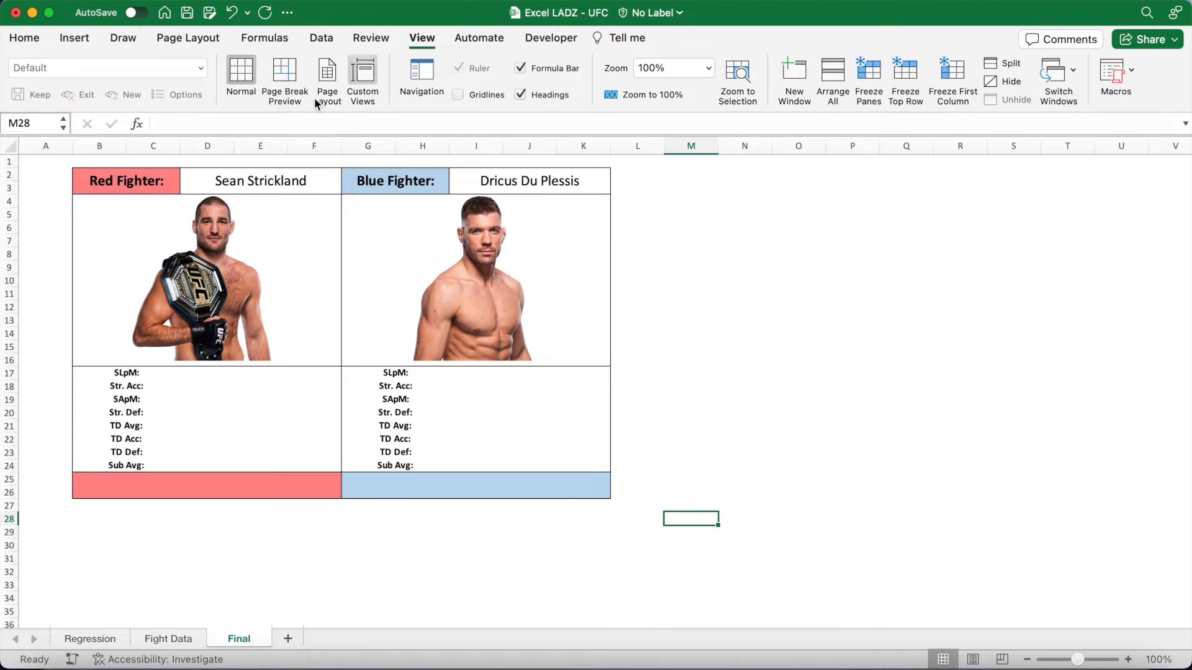
left_click(24, 39)
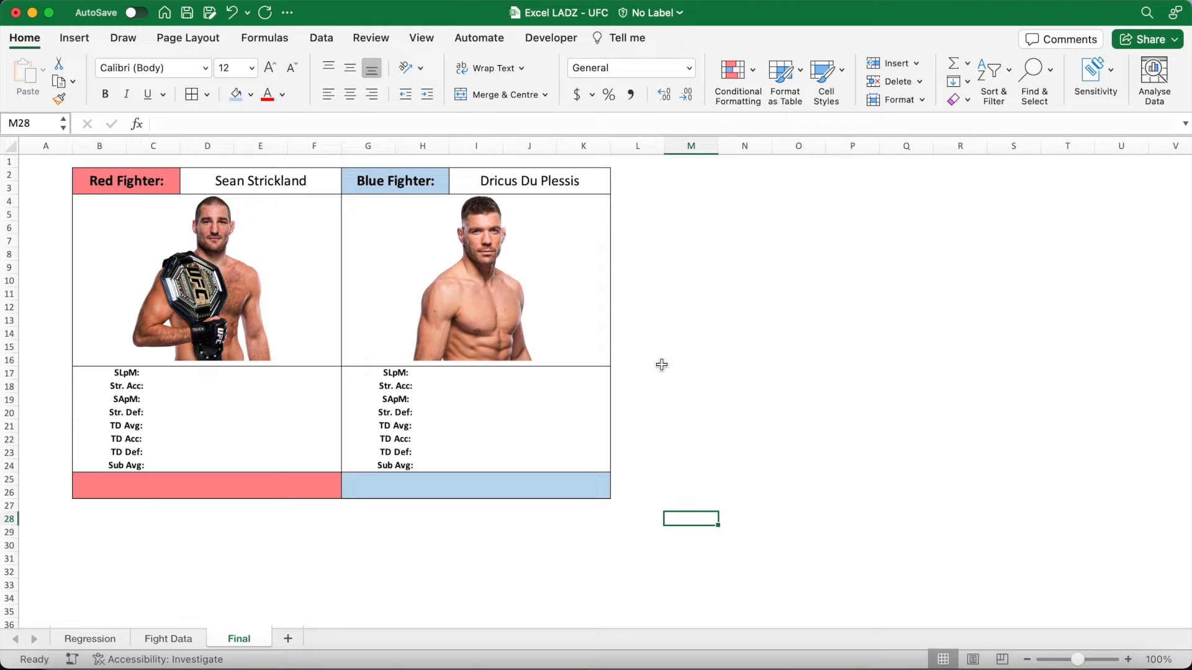
Go through the value cells beside both fighters' stat labels, from SLpM in row 17 downward
left_click(260, 375)
key("Down")
key("Down")
key("Down")
key("Down")
key("Down")
key("Down")
key("Down")
left_click(573, 378)
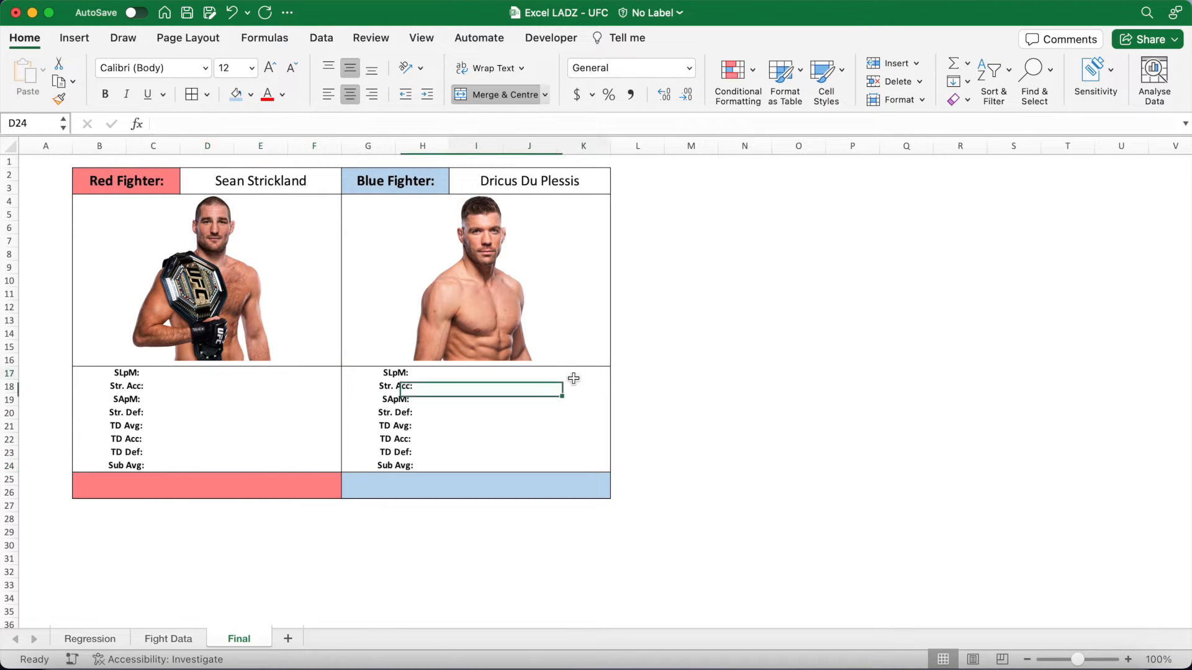
key("Down")
key("Down")
key("Down")
key("Down")
key("Down")
key("Down")
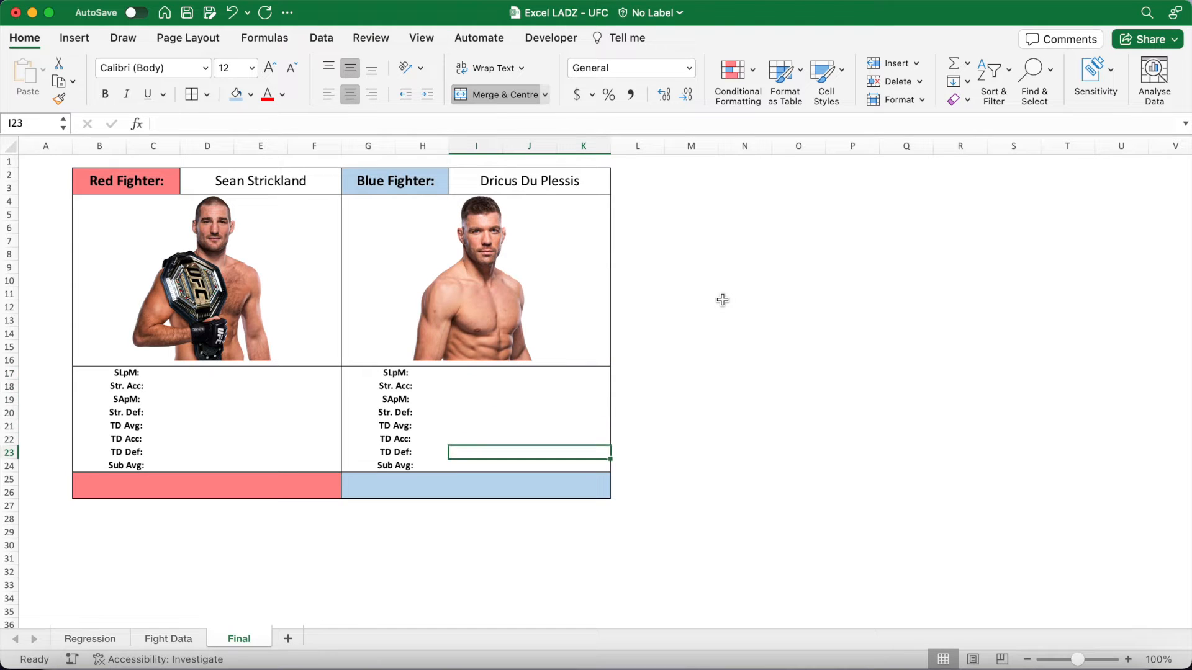
Select D17, show the UFC Stats web page beside the workbook, and examine Sean Strickland's career statistics
left_click(280, 375)
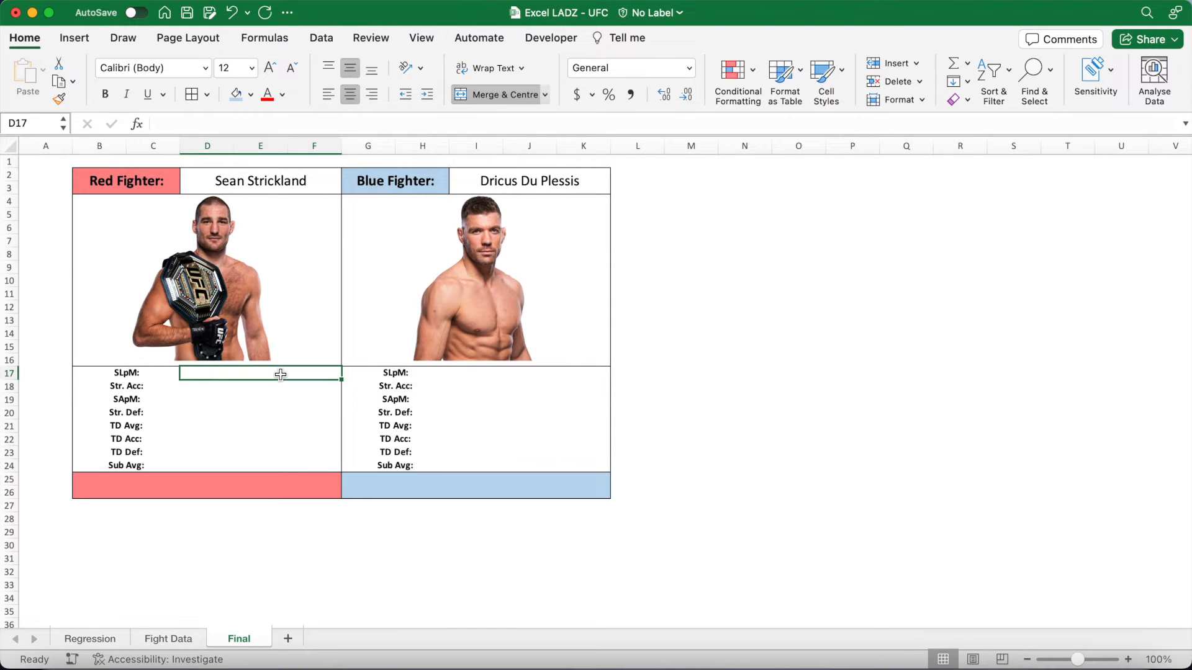
left_click_drag(2, 356, 629, 362)
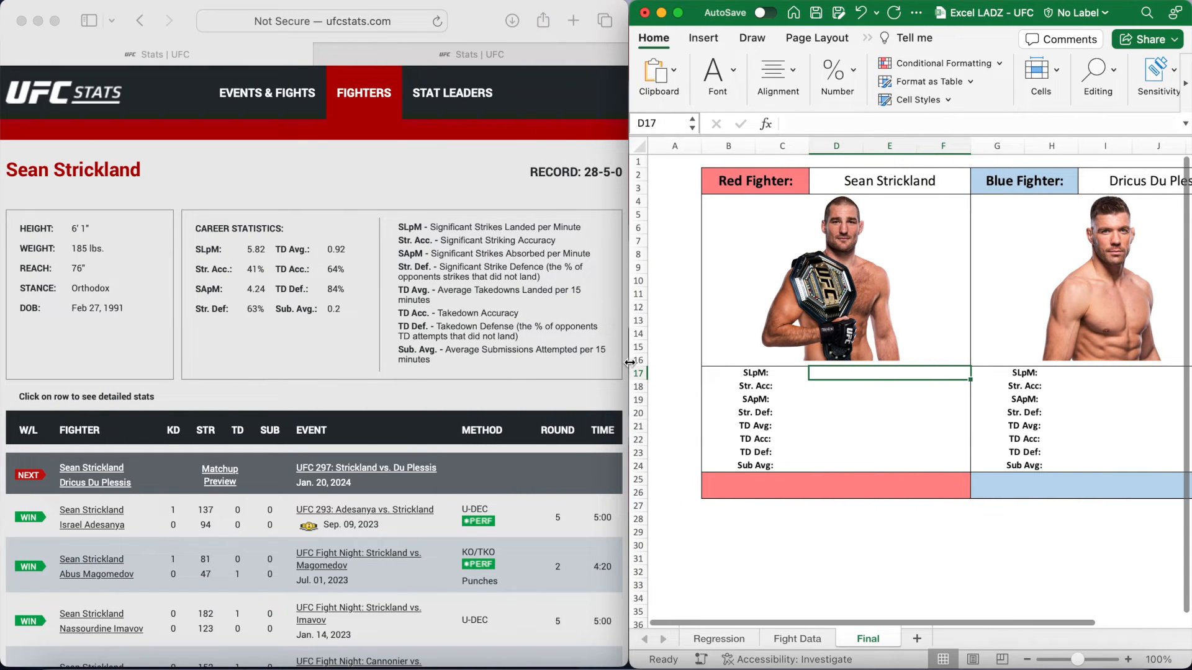
left_click(400, 291)
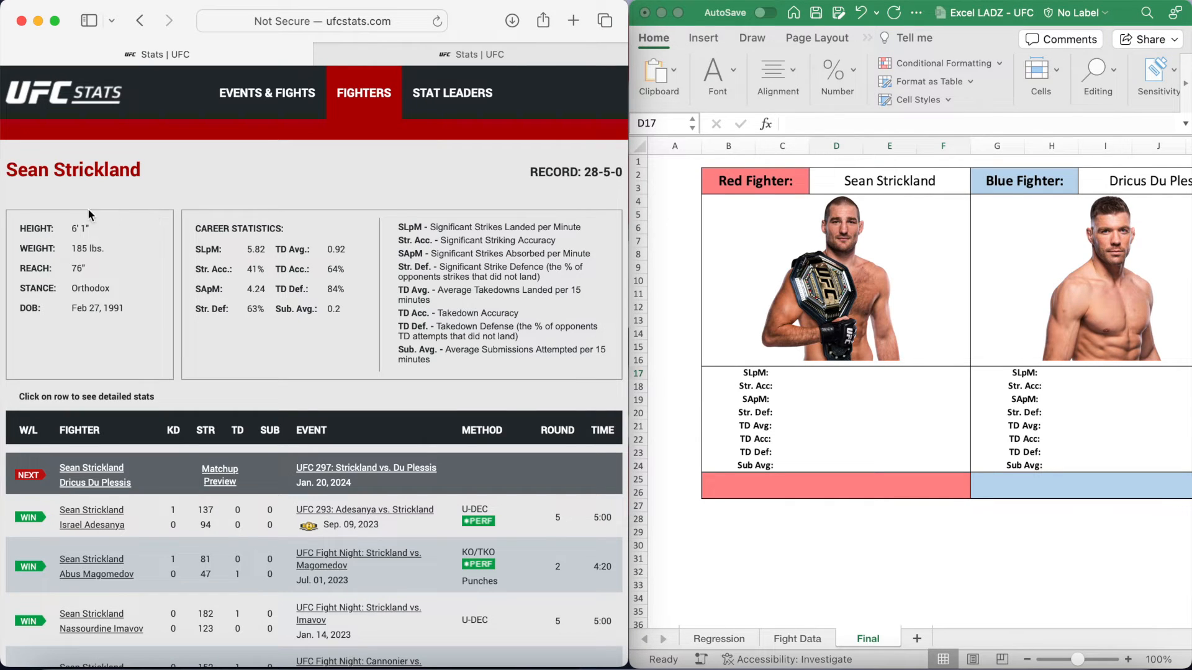
left_click_drag(8, 169, 149, 177)
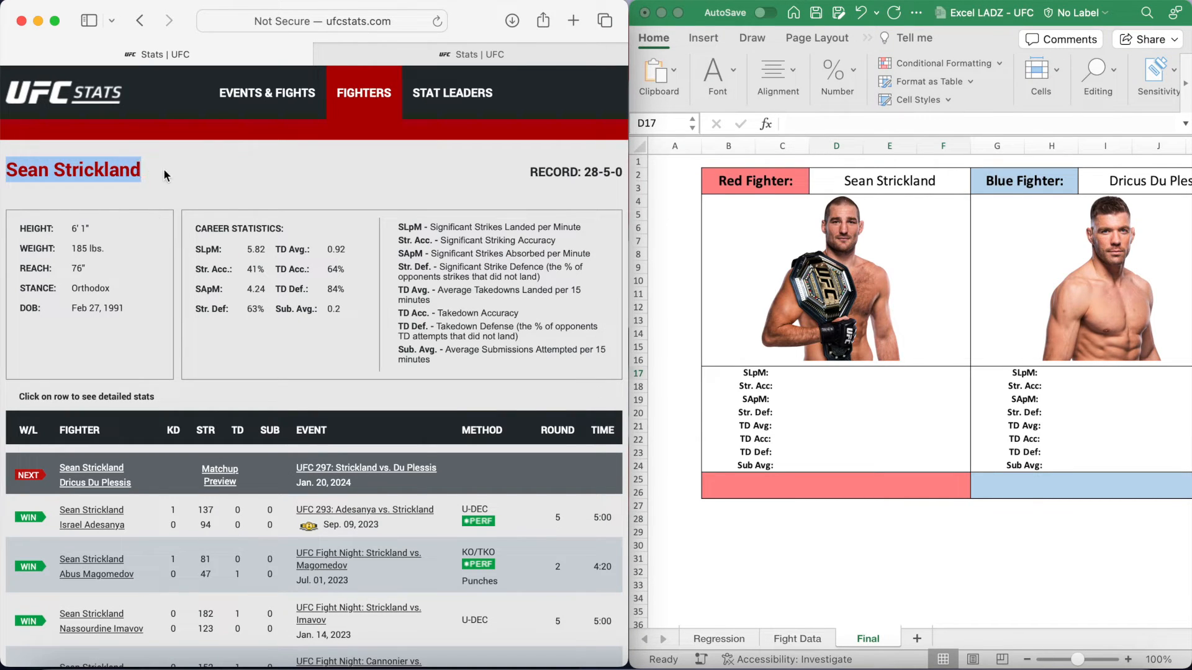
left_click(173, 175)
left_click_drag(197, 249, 345, 312)
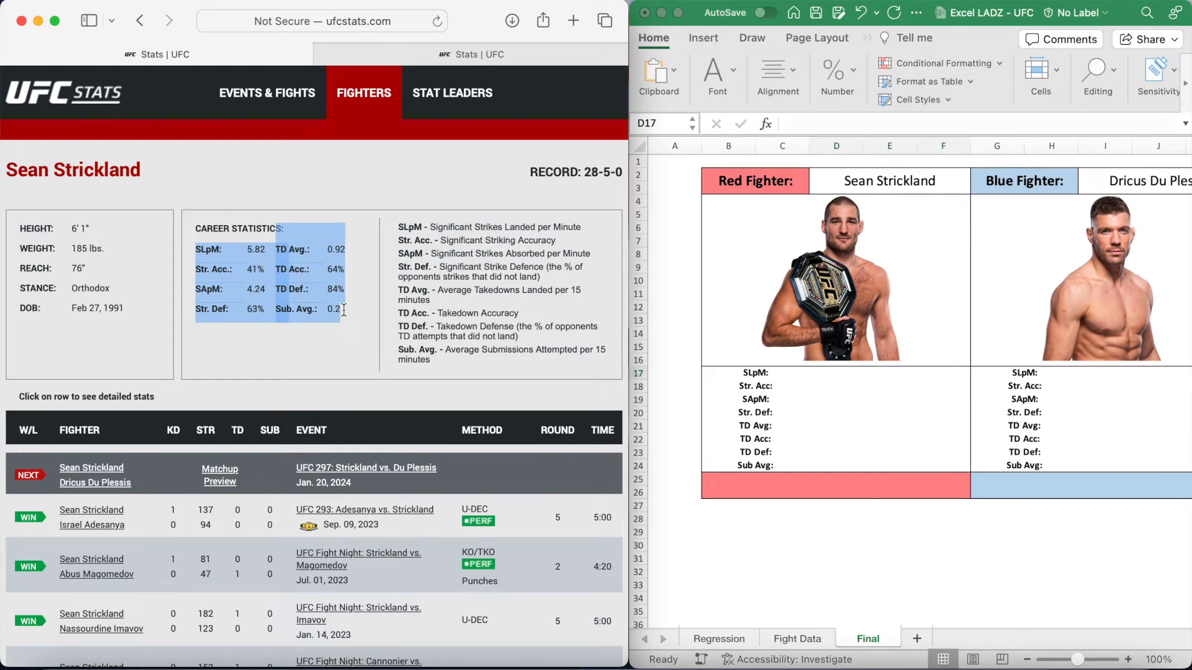
left_click(357, 319)
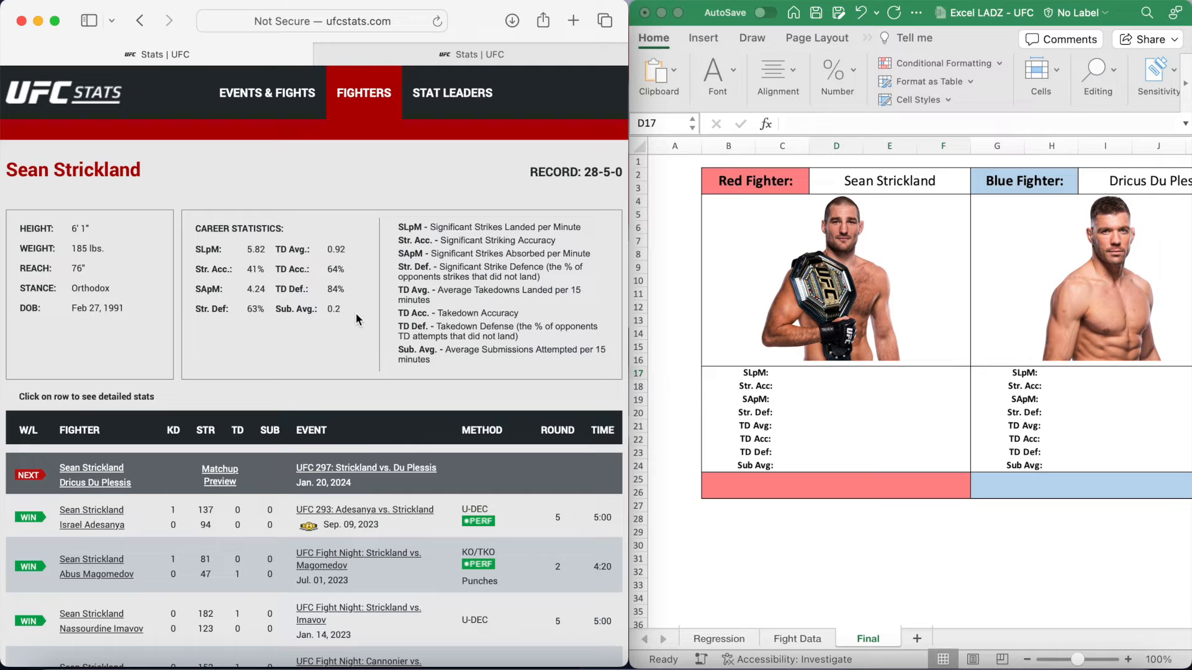
Enter the red fighter's striking figures in D17:D20: SLpM 5.82, Str. Acc 41%, SApM 4.24 and Str. Def 63%
left_click(888, 378)
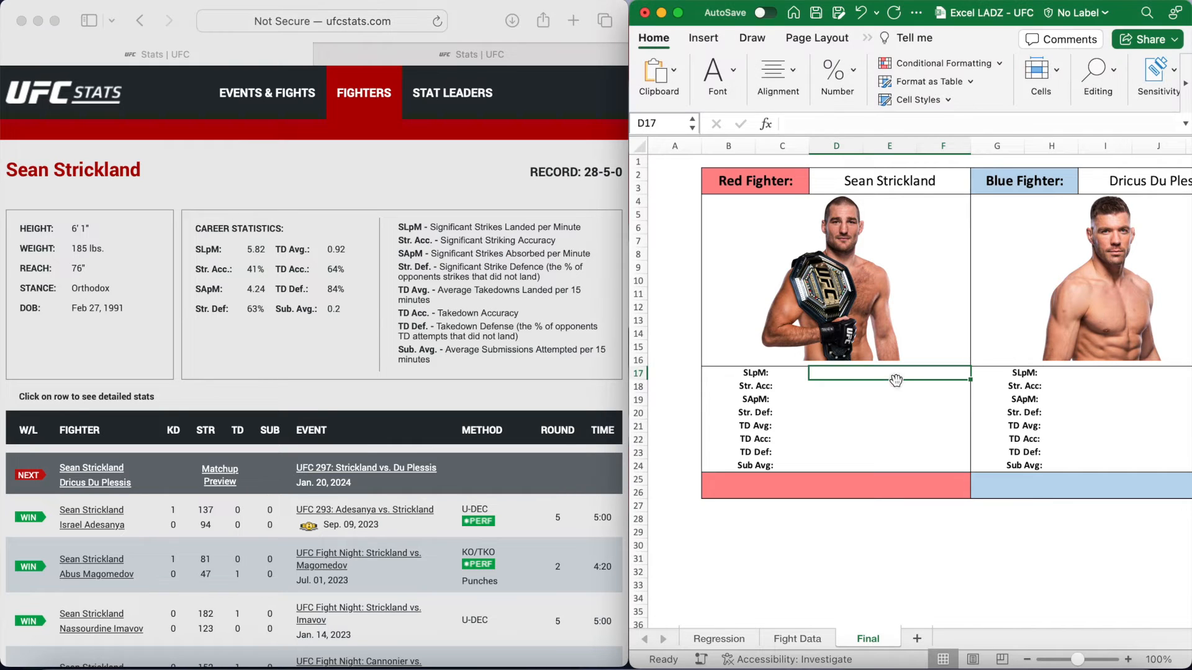
type("5.82")
key("Return")
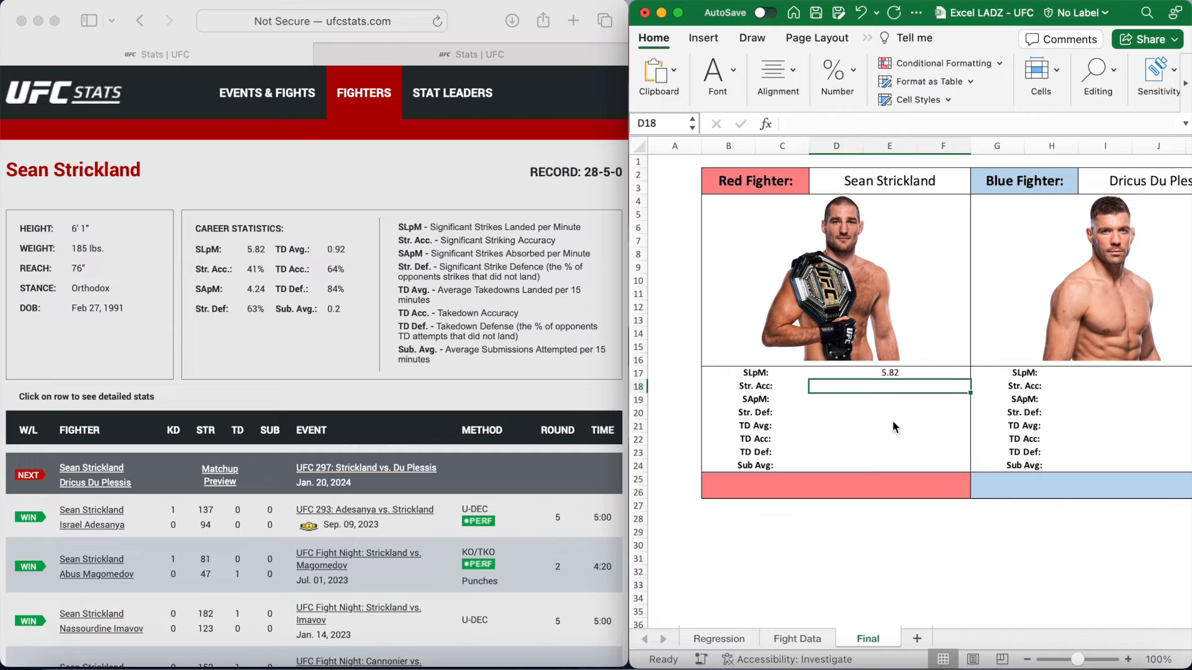
type("41%")
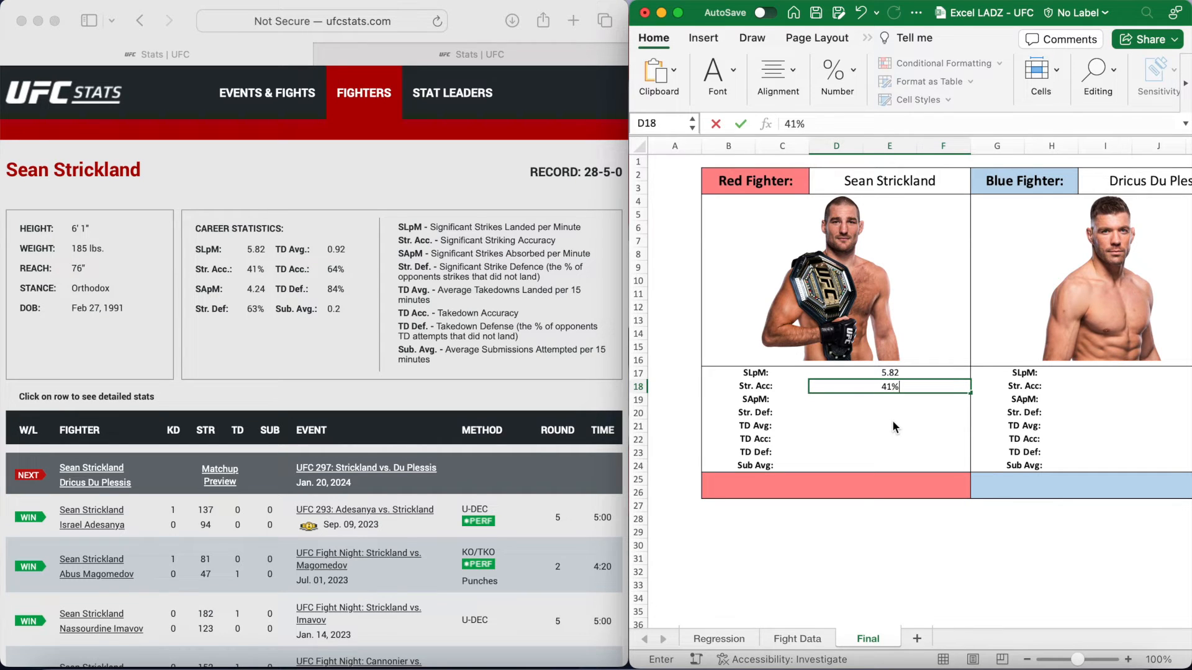
key("Return")
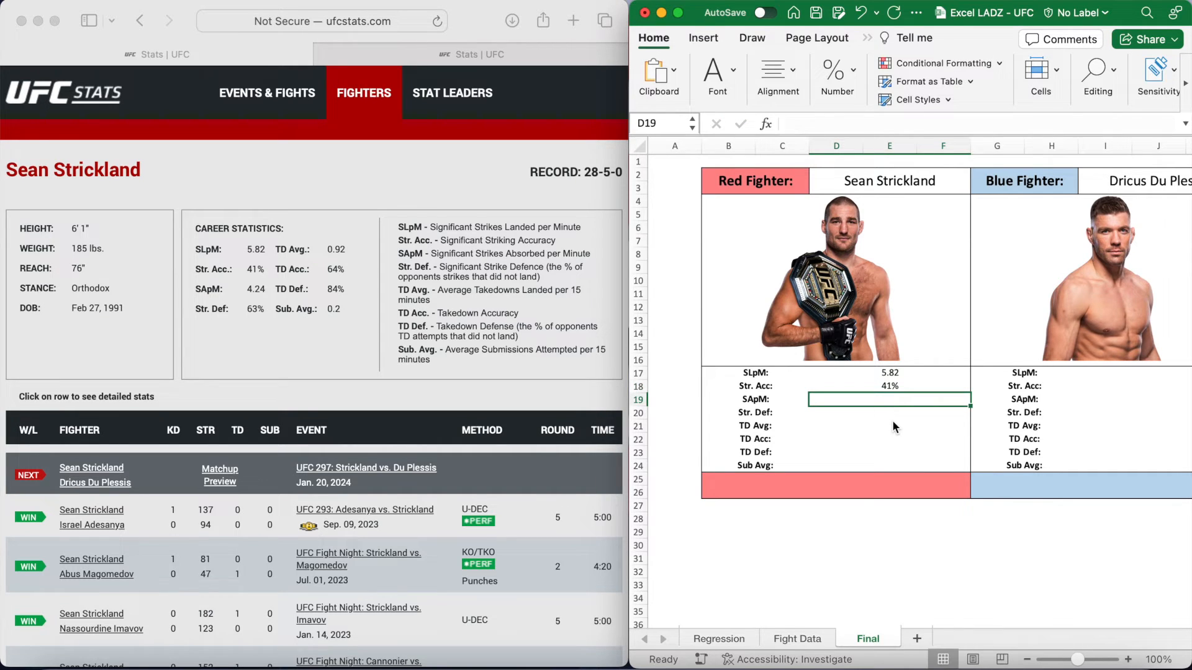
type("4.24")
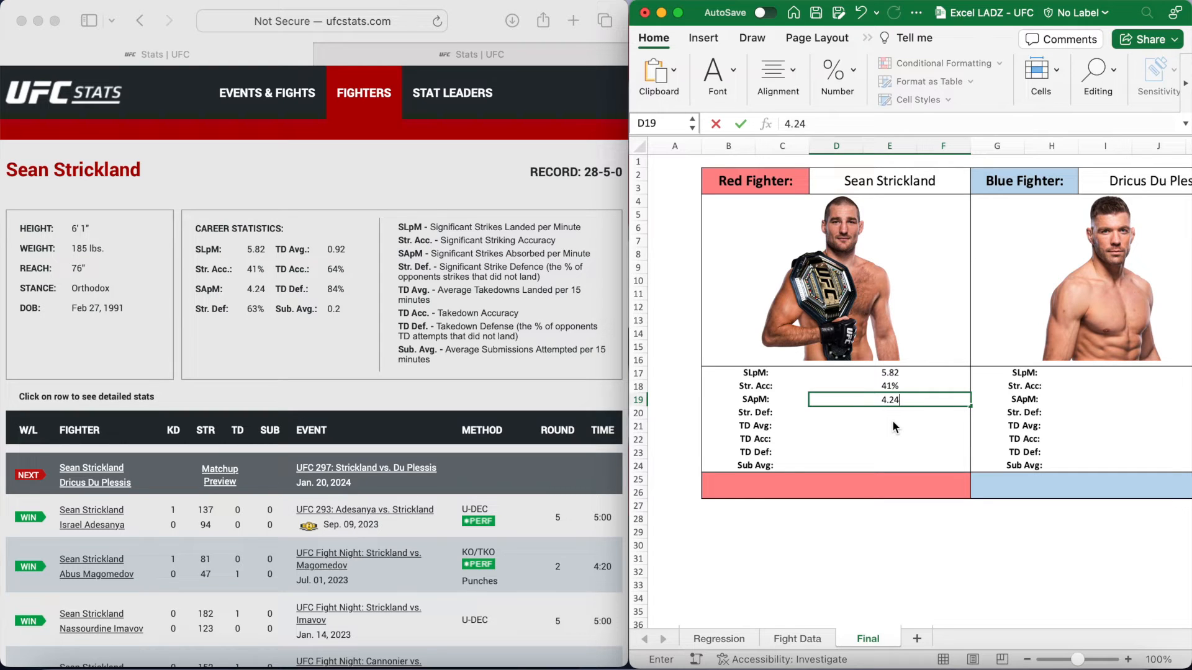
key("Return")
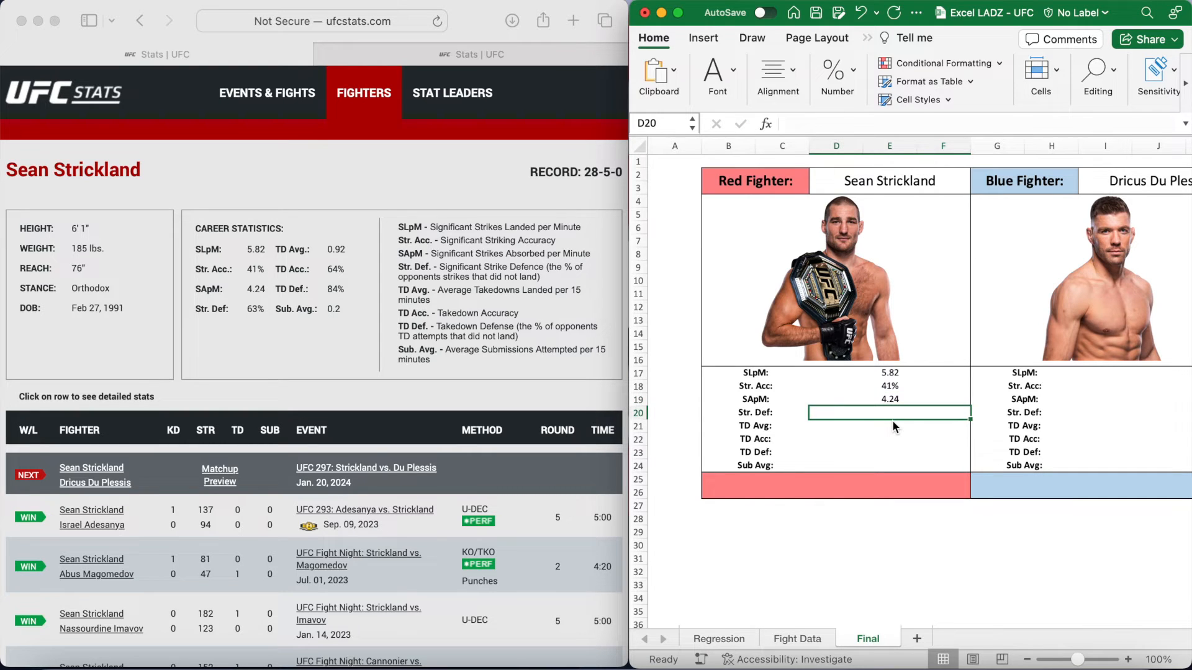
type("63&")
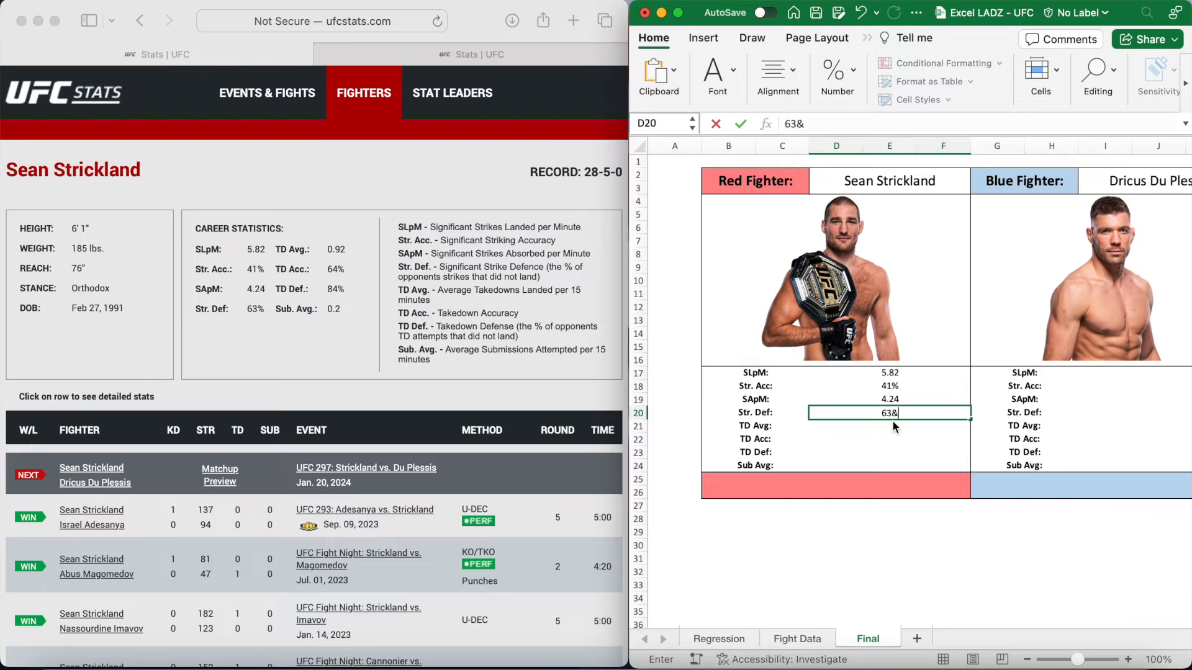
key("Return")
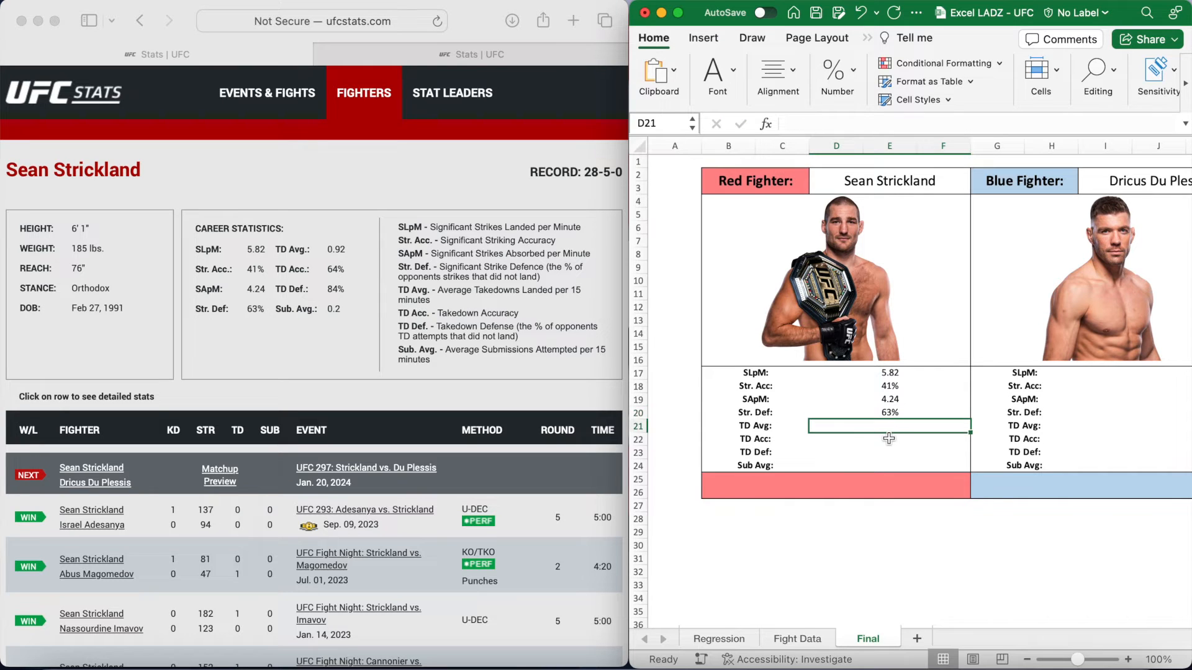
Enter the red fighter's grappling figures in D21:D24: TD Avg 0.92, TD Acc 64%, TD Def 84% and Sub Avg 0.2
type("0.92")
key("Return")
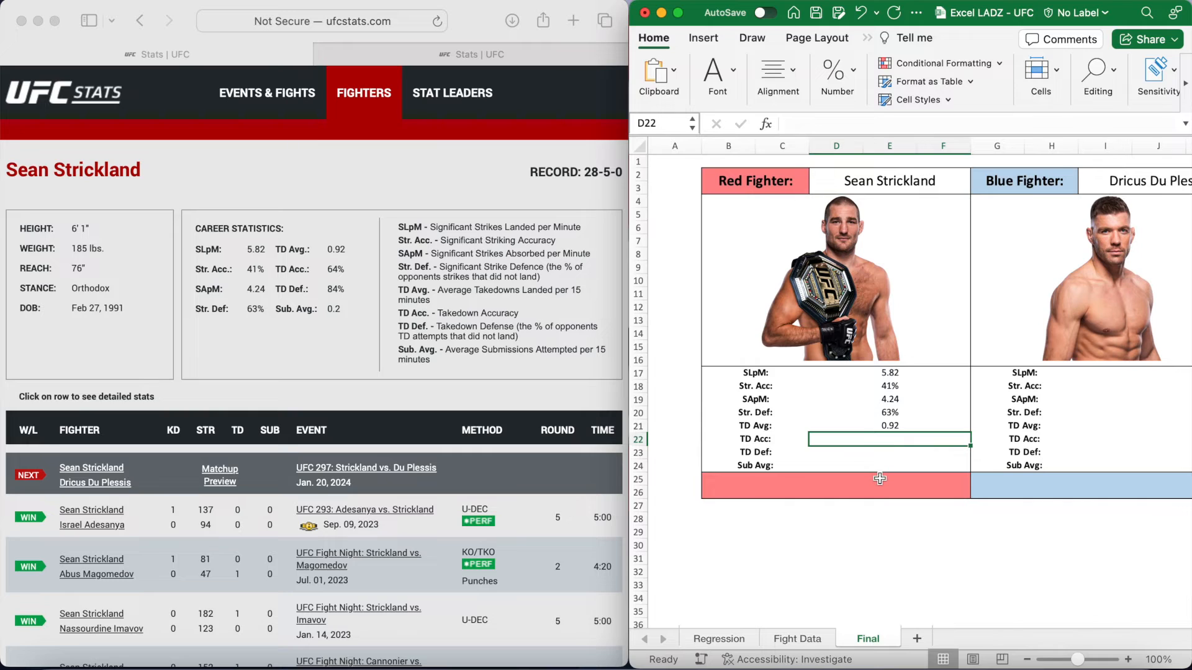
type("64%")
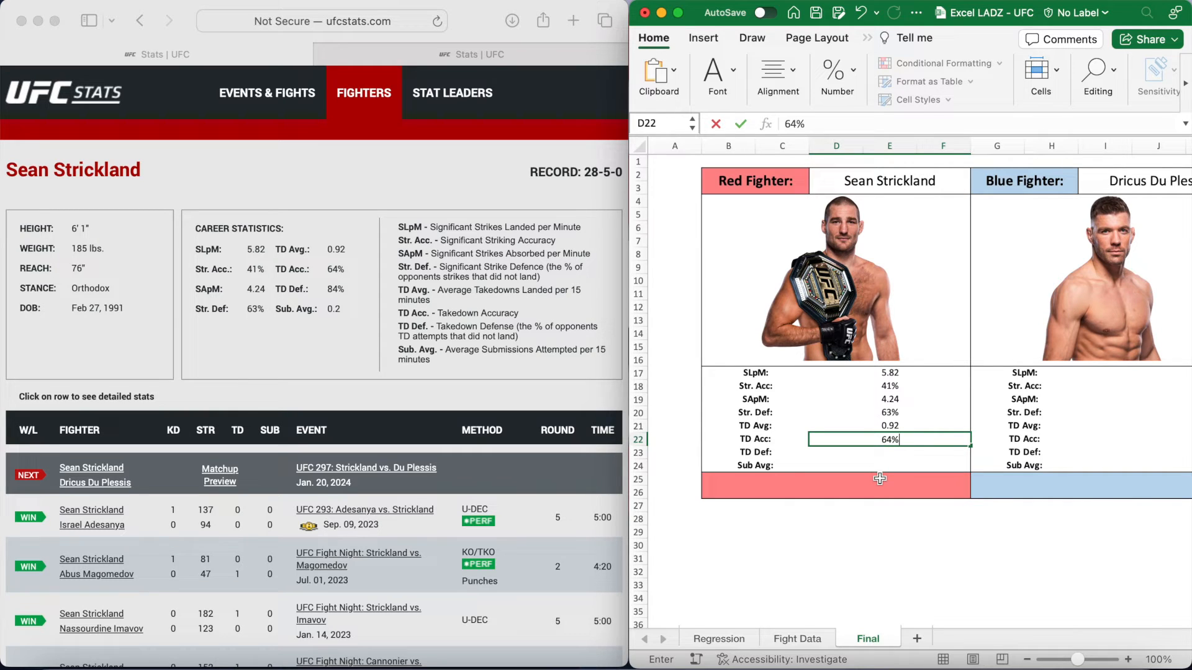
key("Return")
type("84")
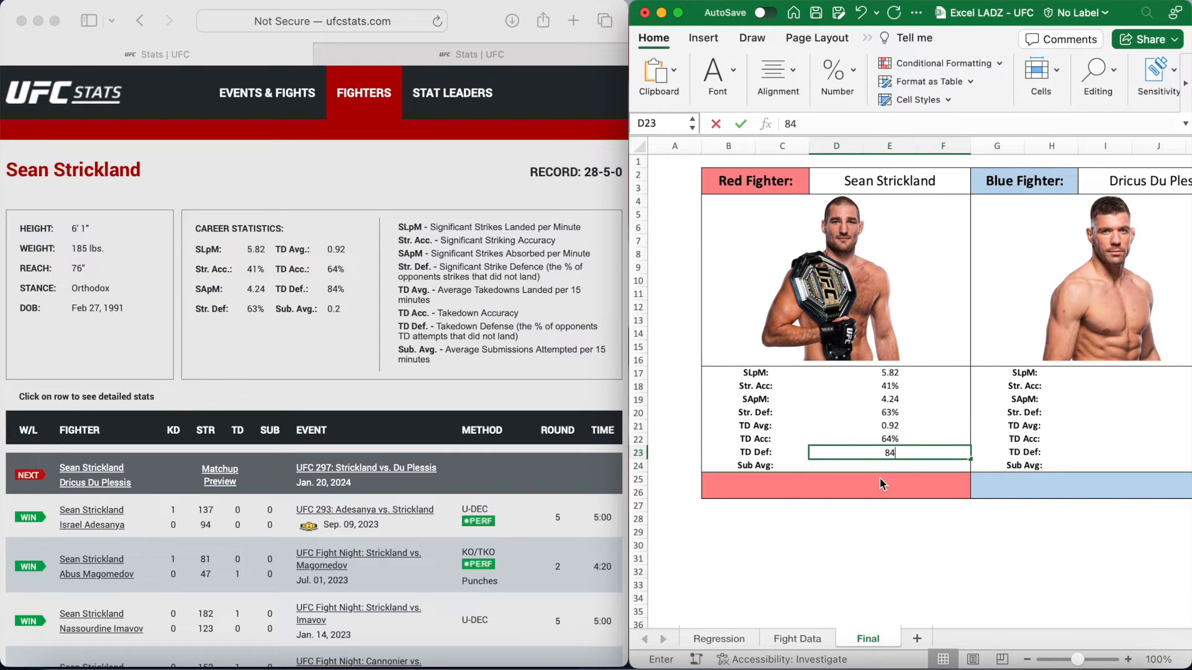
type("%")
key("Return")
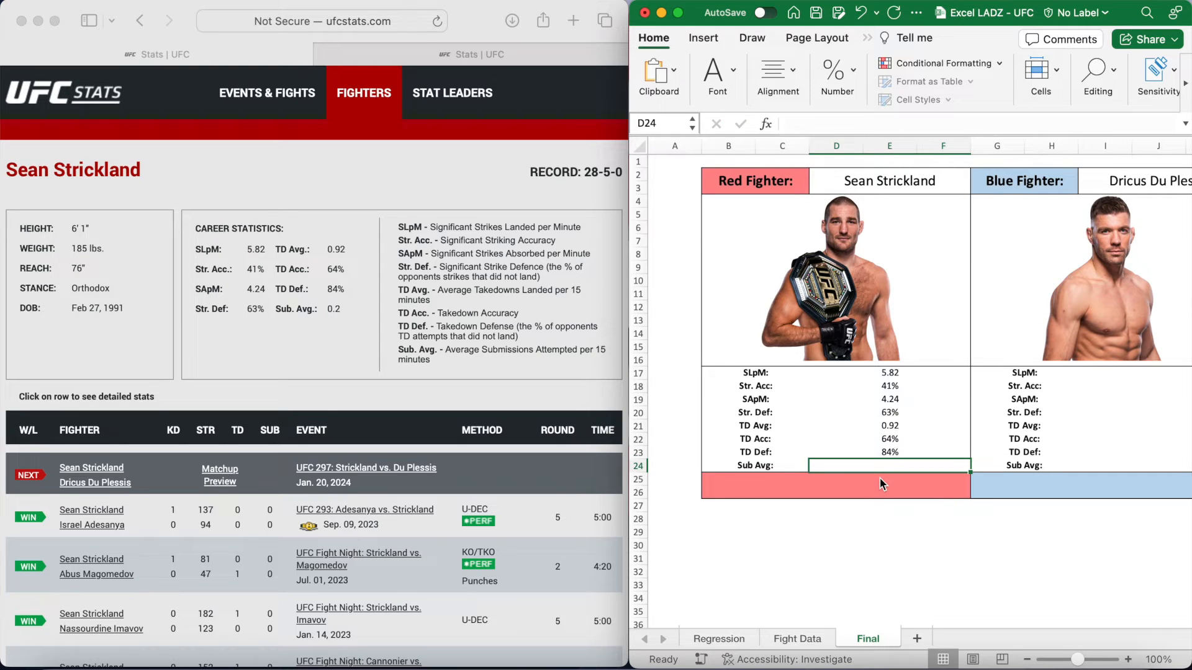
type("0.2")
key("Return")
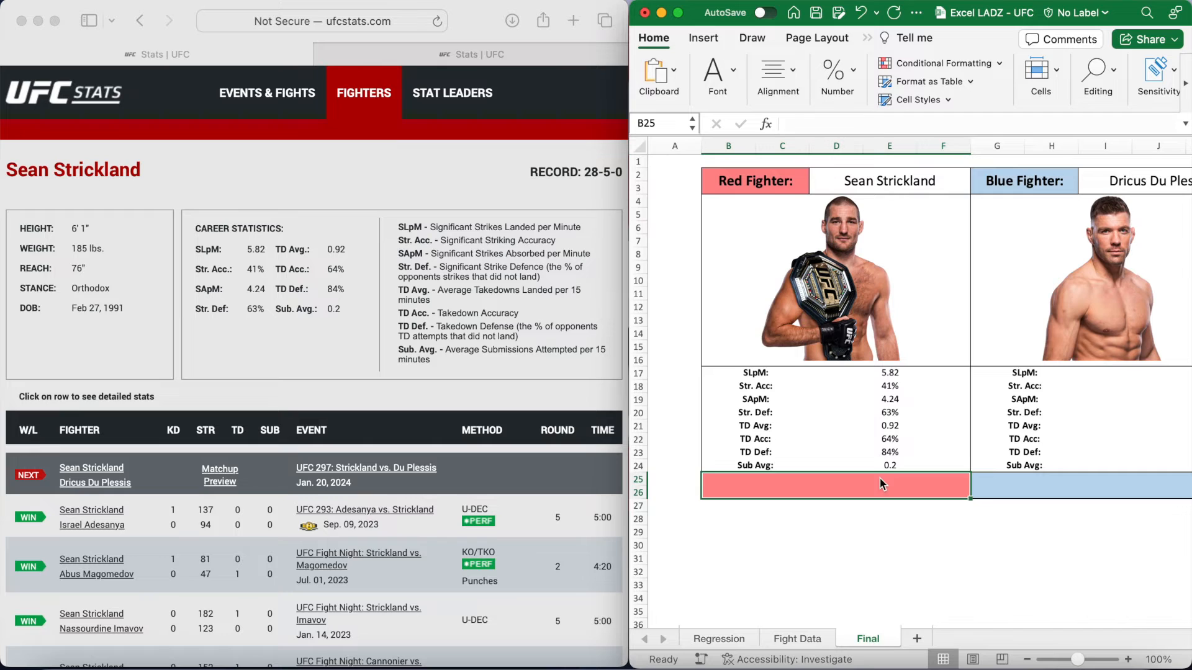
Select I17, switch to Dricus Du Plessis's UFC Stats web page, and examine his career statistics
scroll(1016, 438, "right", 4)
left_click(970, 373)
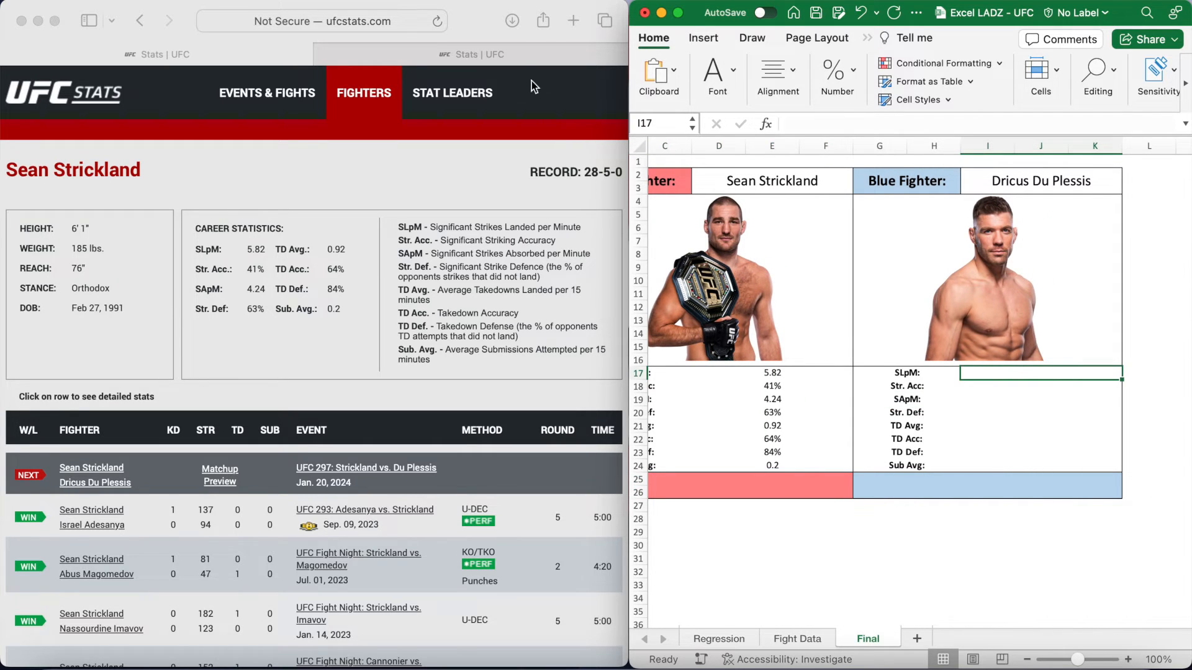
left_click(523, 61)
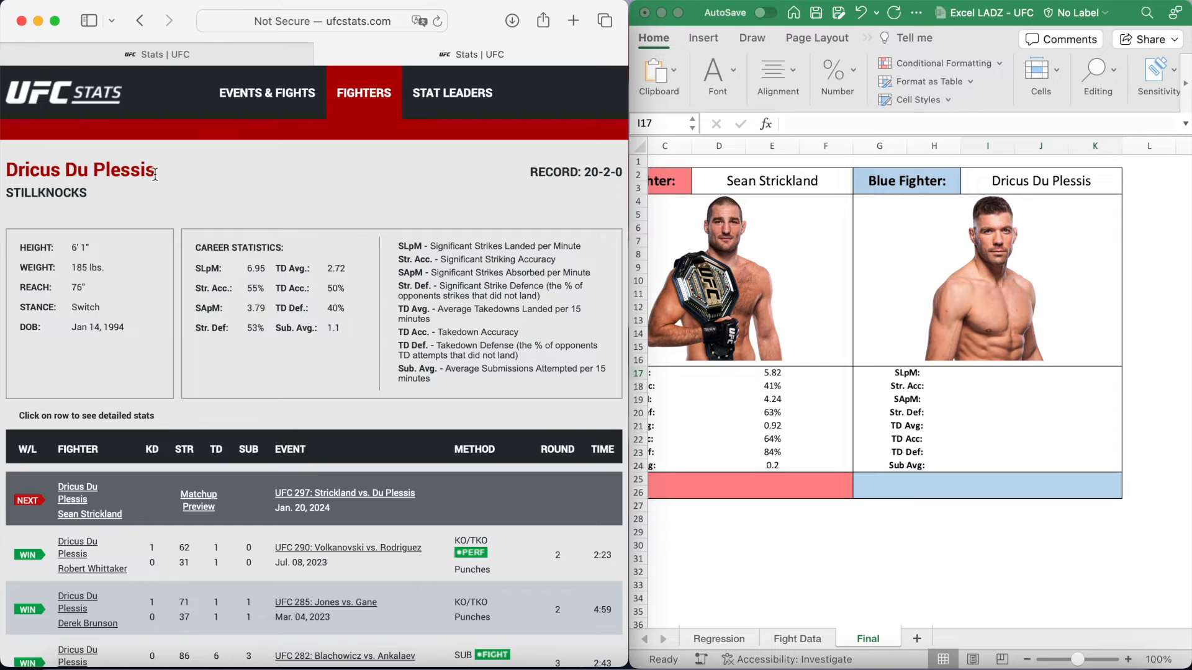
left_click_drag(155, 178, 9, 175)
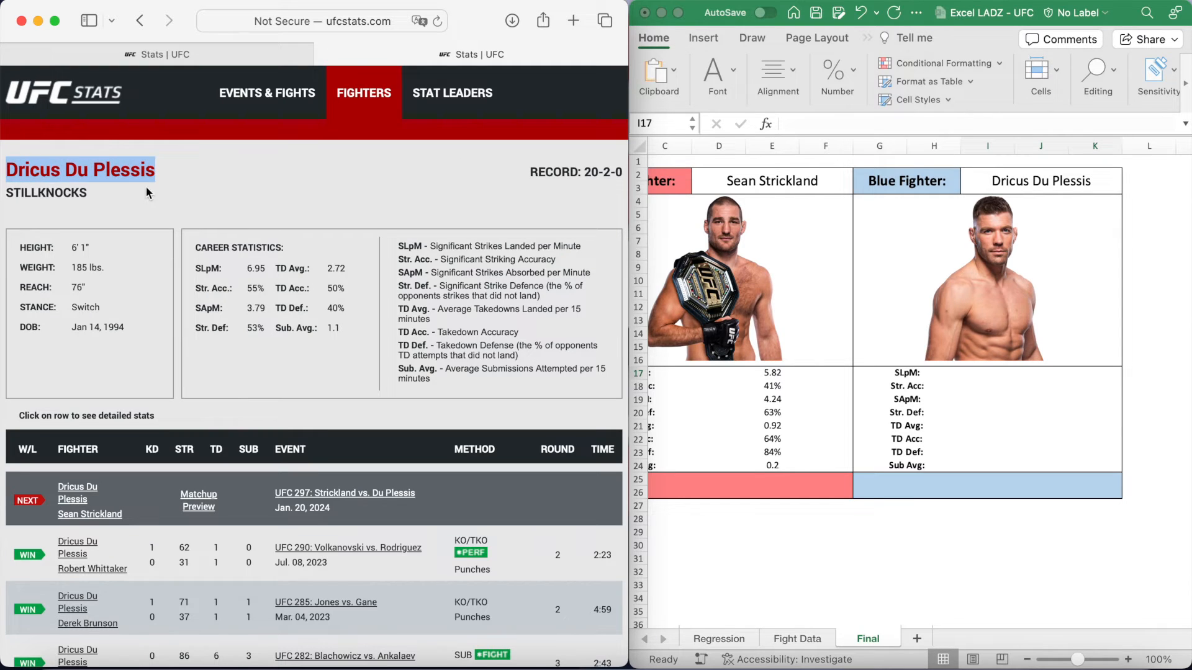
left_click(227, 275)
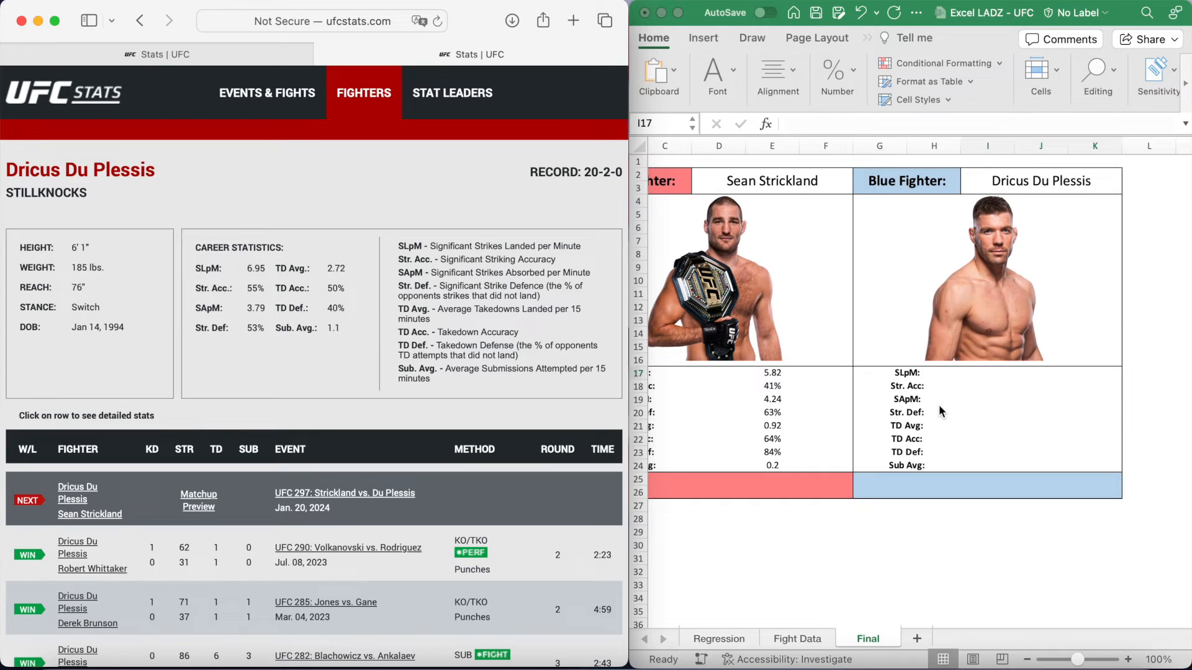
Enter the blue fighter's striking figures in I17:I20 of the Excel sheet: SLpM 6.95, Str. Acc 55%, SApM 3.79 and Str. Def 53%
left_click(1024, 376)
type("6.95")
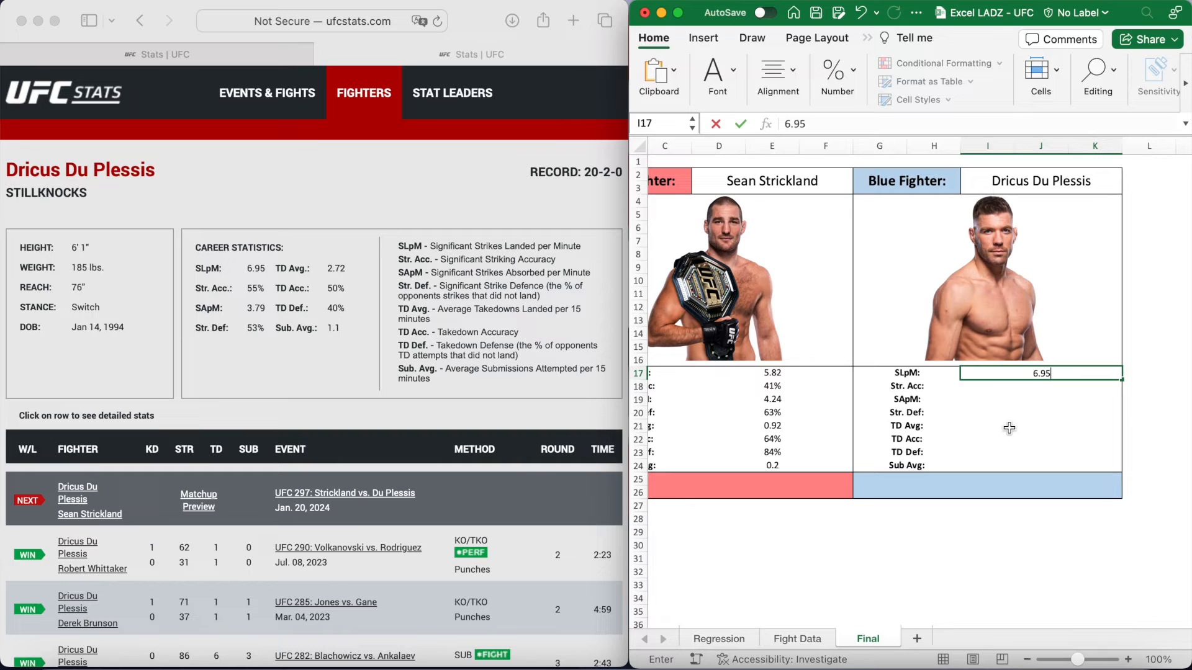
key("Return")
type("55%")
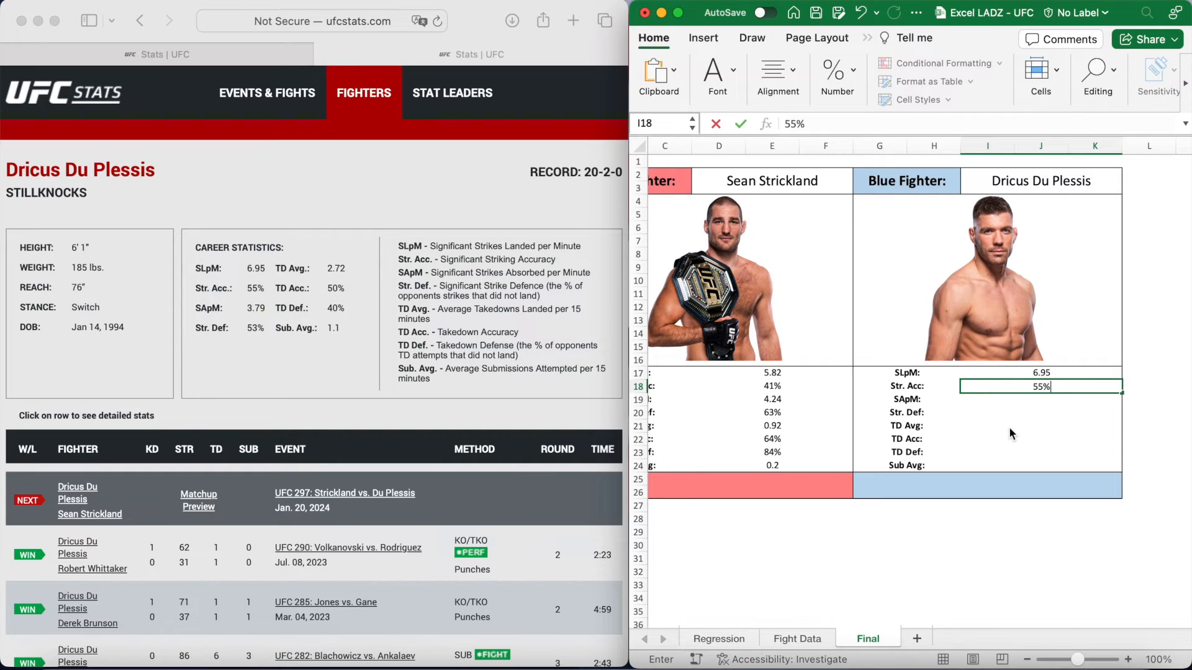
key("Return")
type("3.")
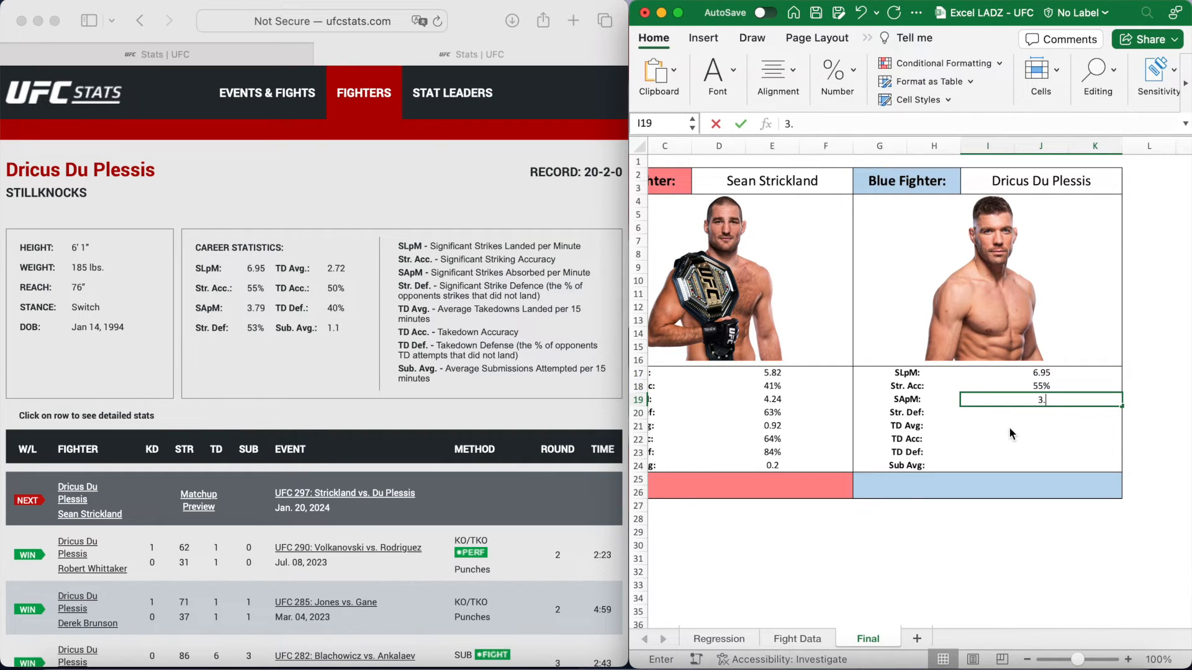
type("79")
key("Return")
type("53")
key("Return")
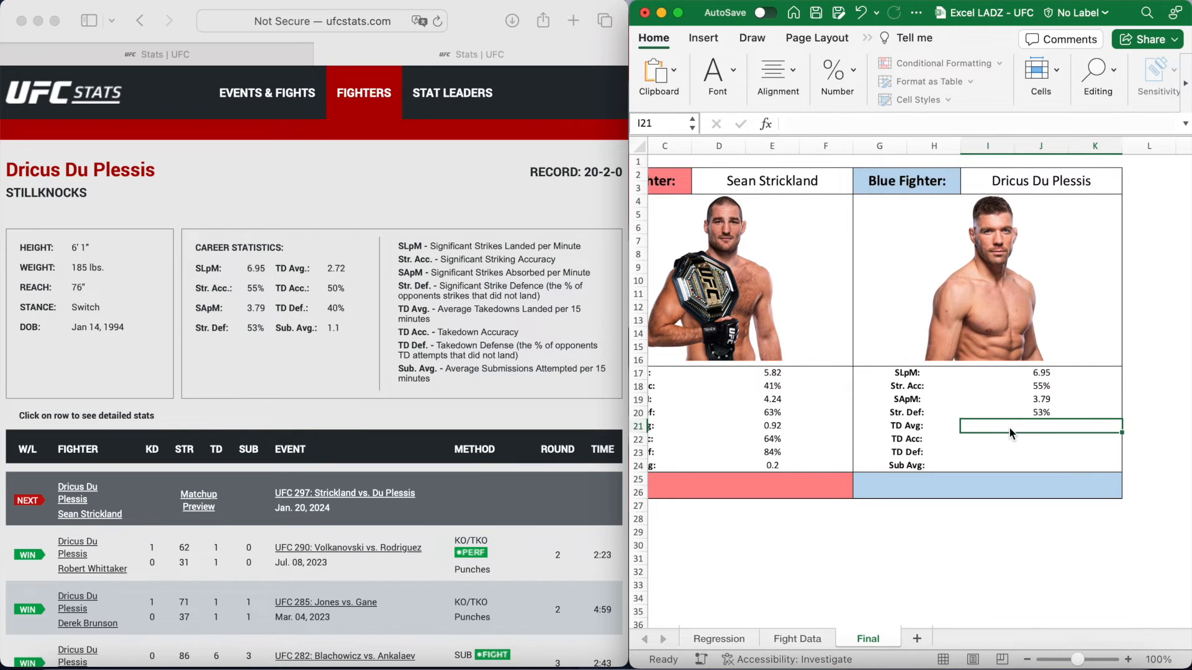
Enter the blue fighter's grappling figures in I21:I24: TD Avg 2.72, TD Acc 50%, TD Def 40% and Sub Avg 1.1
type("2.72")
key("Return")
type("50%")
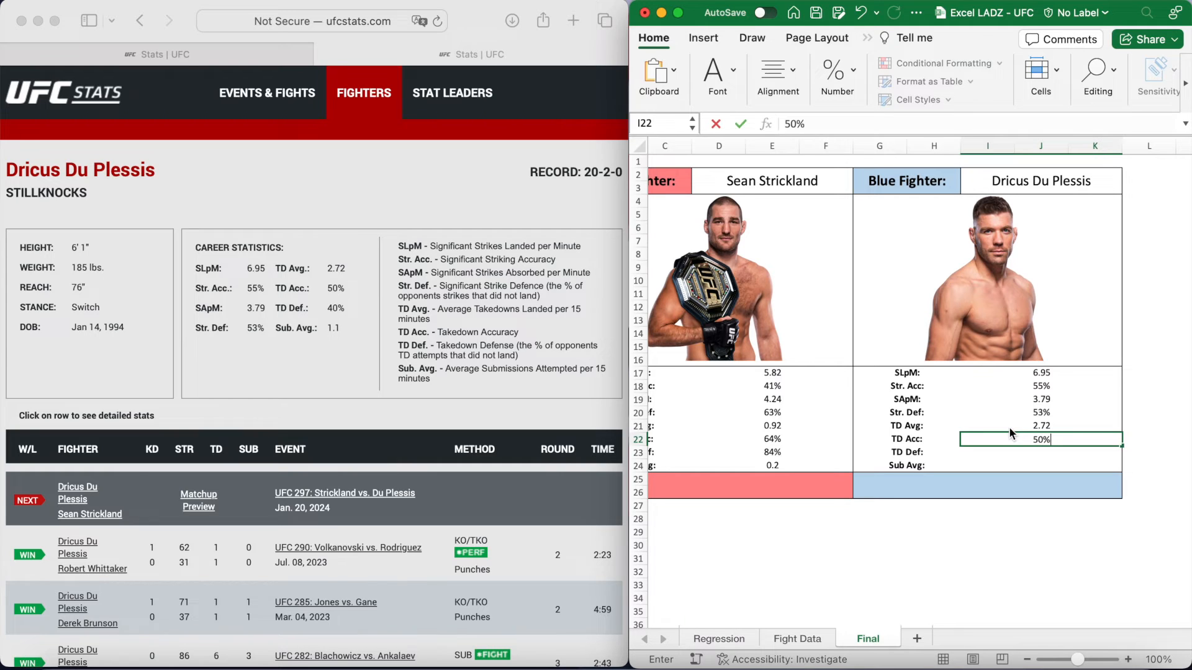
key("Return")
type("40%")
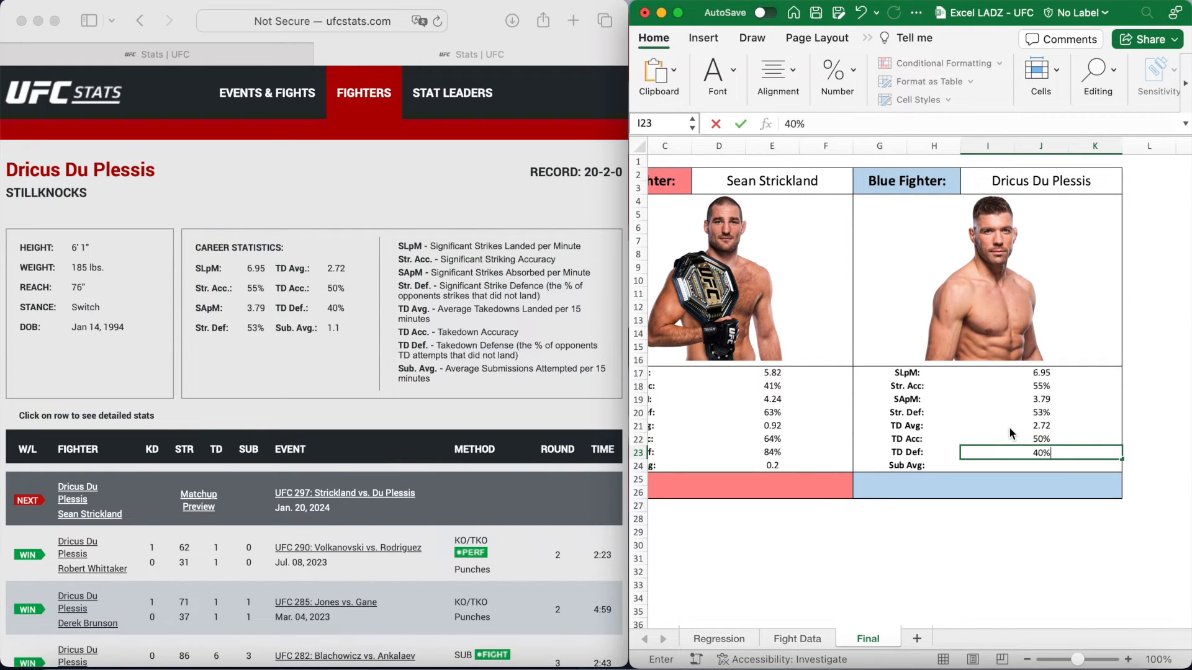
key("Return")
type("1.1")
key("Return")
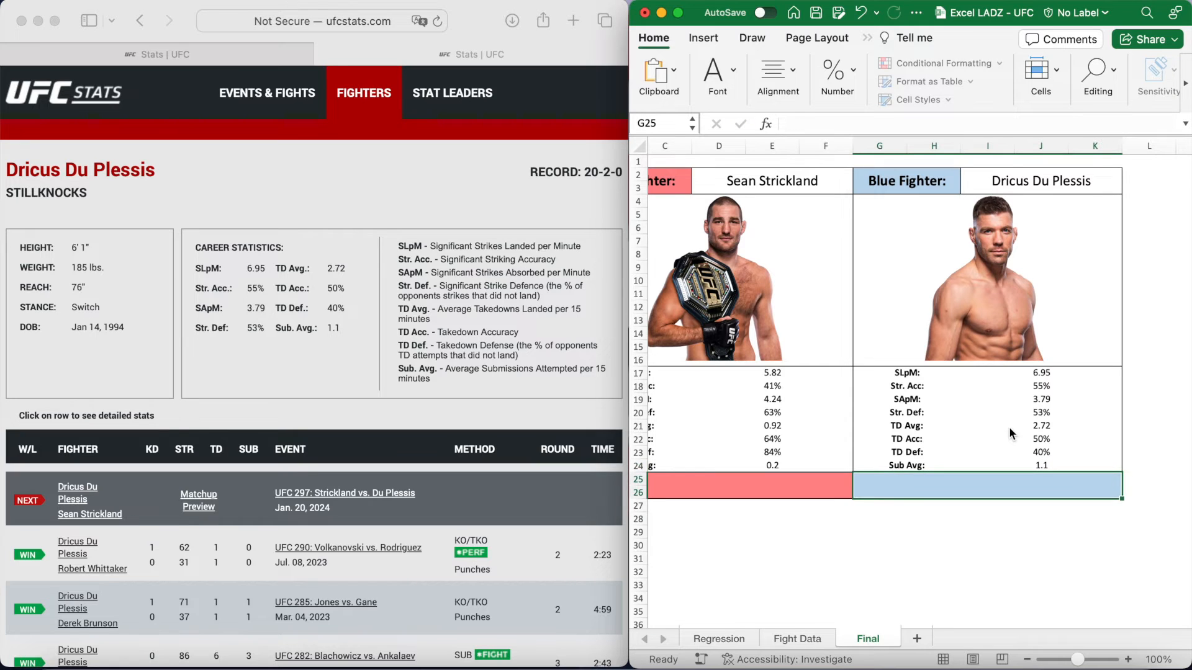
Expand the workbook window to fill the whole screen, replacing the side-by-side view with the web page
scroll(851, 404, "left", 5)
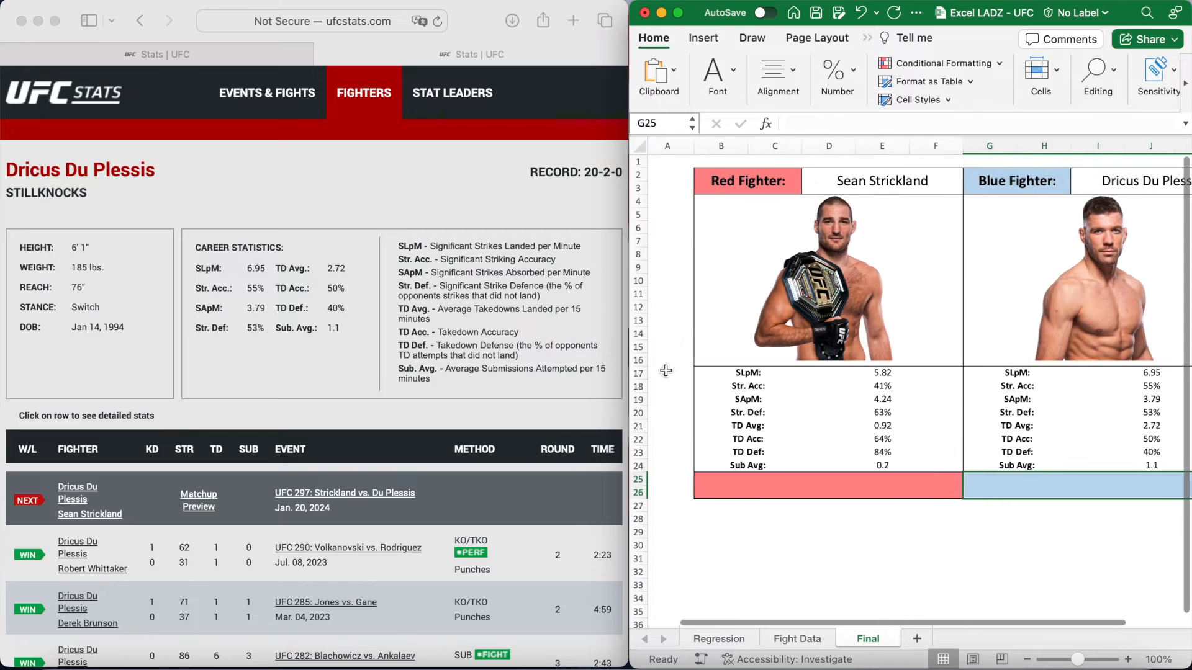
left_click(666, 370)
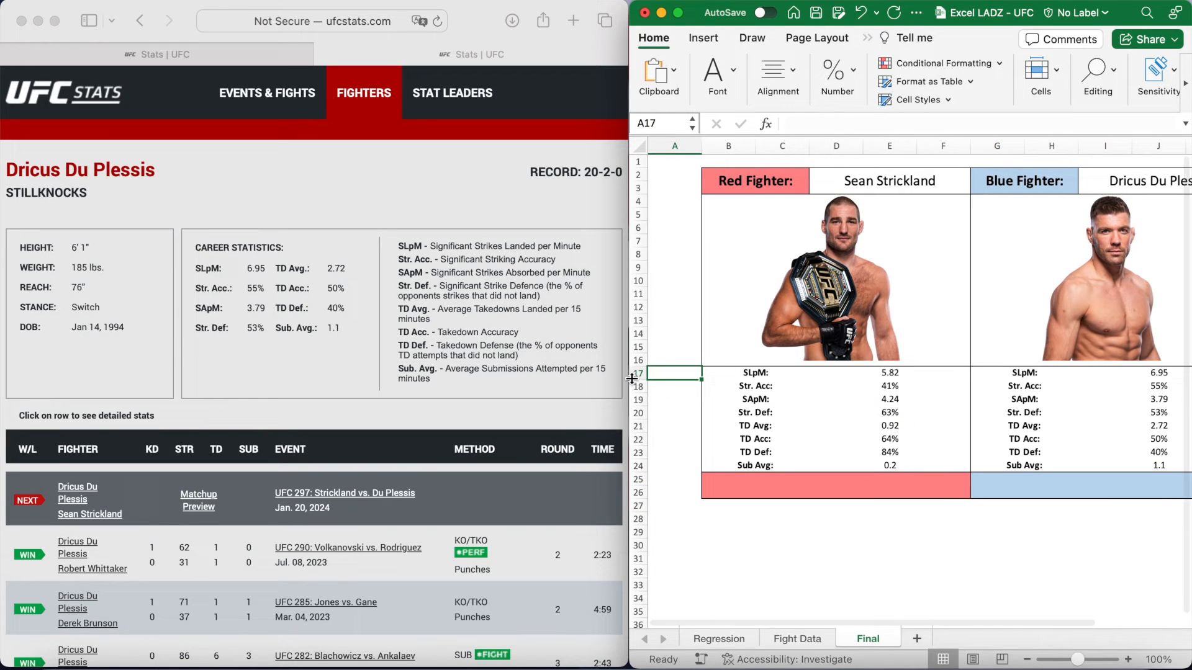
left_click_drag(606, 388, 3, 422)
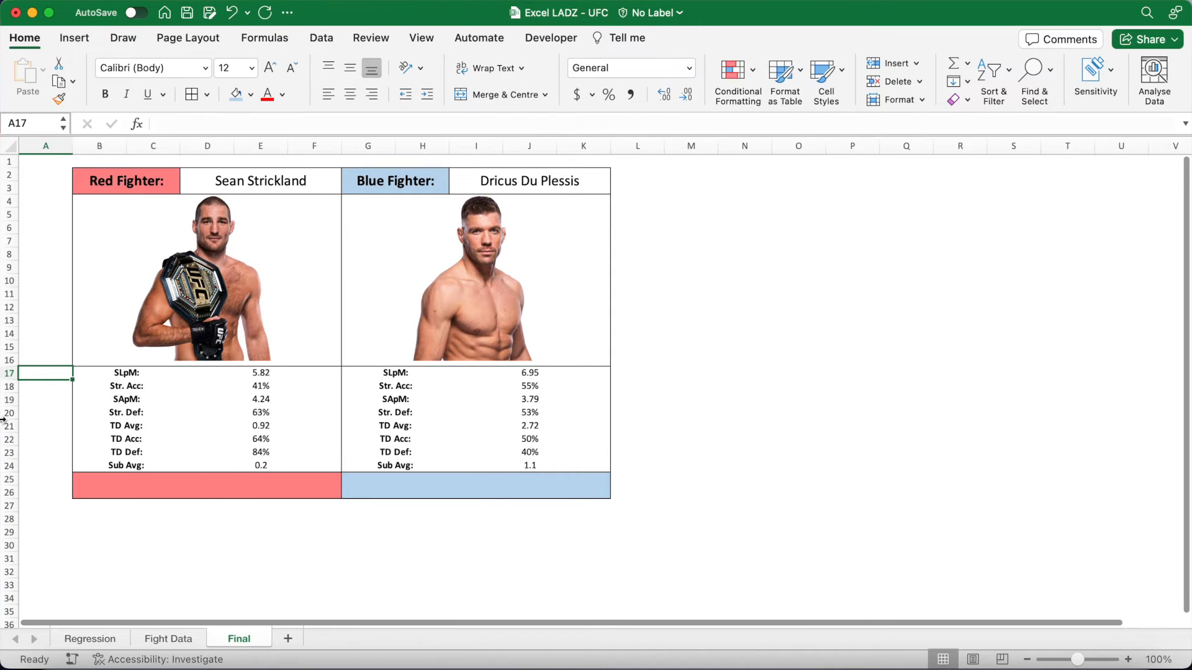
Enlarge the formula bar and begin the formula in the red cell B25 with the intercept, ='Fight Data'!A2
left_click(202, 481)
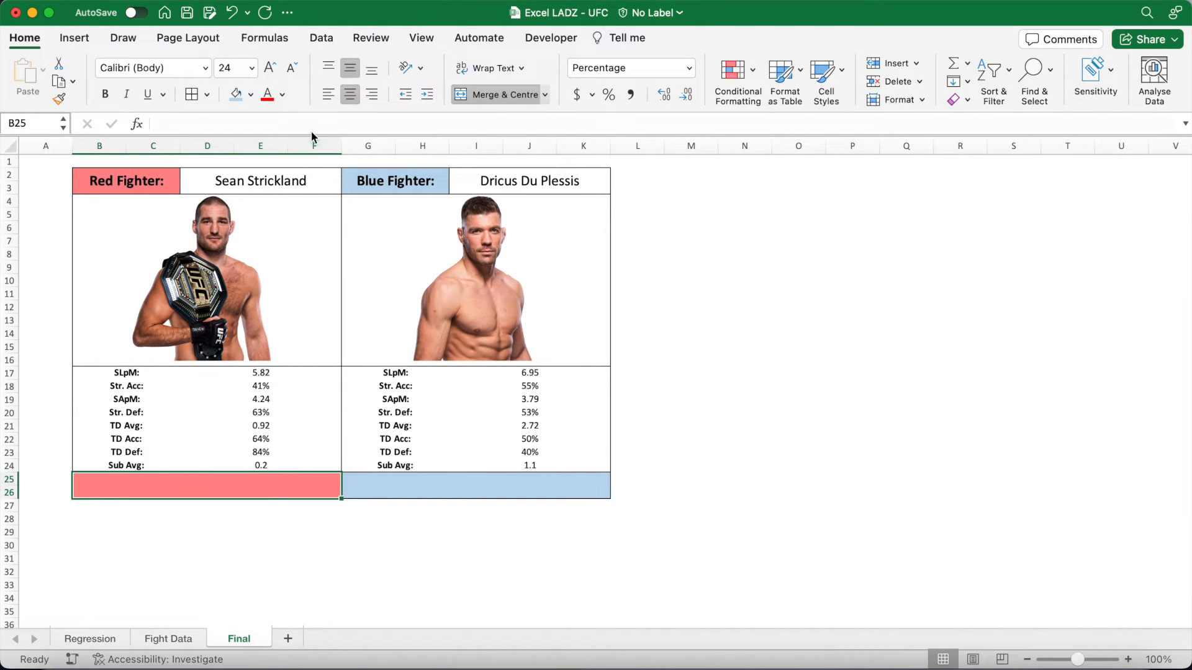
left_click_drag(311, 132, 313, 163)
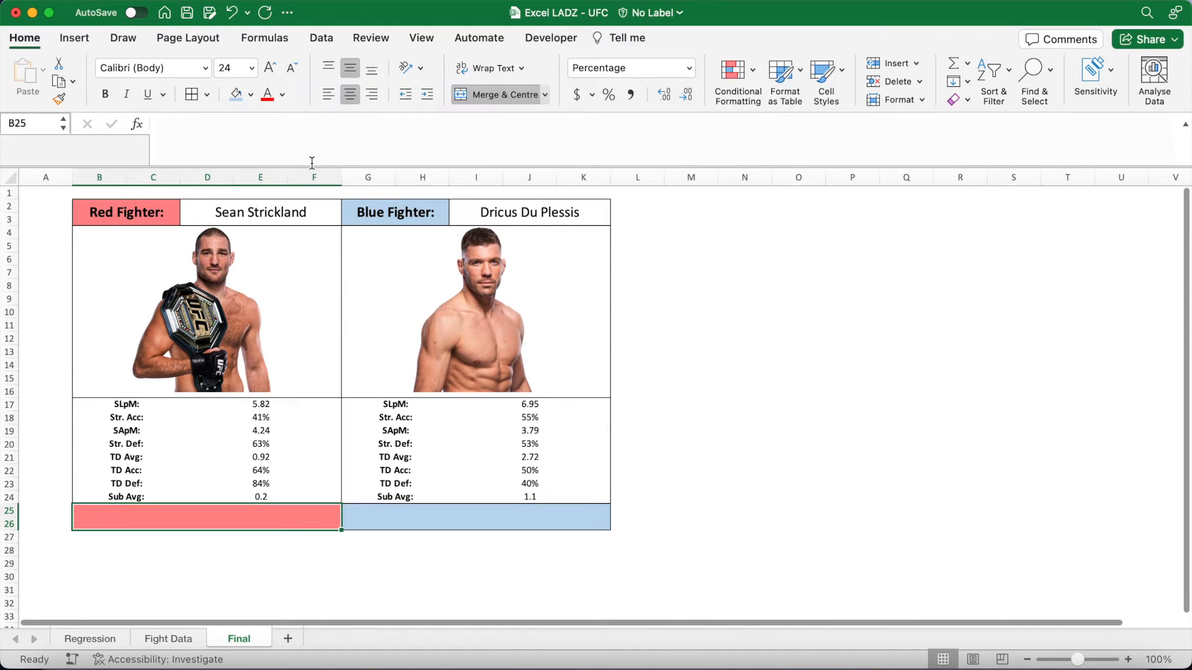
left_click(229, 131)
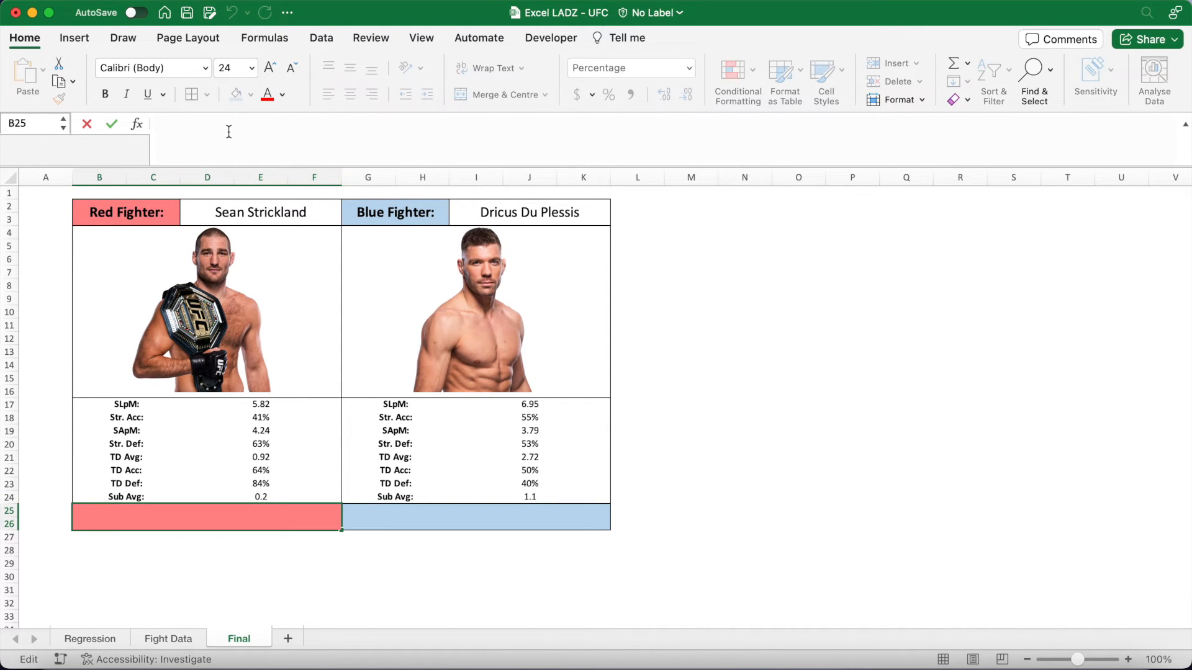
type("=")
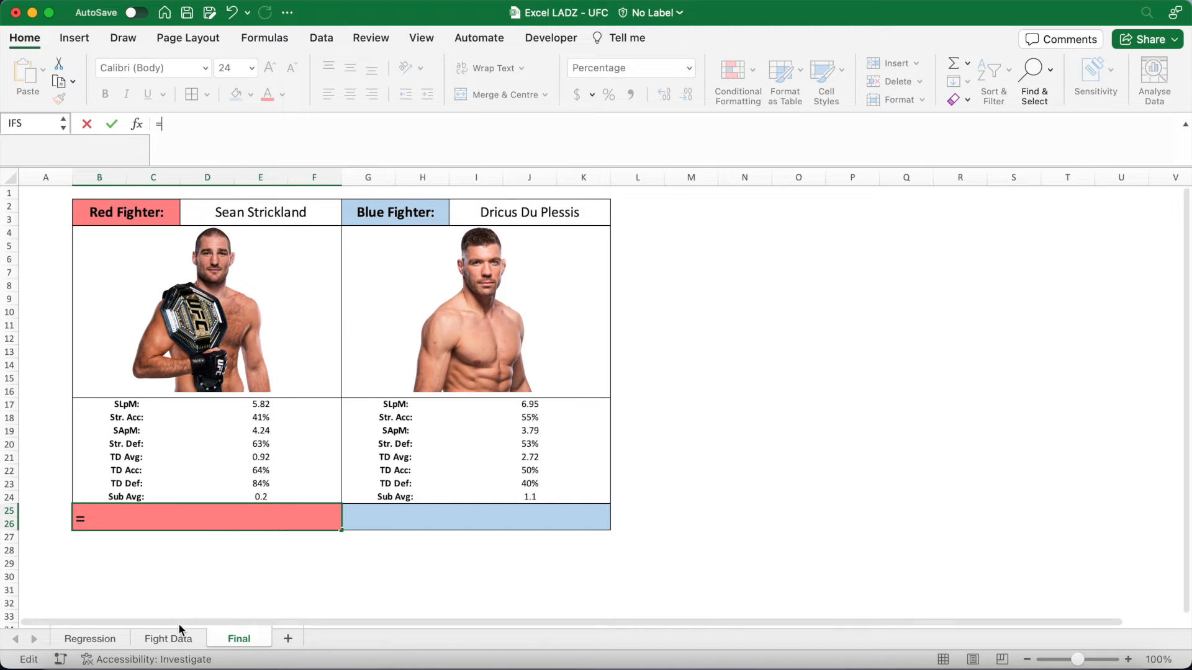
left_click(177, 645)
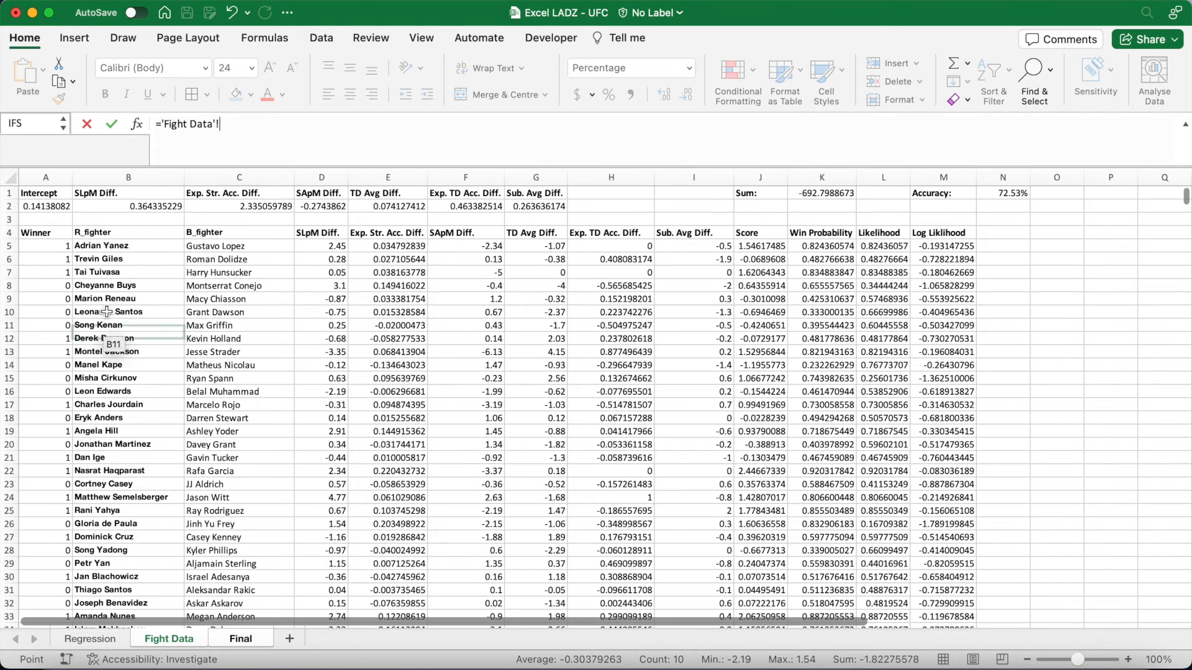
left_click(64, 207)
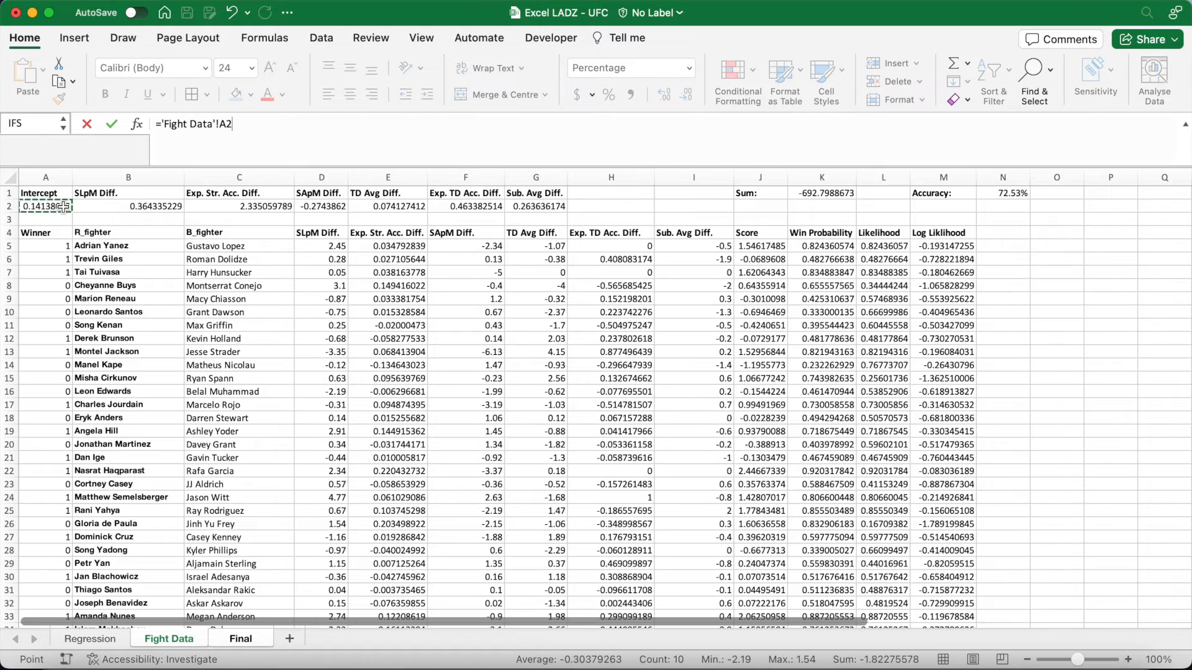
Add the SLpM difference term +(D17-I17)*'Fight Data'!B2 to the B25 formula, without a sheet prefix on the Final cells
type("+(")
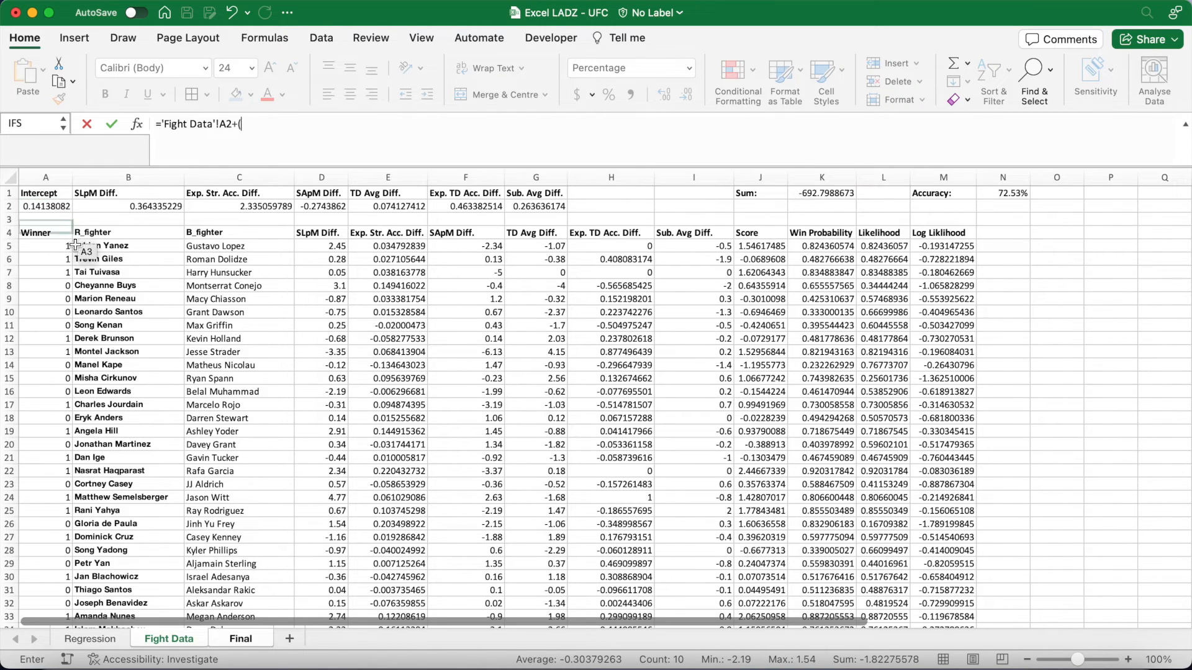
left_click(248, 639)
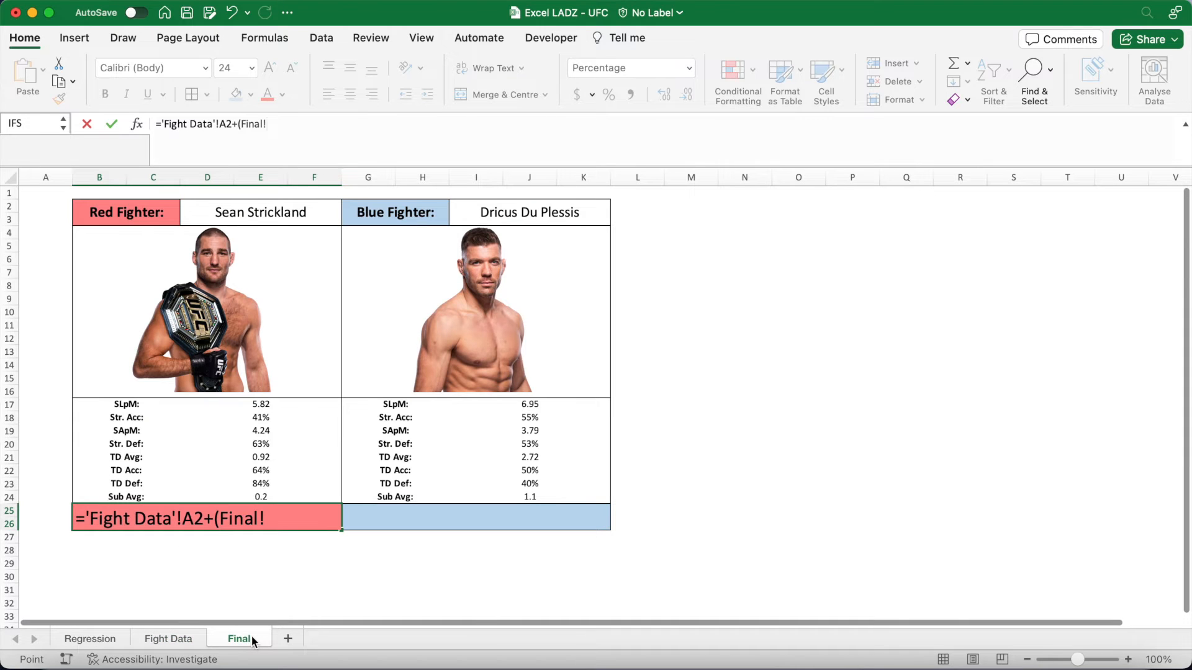
key("BackSpace")
key("BackSpace")
key("BackSpace")
key("BackSpace")
key("BackSpace")
key("BackSpace")
type("D17-I17")
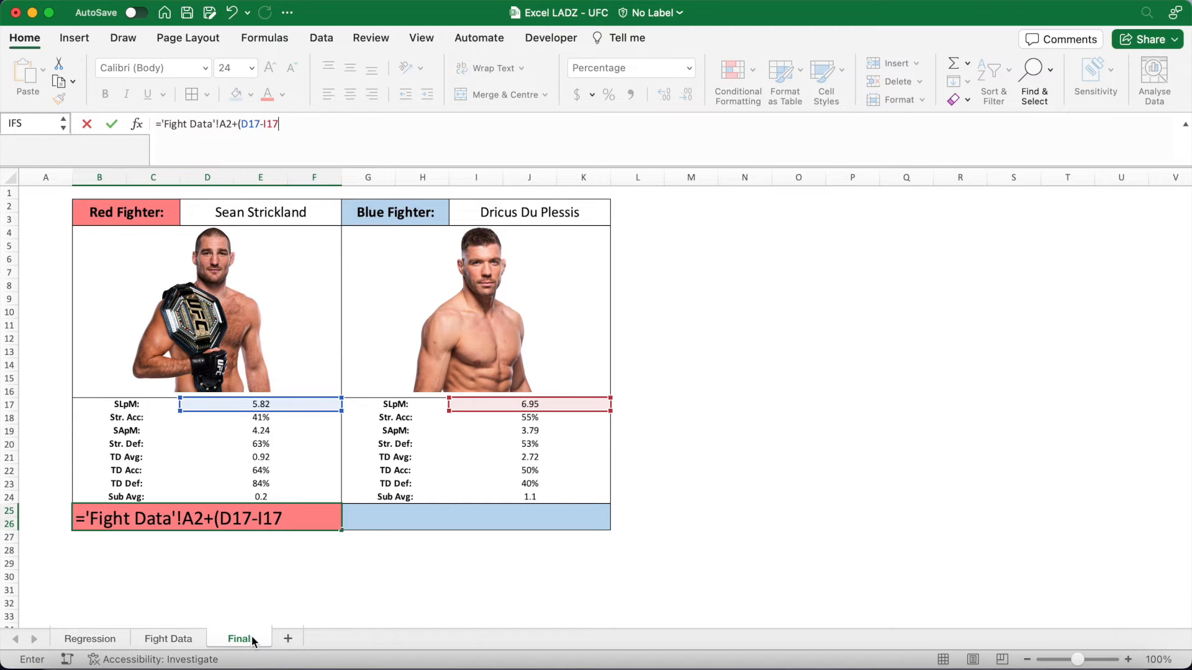
type(")*")
left_click(157, 643)
left_click(152, 206)
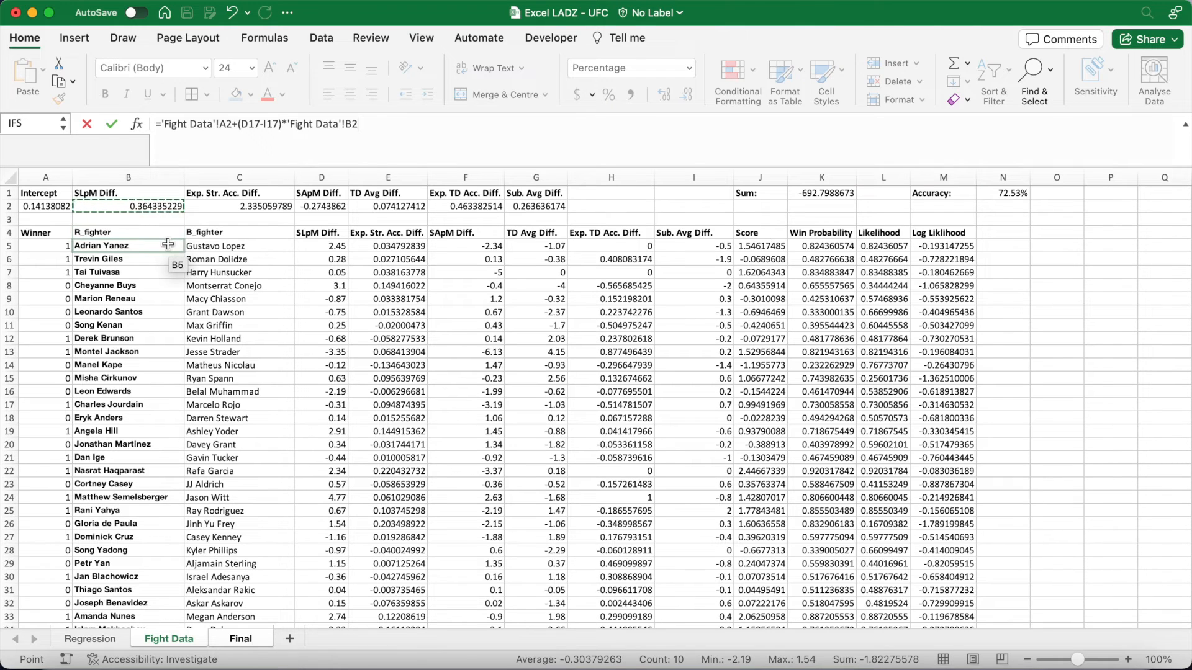
Append a plus sign to the B25 formula, return to the Final sheet, and remove the inserted Final! prefix
type("+")
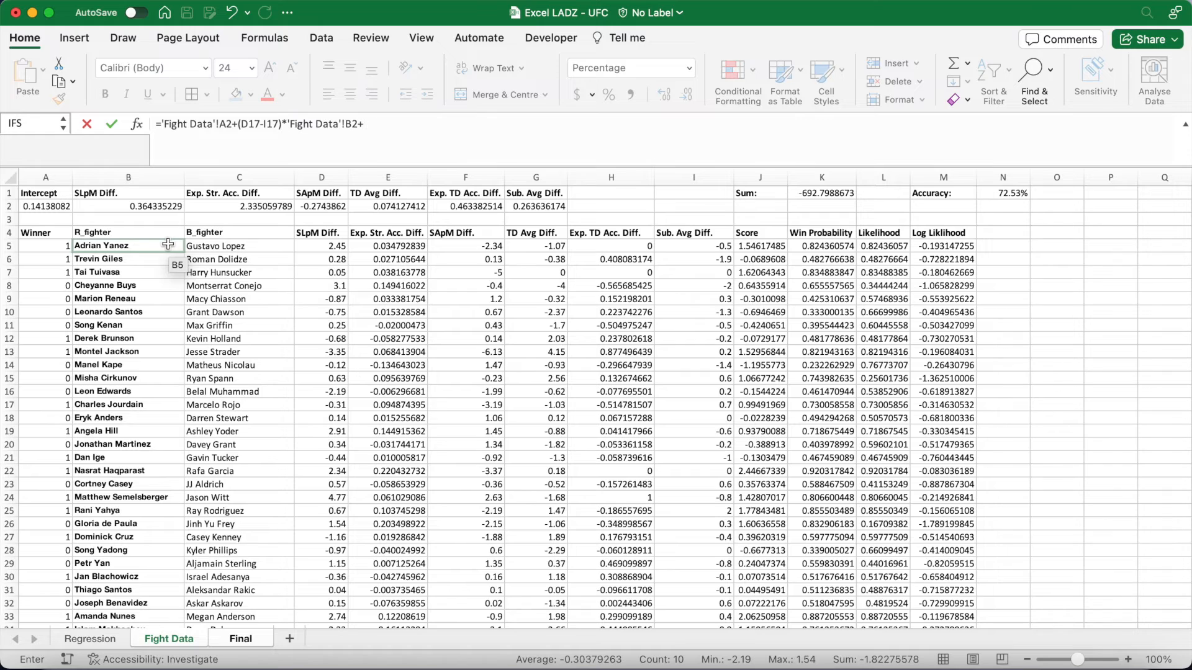
left_click(241, 638)
key("BackSpace")
key("BackSpace")
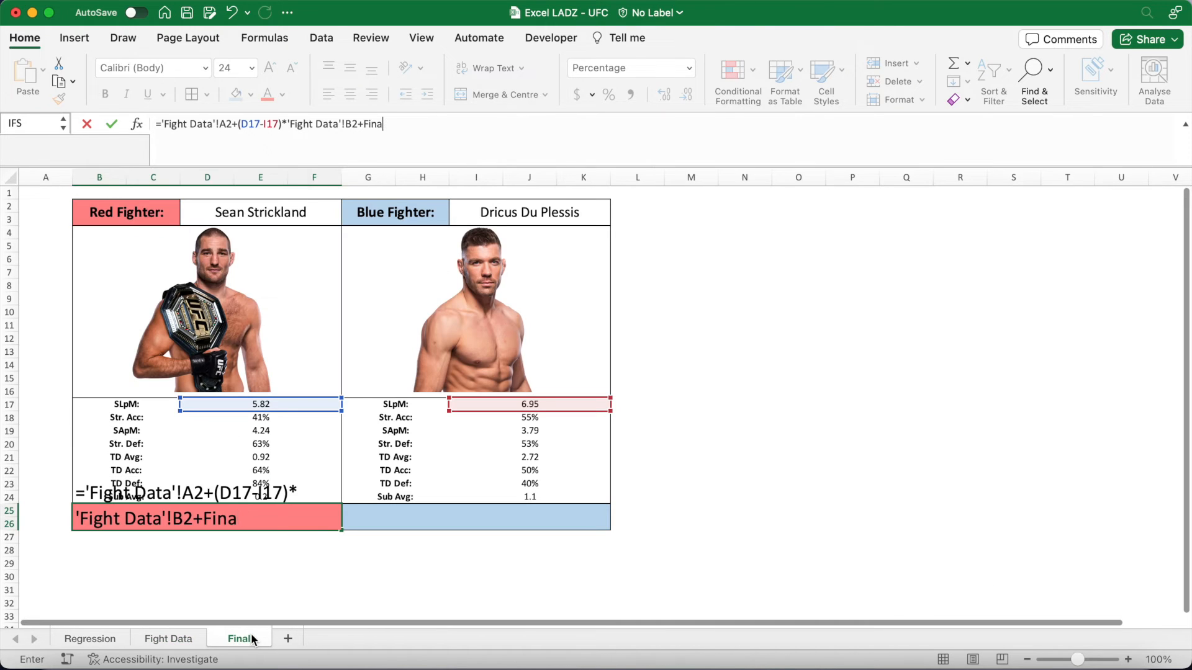